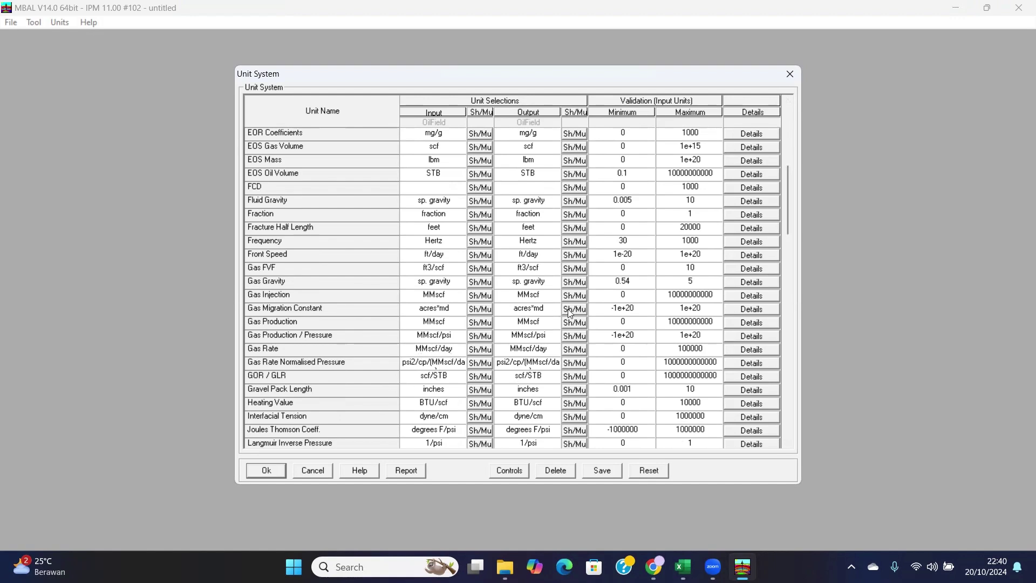
# Set the input unit of Gas Production to scf in the unit system and accept the settings.
pyautogui.scroll(-1, 786, 225)
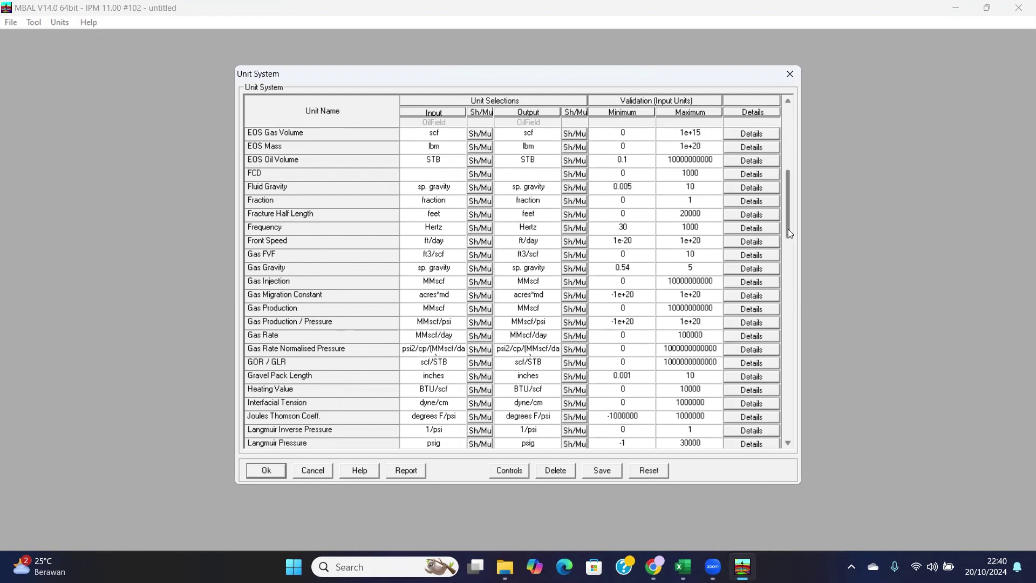
pyautogui.click(446, 309)
pyautogui.click(446, 309)
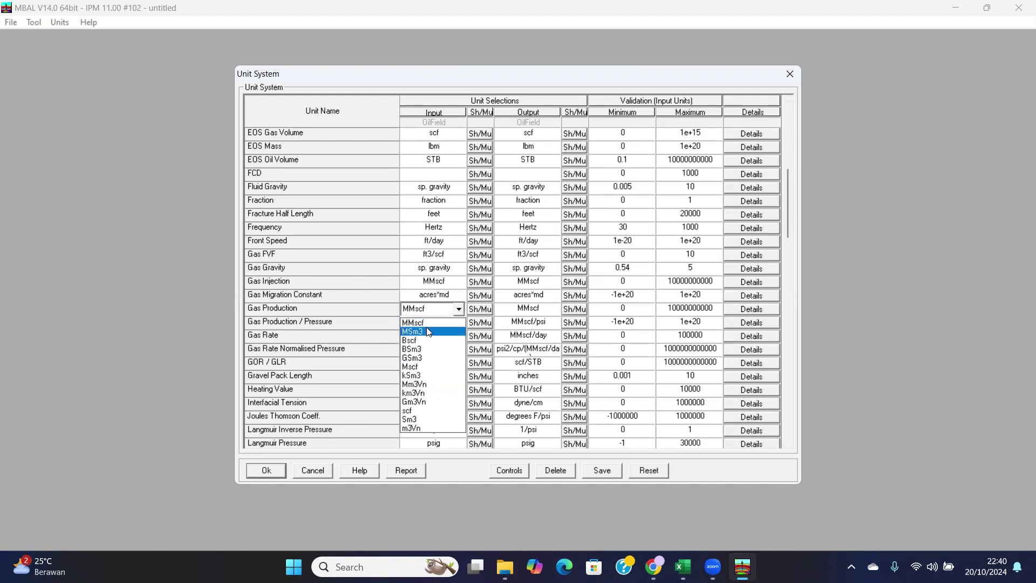
pyautogui.click(428, 412)
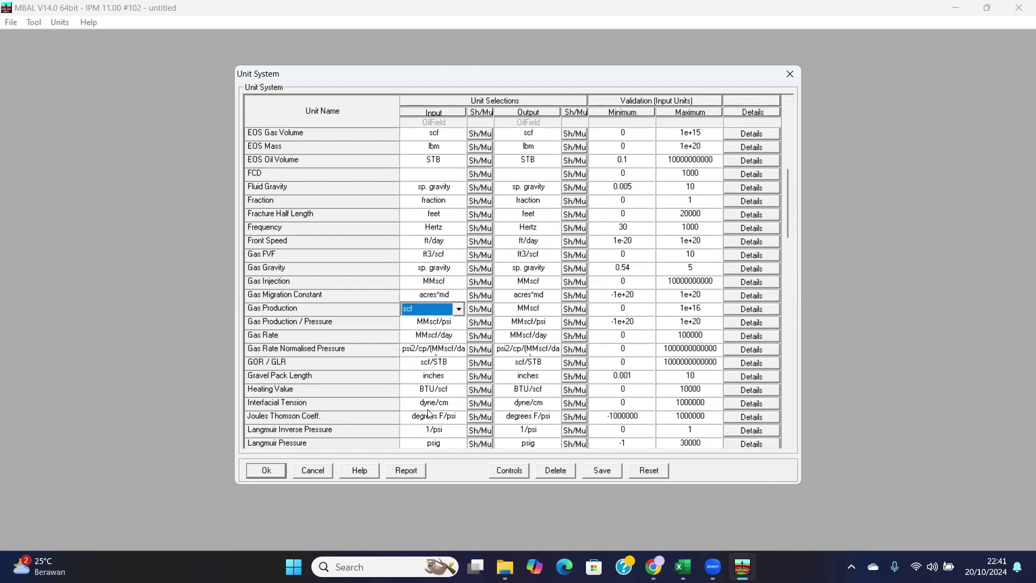
pyautogui.click(787, 241)
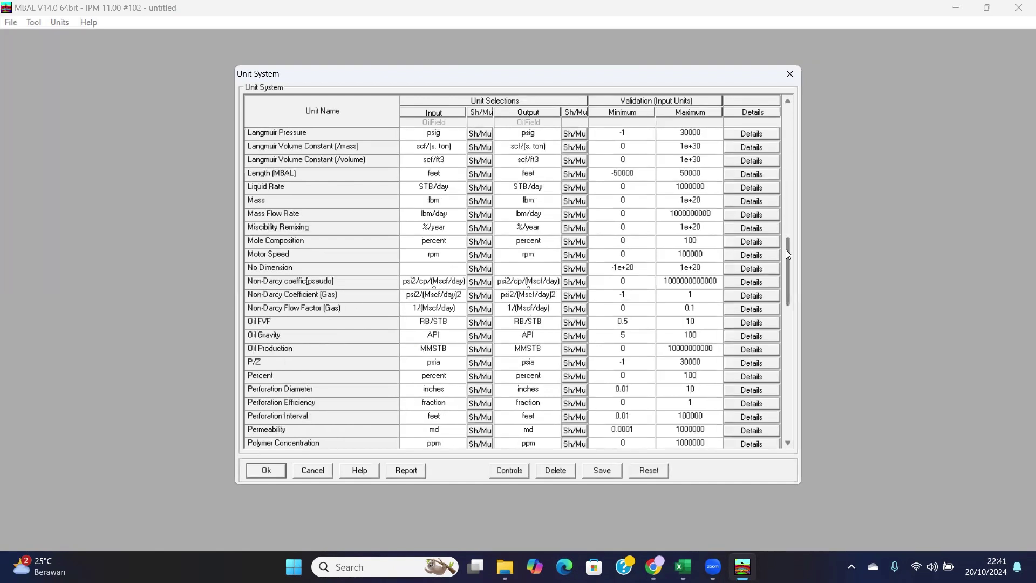
pyautogui.moveTo(787, 252); pyautogui.dragTo(786, 265)
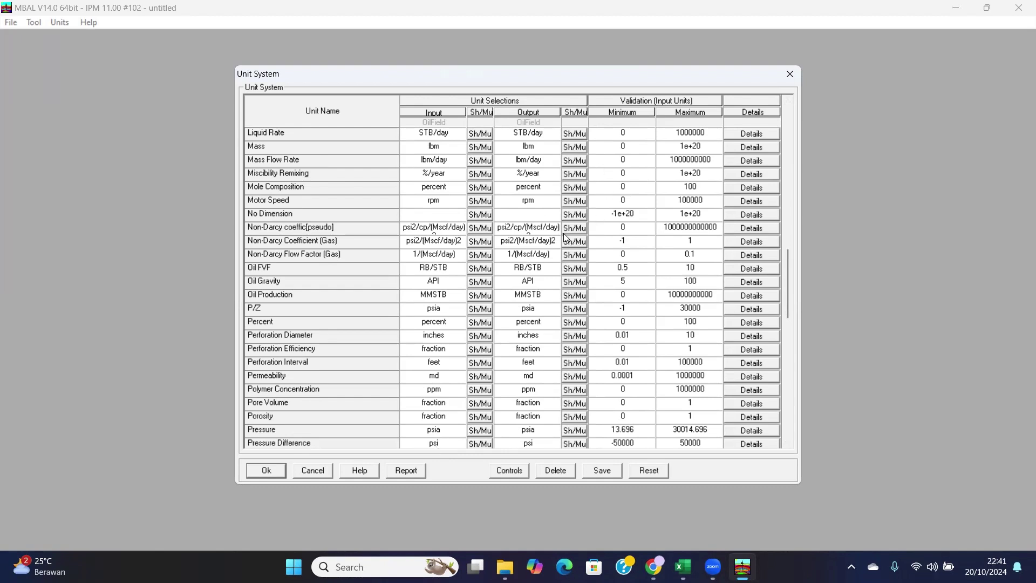
pyautogui.click(265, 471)
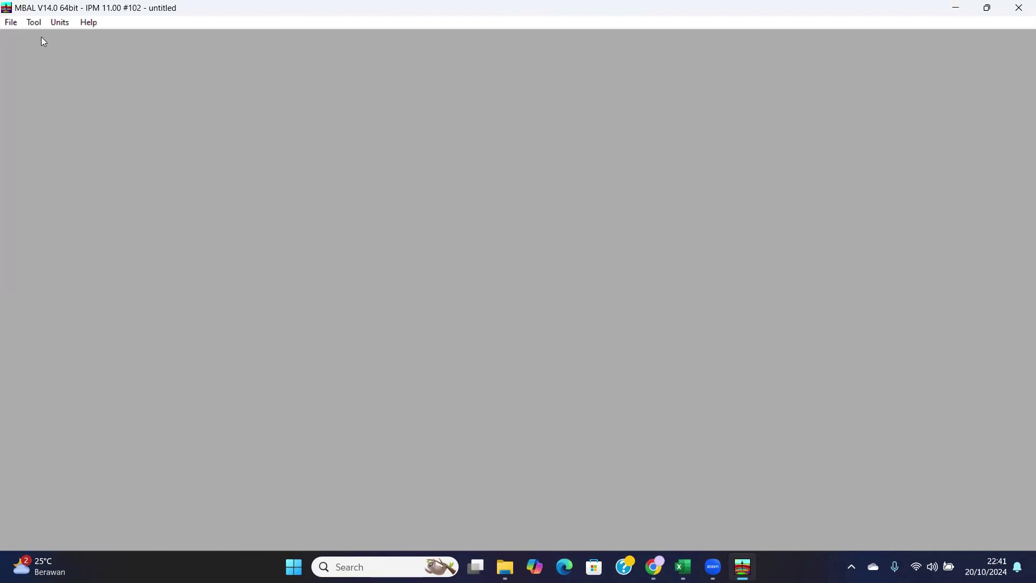
# Start the Material Balance tool and set the reservoir fluid to Gas in the system options.
pyautogui.click(35, 23)
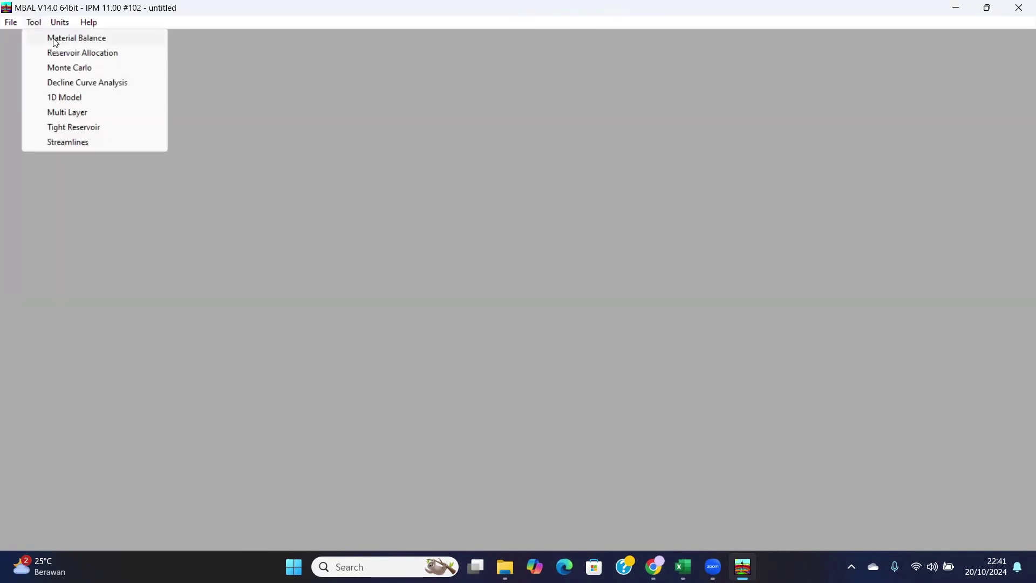
pyautogui.click(55, 39)
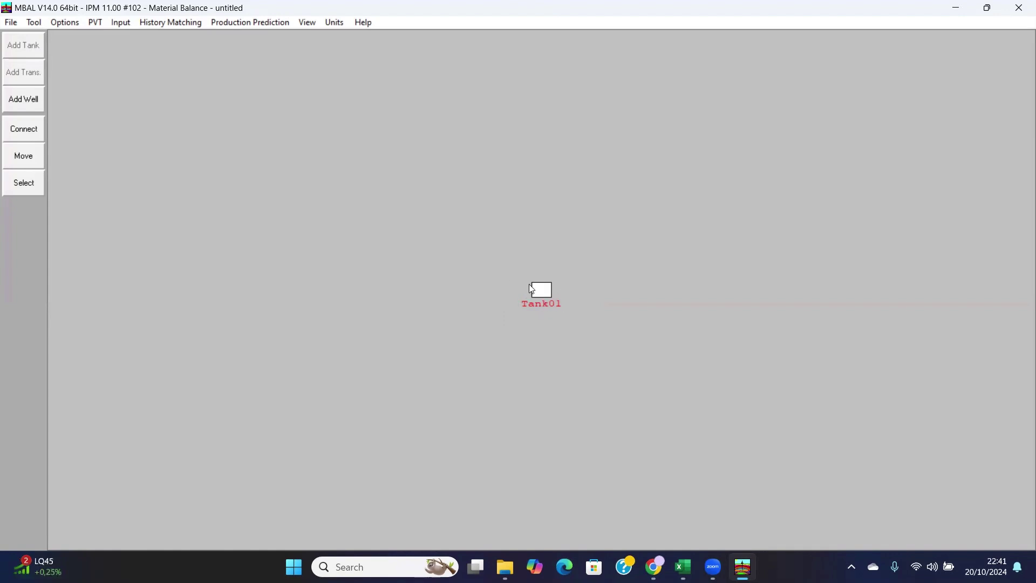
pyautogui.click(64, 22)
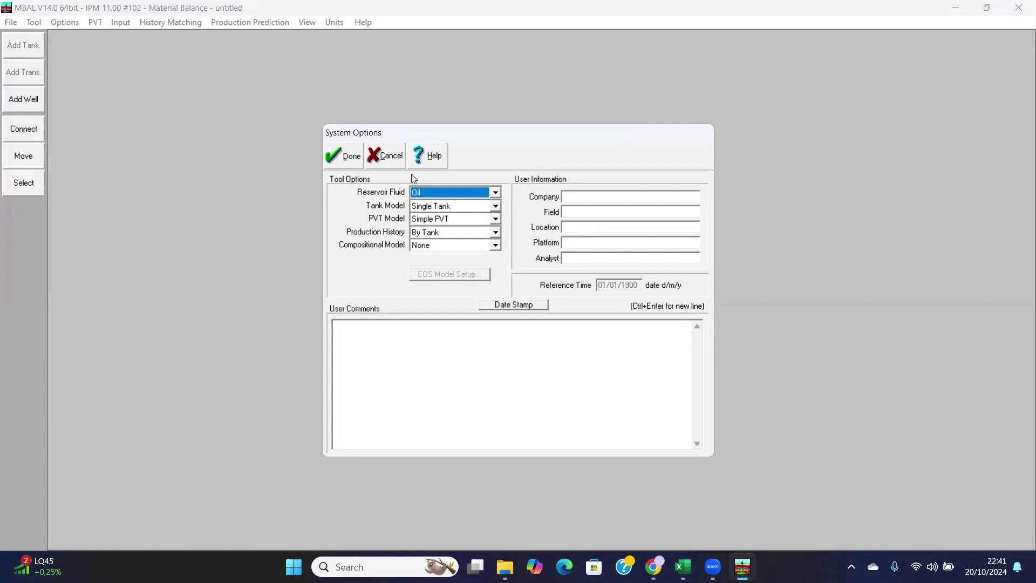
pyautogui.click(494, 193)
pyautogui.click(487, 213)
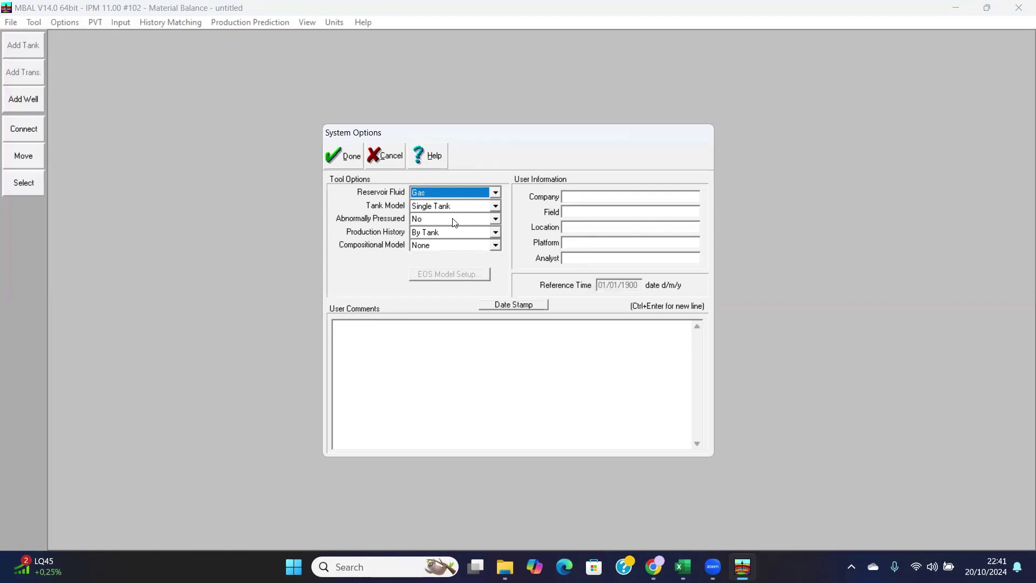
pyautogui.click(348, 158)
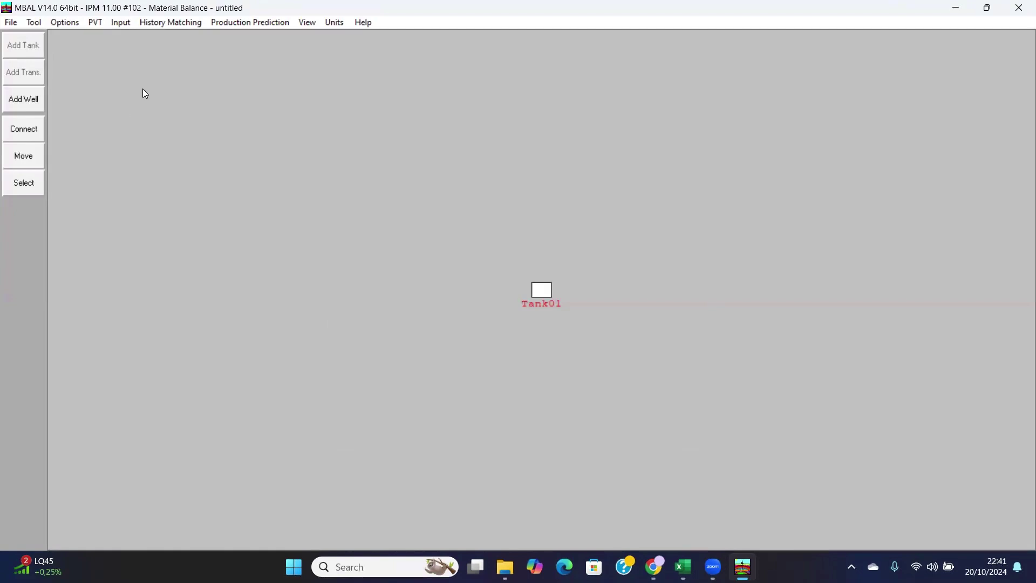
# In the PVT fluid properties, set gas gravity to 0.829, separator pressure to 60 psia and condensate to gas ratio to 3.95946 STB/MMscf.
pyautogui.click(93, 21)
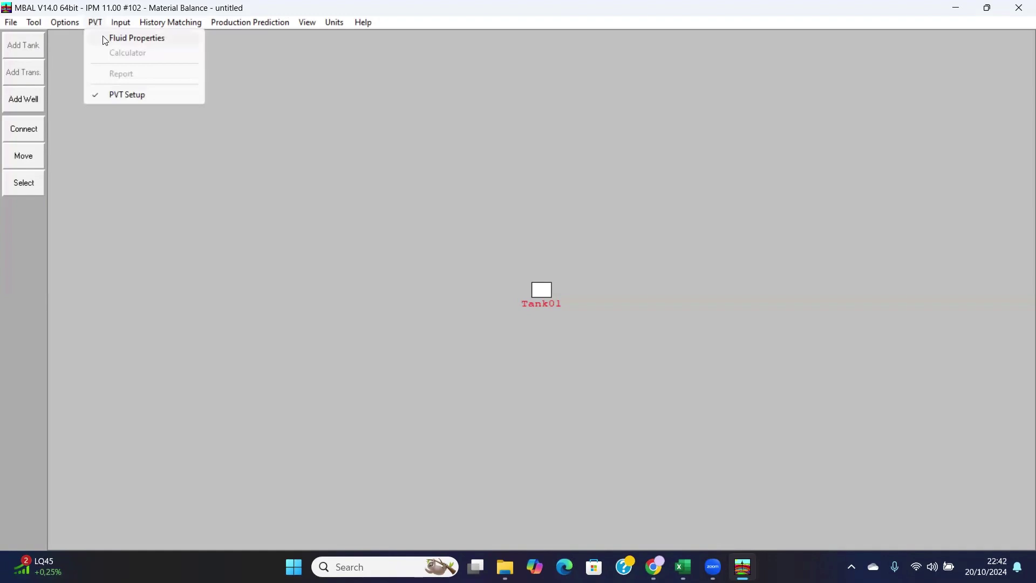
pyautogui.click(105, 39)
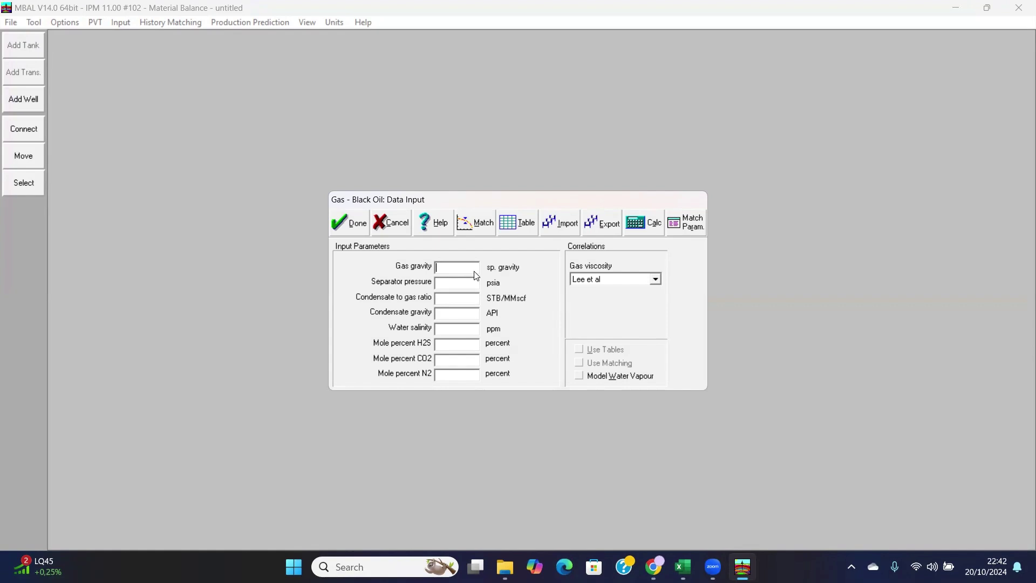
pyautogui.write('0.829')
pyautogui.click(470, 283)
pyautogui.write('60')
pyautogui.write('3.')
pyautogui.write('95')
pyautogui.write('946')
# Set condensate gravity to 40.1 API, water salinity to 5000 ppm, CO2 to 19.466 percent and N2 to 0.091 percent.
pyautogui.click(466, 316)
pyautogui.write('40.1')
pyautogui.click(467, 333)
pyautogui.write('5000')
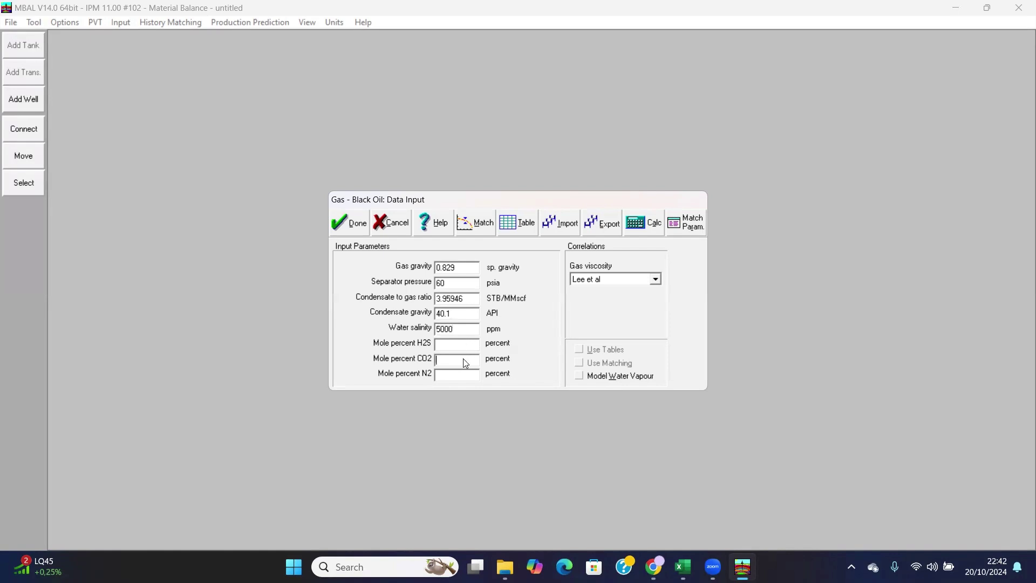
pyautogui.write('19.')
pyautogui.write('466')
pyautogui.write('0.091')
# Set the mole percent of H2S to 0.
pyautogui.click(485, 225)
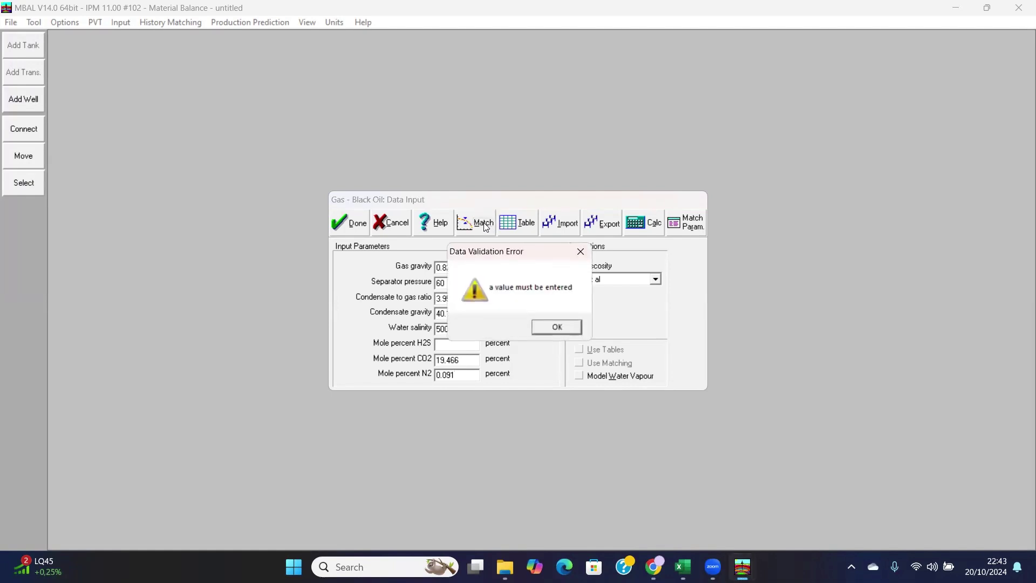
pyautogui.click(556, 327)
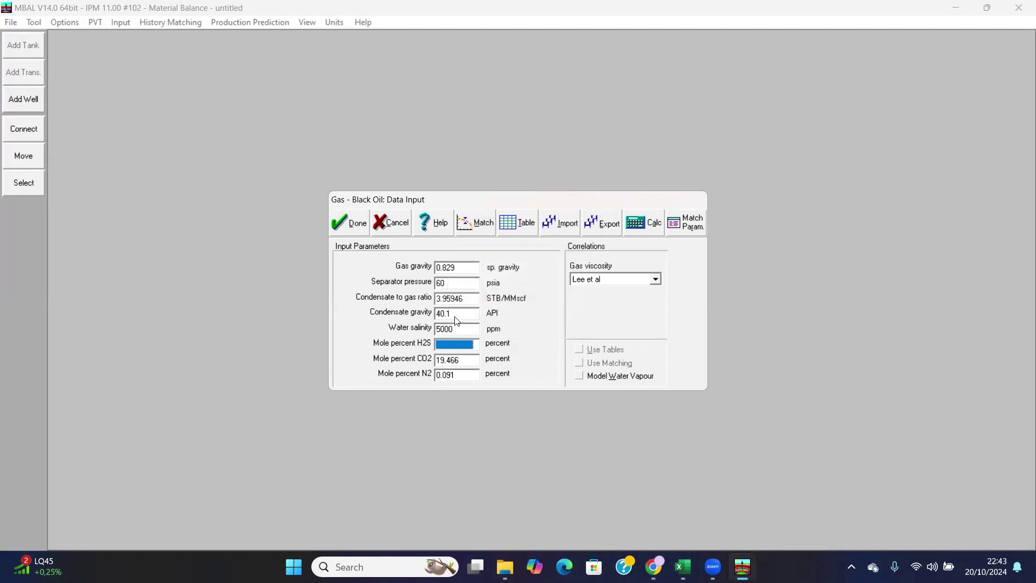
pyautogui.write('0')
pyautogui.press('BackSpace')
pyautogui.press('BackSpace')
pyautogui.press('BackSpace')
pyautogui.press('BackSpace')
pyautogui.press('BackSpace')
pyautogui.press('BackSpace')
pyautogui.press('BackSpace')
pyautogui.press('BackSpace')
pyautogui.press('BackSpace')
pyautogui.press('BackSpace')
# Open PVT matching for the gas and set the match temperature to 205.55 deg F.
pyautogui.click(477, 225)
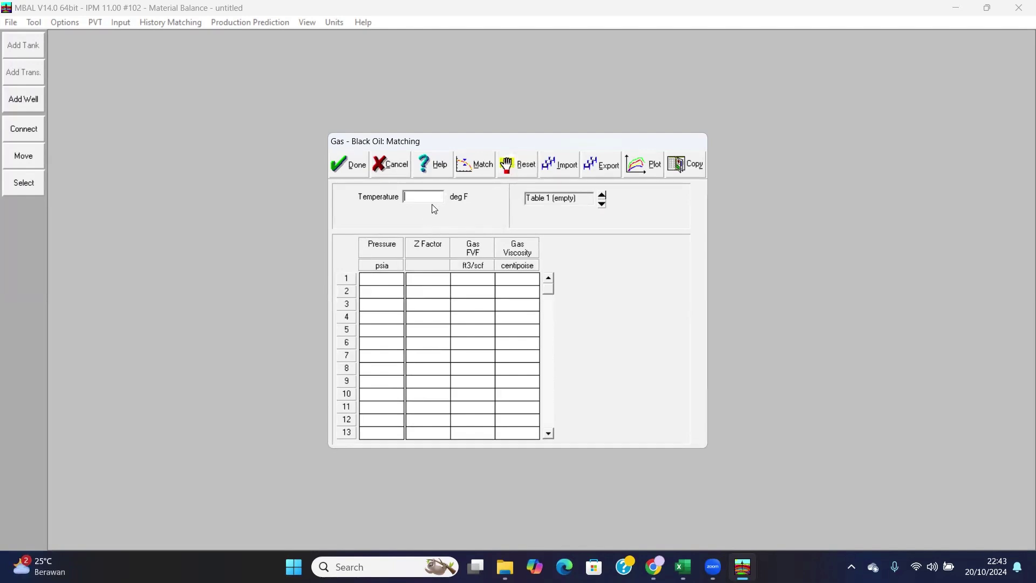
pyautogui.write('205.55')
pyautogui.click(387, 281)
# Copy the laboratory pressure, Z factor, gas FVF and viscosity values from the Excel Data Tutorial workbook into the MBAL matching table.
pyautogui.moveTo(683, 566)
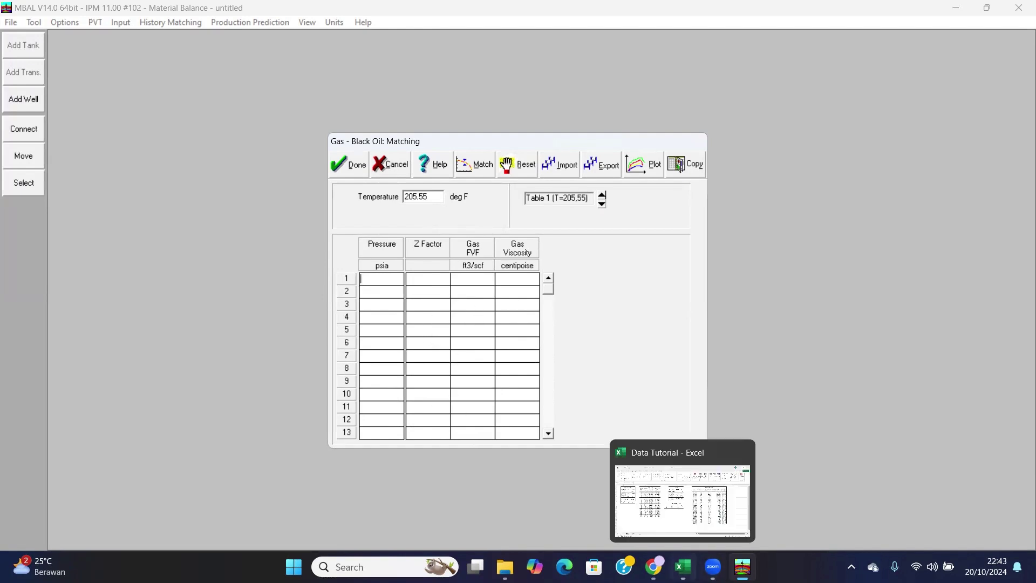
pyautogui.click(683, 522)
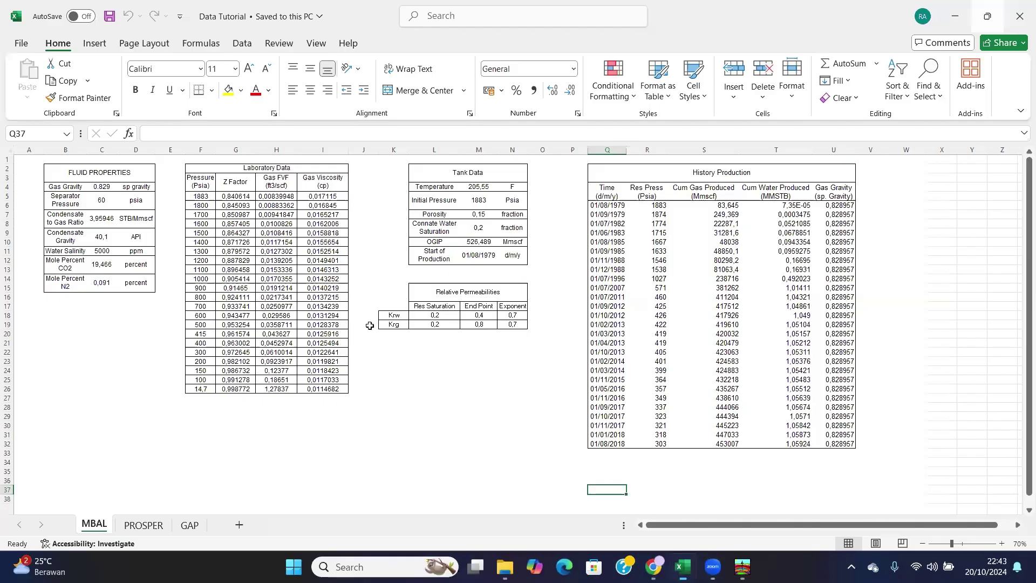
pyautogui.moveTo(200, 196); pyautogui.dragTo(302, 387)
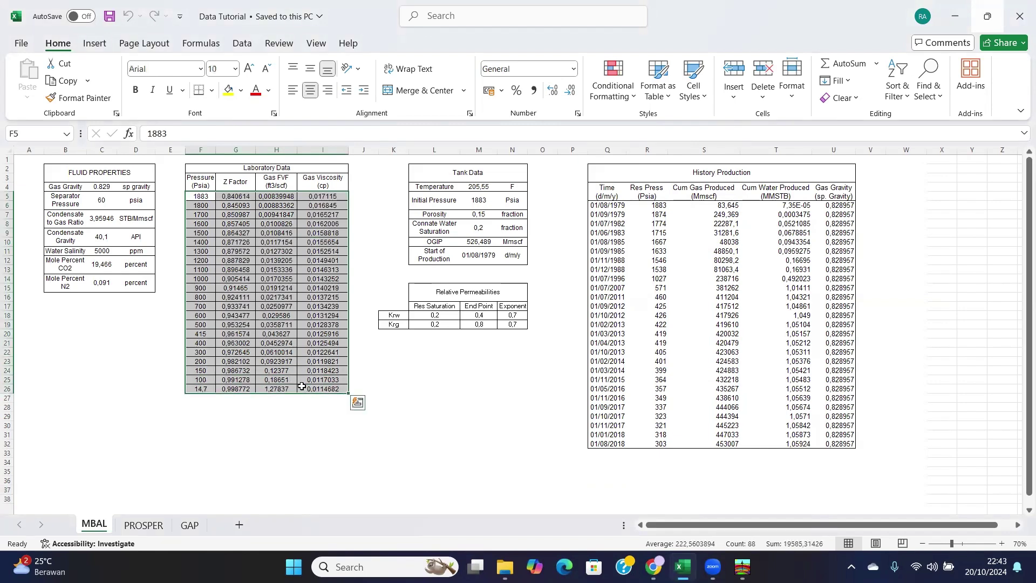
pyautogui.hotkey('ctrl', 'c')
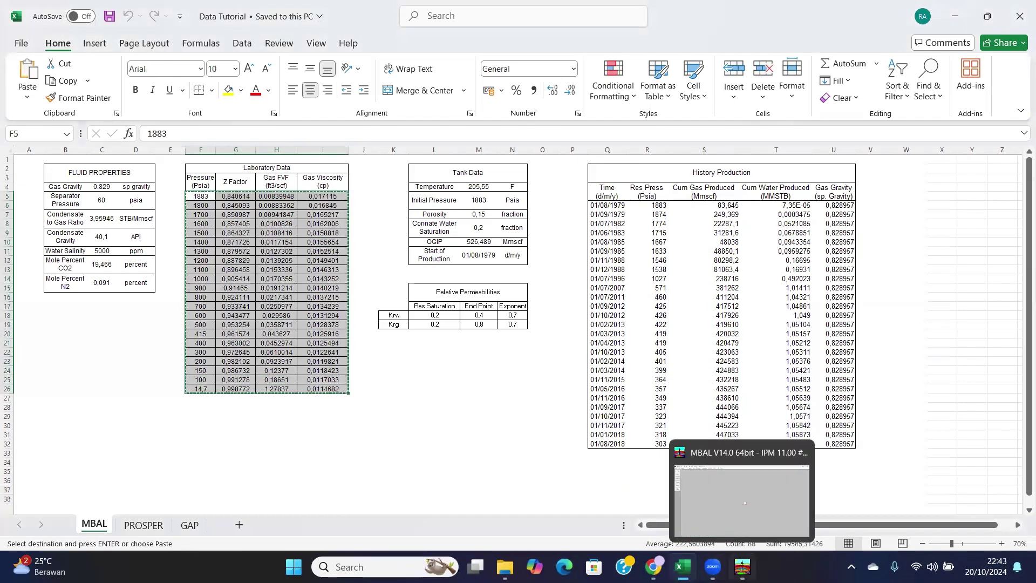
pyautogui.click(742, 567)
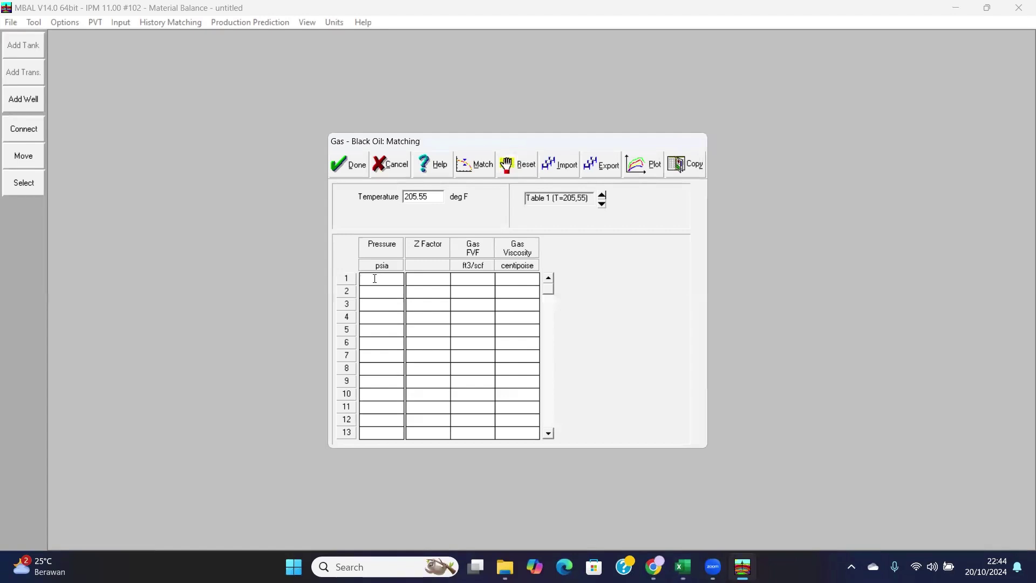
pyautogui.hotkey('ctrl', 'v')
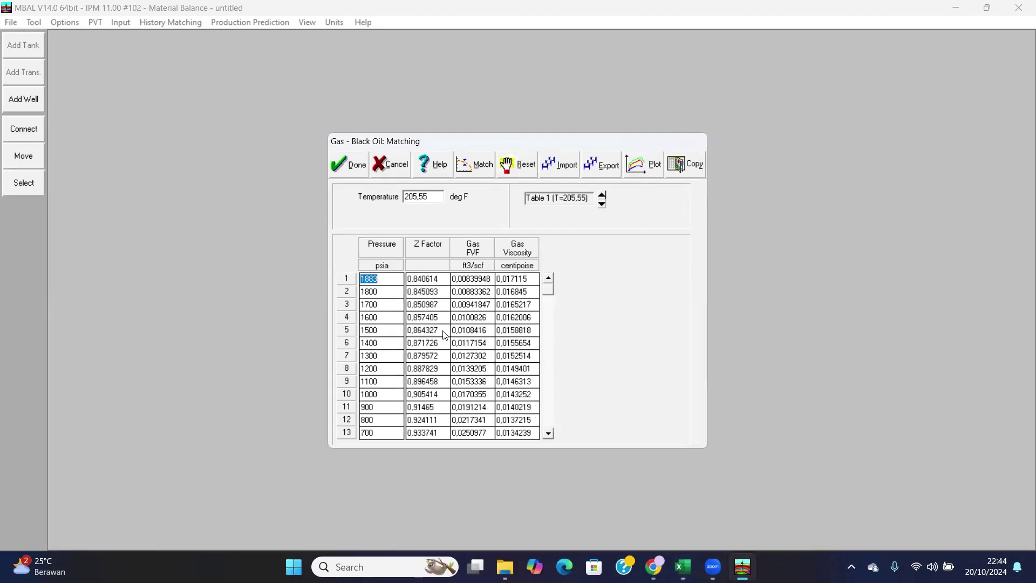
# Examine the pasted laboratory data down to the last rows of the matching table.
pyautogui.click(372, 342)
pyautogui.press('Down')
pyautogui.press('Down')
pyautogui.press('Down')
pyautogui.press('Down')
pyautogui.press('Down')
pyautogui.press('Down')
pyautogui.press('Down')
pyautogui.press('Down')
pyautogui.press('Down')
pyautogui.press('Down')
pyautogui.press('Down')
pyautogui.press('Down')
pyautogui.press('Down')
pyautogui.press('Down')
pyautogui.press('Down')
pyautogui.press('Down')
pyautogui.press('Down')
pyautogui.press('Down')
pyautogui.press('Down')
pyautogui.press('Down')
pyautogui.press('Down')
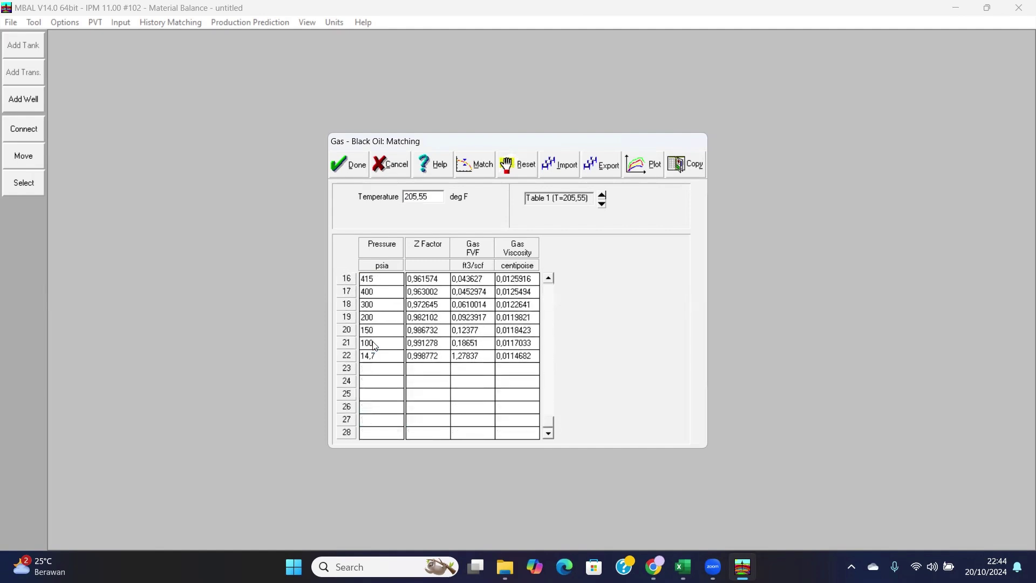
# Calculate the match on Z factor, gas FVF and gas viscosity, and review the match parameters of both viscosity correlations.
pyautogui.click(478, 164)
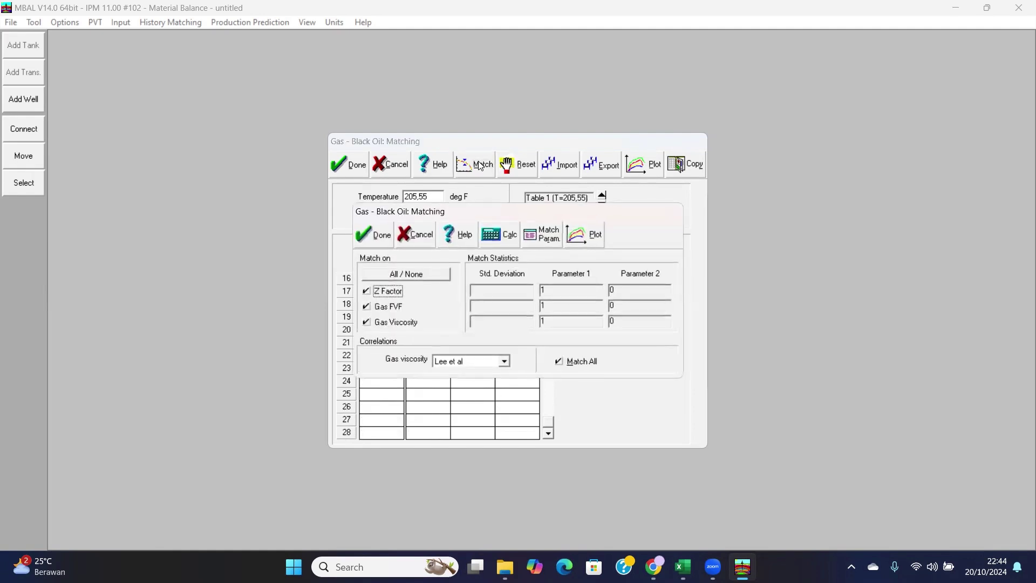
pyautogui.click(500, 239)
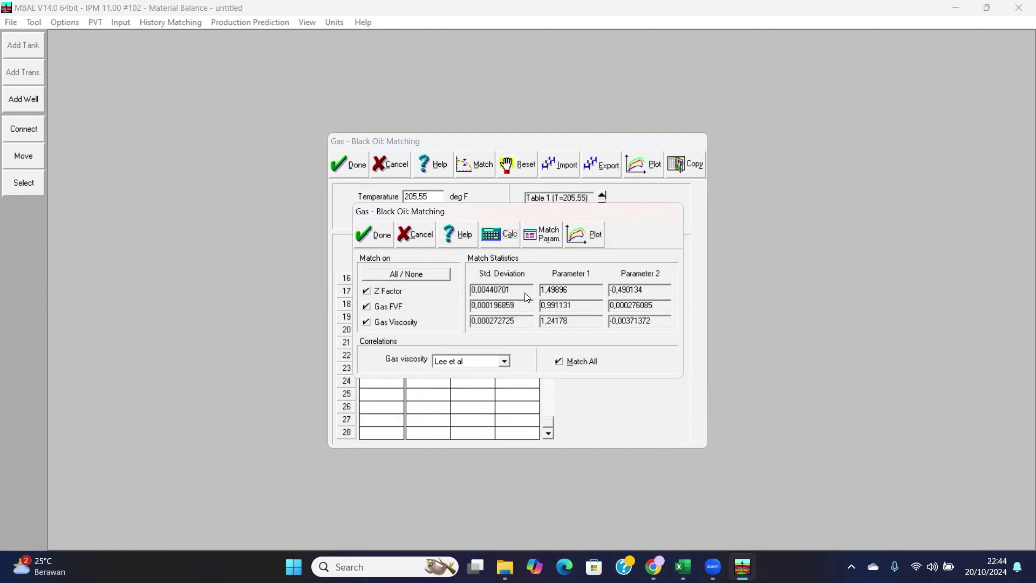
pyautogui.click(547, 239)
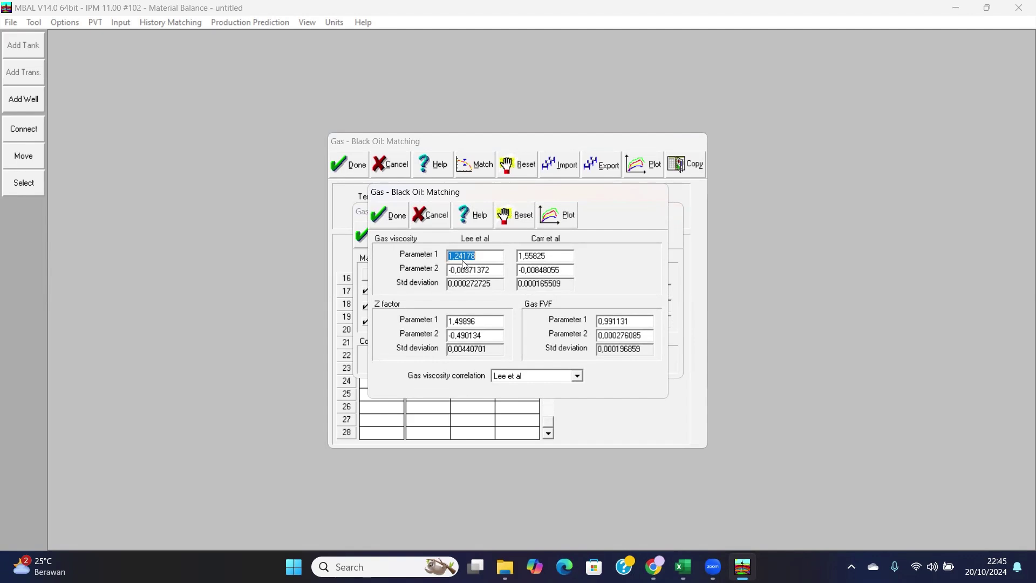
pyautogui.click(495, 260)
pyautogui.click(397, 216)
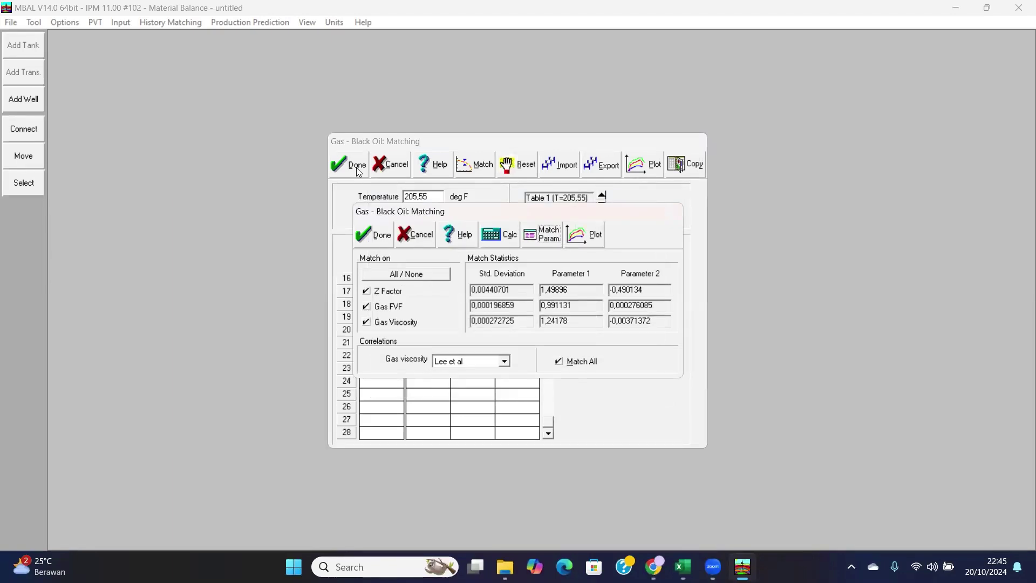
# Accept the PVT match and the fluid property inputs, returning to the tank model.
pyautogui.click(388, 238)
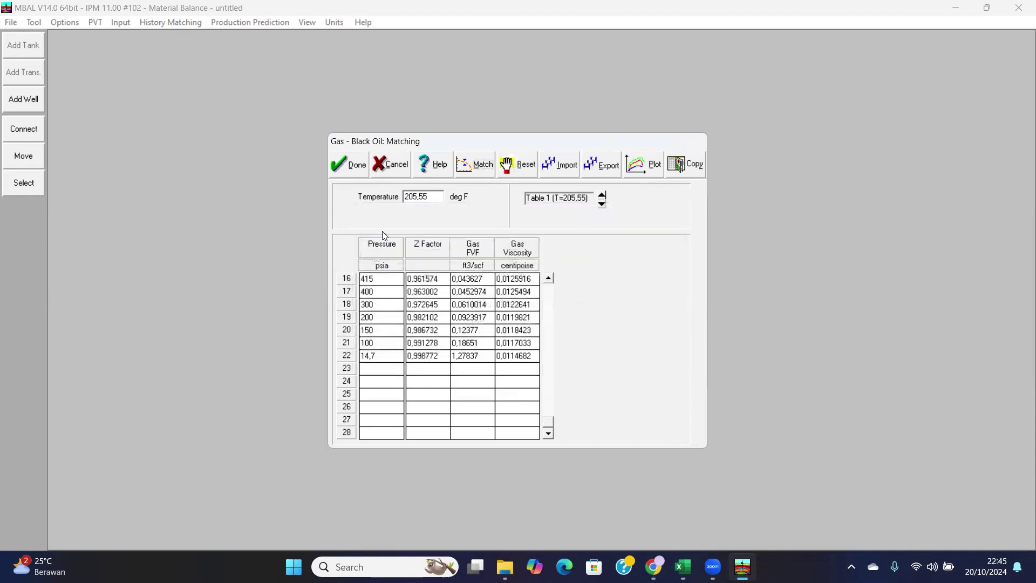
pyautogui.click(355, 169)
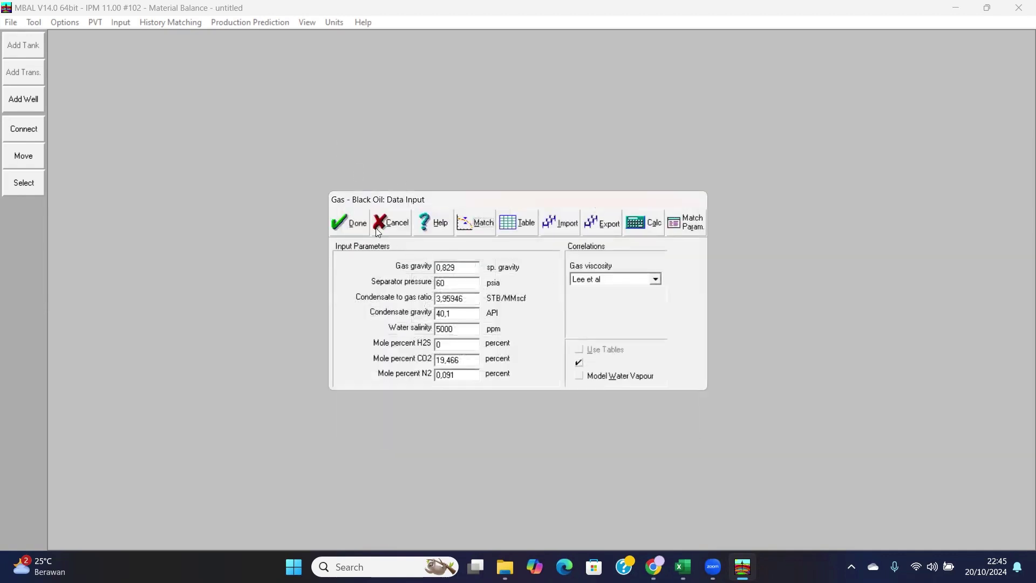
pyautogui.click(359, 222)
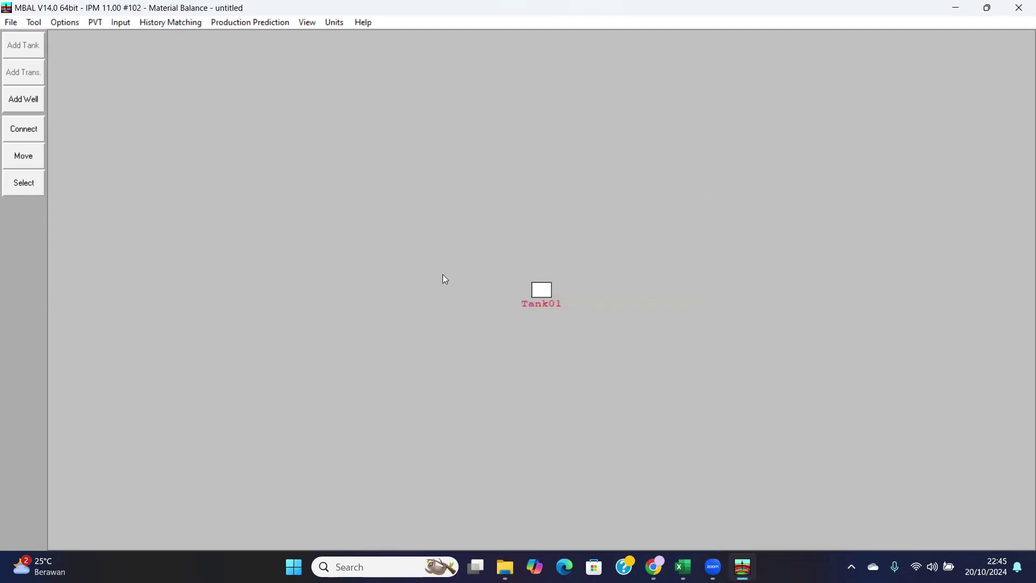
# Open the tank input data and rename the tank as Res Y.
pyautogui.click(122, 23)
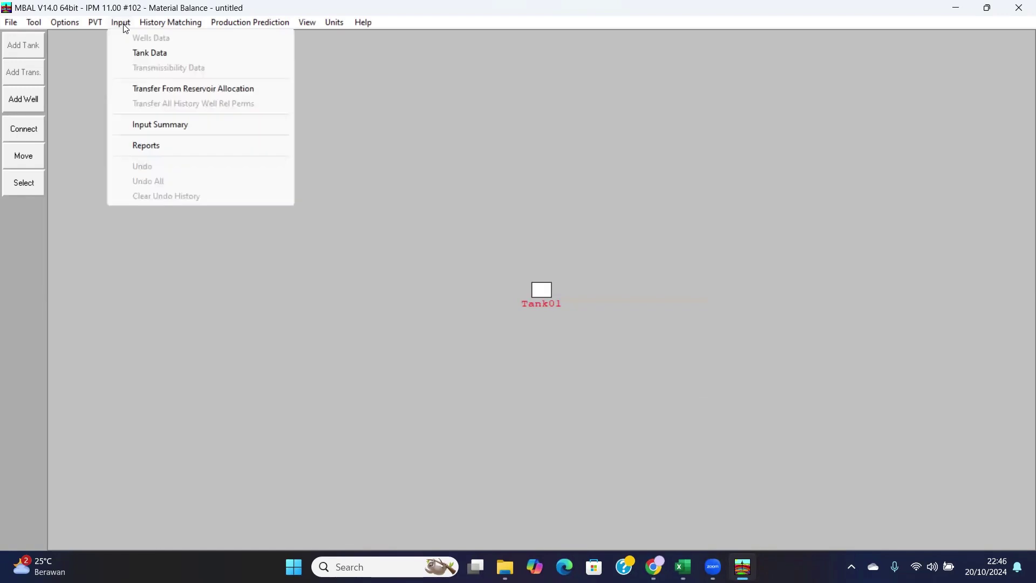
pyautogui.click(146, 52)
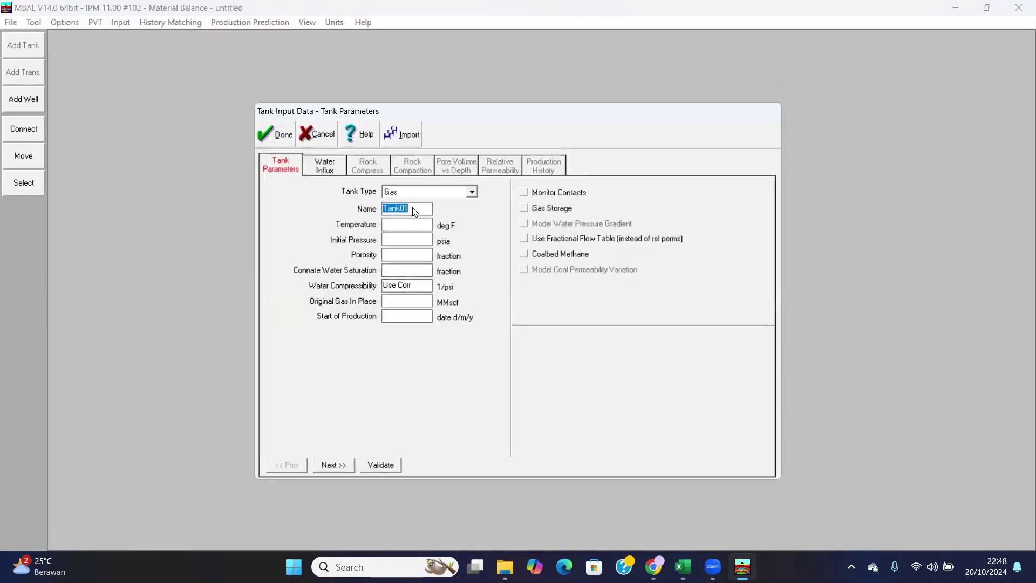
pyautogui.click(413, 208)
pyautogui.press('BackSpace')
pyautogui.press('BackSpace')
pyautogui.press('BackSpace')
pyautogui.press('BackSpace')
pyautogui.write('es Y')
# Set the tank's temperature to 205.5 deg F, initial pressure to 1883 psia and porosity to 0.15.
pyautogui.click(412, 227)
pyautogui.write('205.5')
pyautogui.click(414, 241)
pyautogui.write('18')
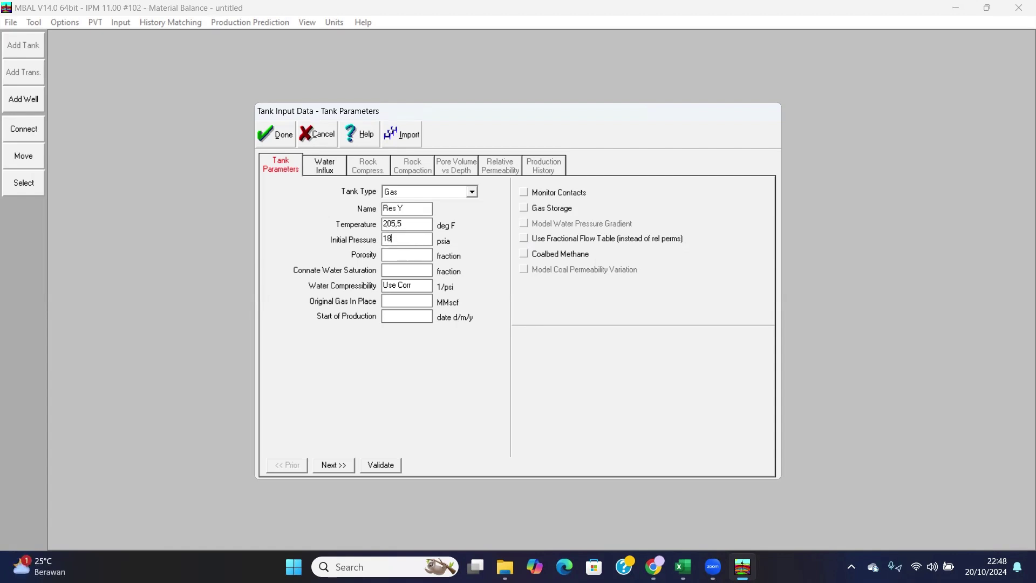
pyautogui.write('83')
pyautogui.click(416, 257)
pyautogui.write('0.15')
# Set connate water saturation to 0.2, original gas in place to 526.489 MMscf and production start to 01/08/1979, and validate the tank parameters.
pyautogui.click(417, 271)
pyautogui.write('0.2')
pyautogui.click(419, 305)
pyautogui.write('526.489')
pyautogui.click(405, 318)
pyautogui.write('01/08/')
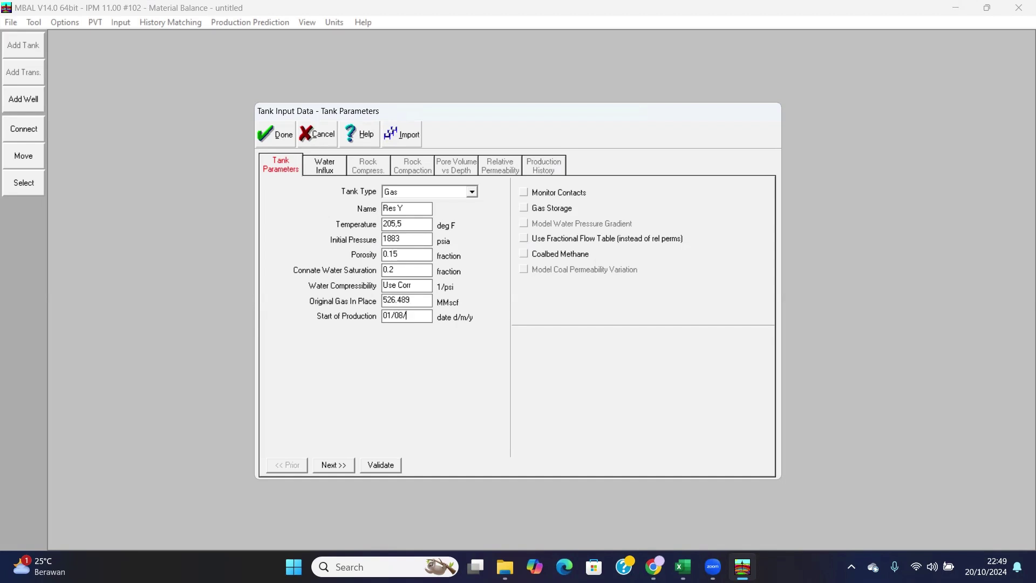
pyautogui.write('1979')
pyautogui.click(384, 466)
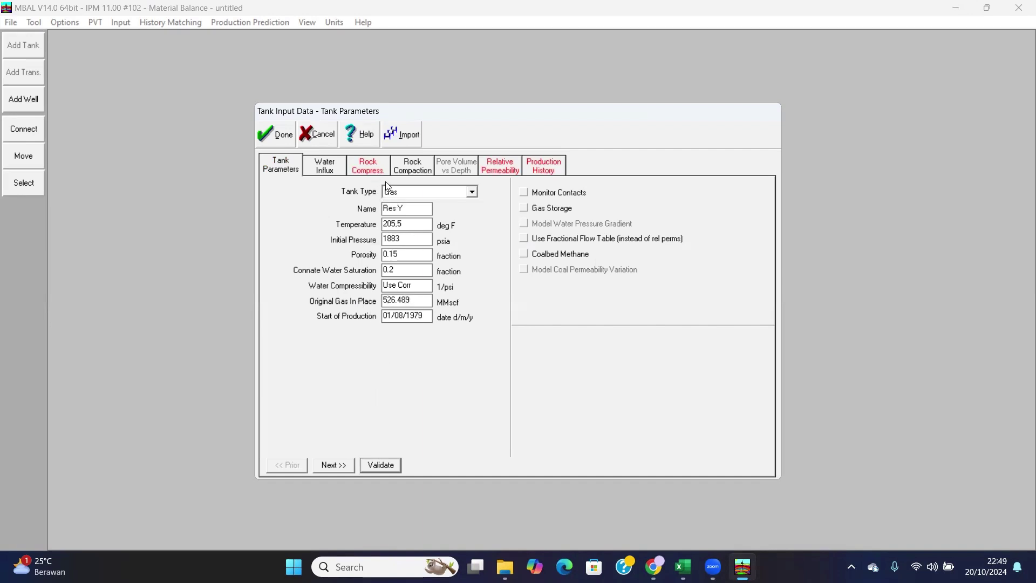
# Keep the water influx model at None and rock compressibility from correlation, and leave the rock compaction model disabled.
pyautogui.click(325, 166)
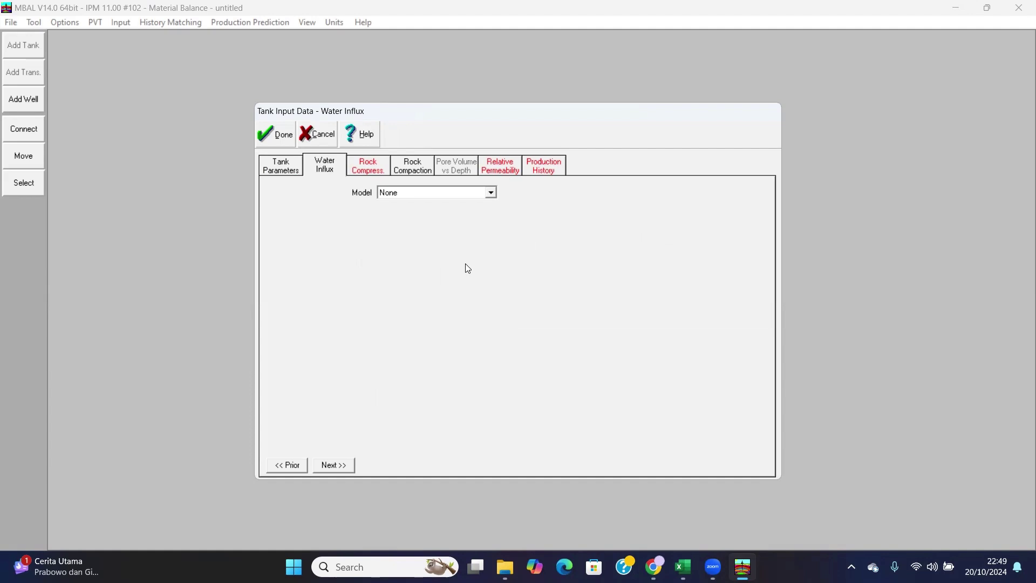
pyautogui.click(486, 191)
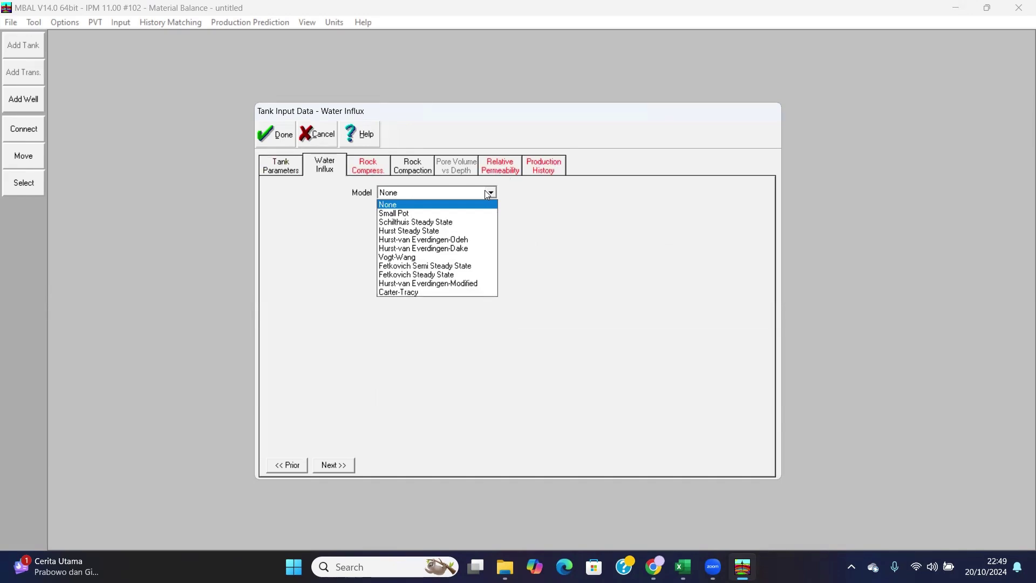
pyautogui.click(485, 191)
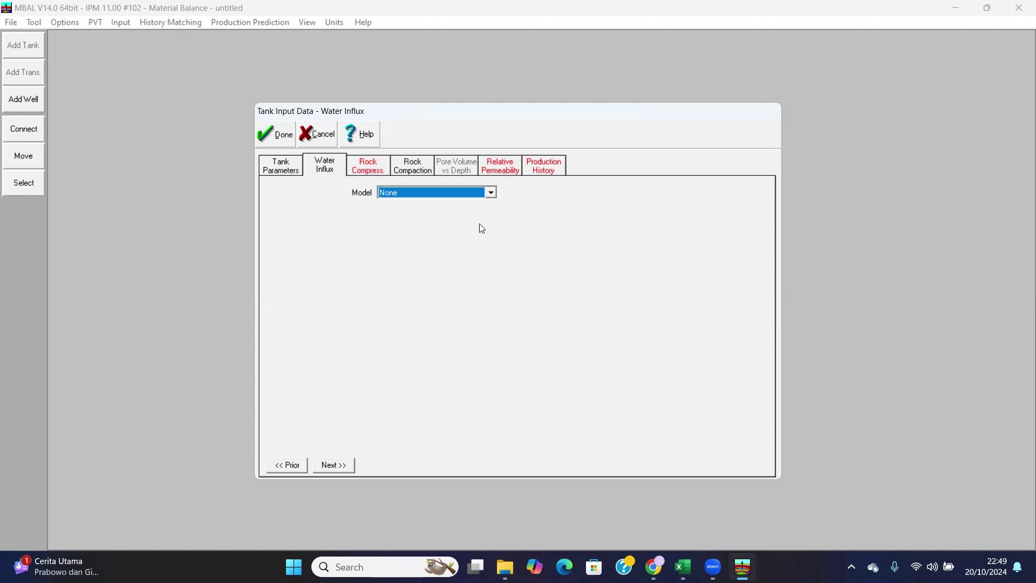
pyautogui.click(365, 171)
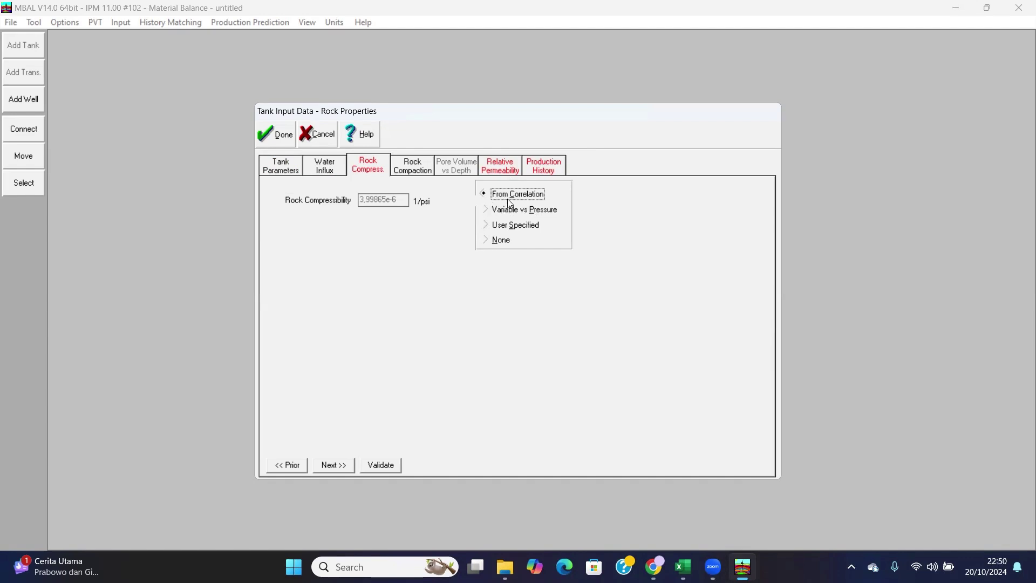
pyautogui.click(421, 170)
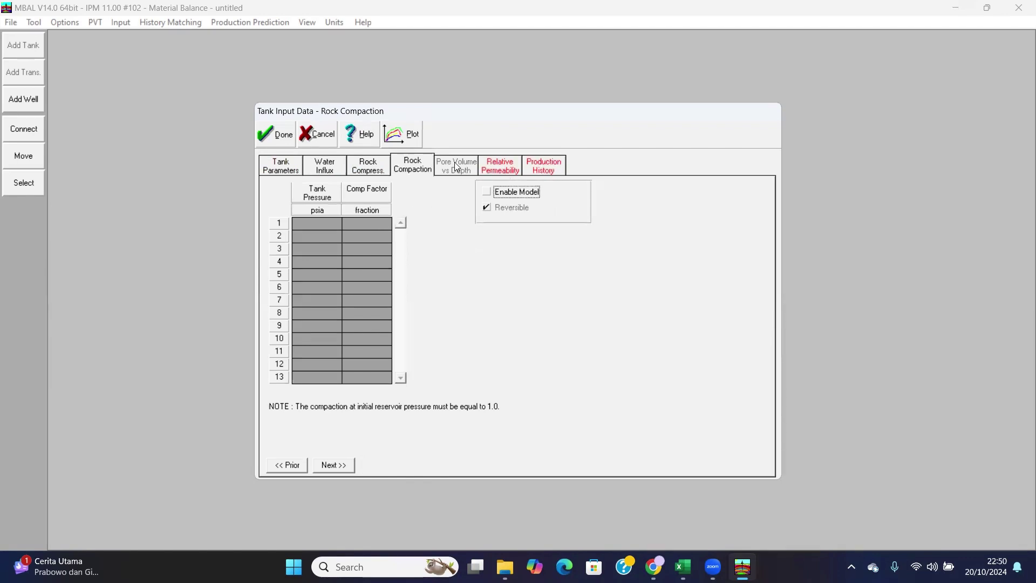
# Enter the Corey relative permeabilities: Krw residual saturation 0.2, end point 0.4, exponent 0.7; Krg residual saturation 0.2, end point 0.8, exponent 0.7.
pyautogui.click(492, 172)
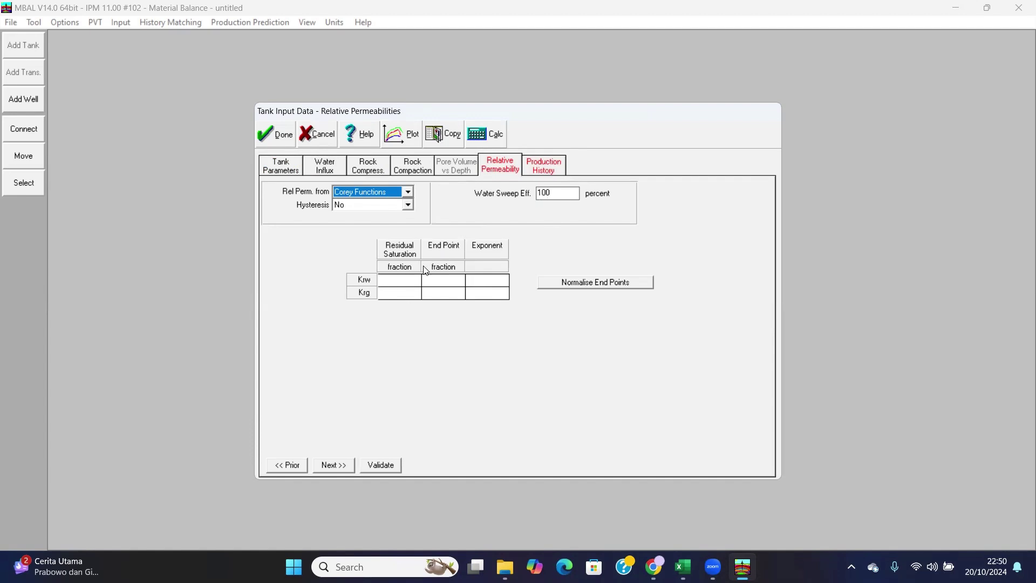
pyautogui.click(398, 285)
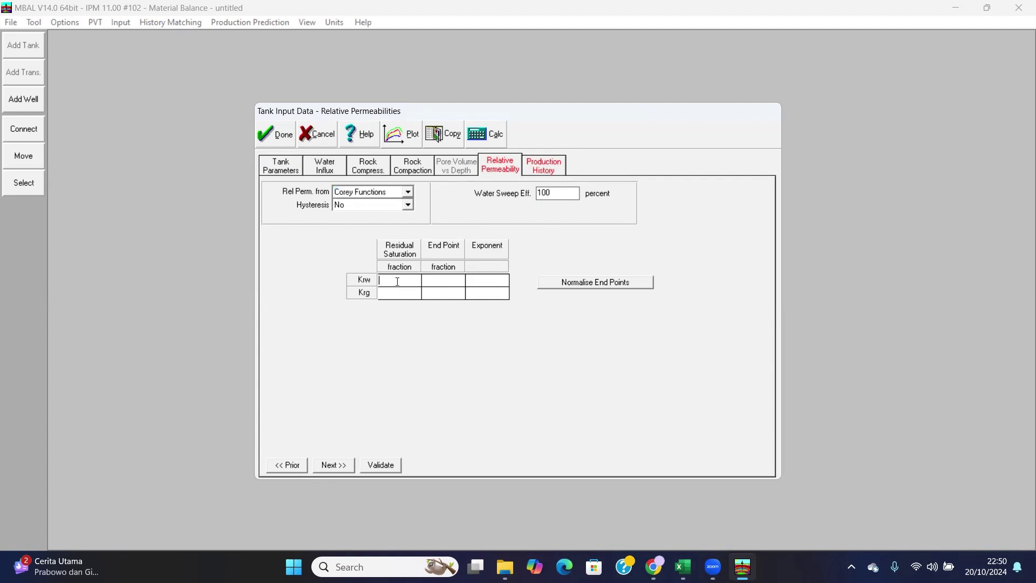
pyautogui.write('0.2')
pyautogui.click(412, 296)
pyautogui.write('0.2')
pyautogui.click(455, 280)
pyautogui.write('0.4')
pyautogui.click(456, 293)
pyautogui.write('0.8')
pyautogui.click(499, 280)
pyautogui.write('0.7')
pyautogui.click(501, 294)
pyautogui.write('0.7')
# Open the tank's production history and copy the History Production data rows from the Data Tutorial workbook in Excel.
pyautogui.click(541, 170)
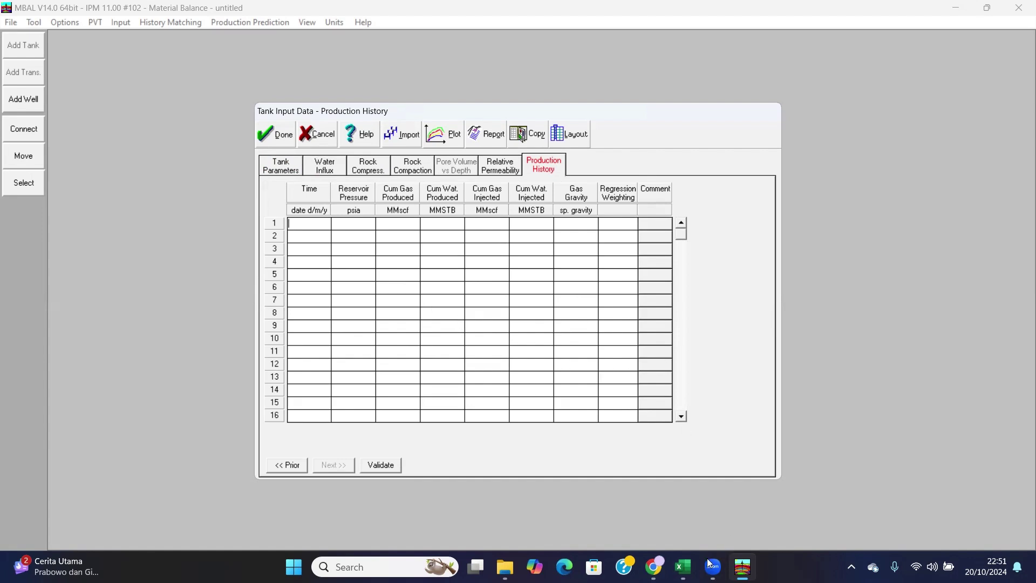
pyautogui.moveTo(682, 566)
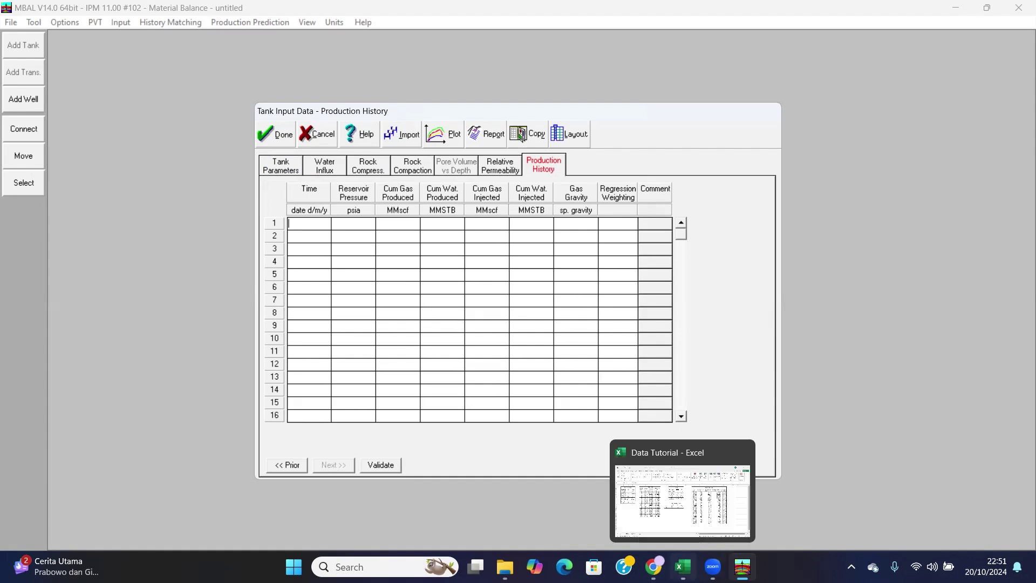
pyautogui.click(682, 566)
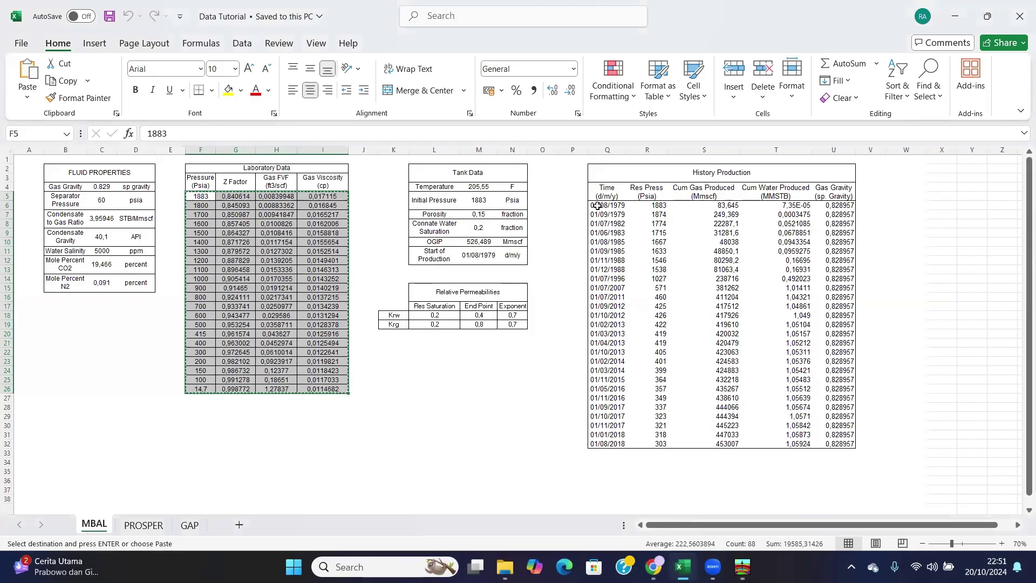
pyautogui.moveTo(597, 205); pyautogui.dragTo(828, 441)
pyautogui.hotkey('ctrl', 'c')
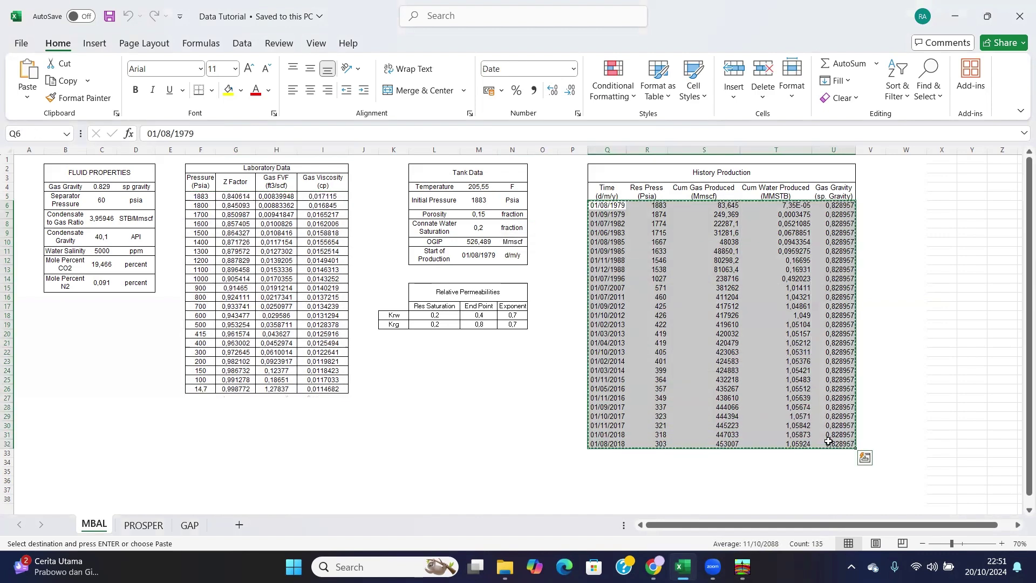
# Paste the copied data into the production history table in MBAL, validate it and accept the tank input data.
pyautogui.click(742, 567)
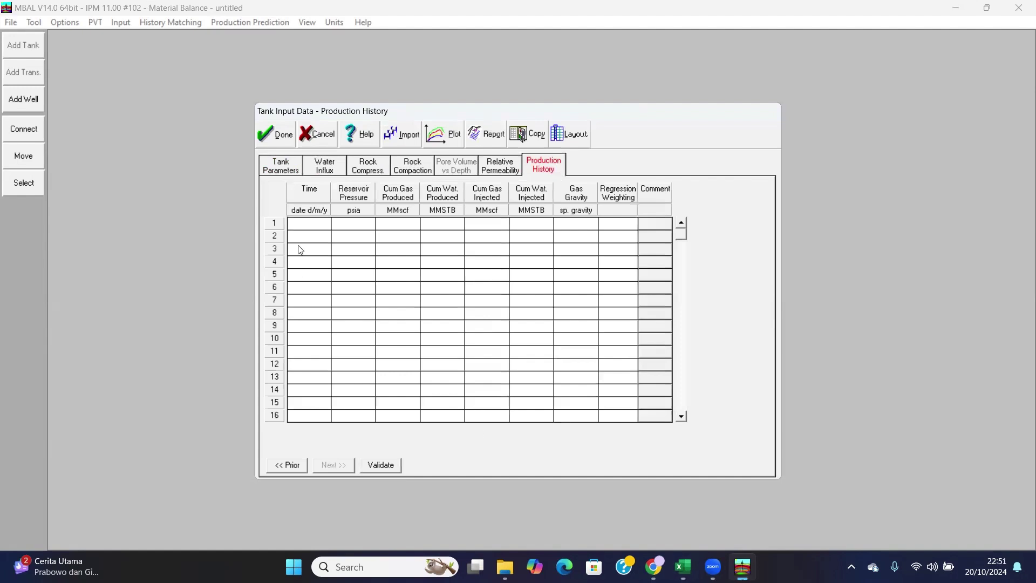
pyautogui.hotkey('ctrl', 'v')
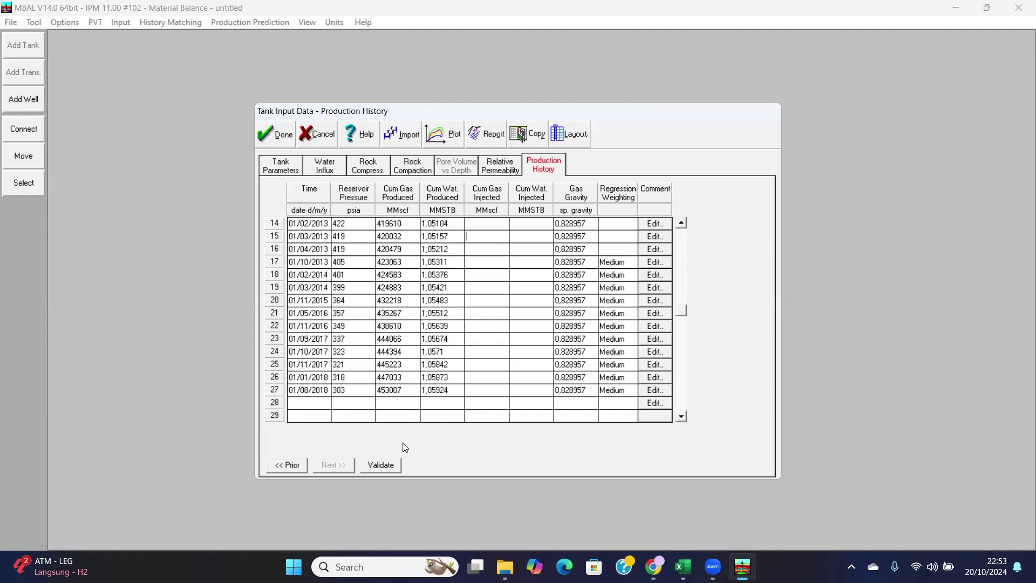
pyautogui.click(388, 466)
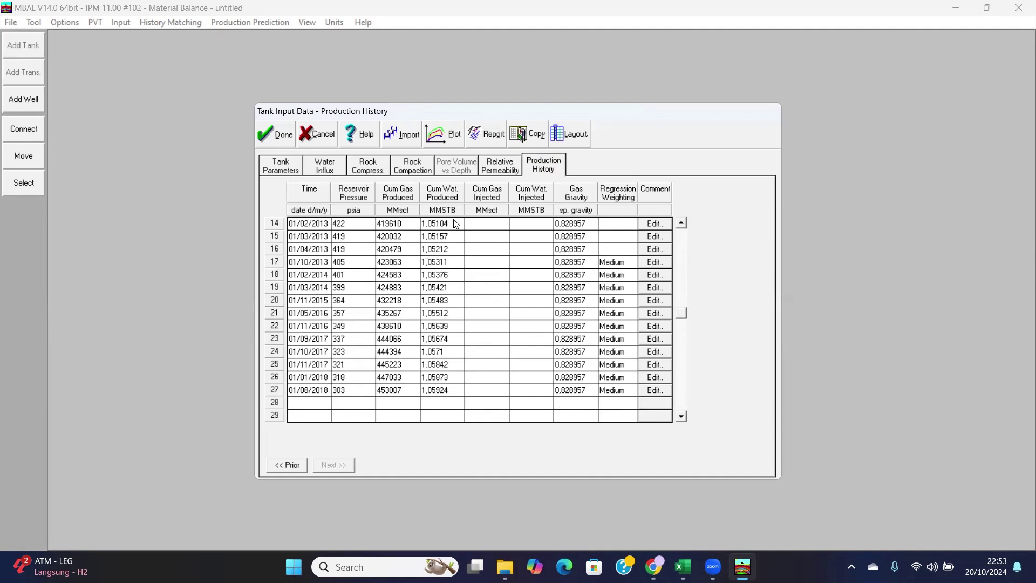
pyautogui.click(282, 140)
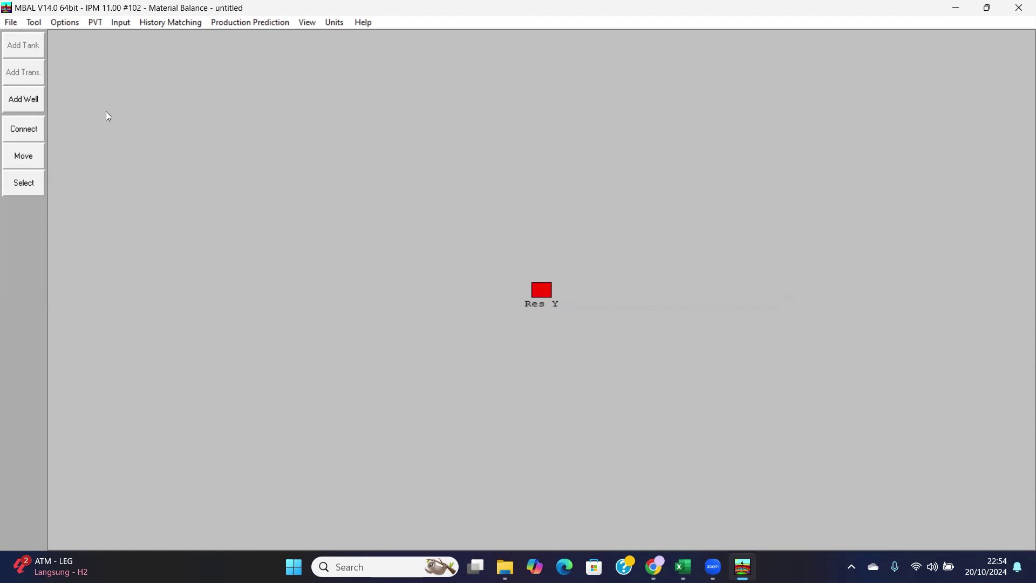
# Open the Analytical Method history match and calculate a regression on gas in place.
pyautogui.click(143, 25)
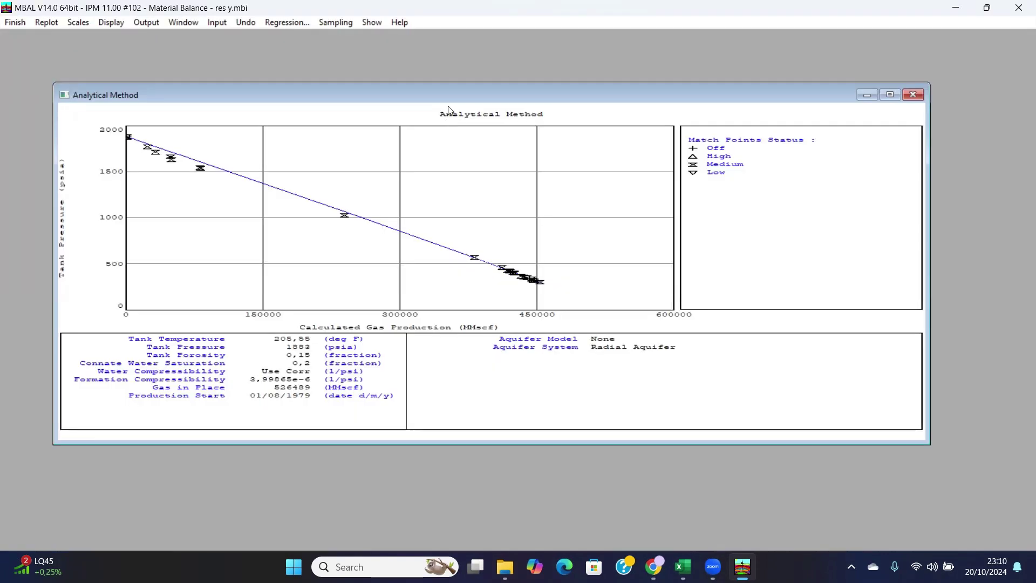
pyautogui.click(890, 95)
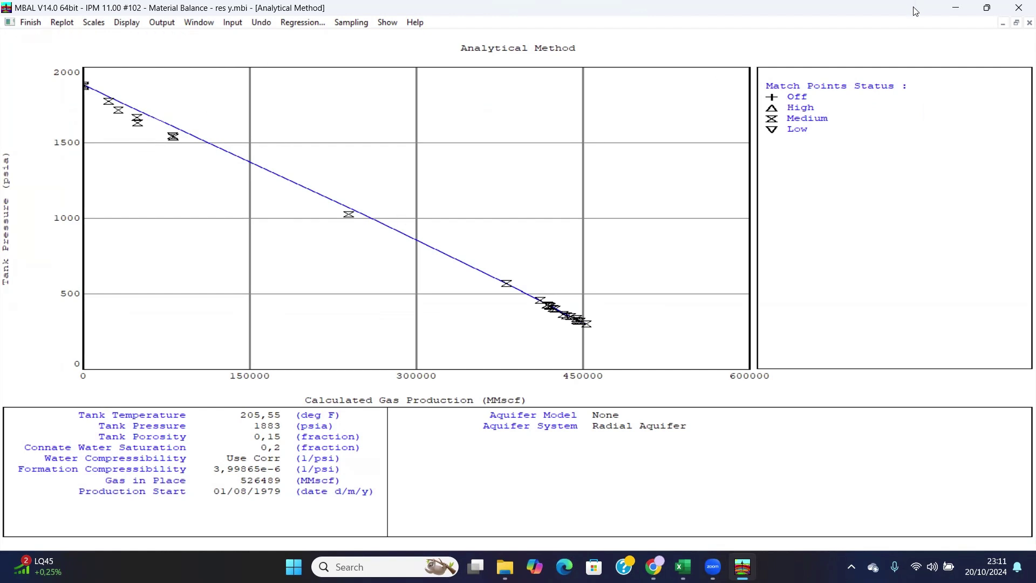
pyautogui.moveTo(916, 15); pyautogui.dragTo(917, 37)
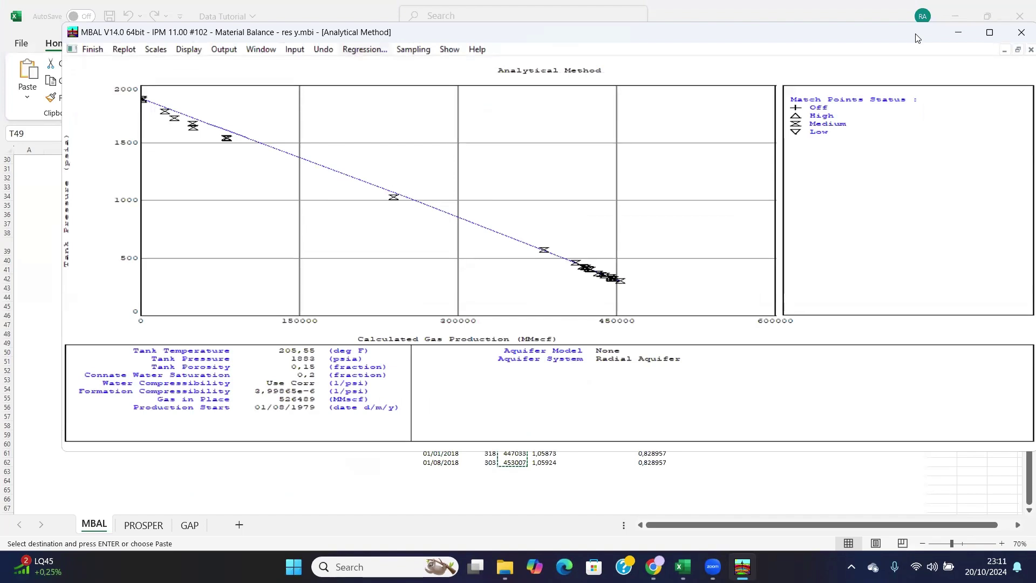
pyautogui.click(365, 50)
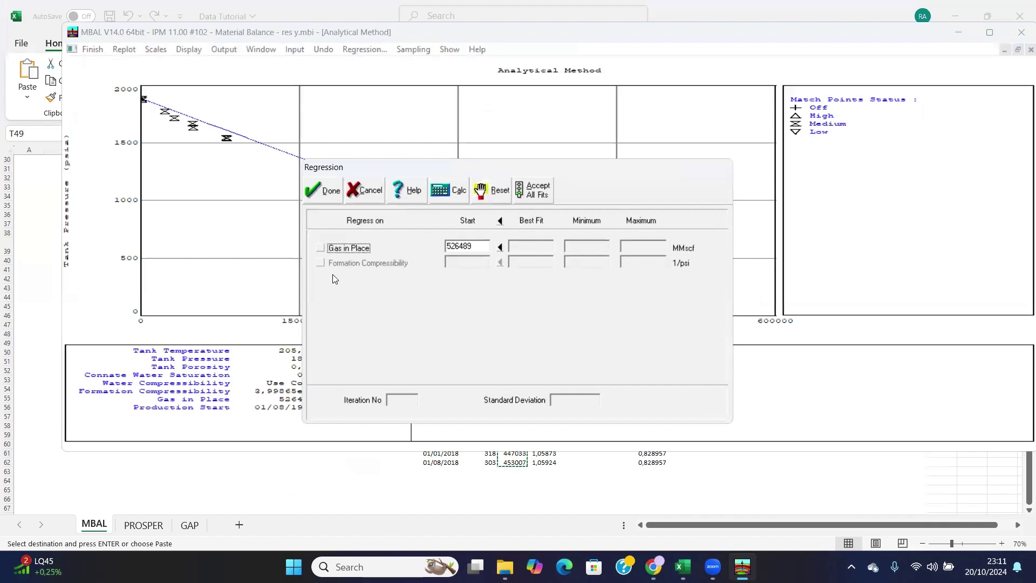
pyautogui.click(321, 247)
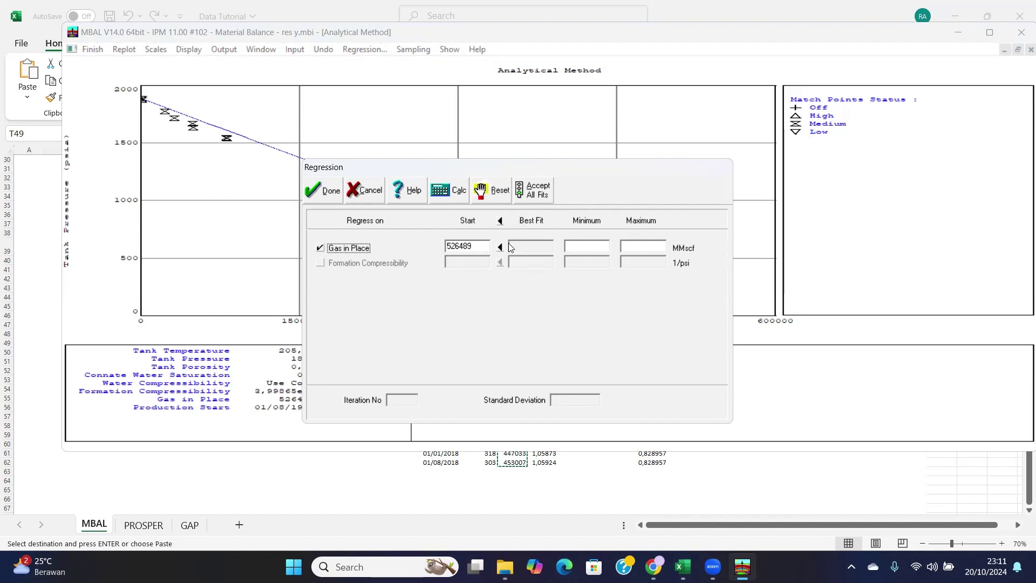
pyautogui.click(452, 193)
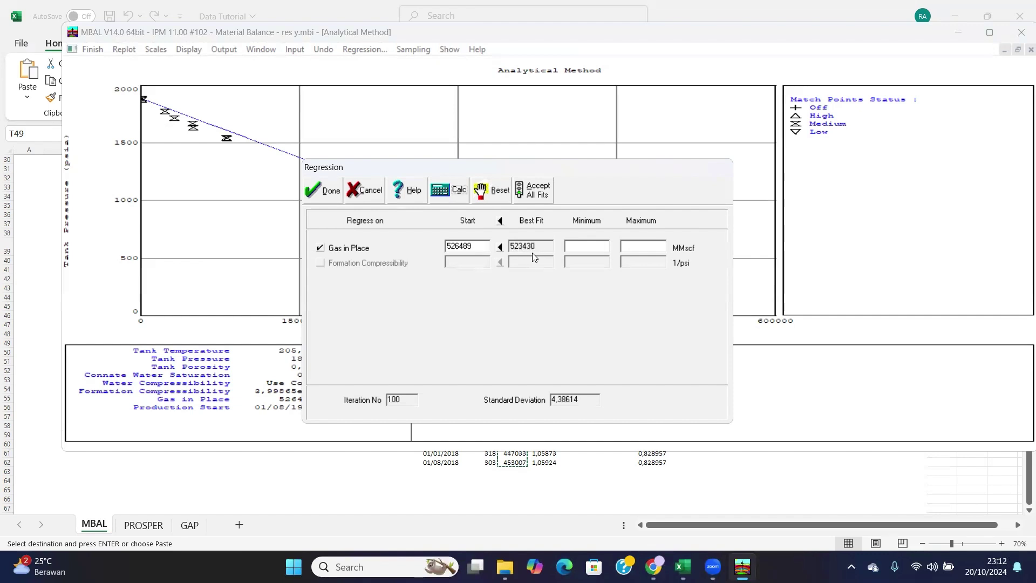
# Adopt the best-fit gas in place of 523430 MMscf, accept the regression and finish the analytical plot.
pyautogui.click(500, 248)
pyautogui.click(324, 194)
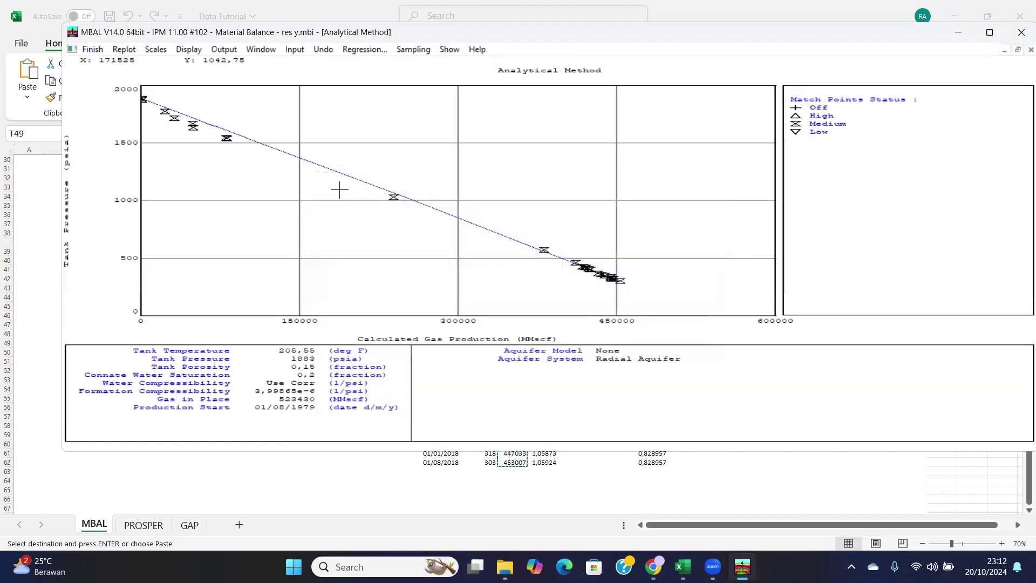
pyautogui.click(988, 32)
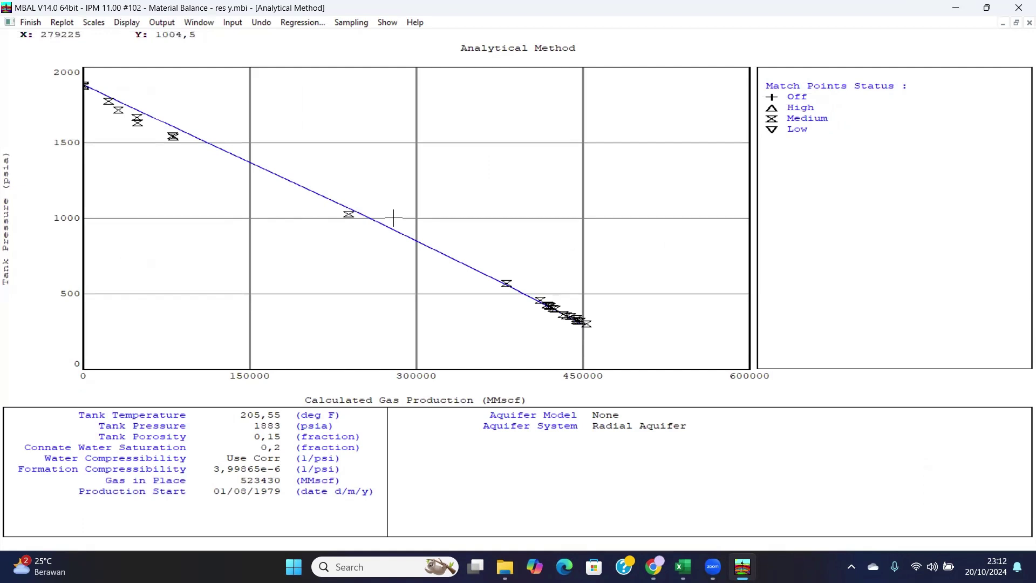
pyautogui.click(30, 23)
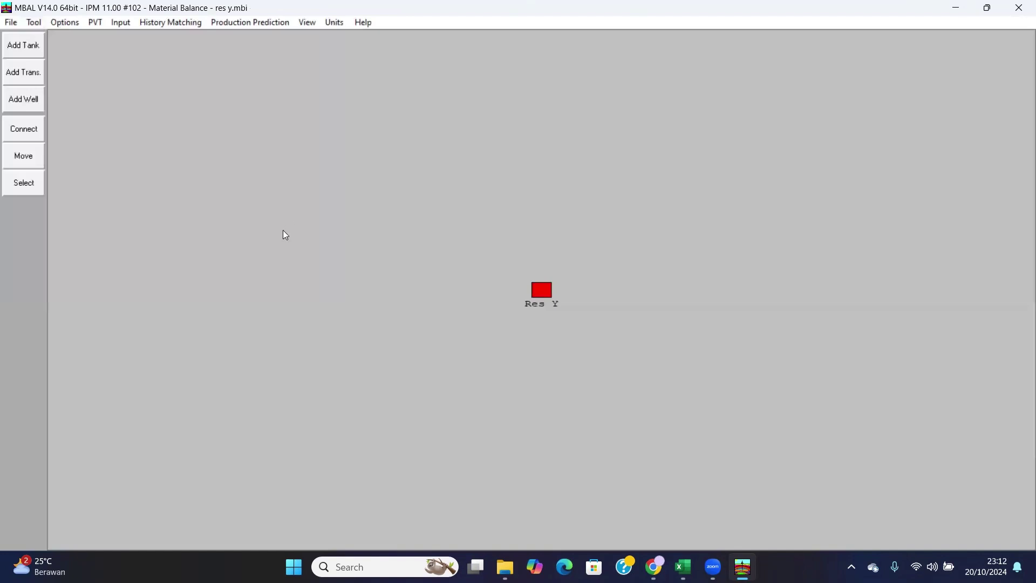
# Reopen the Res Y tank data, check the original gas in place among the tank parameters, and close the data.
pyautogui.doubleClick(542, 292)
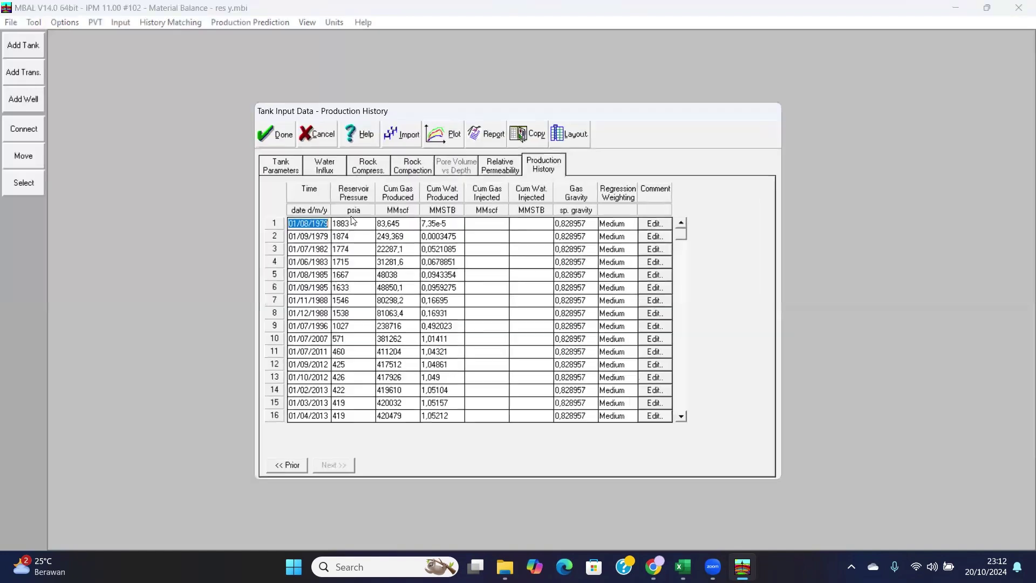
pyautogui.click(284, 162)
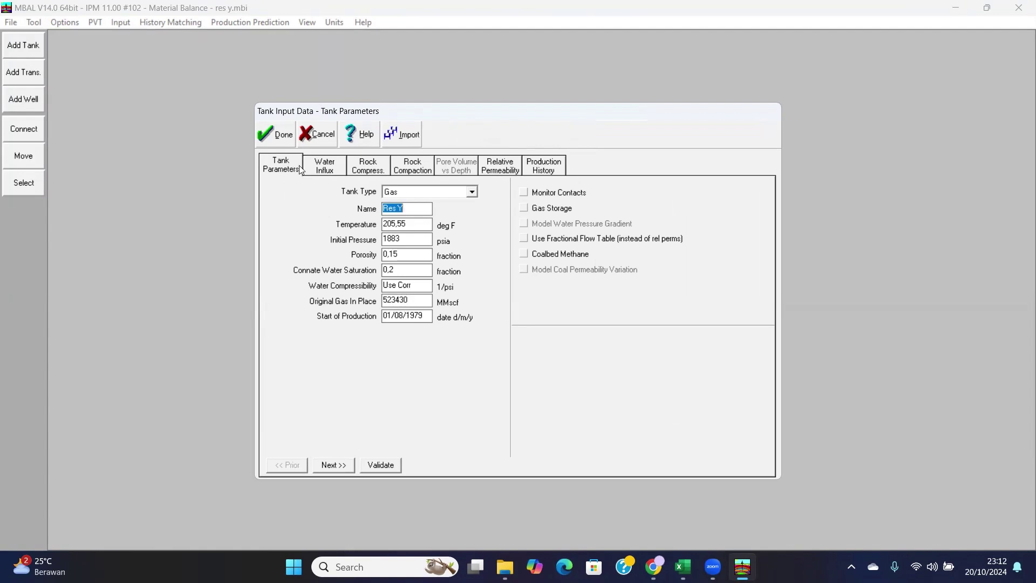
pyautogui.click(288, 137)
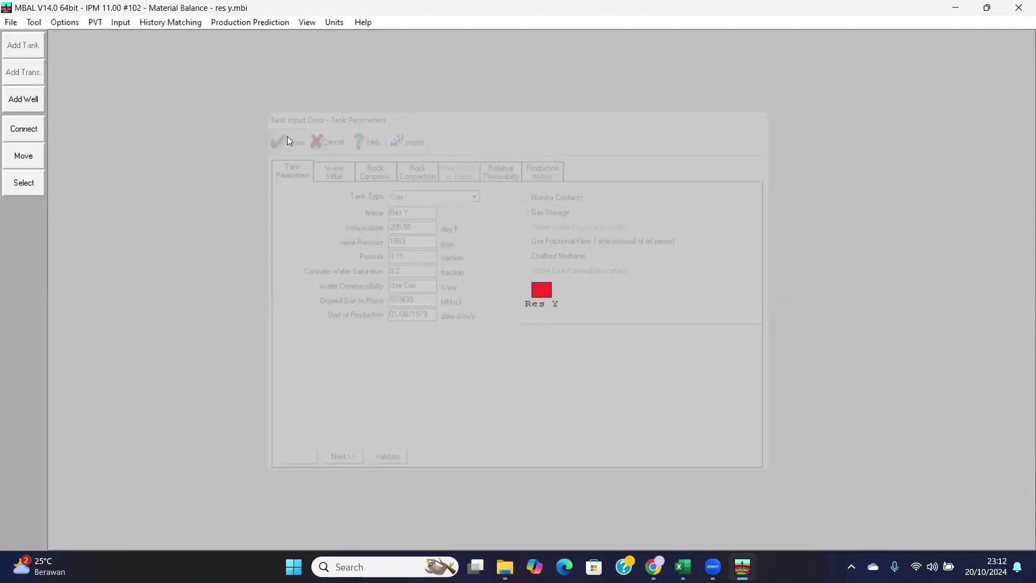
# Open the Graphical Method history match and switch its plot to the P/Z method.
pyautogui.click(156, 23)
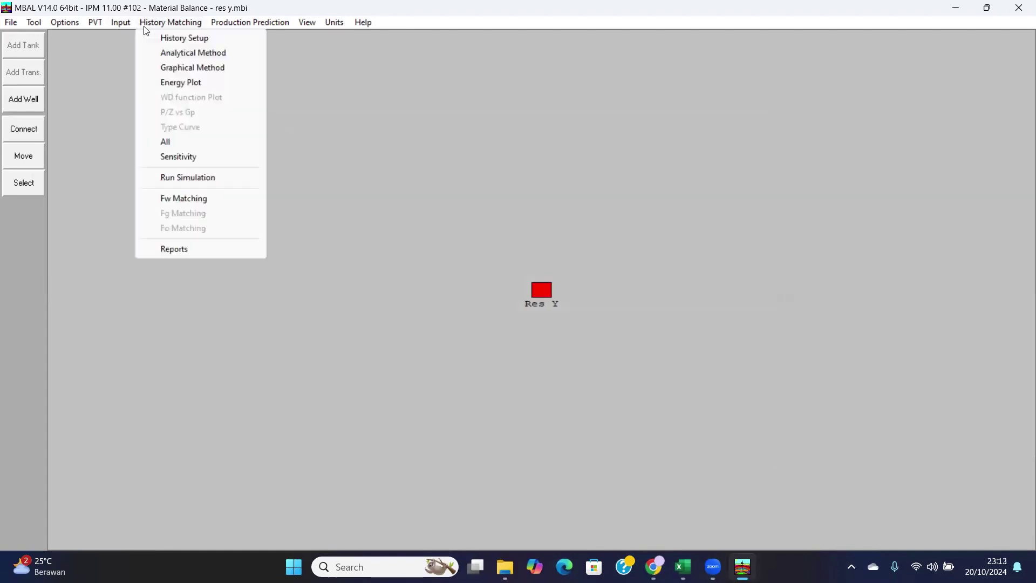
pyautogui.click(176, 72)
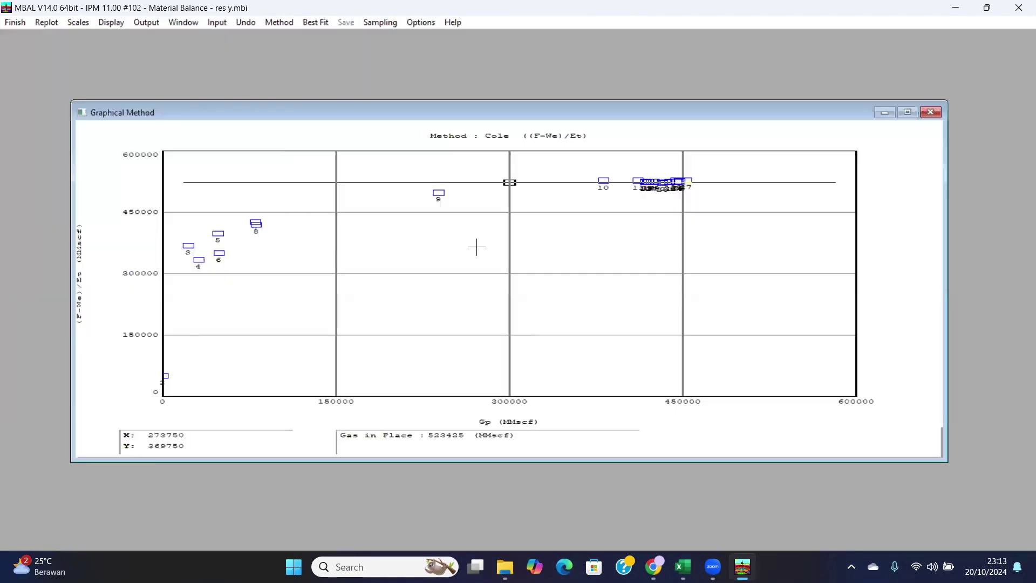
pyautogui.click(907, 112)
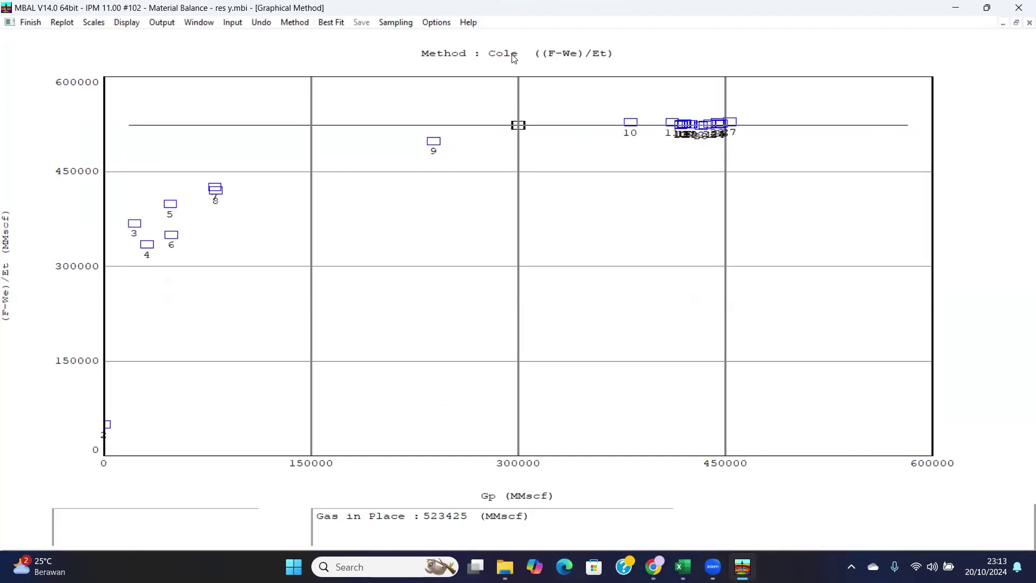
pyautogui.click(986, 8)
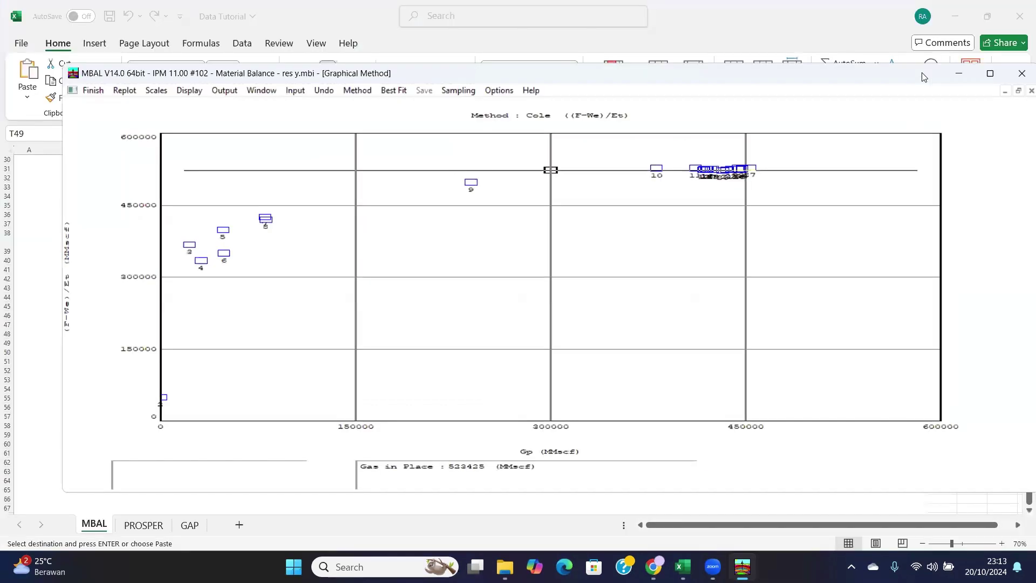
pyautogui.click(357, 91)
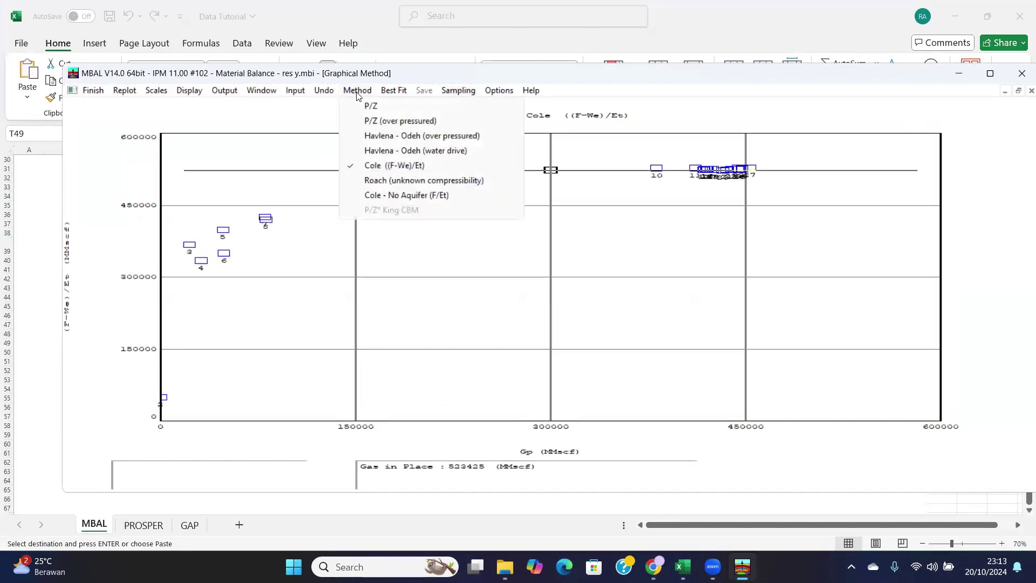
pyautogui.click(382, 113)
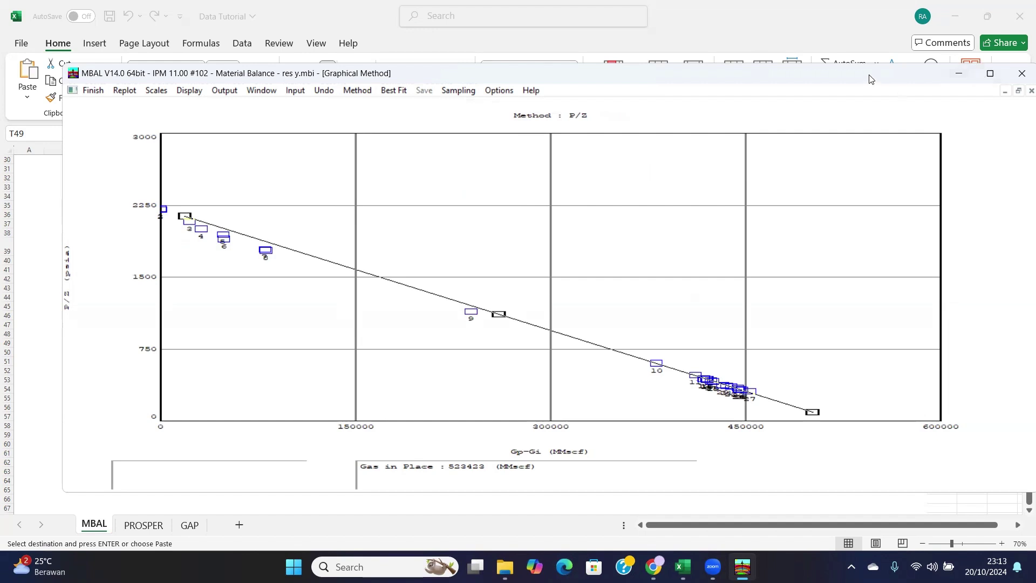
# Switch the graphical history match plot to the Cole ((F-We)/Et) method and view it in a maximized window.
pyautogui.moveTo(869, 79); pyautogui.dragTo(860, 27)
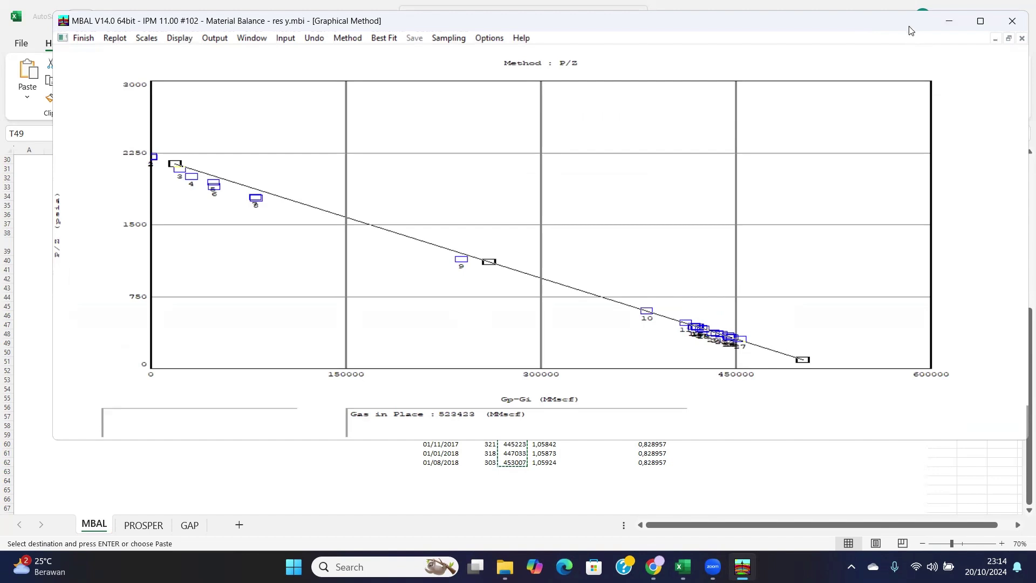
pyautogui.moveTo(911, 31); pyautogui.dragTo(914, 80)
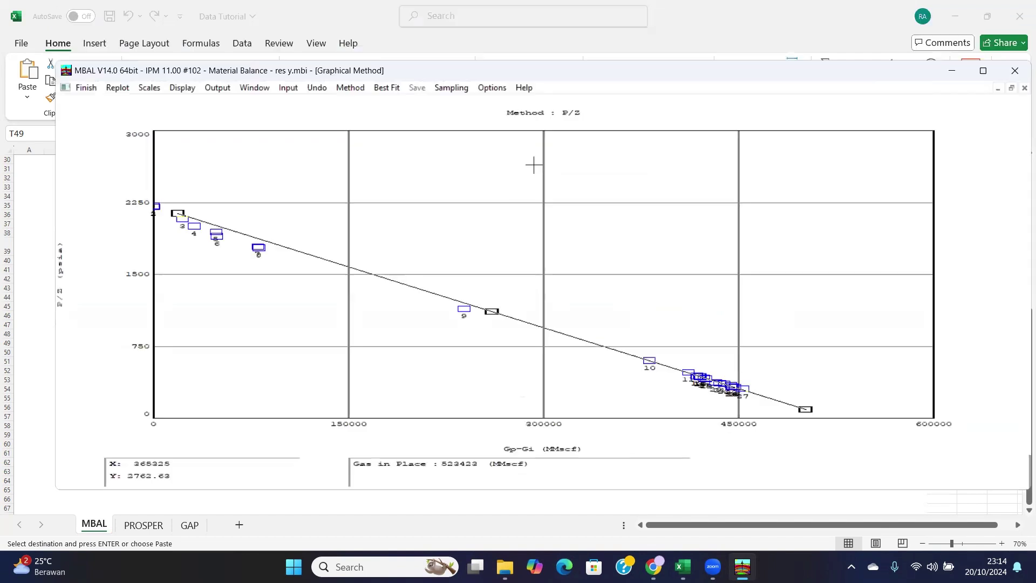
pyautogui.click(350, 88)
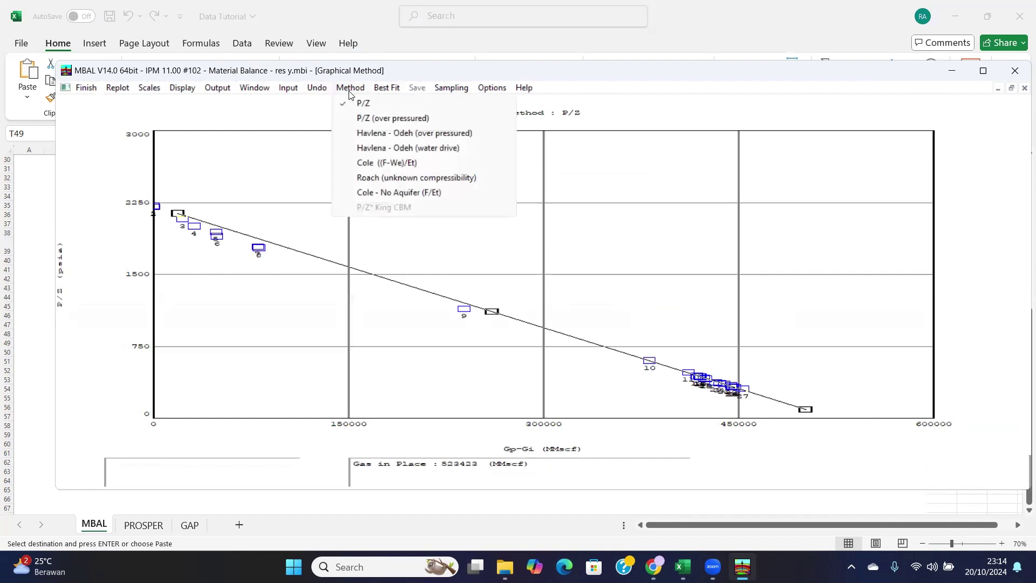
pyautogui.click(400, 164)
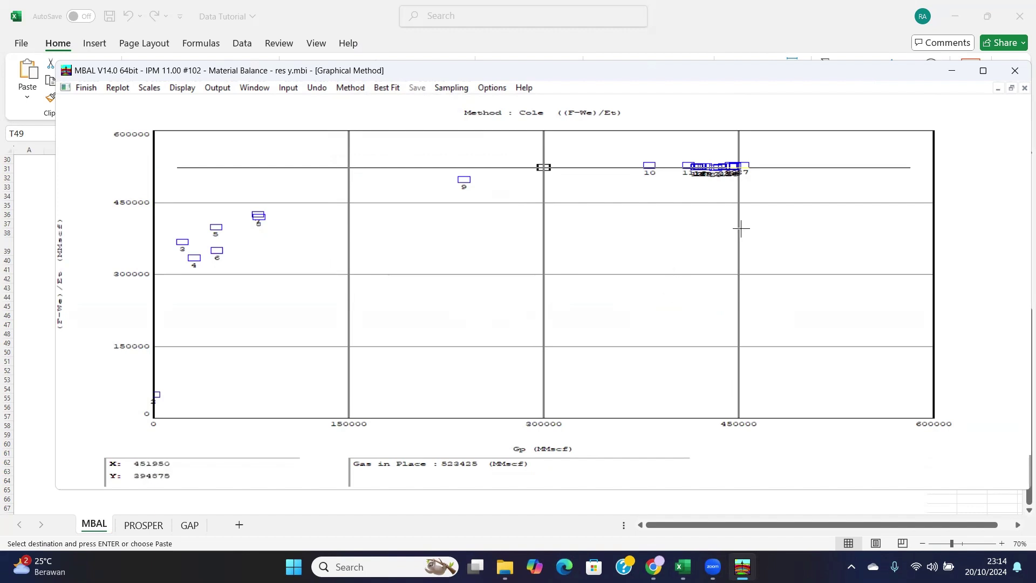
pyautogui.click(991, 73)
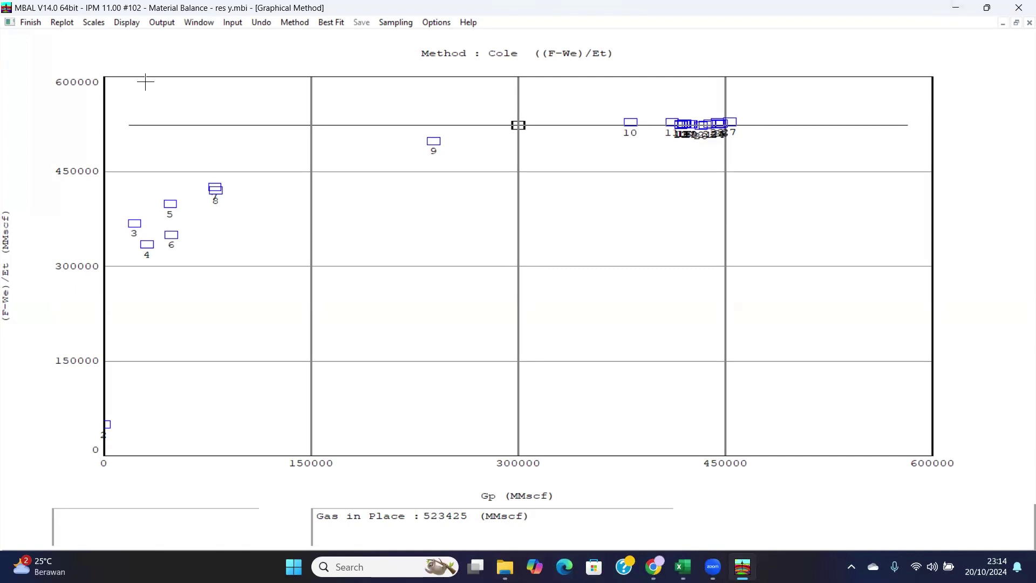
pyautogui.doubleClick(924, 6)
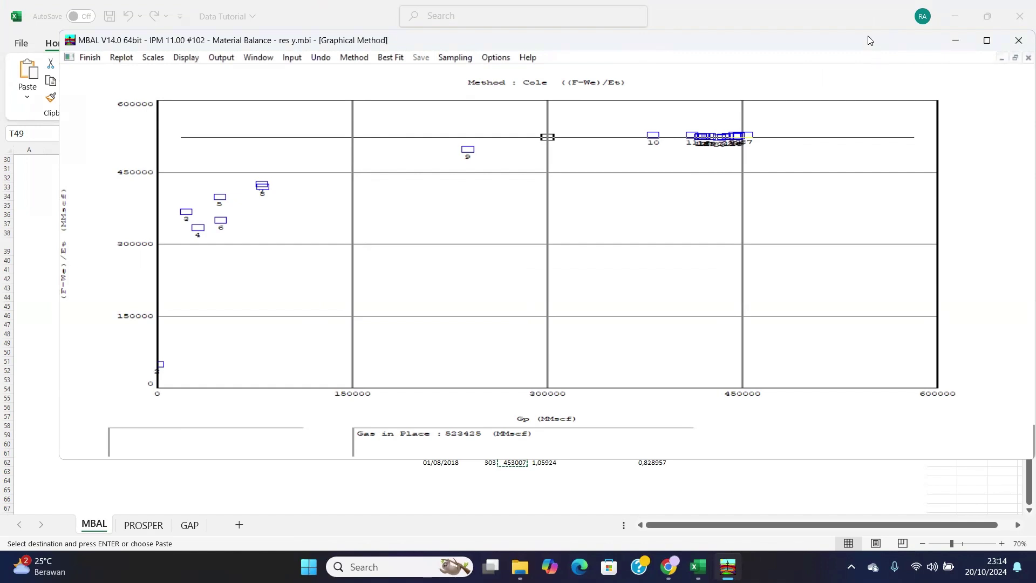
pyautogui.moveTo(868, 40); pyautogui.dragTo(962, 1)
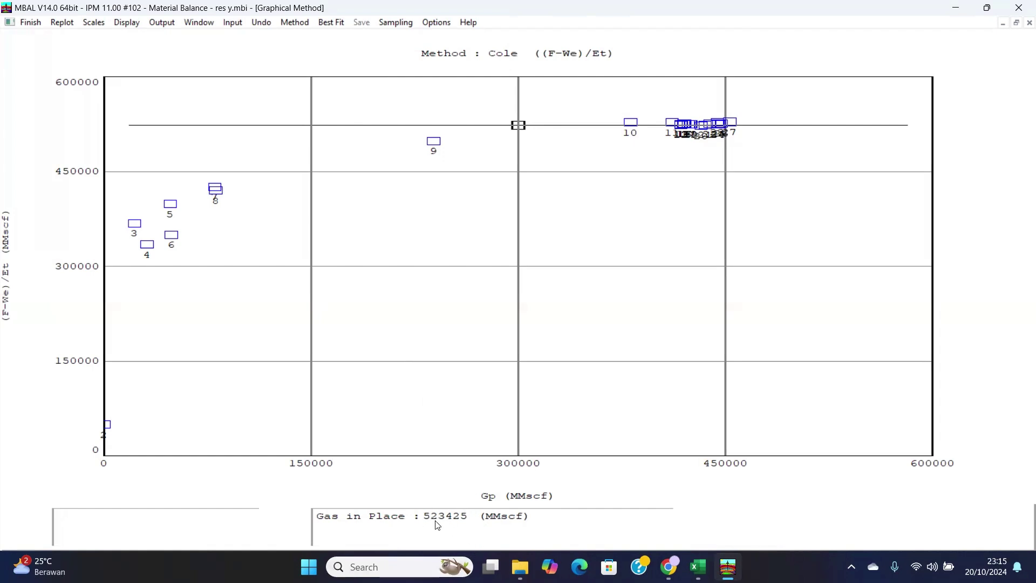
# Return the plot to the P/Z method, apply a best fit, and finish, saving the OGIP from the plot.
pyautogui.click(294, 24)
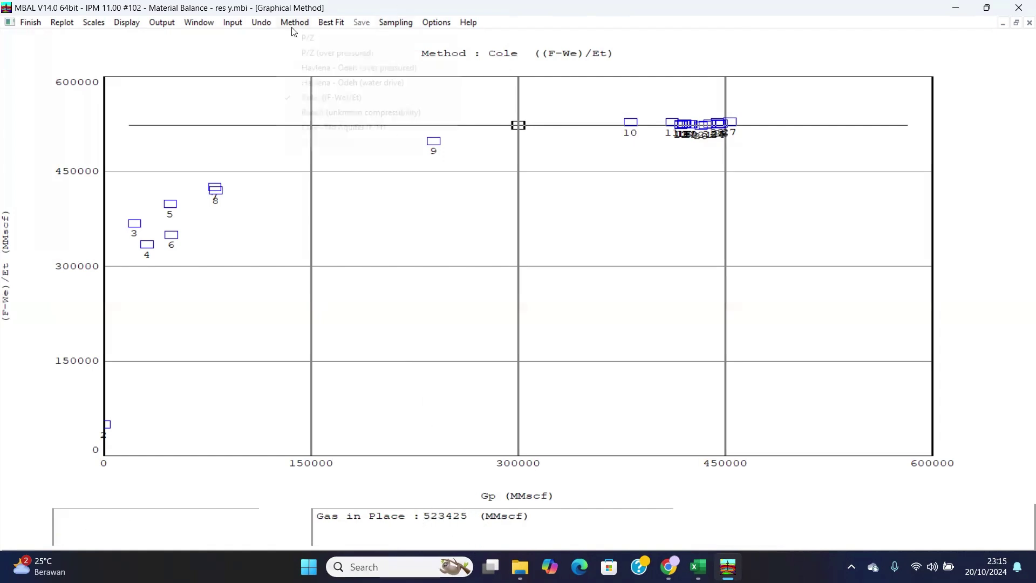
pyautogui.click(308, 38)
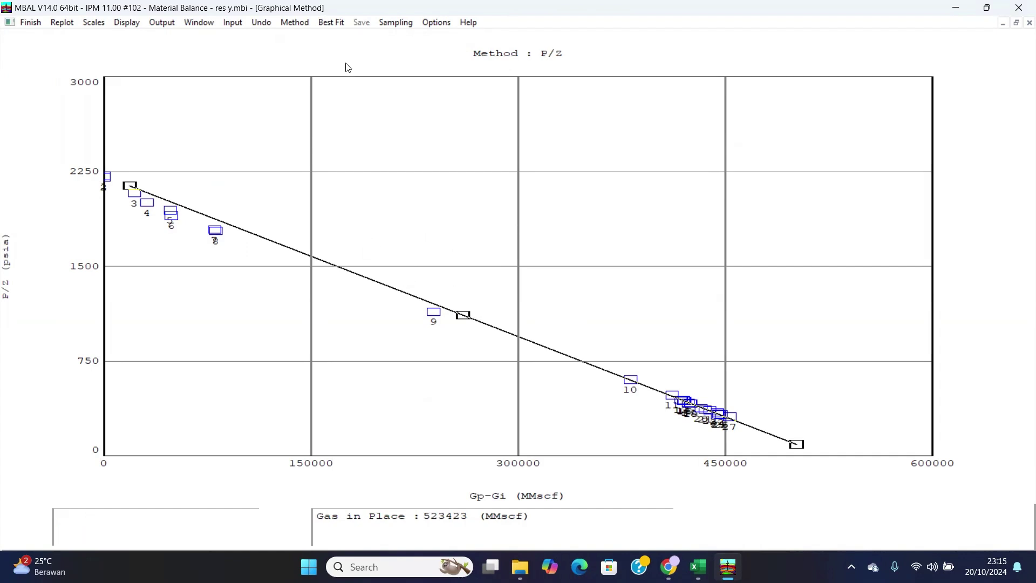
pyautogui.click(331, 23)
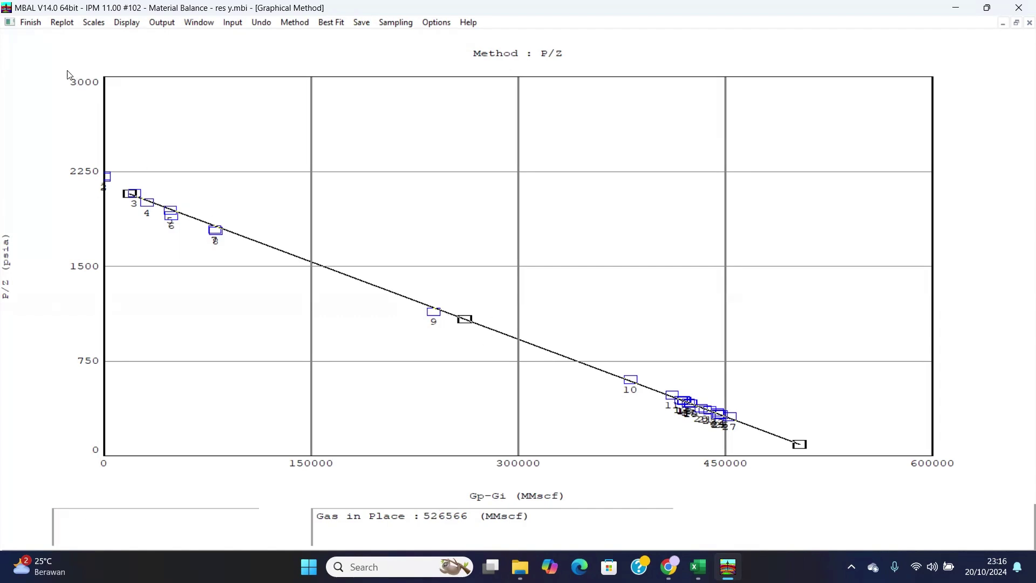
pyautogui.click(31, 22)
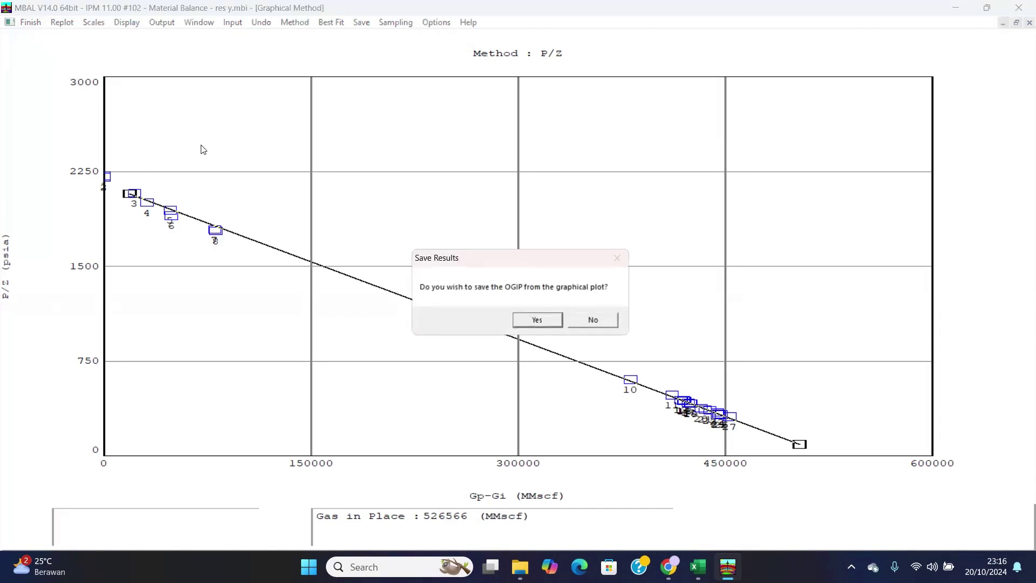
pyautogui.click(531, 321)
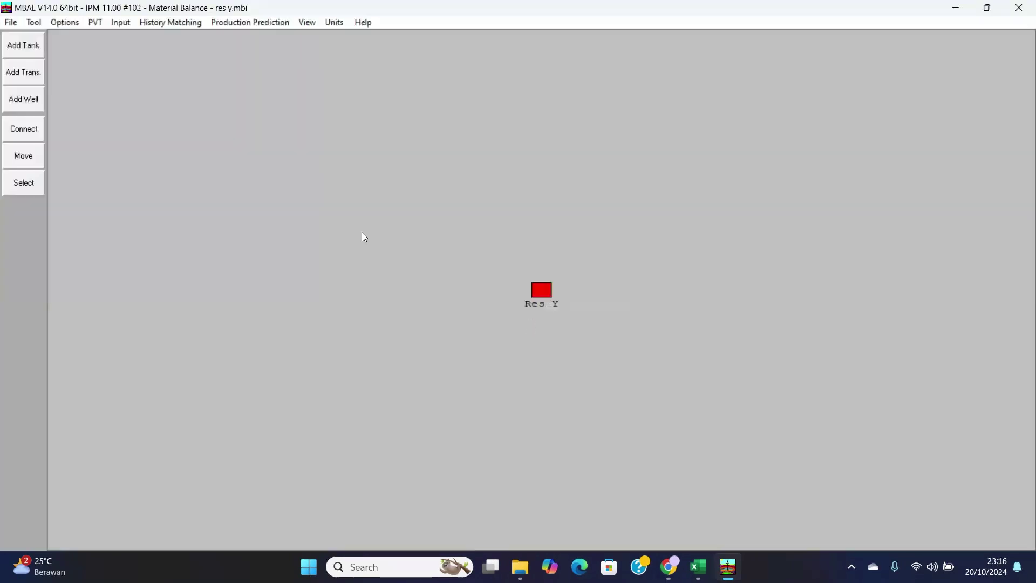
# Open the history matching Energy Plot, examine the enlarged drive mechanism chart, and finish the plot.
pyautogui.click(171, 22)
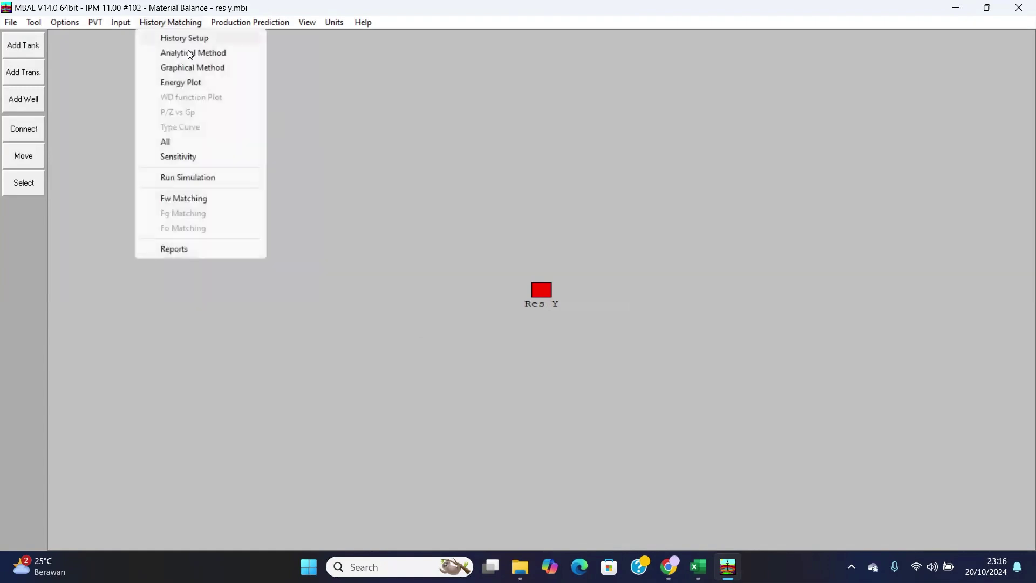
pyautogui.click(198, 84)
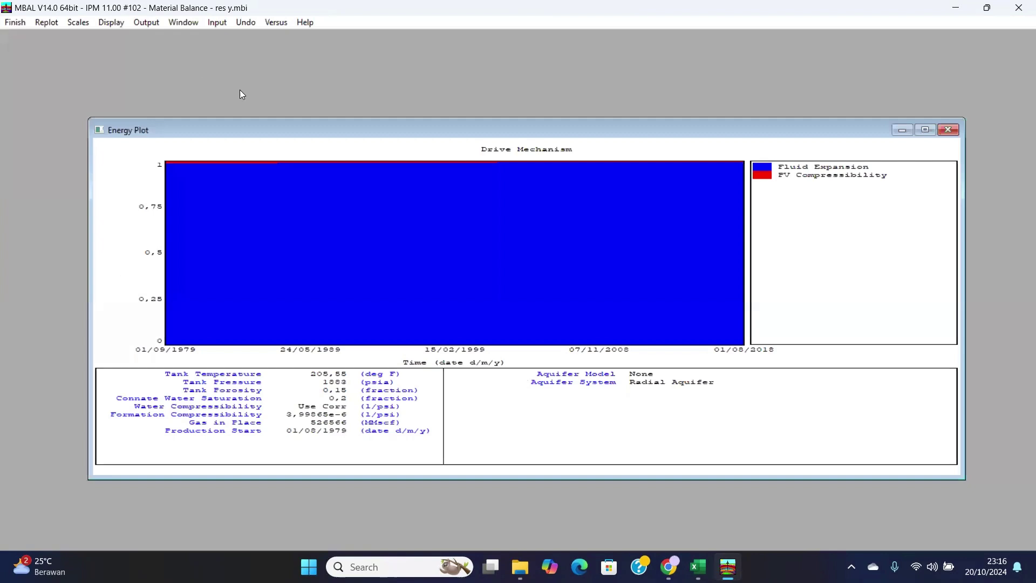
pyautogui.click(924, 130)
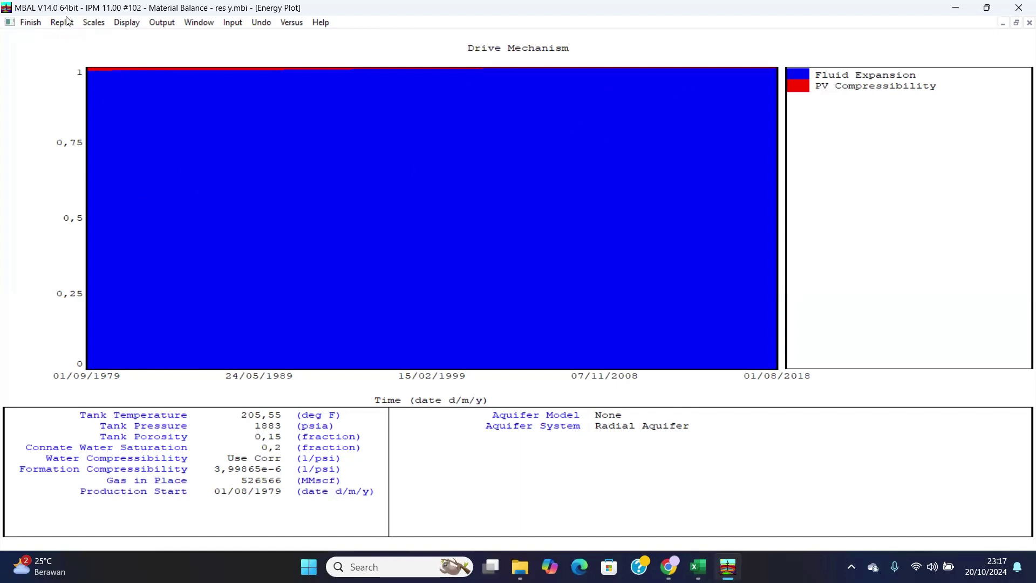
pyautogui.click(30, 22)
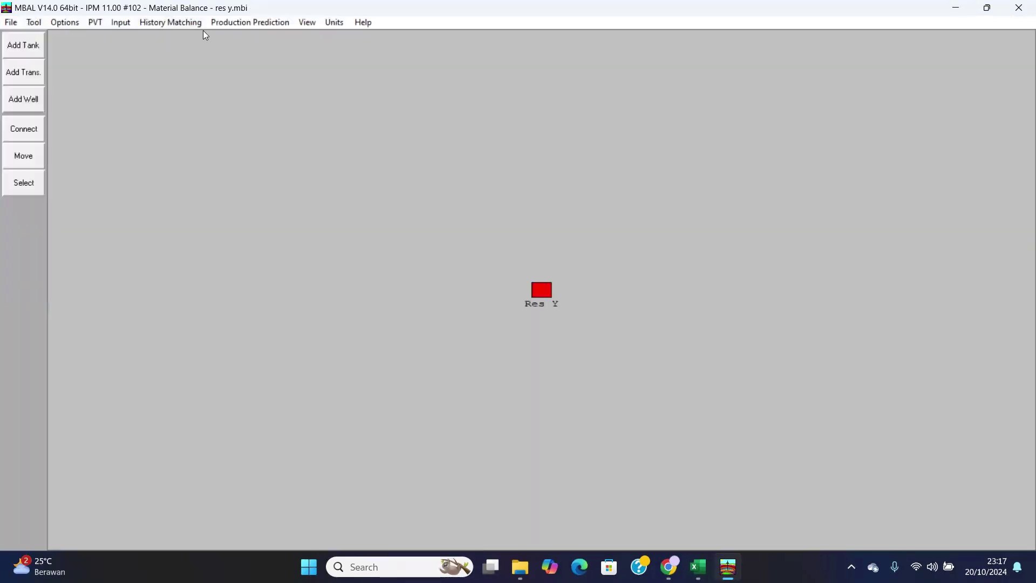
# Open the history simulation run and calculate it to completion.
pyautogui.click(195, 24)
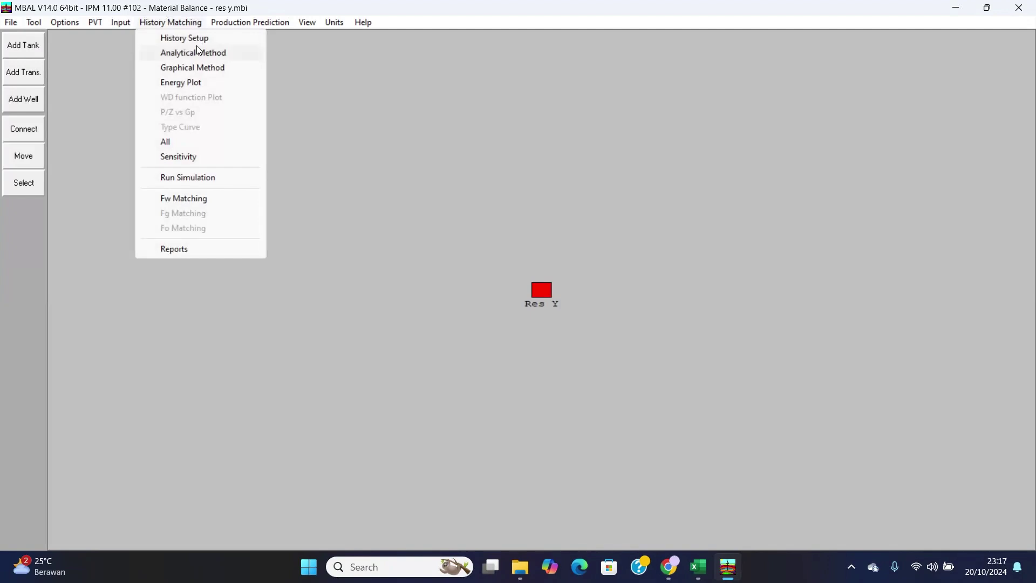
pyautogui.click(207, 178)
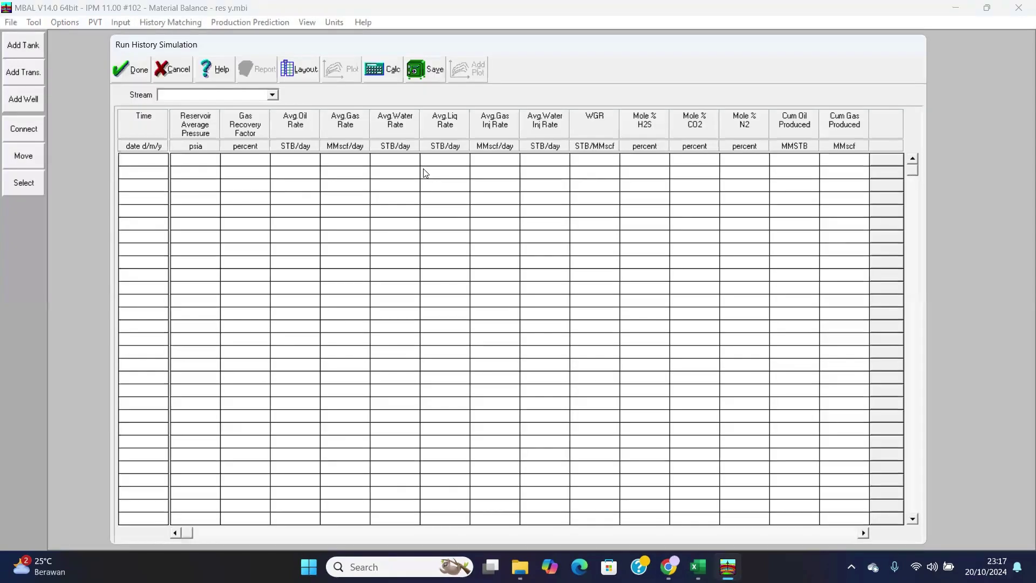
pyautogui.click(385, 71)
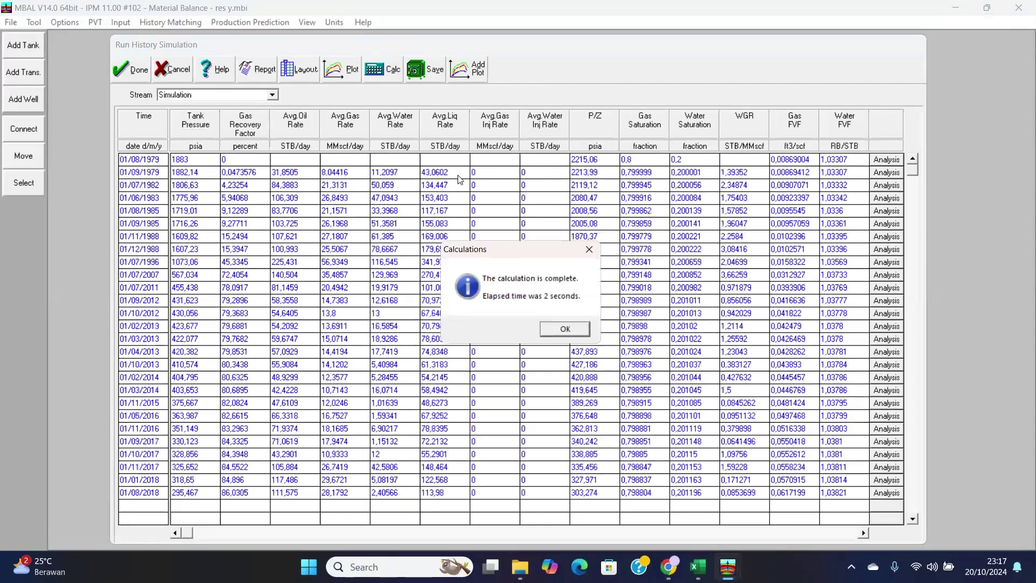
pyautogui.click(567, 329)
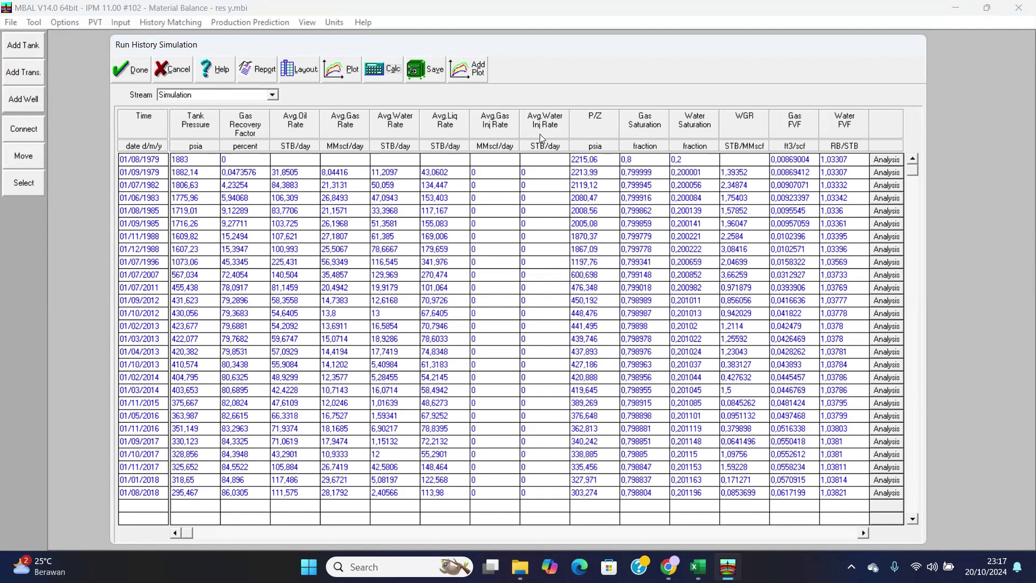
# Open the maximized simulation results plot and chart the History stream's Tank Pressure and Cumulative Gas Production against time.
pyautogui.click(352, 74)
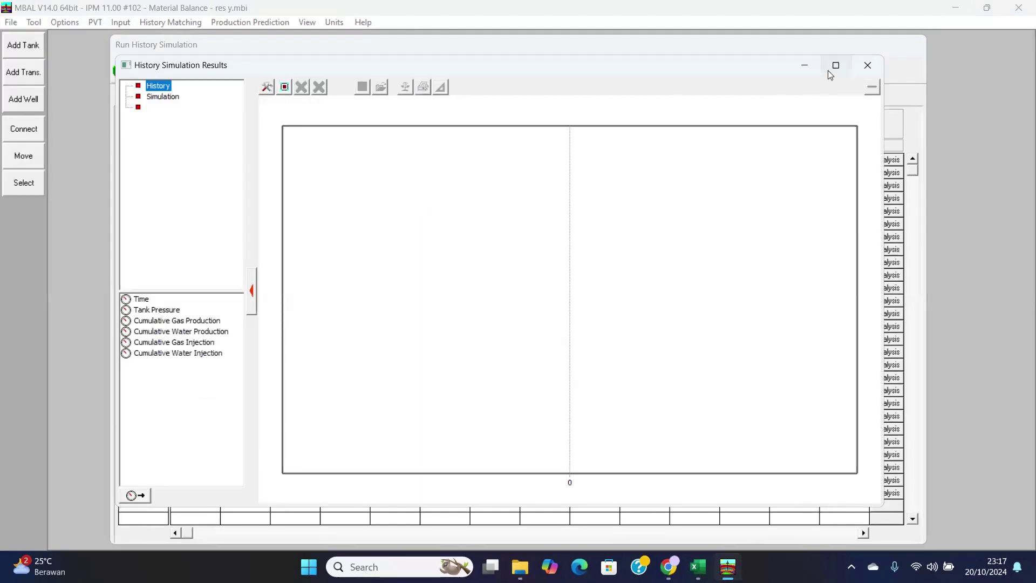
pyautogui.click(830, 72)
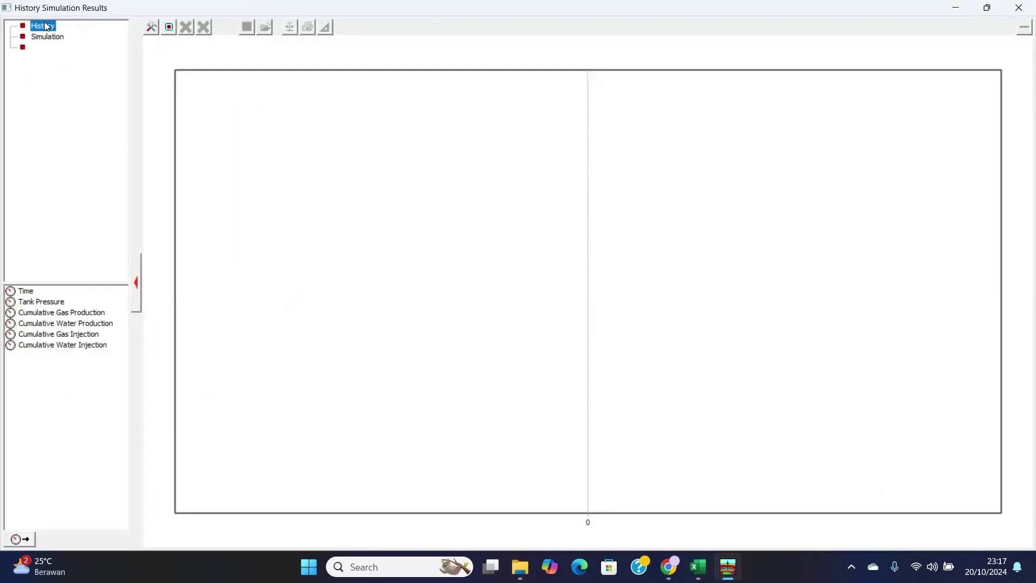
pyautogui.click(54, 37)
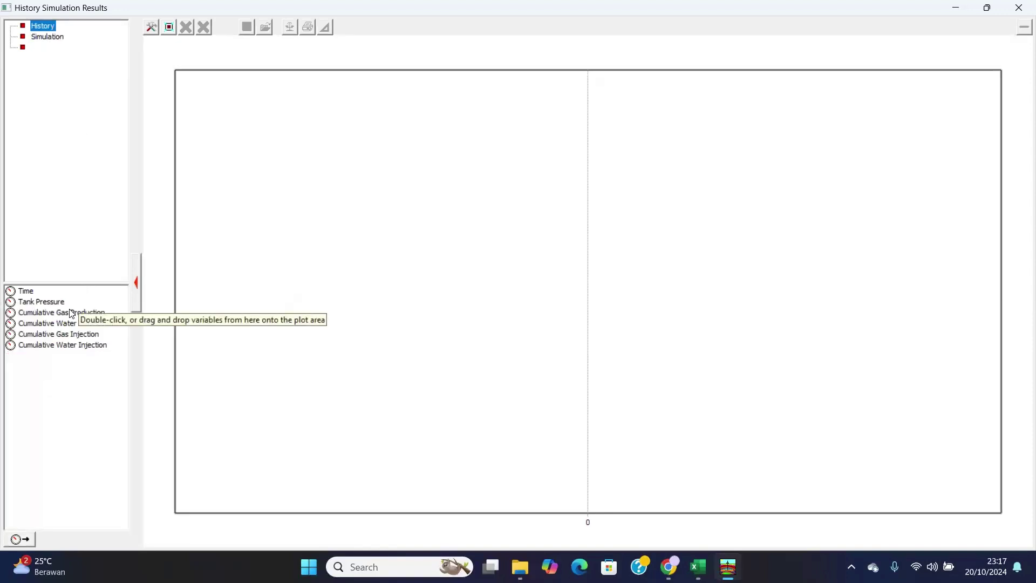
pyautogui.click(52, 305)
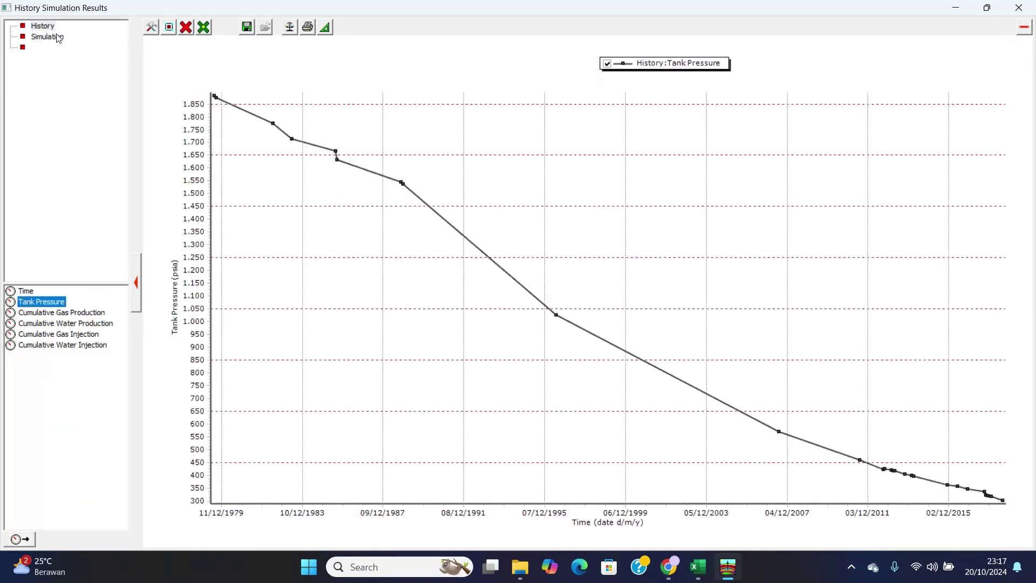
pyautogui.doubleClick(85, 313)
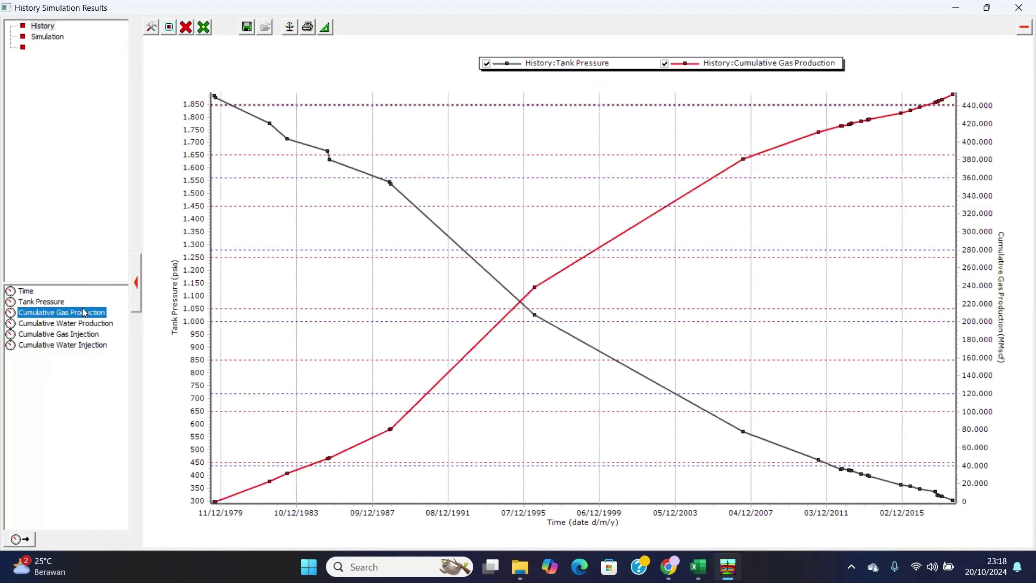
# Overlay the Simulation stream's Tank Pressure on the history curves and check the variables available in both streams.
pyautogui.click(57, 39)
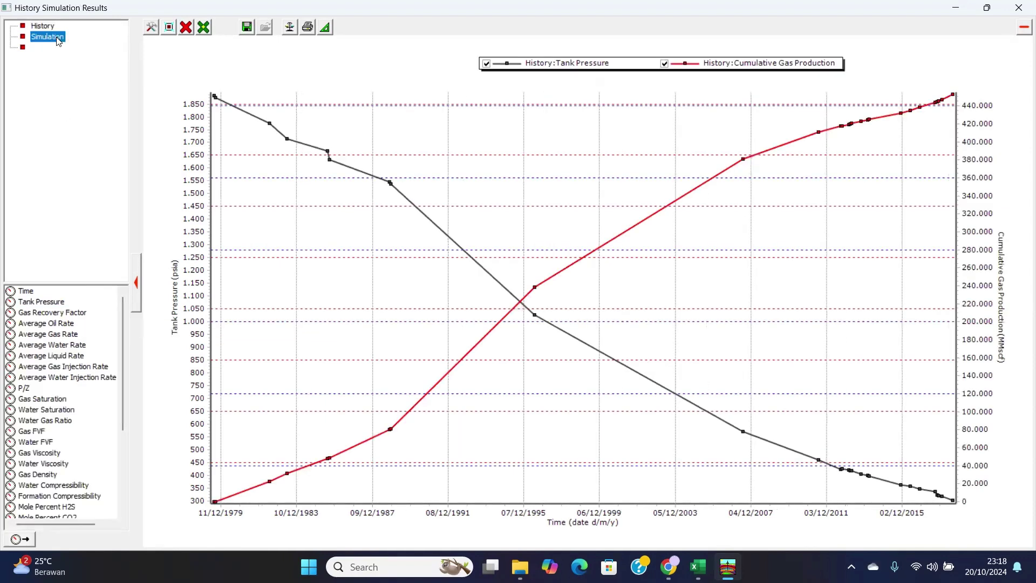
pyautogui.doubleClick(57, 303)
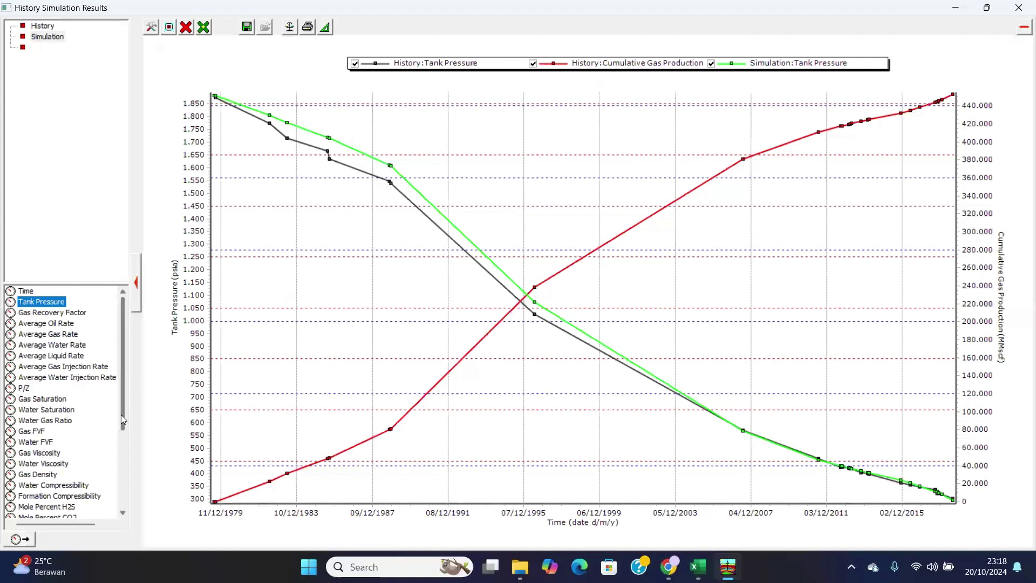
pyautogui.moveTo(120, 414); pyautogui.dragTo(125, 456)
pyautogui.click(95, 475)
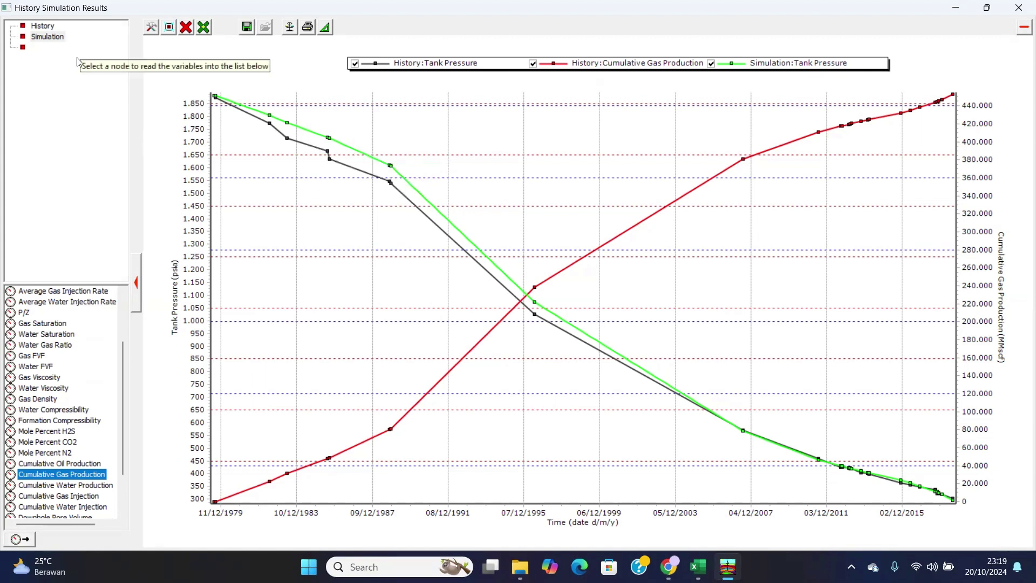
pyautogui.click(41, 27)
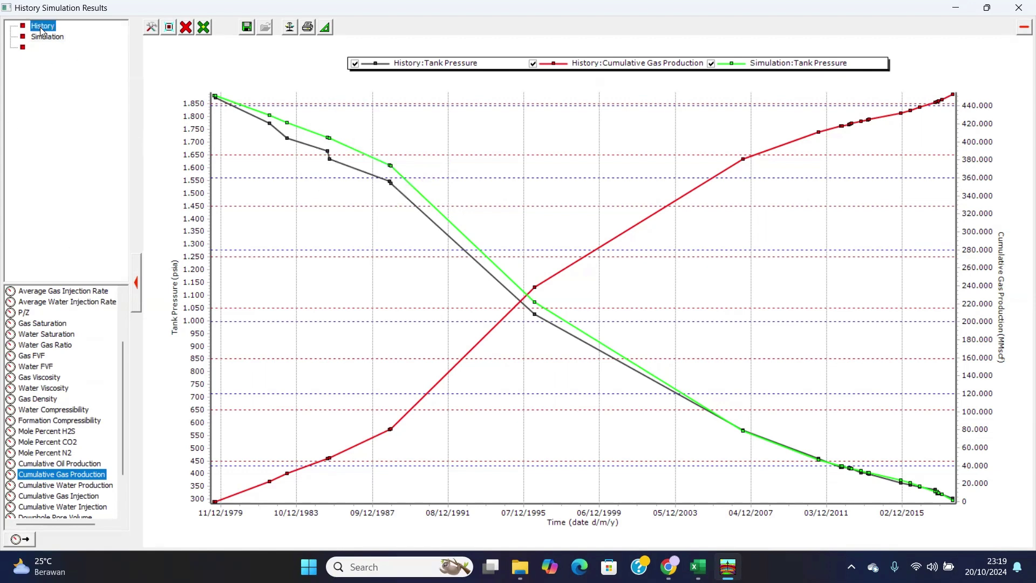
pyautogui.click(51, 38)
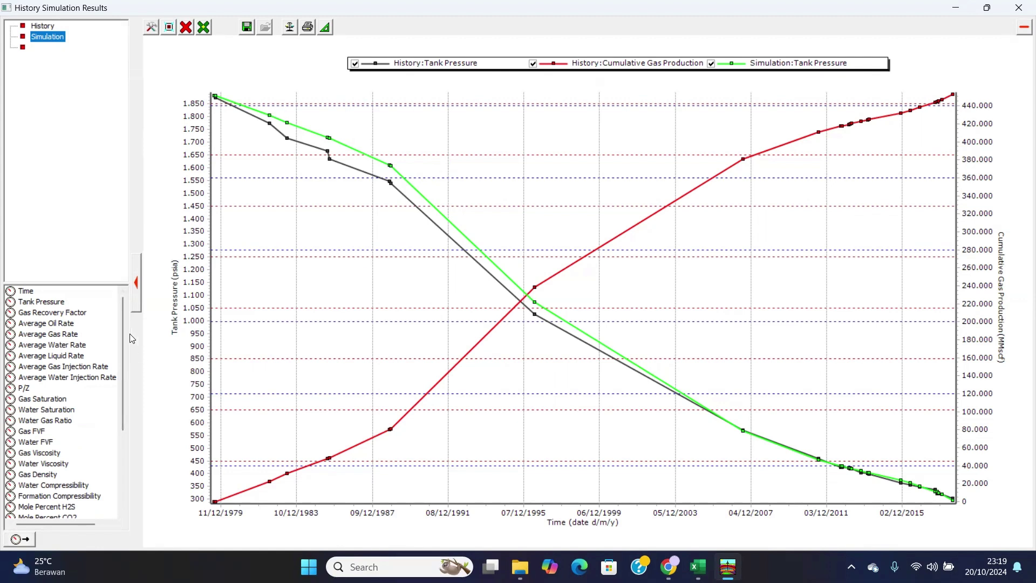
# Clear the plotted curves, chart the simulation's Average Gas Rate alone, then remove it and close the results plot.
pyautogui.click(186, 27)
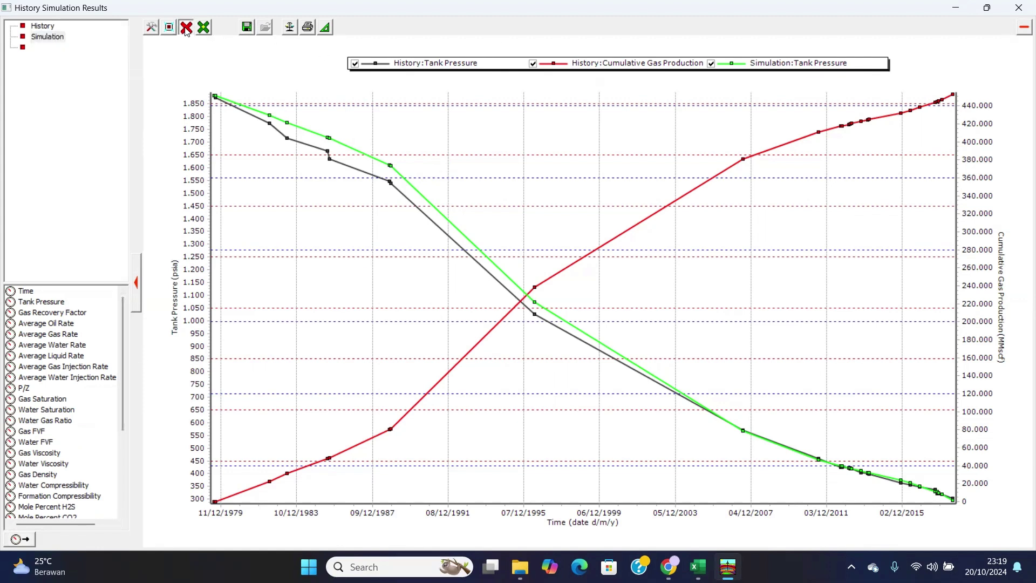
pyautogui.click(232, 86)
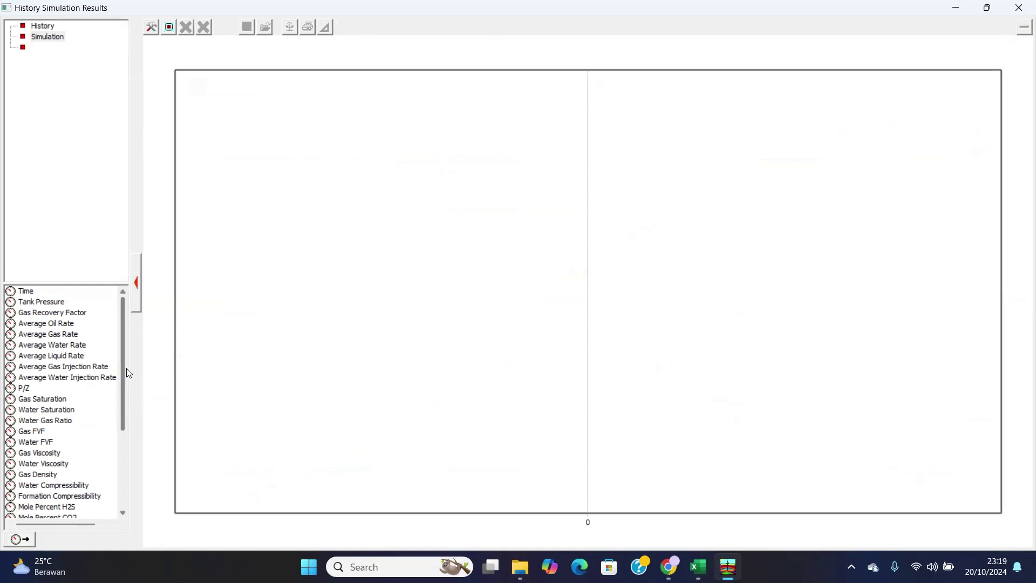
pyautogui.doubleClick(67, 335)
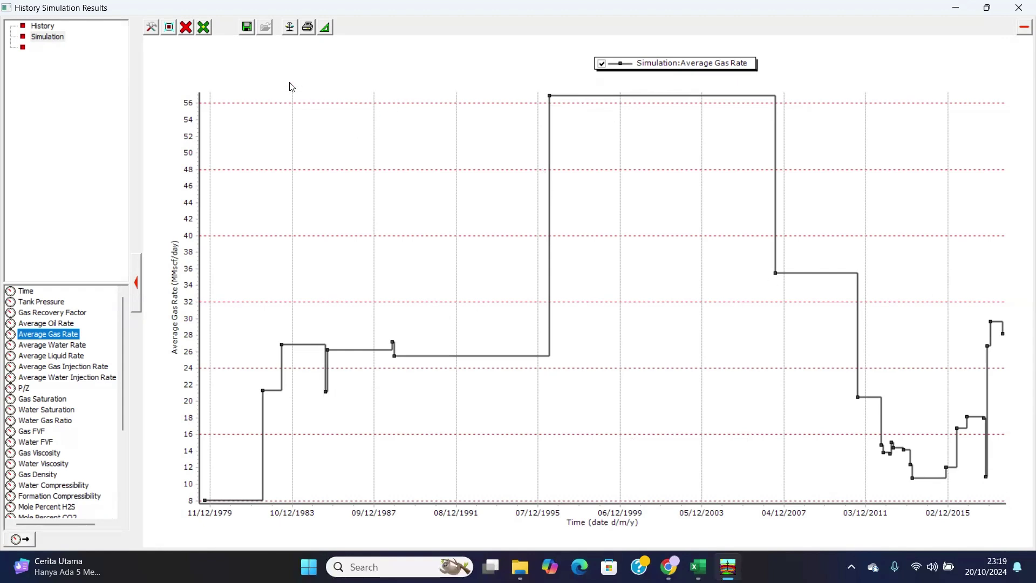
pyautogui.click(187, 27)
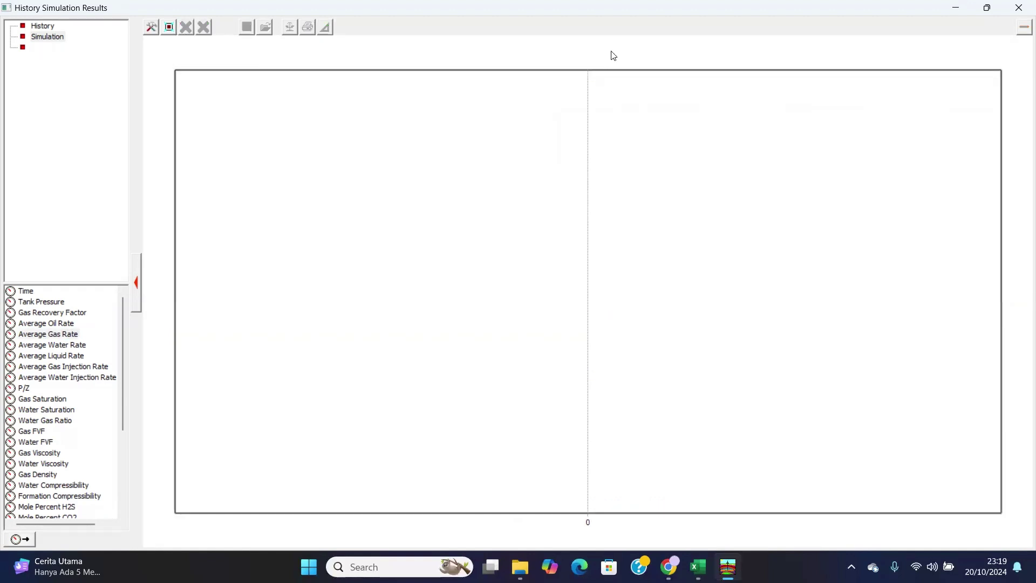
pyautogui.click(1021, 10)
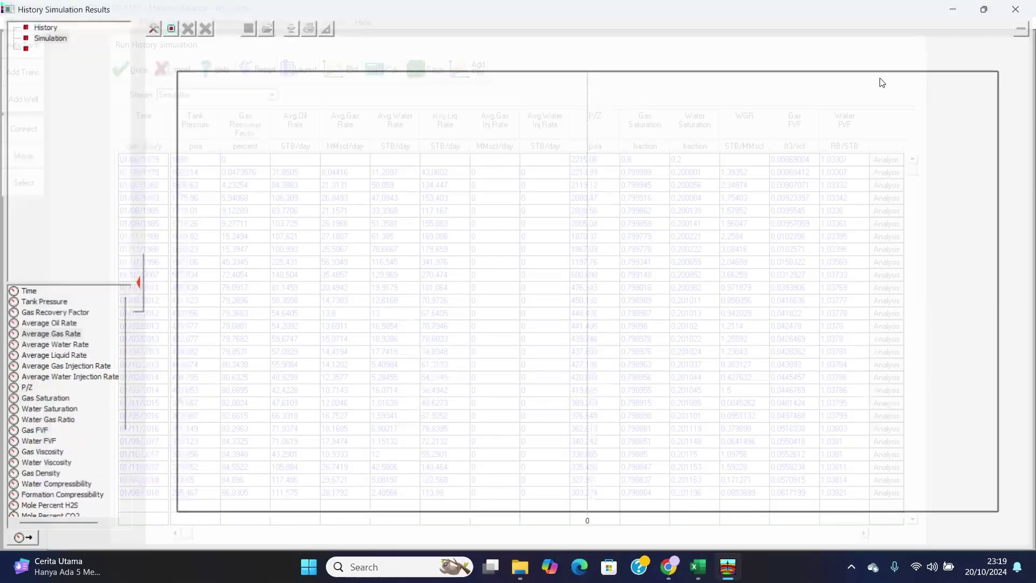
# Close the history simulation run, check the Res Y tank's parameters and save the material balance file.
pyautogui.click(137, 72)
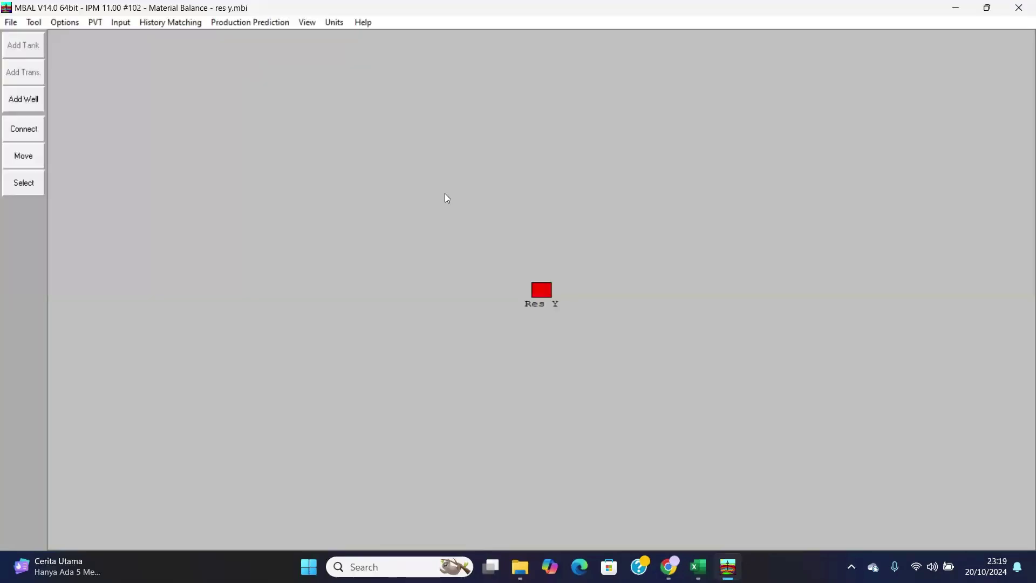
pyautogui.doubleClick(540, 291)
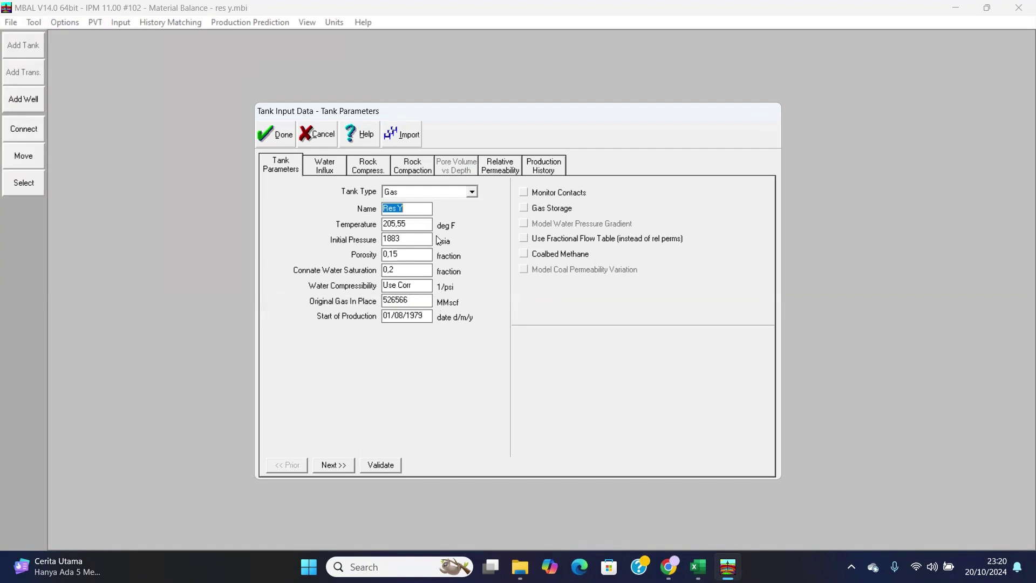
pyautogui.click(280, 138)
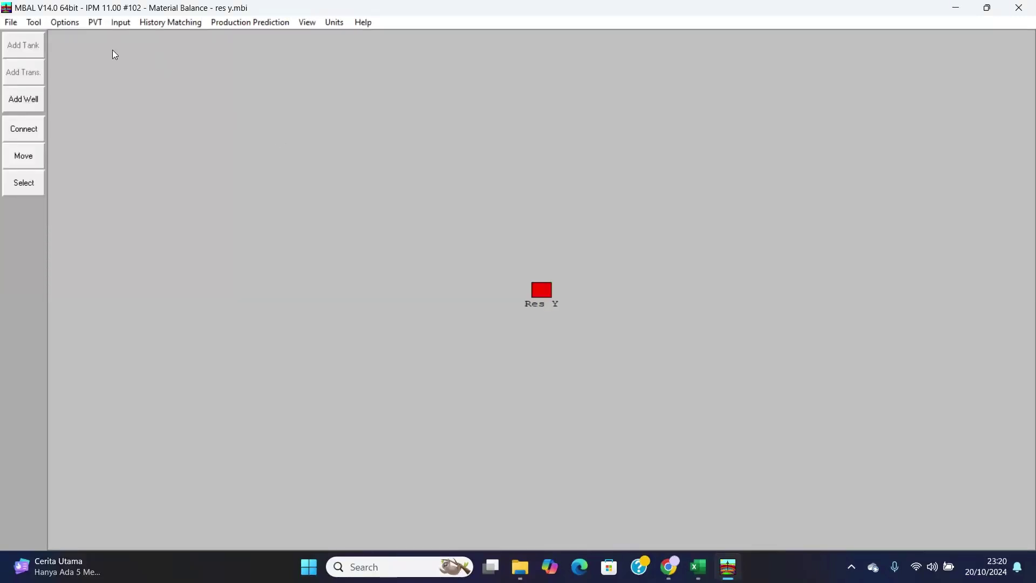
pyautogui.click(11, 23)
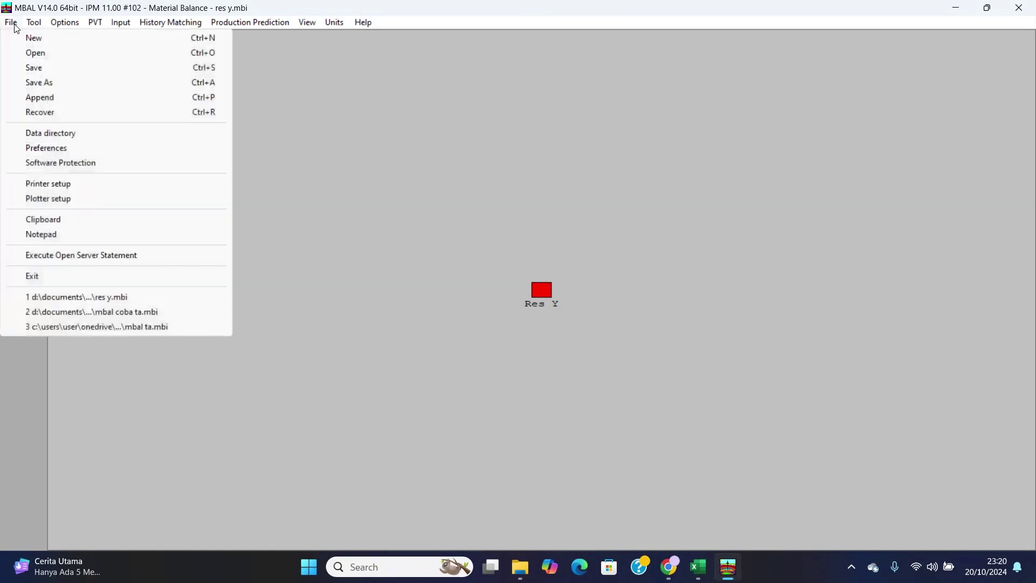
pyautogui.click(36, 67)
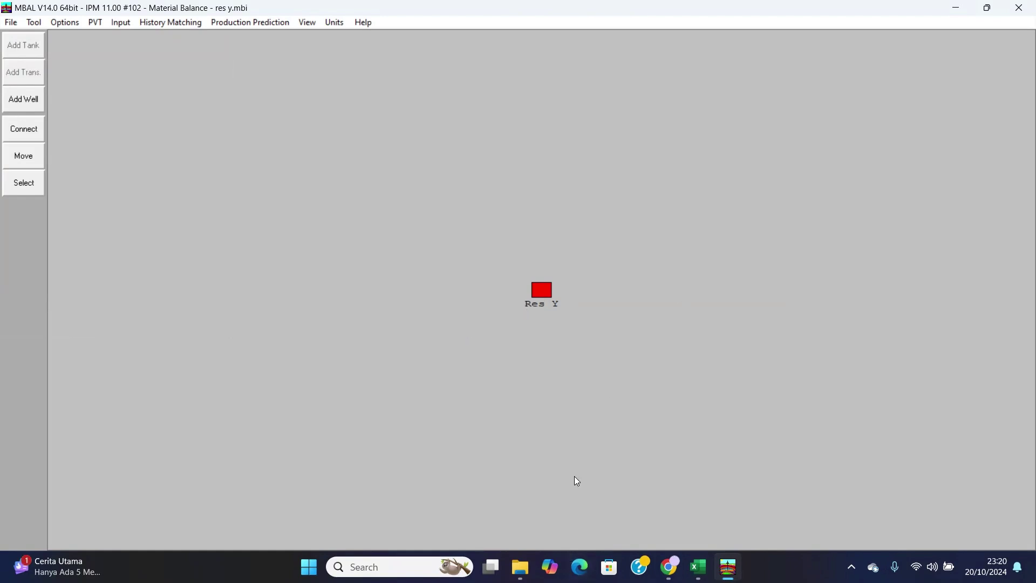
# Launch Prosper from the IPM run folder in a maximized window and close MBAL.
pyautogui.click(519, 566)
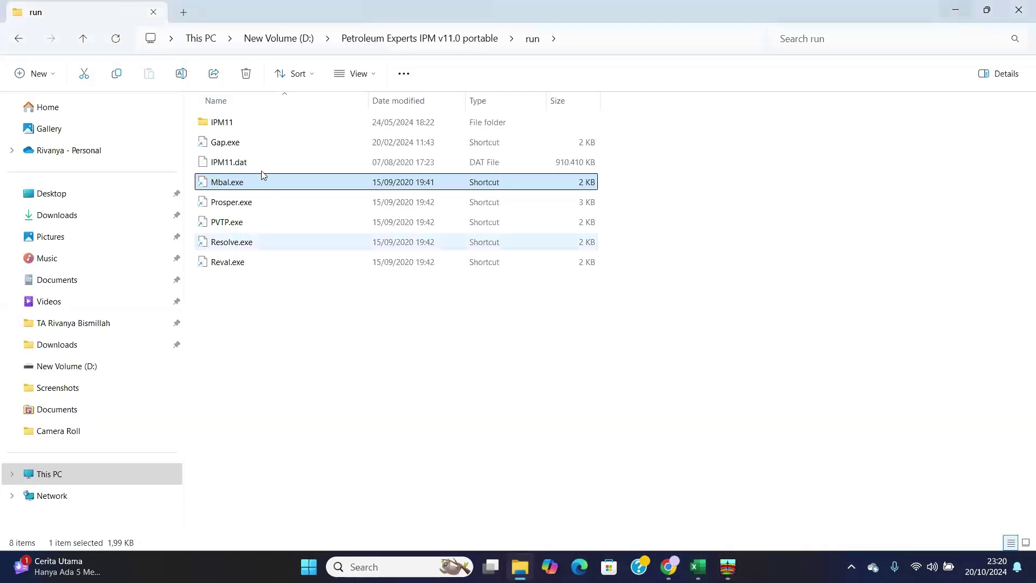
pyautogui.doubleClick(262, 200)
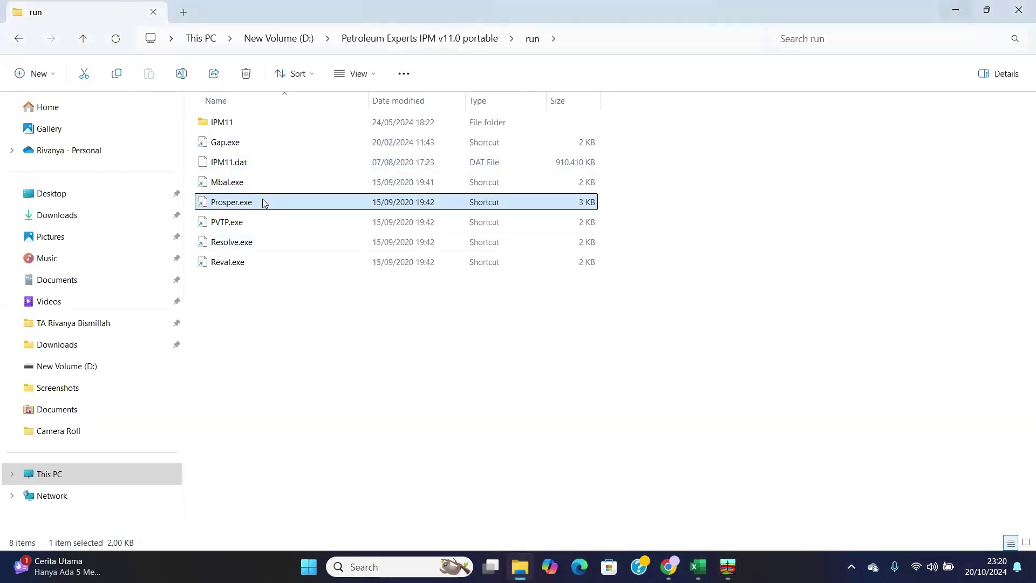
pyautogui.click(593, 332)
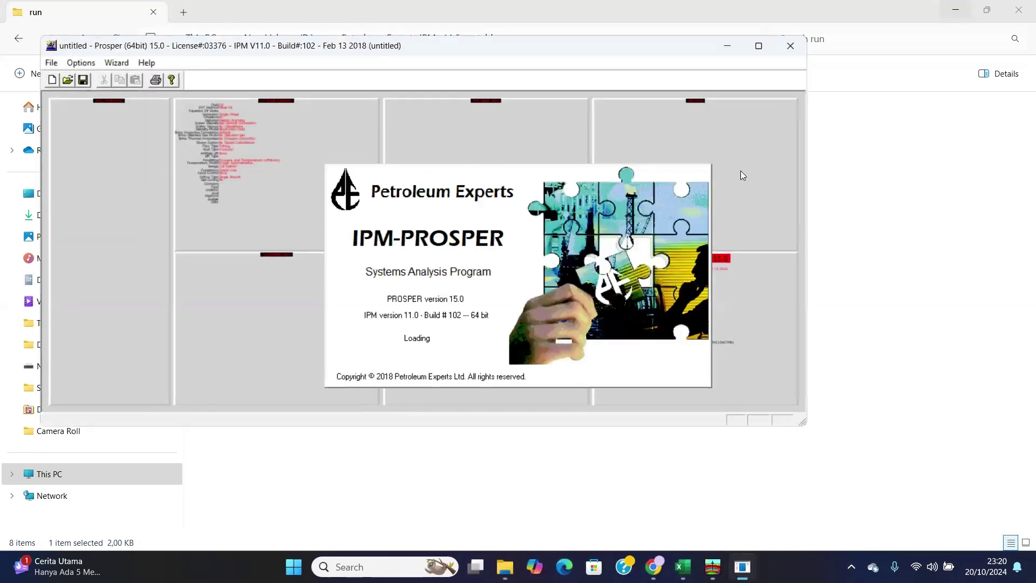
pyautogui.click(756, 45)
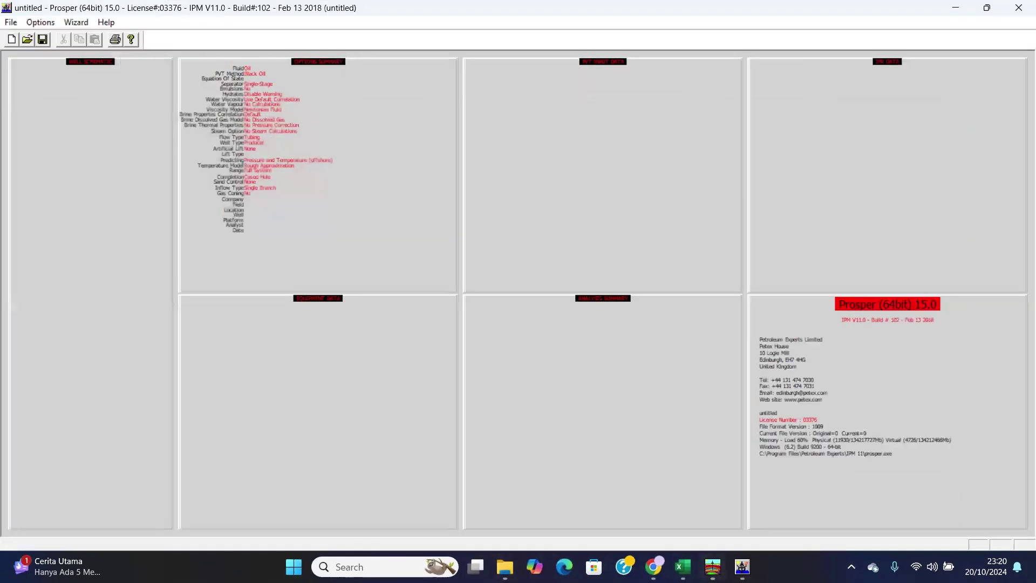
pyautogui.moveTo(712, 566)
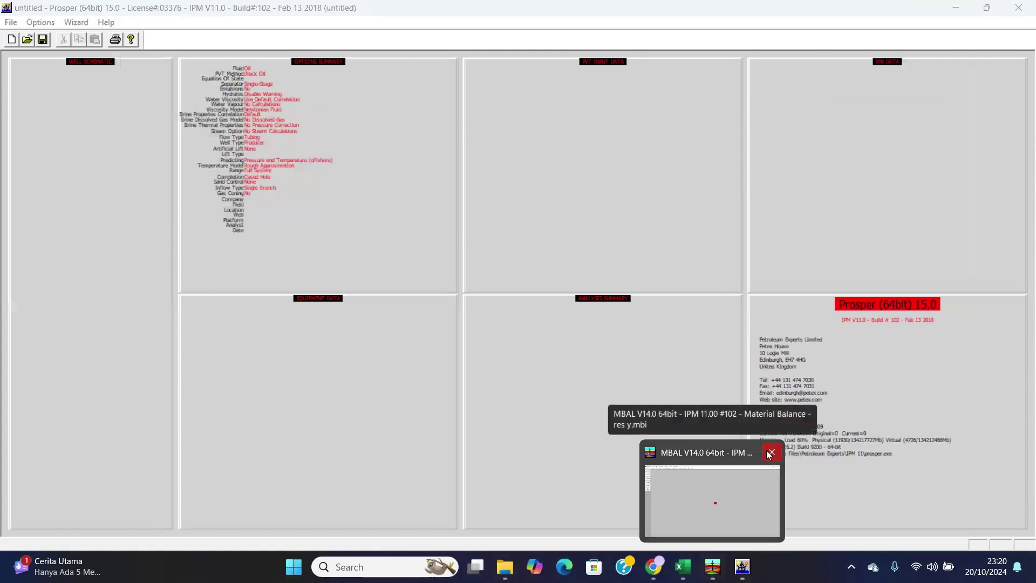
pyautogui.click(770, 452)
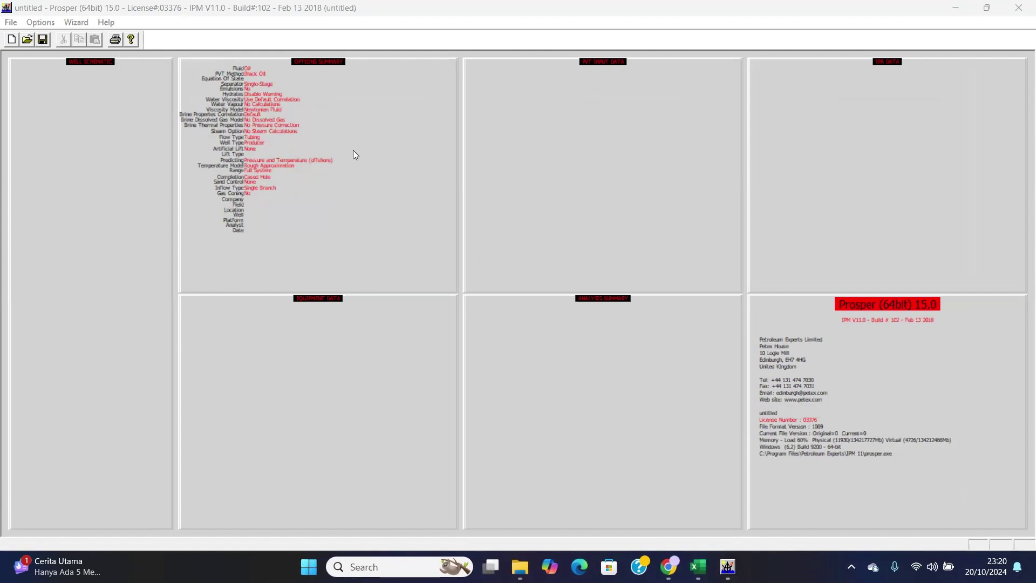
# Set the system summary's fluid to Dry and Wet Gas and its prediction to Pressure and Temperature (on land).
pyautogui.click(361, 187)
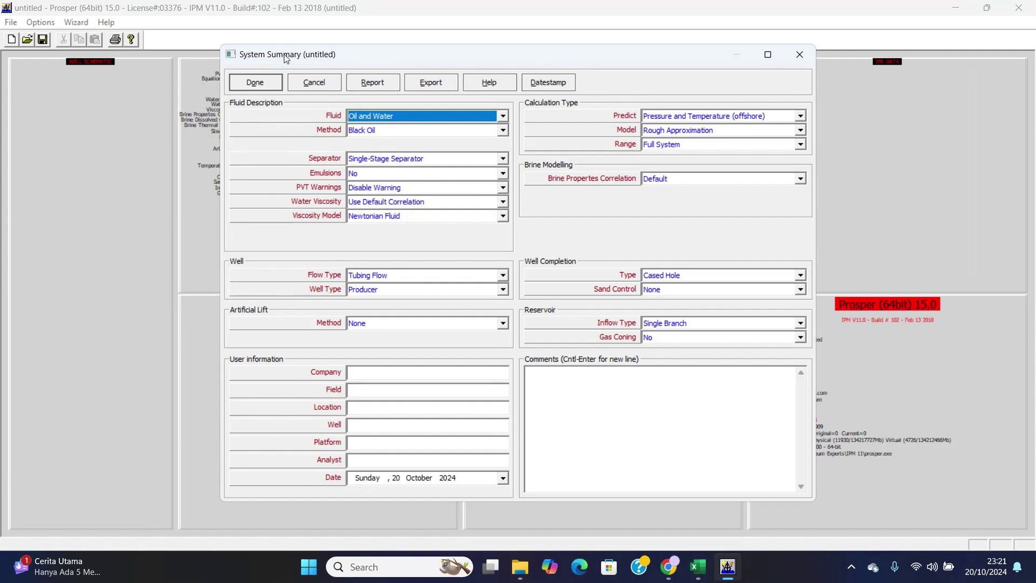
pyautogui.click(452, 117)
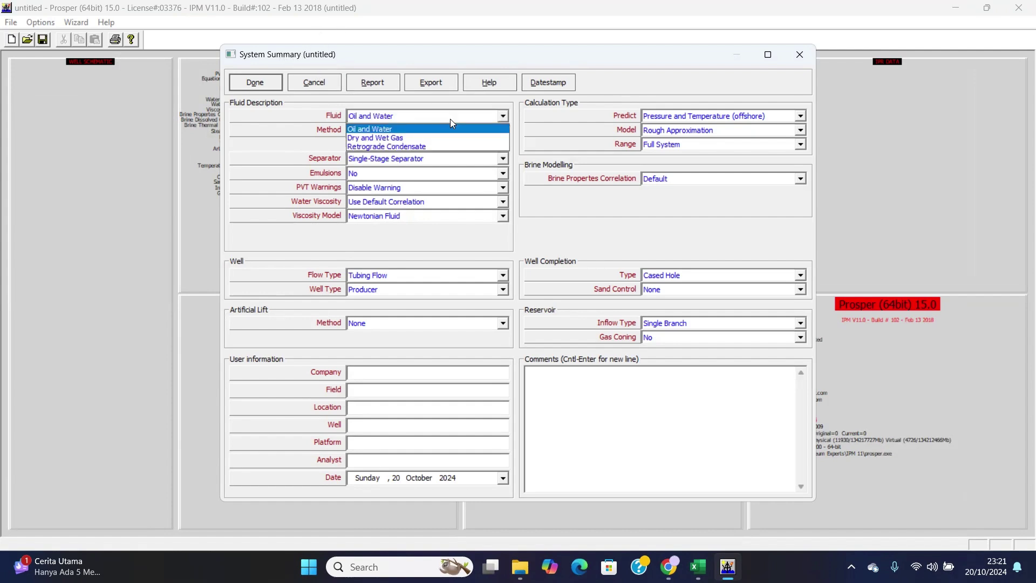
pyautogui.click(456, 138)
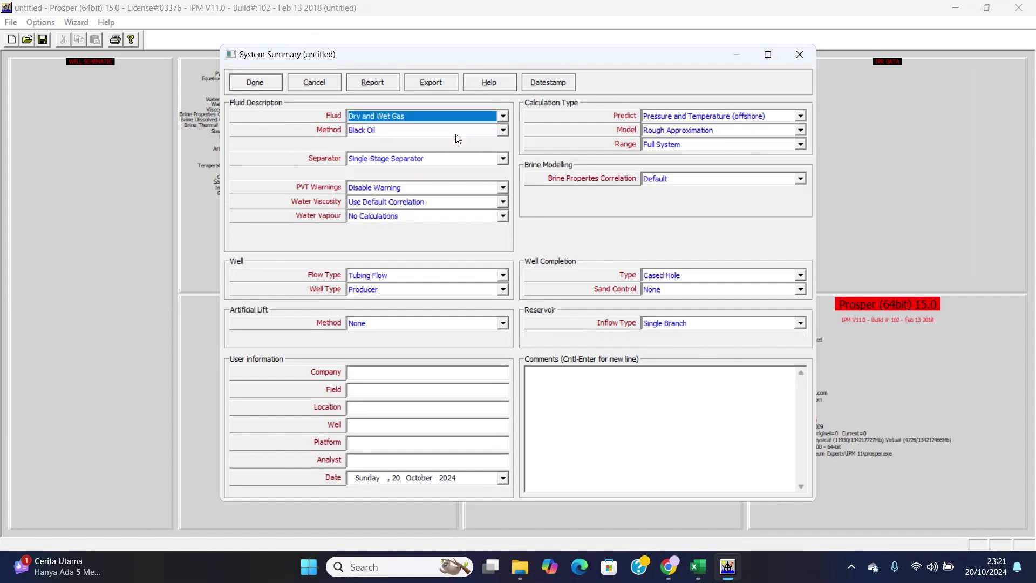
pyautogui.click(734, 119)
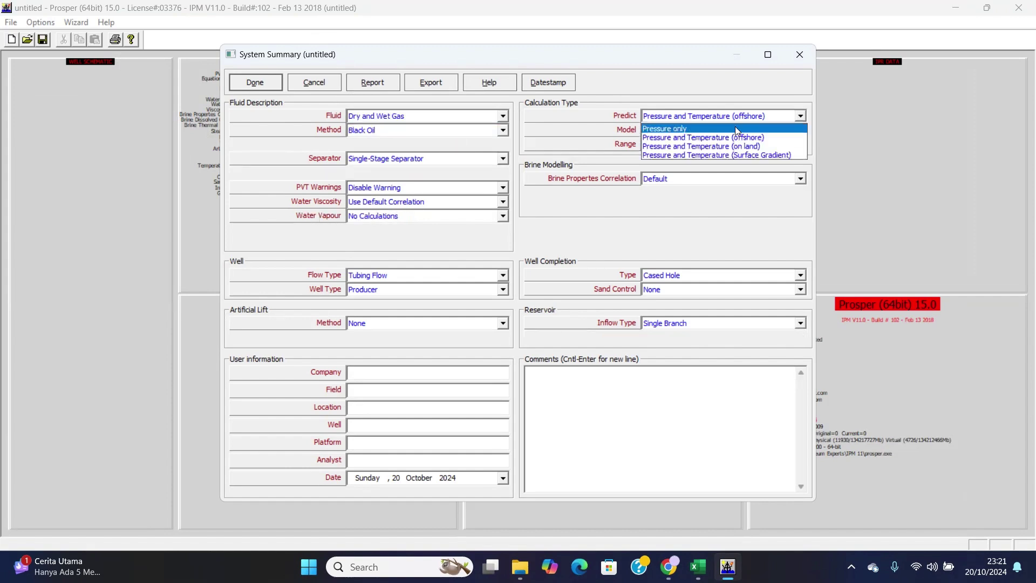
pyautogui.click(717, 145)
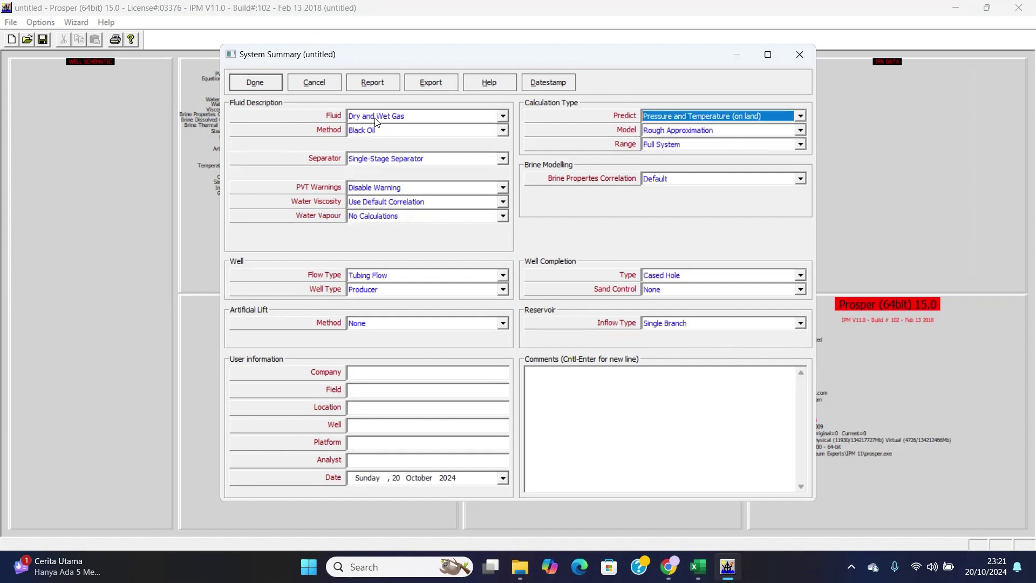
pyautogui.click(255, 82)
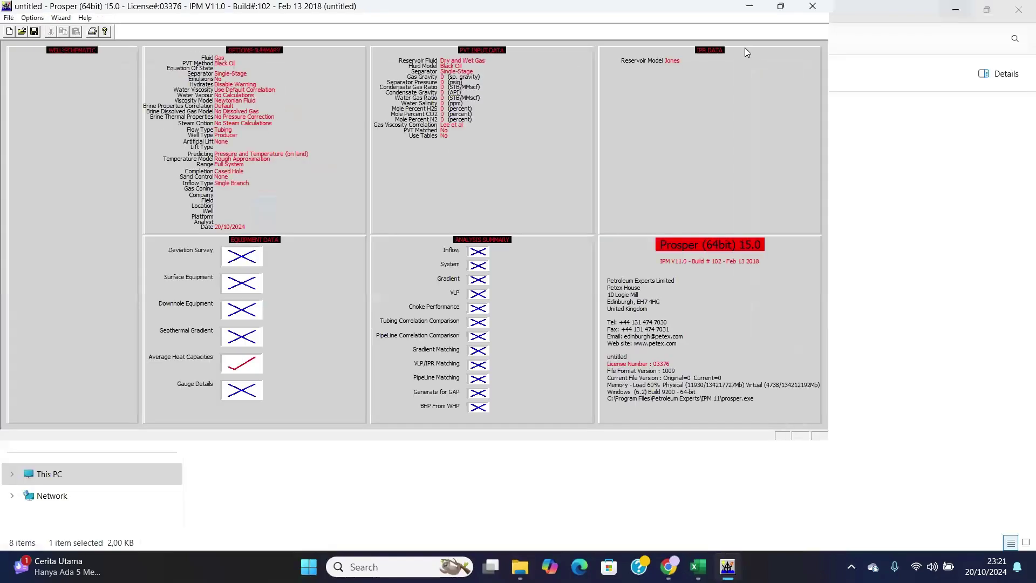
pyautogui.click(780, 6)
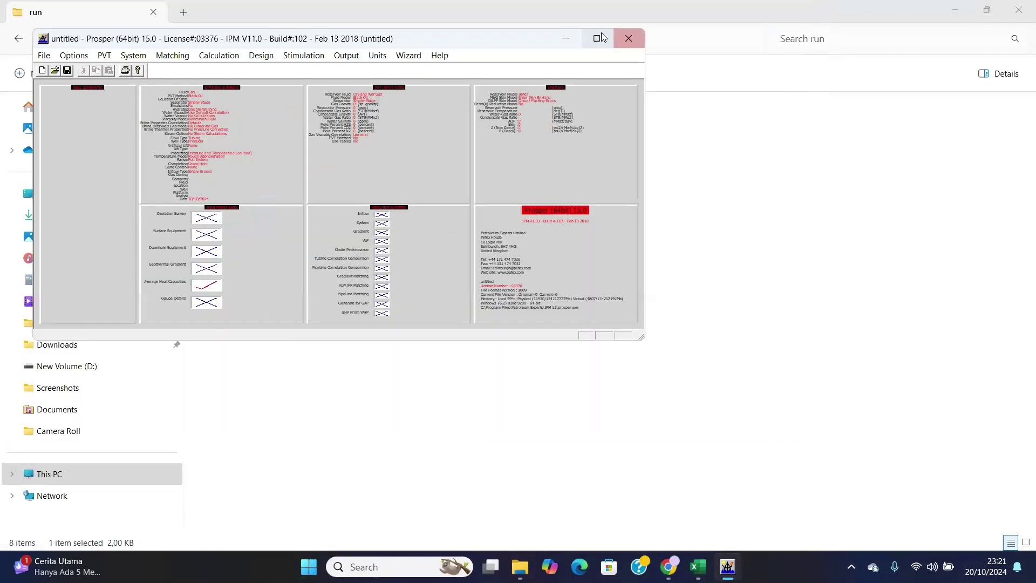
pyautogui.click(598, 36)
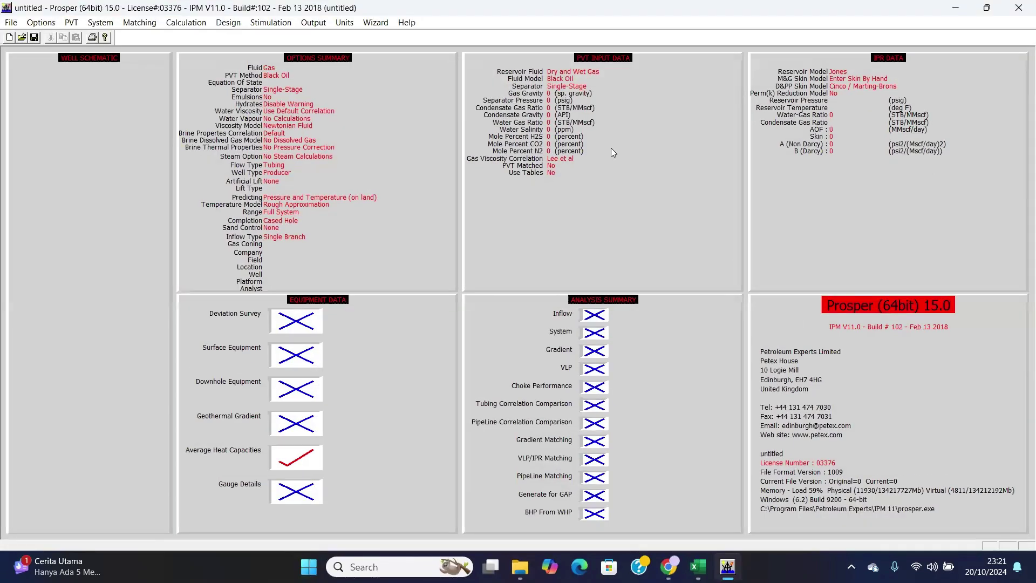
# Open the PVT input data and set gas gravity to 0.829 and separator pressure to 60 psia.
pyautogui.click(618, 179)
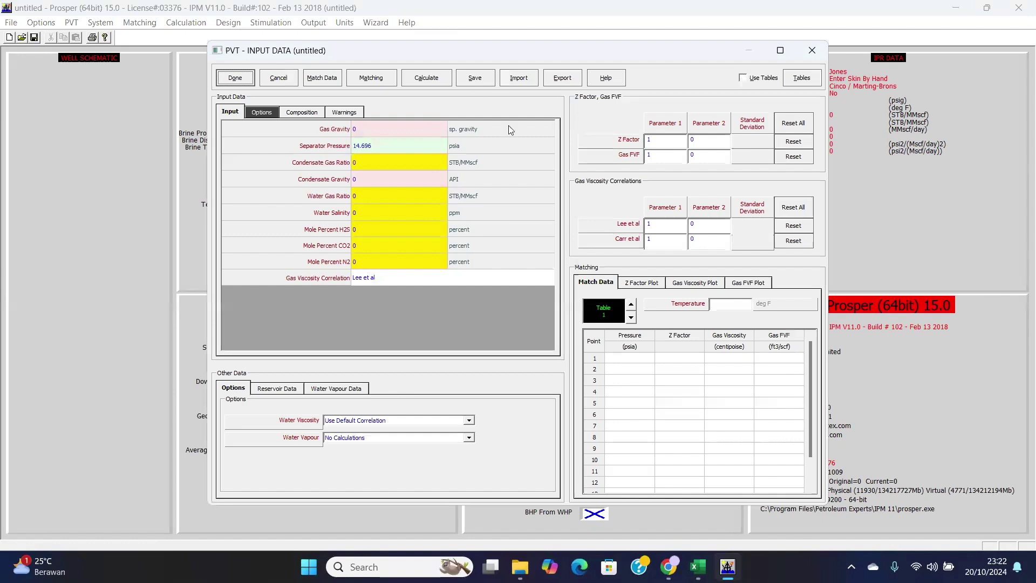
pyautogui.click(387, 131)
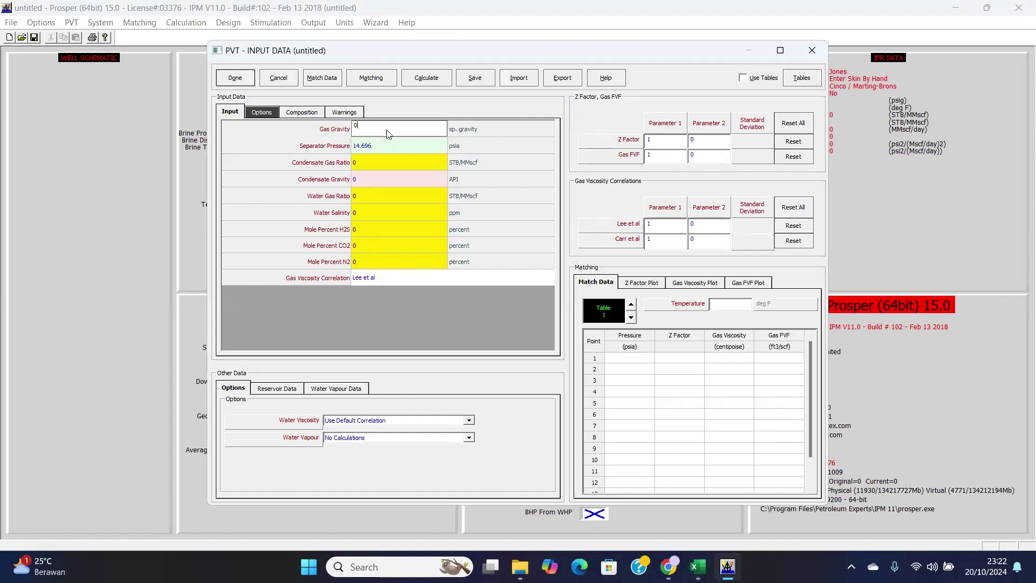
pyautogui.write('.829')
pyautogui.click(404, 145)
pyautogui.press('BackSpace')
pyautogui.press('BackSpace')
pyautogui.press('BackSpace')
pyautogui.press('BackSpace')
pyautogui.press('BackSpace')
pyautogui.press('BackSpace')
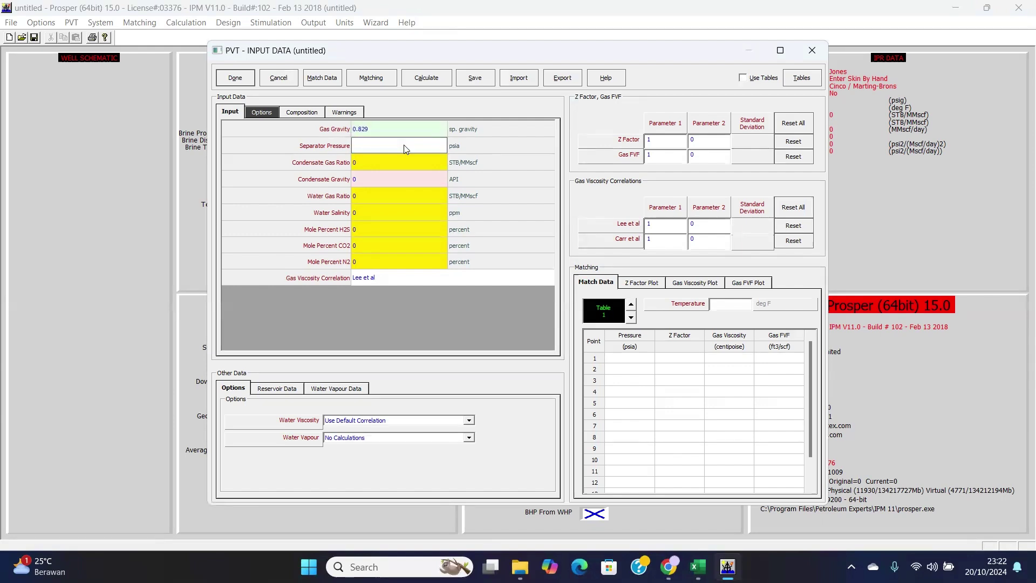
pyautogui.write('60')
# Set the PVT condensate gravity to 40.1 API and the water gas ratio to 4.04464 STB/MMscf.
pyautogui.click(407, 177)
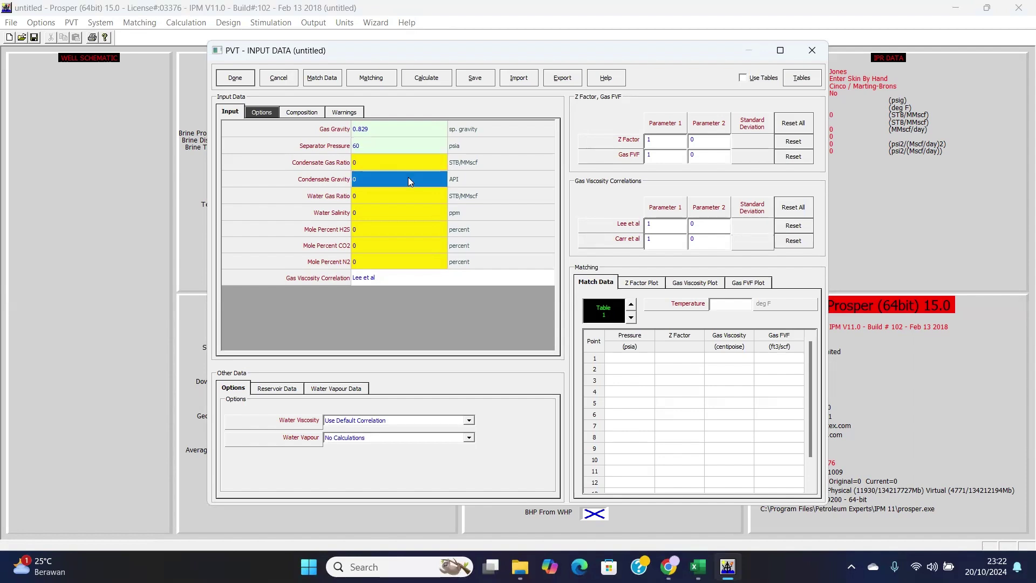
pyautogui.click(408, 177)
pyautogui.press('BackSpace')
pyautogui.write('40')
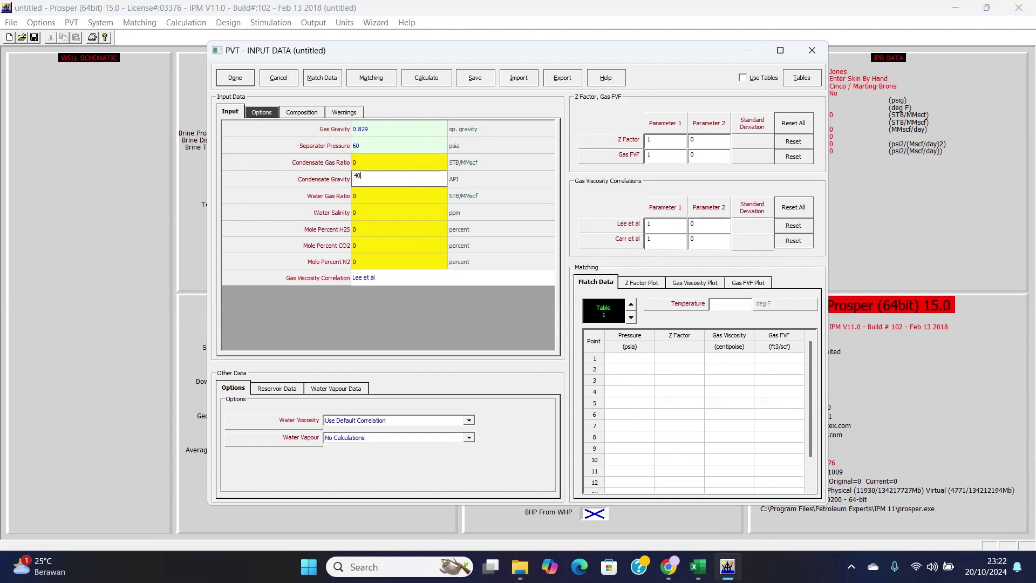
pyautogui.write('.1')
pyautogui.click(409, 195)
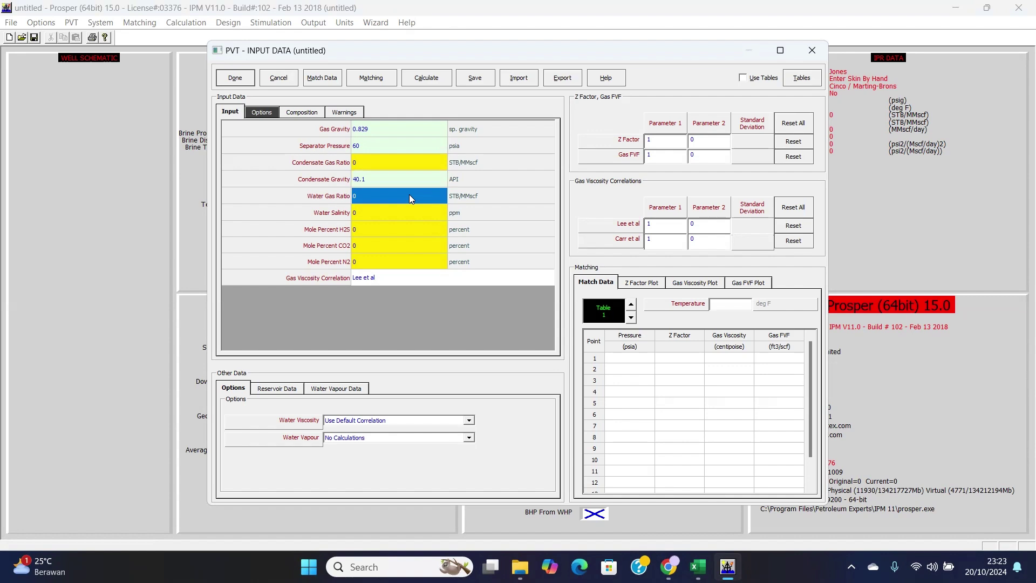
pyautogui.write('4.')
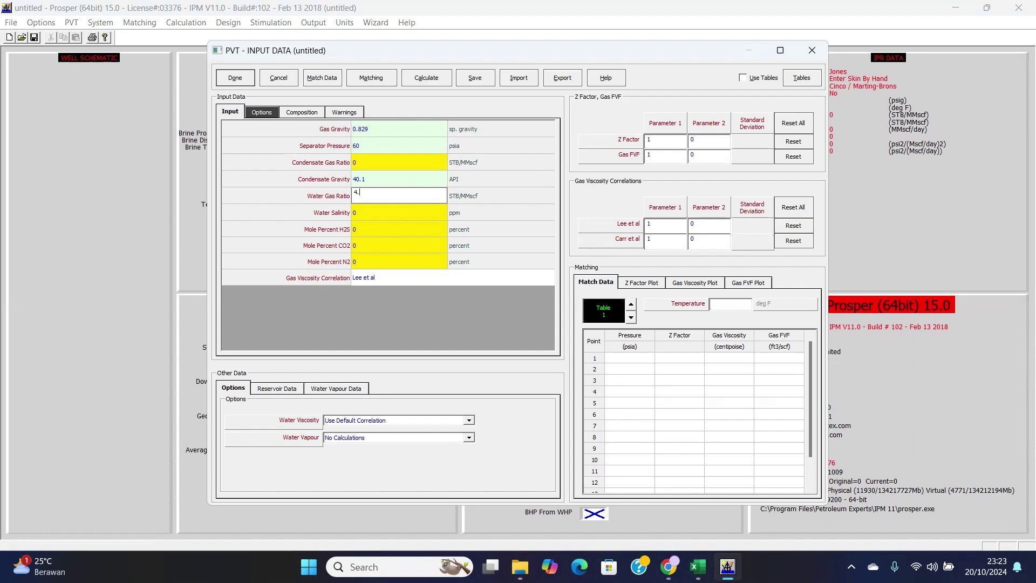
pyautogui.write('04464')
# Set water salinity to 5000 ppm, CO2 to 19.466 and N2 to 0.091 mole percent, and accept the PVT data.
pyautogui.click(411, 213)
pyautogui.press('BackSpace')
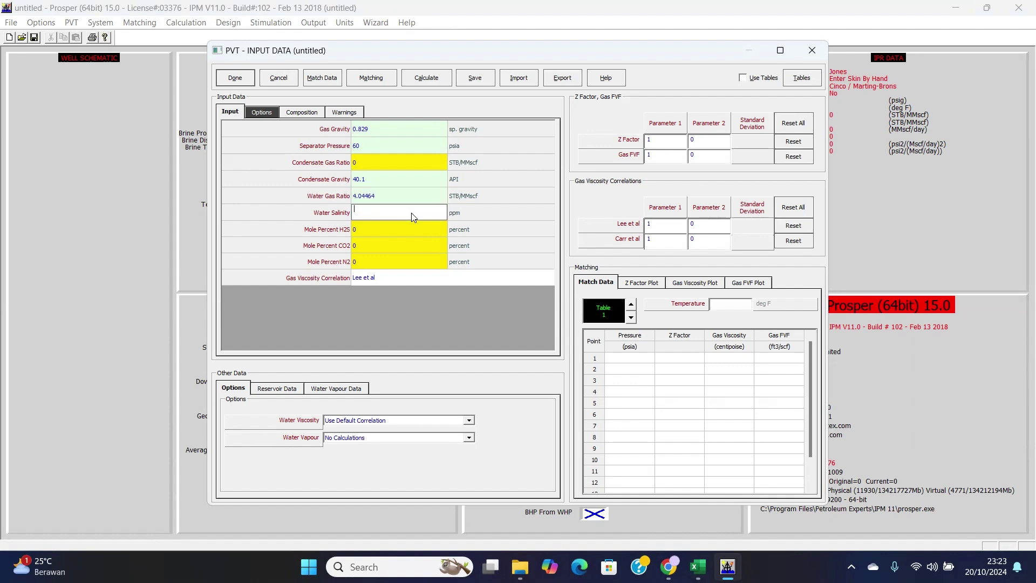
pyautogui.write('5000')
pyautogui.click(401, 238)
pyautogui.write('1')
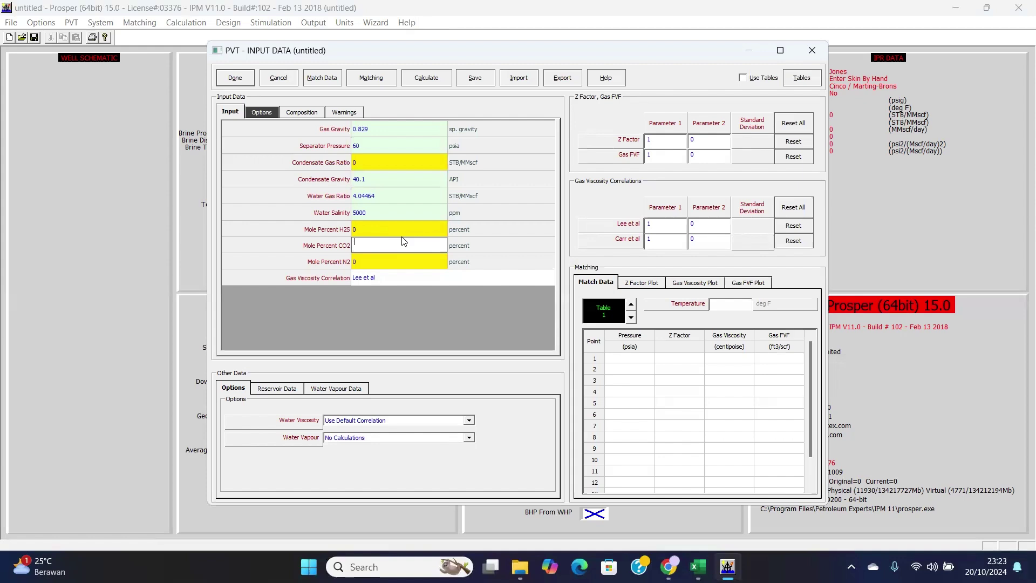
pyautogui.write('9.466')
pyautogui.click(408, 263)
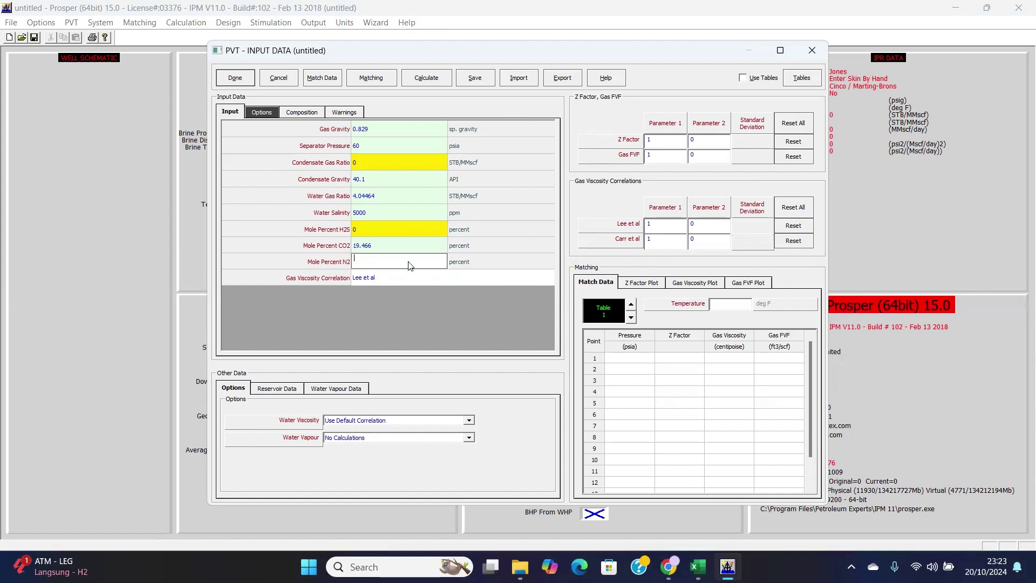
pyautogui.write('0.091')
pyautogui.click(239, 79)
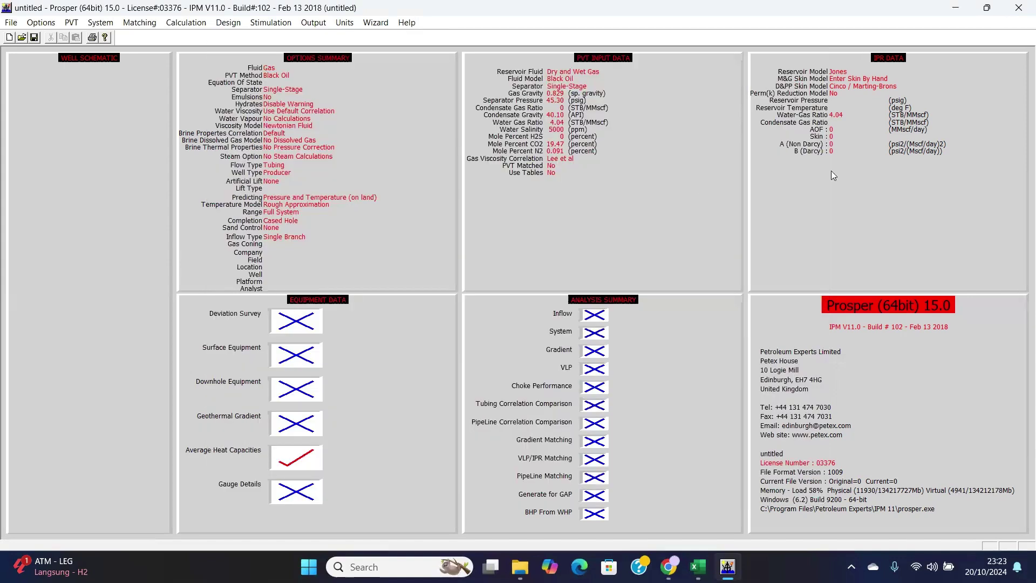
# Choose the C and n reservoir model for the IPR, with reservoir pressure 303.18 psia and temperature 205.55 deg F.
pyautogui.doubleClick(898, 199)
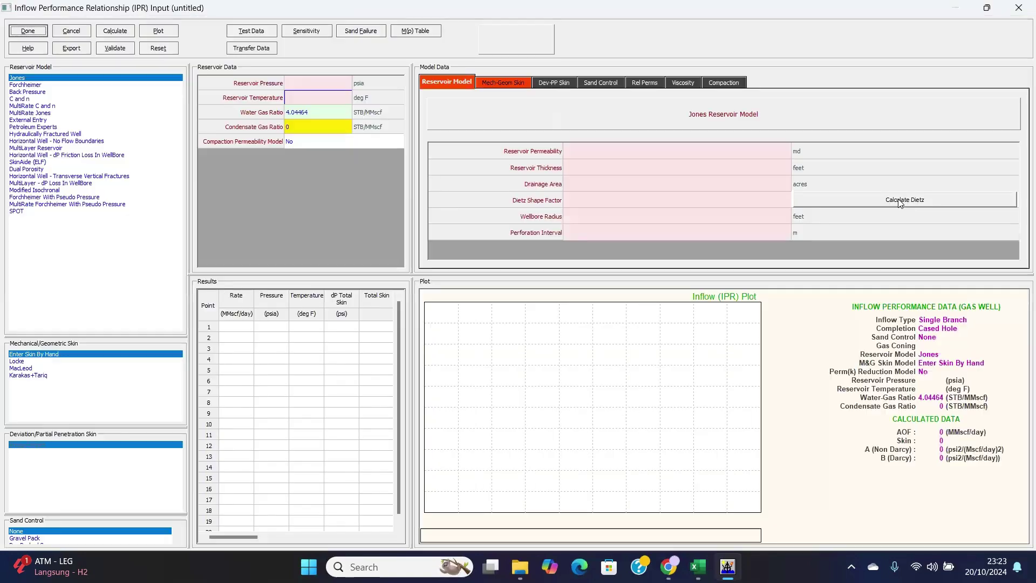
pyautogui.click(41, 98)
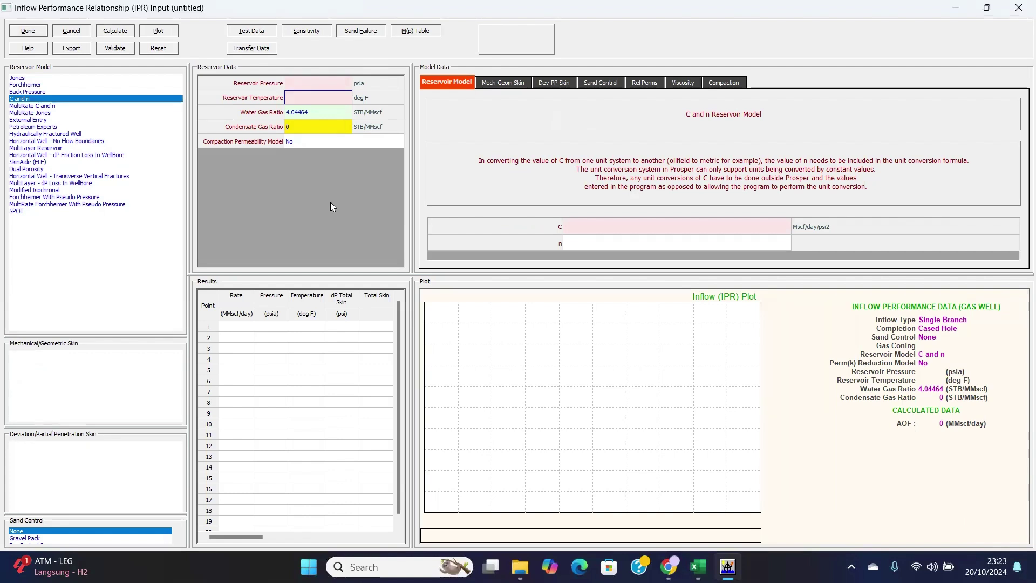
pyautogui.click(302, 84)
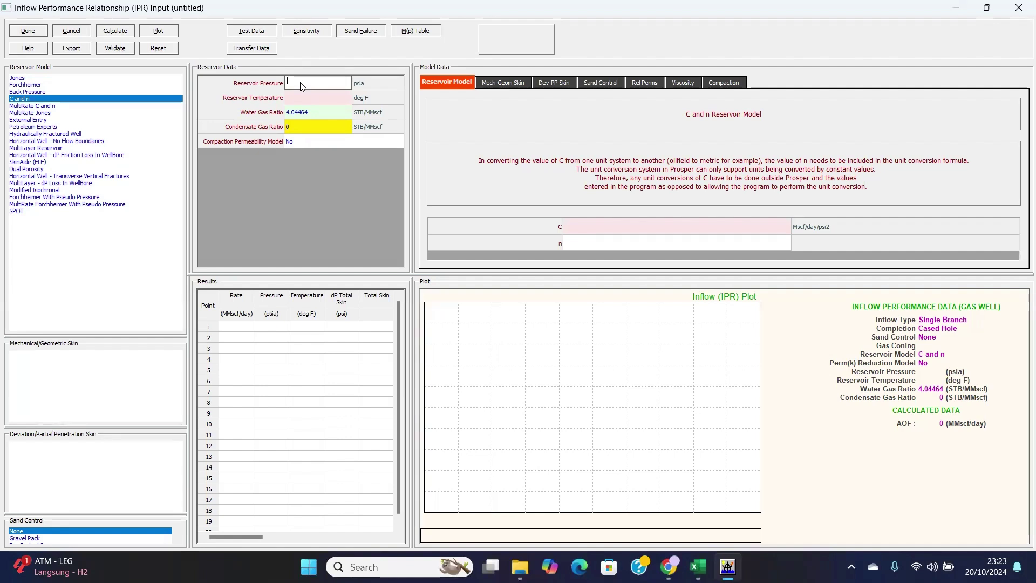
pyautogui.write('303.18')
pyautogui.click(306, 99)
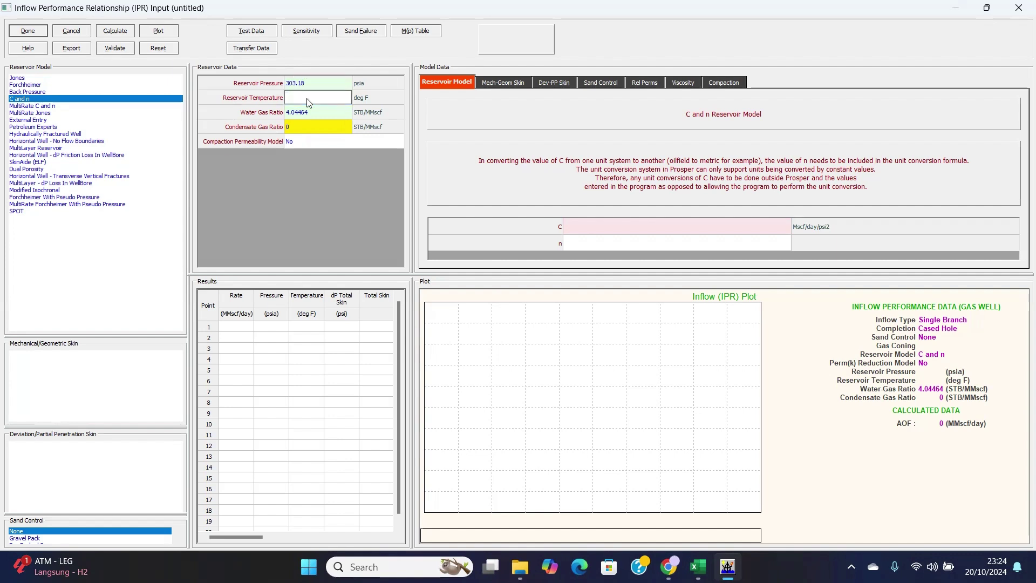
pyautogui.write('205.55')
# Set the C and n model's C to 0.047653 and n to 0.9335, then calculate and accept the IPR curve.
pyautogui.click(591, 233)
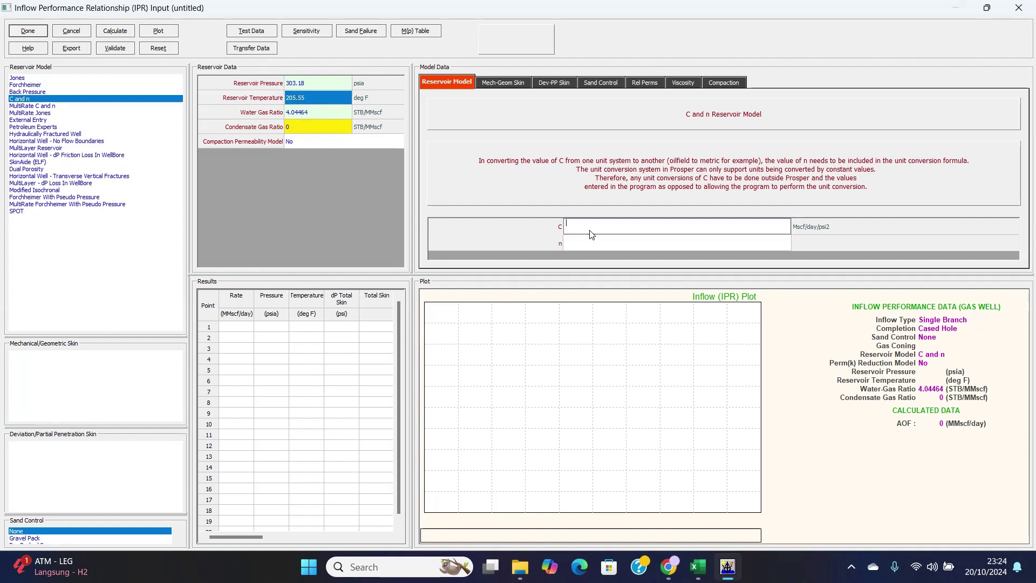
pyautogui.write('0.047653')
pyautogui.click(605, 240)
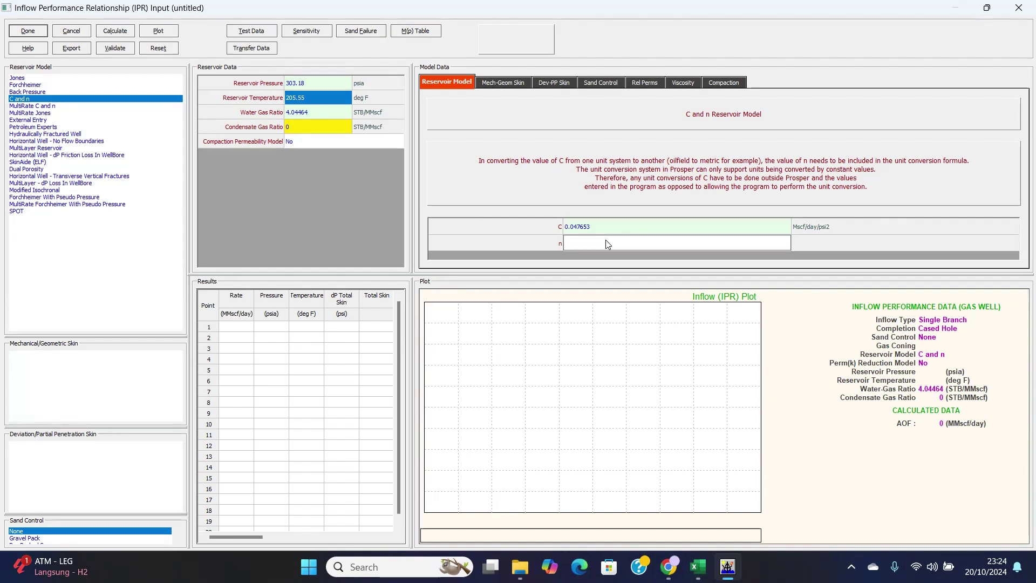
pyautogui.write('0')
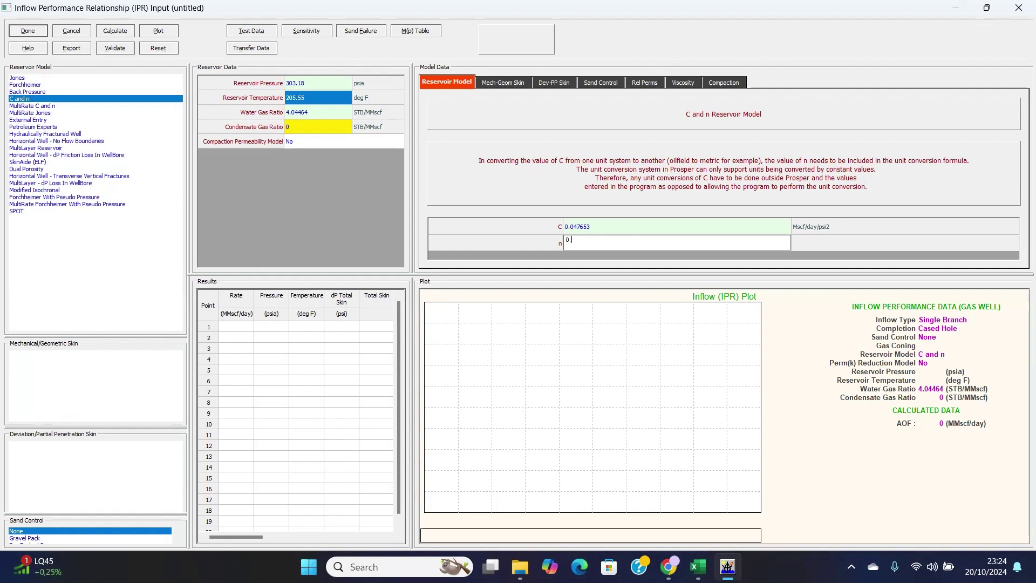
pyautogui.write('.9335')
pyautogui.click(641, 225)
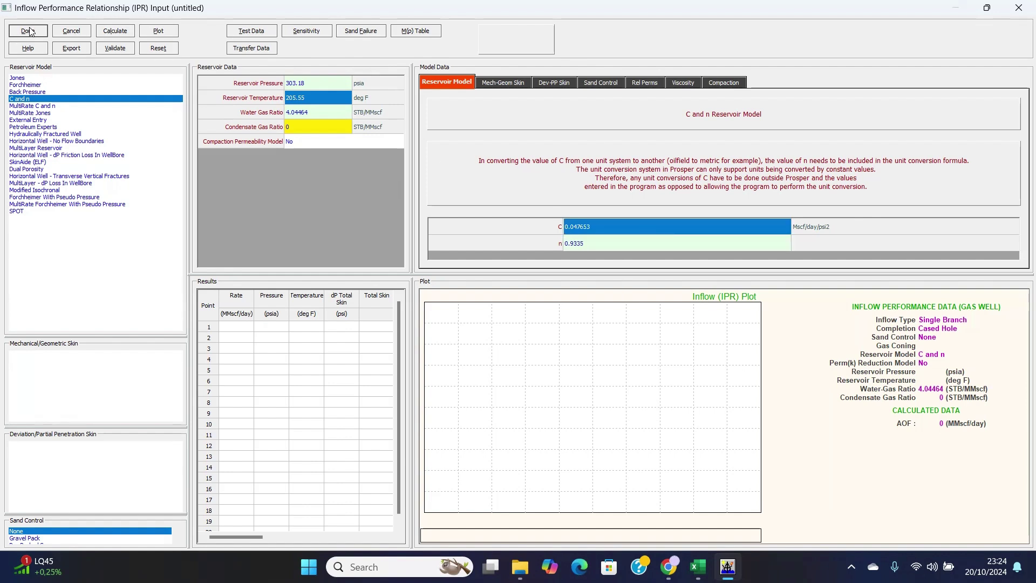
pyautogui.click(120, 33)
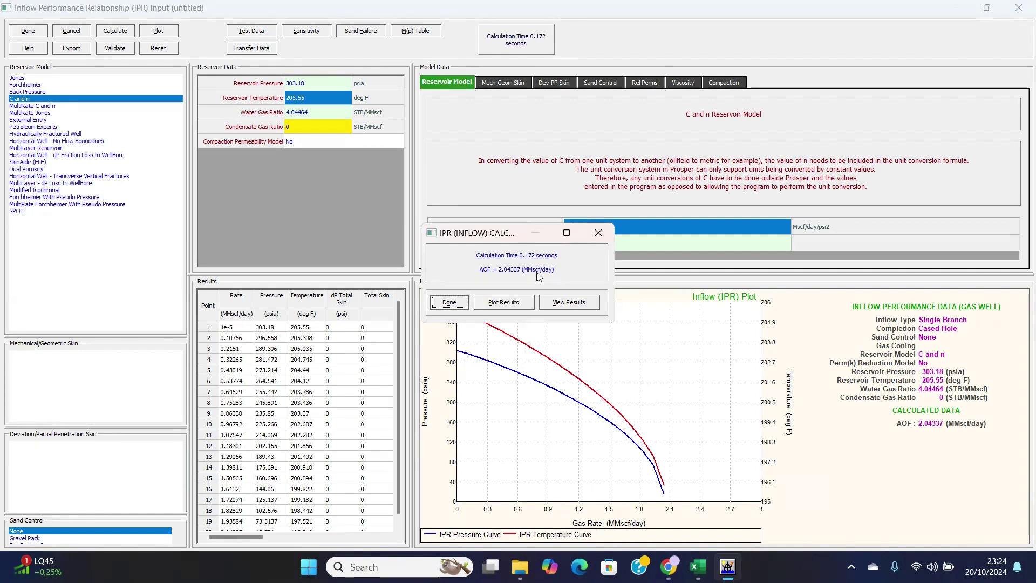
pyautogui.click(459, 302)
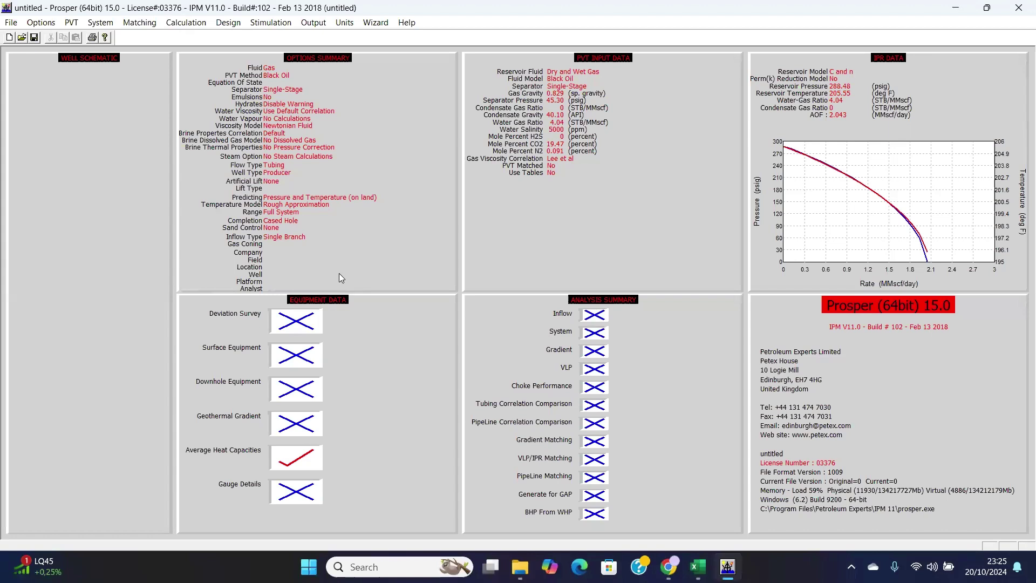
# Fill in the deviation survey with measured and true vertical depths of 0 m and 1293 m.
pyautogui.click(302, 323)
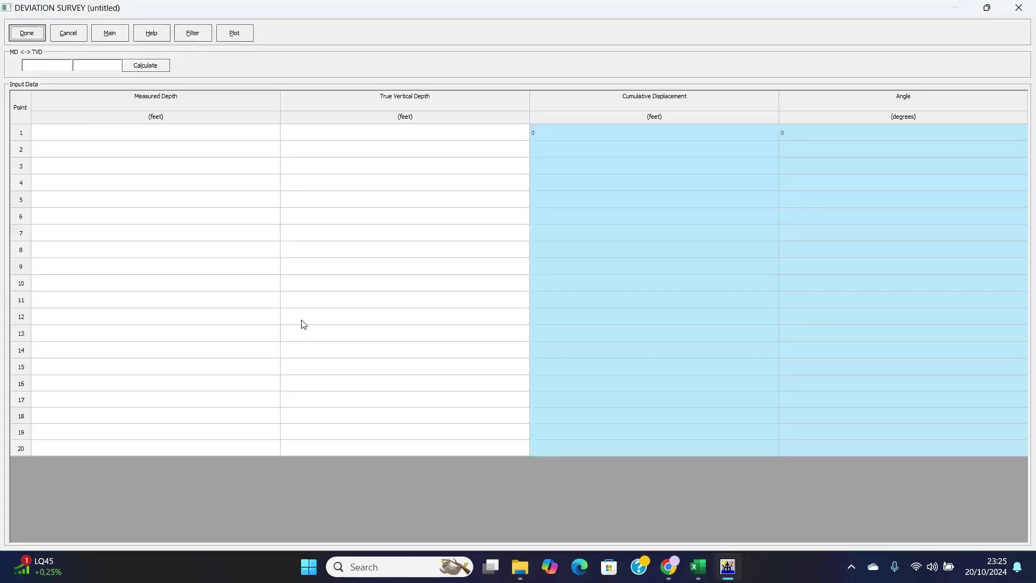
pyautogui.click(374, 139)
pyautogui.click(374, 139)
pyautogui.write('0')
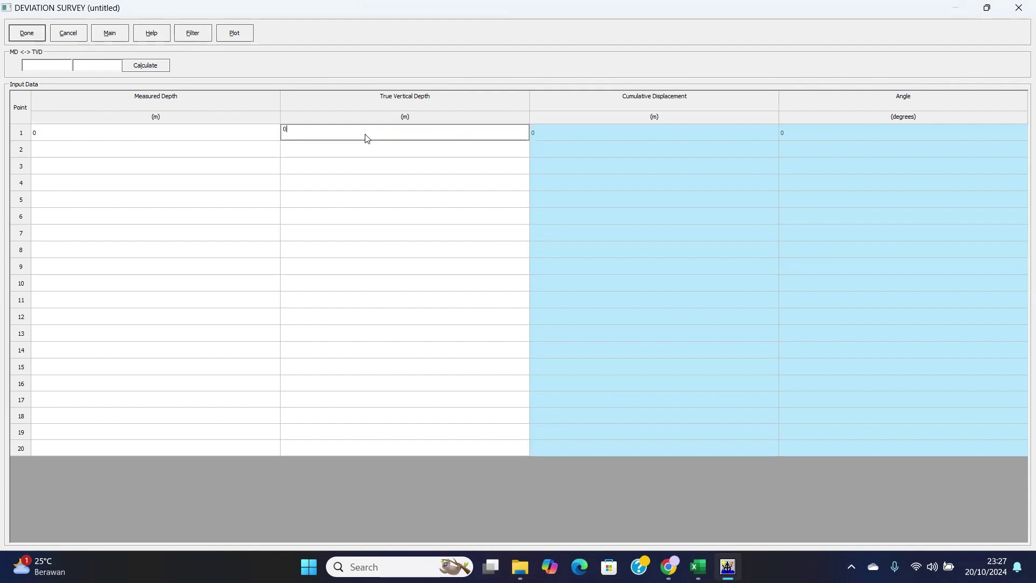
pyautogui.click(131, 151)
pyautogui.click(130, 147)
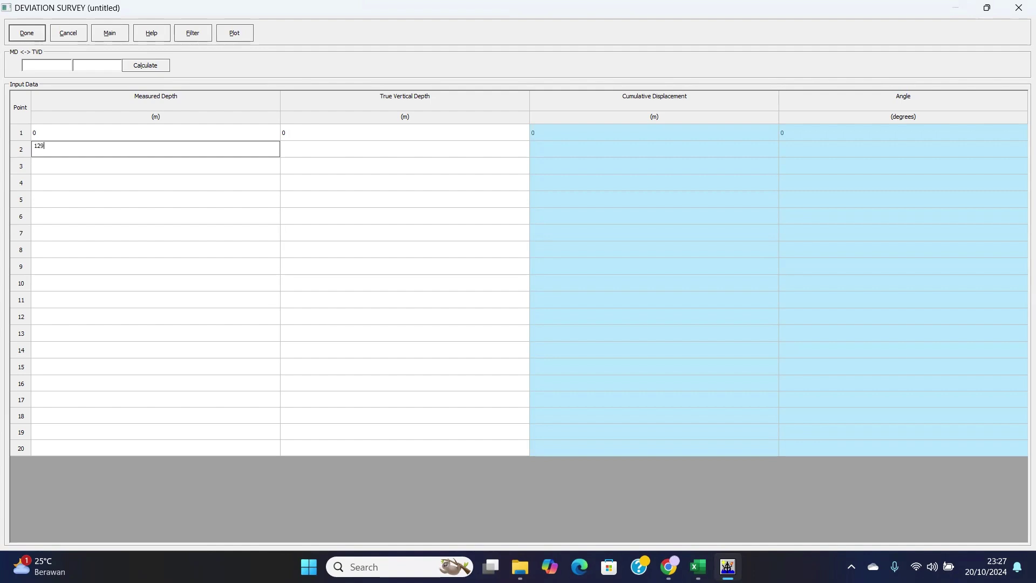
pyautogui.click(296, 156)
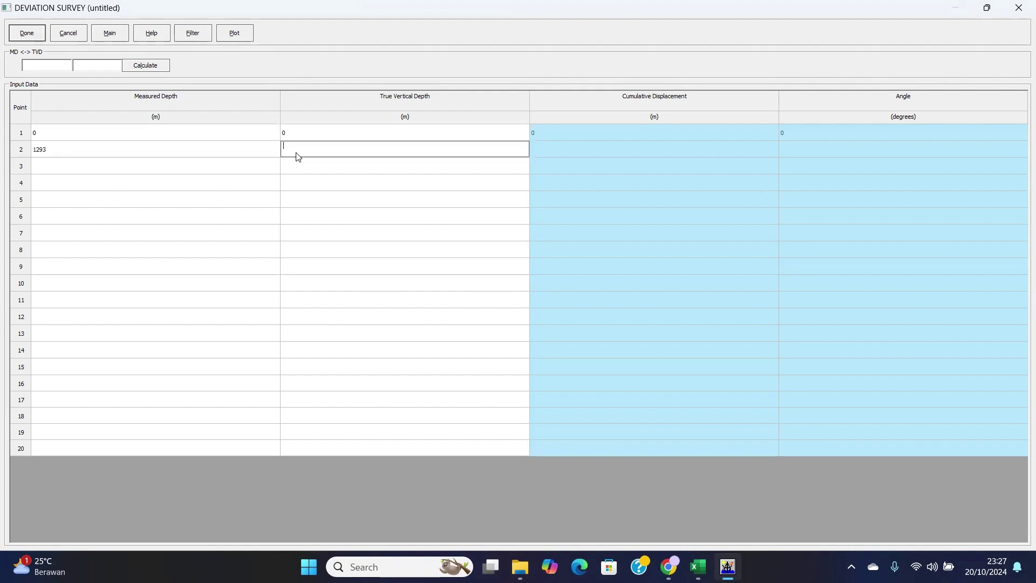
pyautogui.write('1293')
pyautogui.click(26, 33)
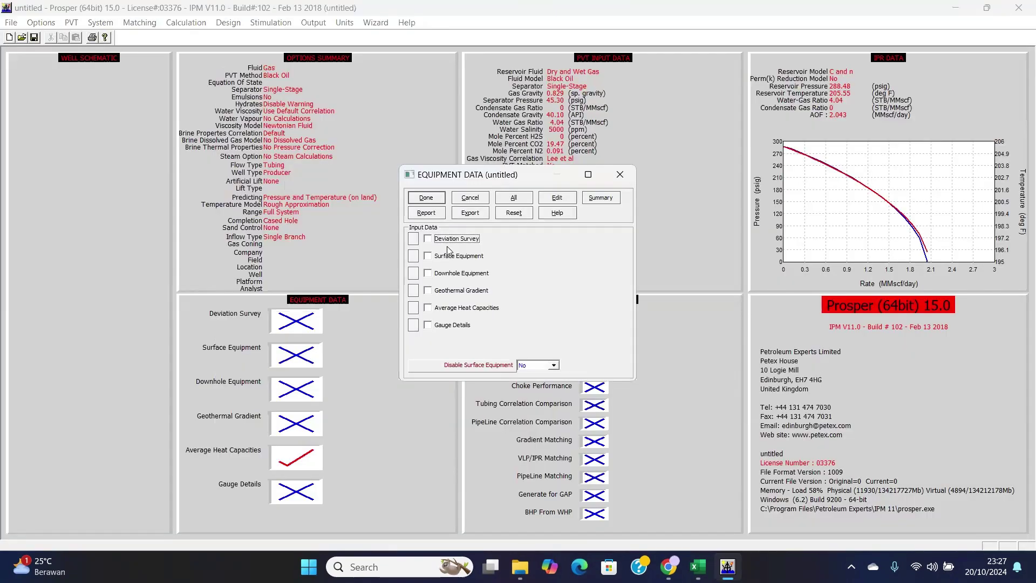
# Add a tubing row and a casing row below the Xmas tree in the downhole equipment.
pyautogui.click(413, 274)
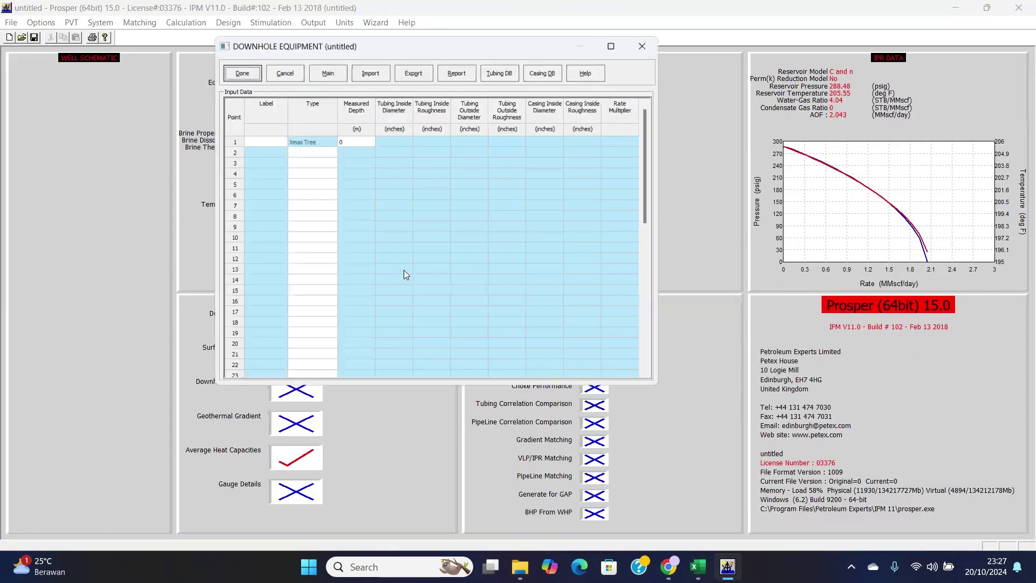
pyautogui.click(313, 153)
pyautogui.click(328, 152)
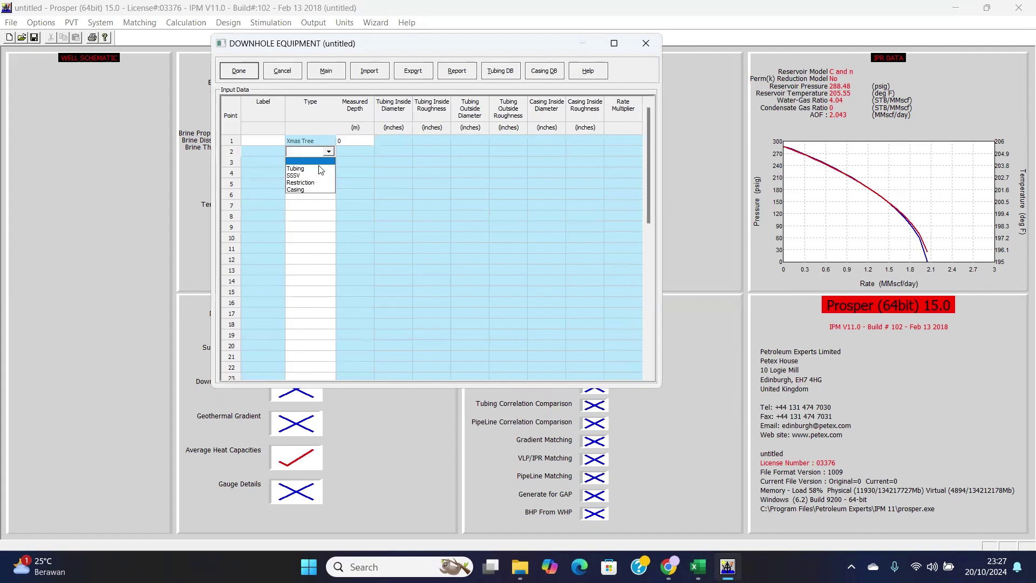
pyautogui.click(321, 170)
pyautogui.click(310, 162)
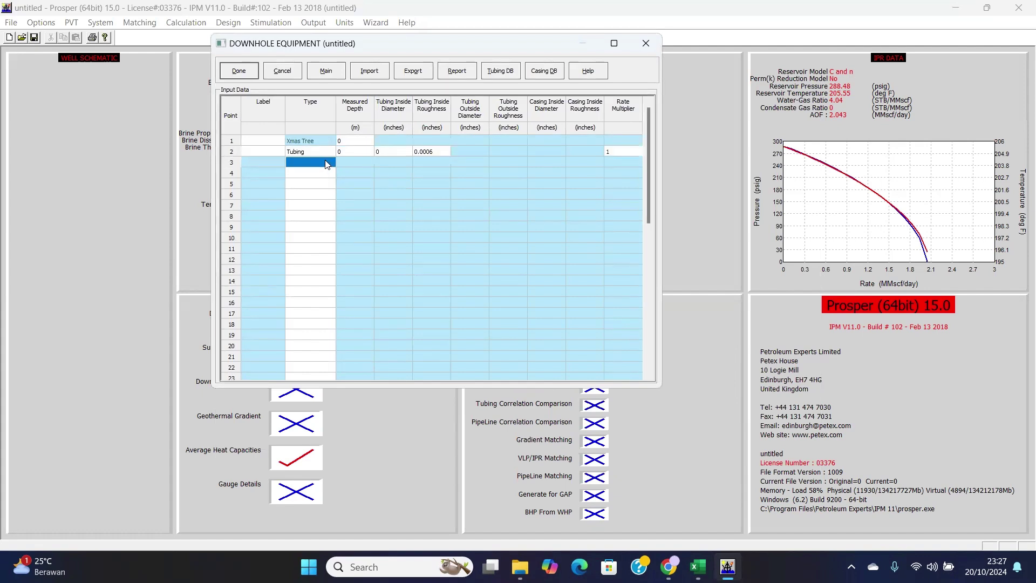
pyautogui.click(328, 163)
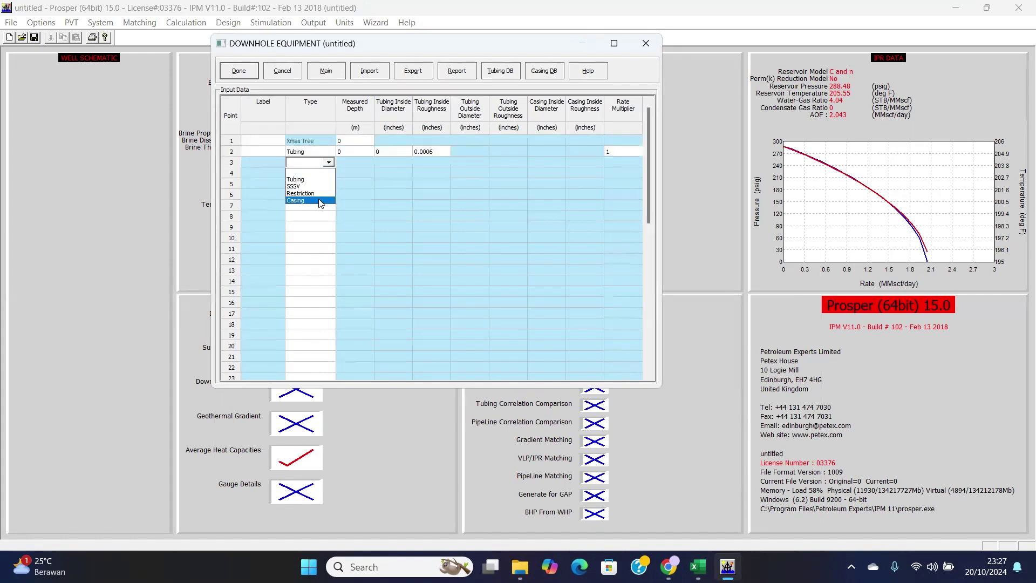
pyautogui.click(320, 201)
# Set the tubing to 1277 m depth and 2.441 in inside diameter, and the casing to 1293 m and 7 in.
pyautogui.click(365, 153)
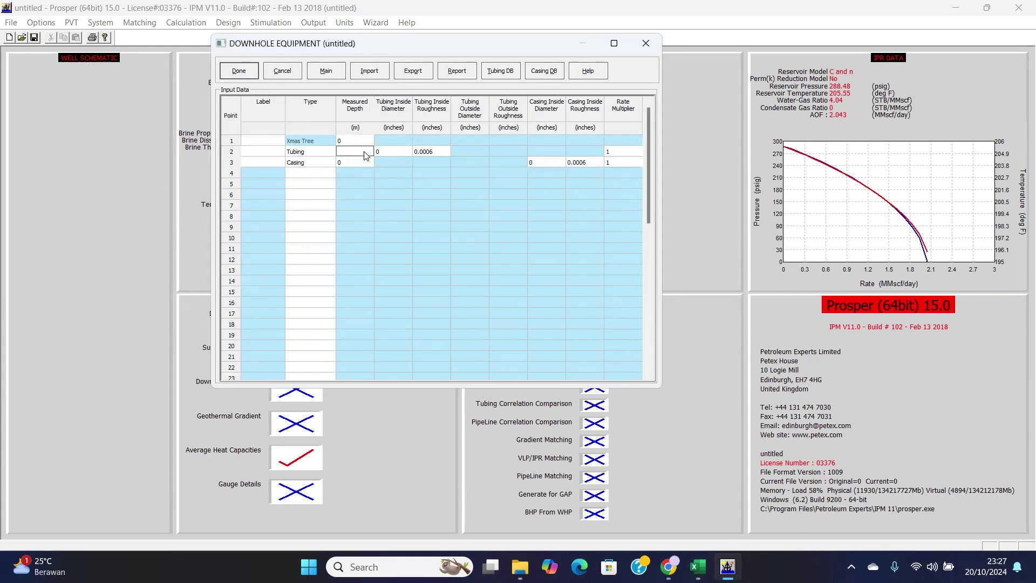
pyautogui.write('1277')
pyautogui.click(390, 151)
pyautogui.click(354, 163)
pyautogui.write('1293')
pyautogui.click(550, 161)
pyautogui.write('7')
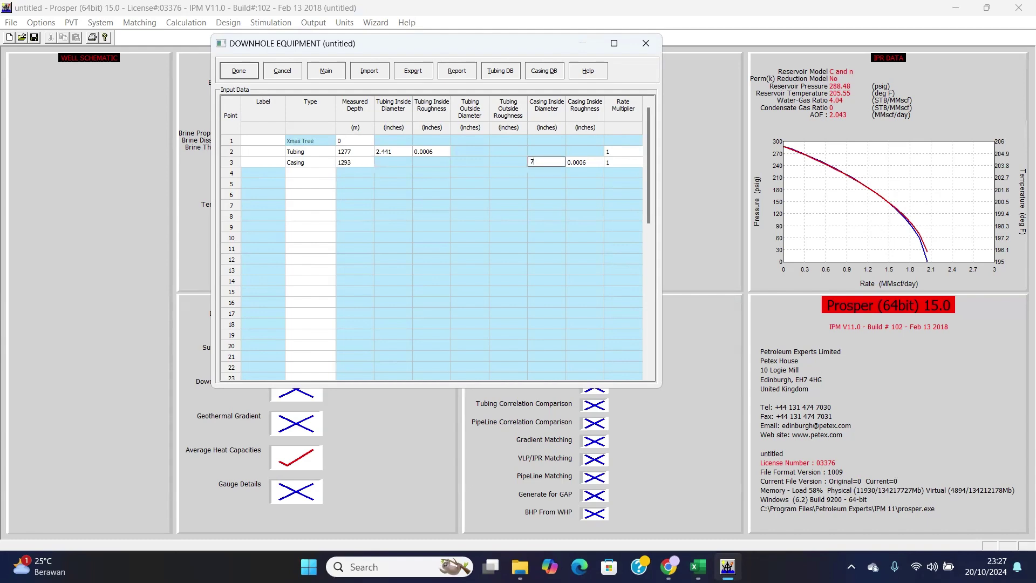
pyautogui.click(251, 71)
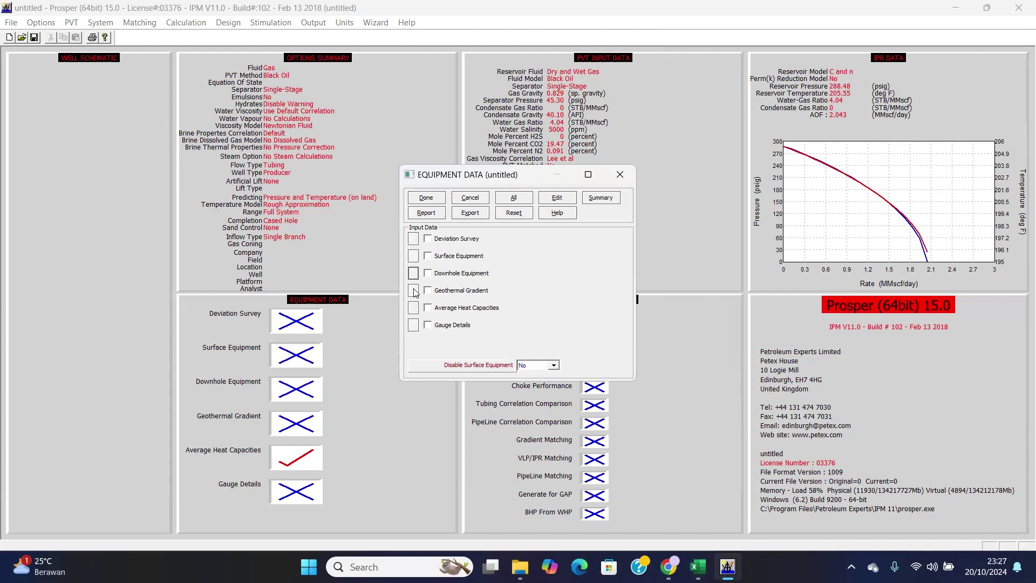
# Set the geothermal gradient's overall heat transfer coefficient to 5 and the formation measured depths to 0 and 1293 m.
pyautogui.click(413, 290)
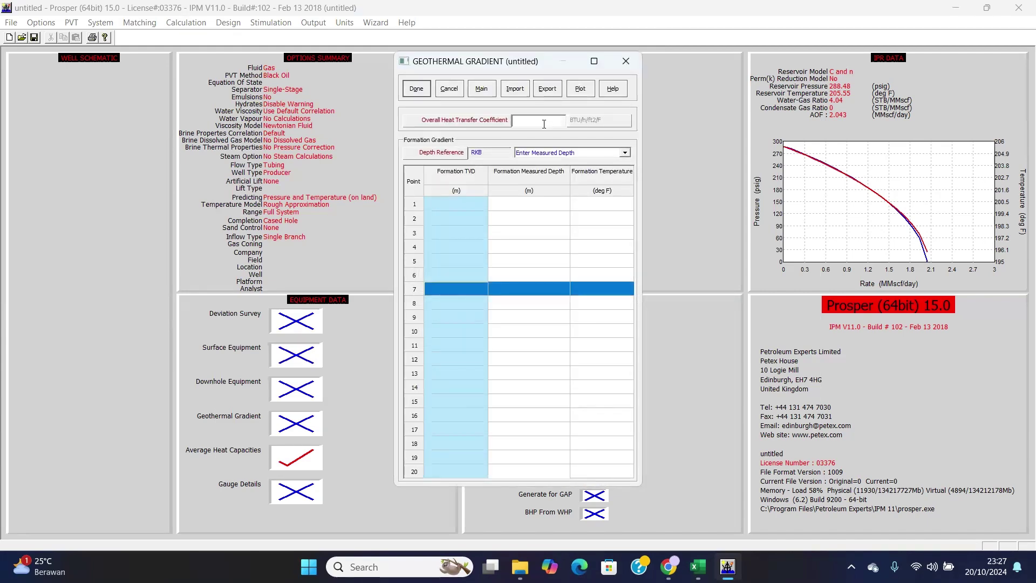
pyautogui.write('5')
pyautogui.click(532, 207)
pyautogui.click(533, 210)
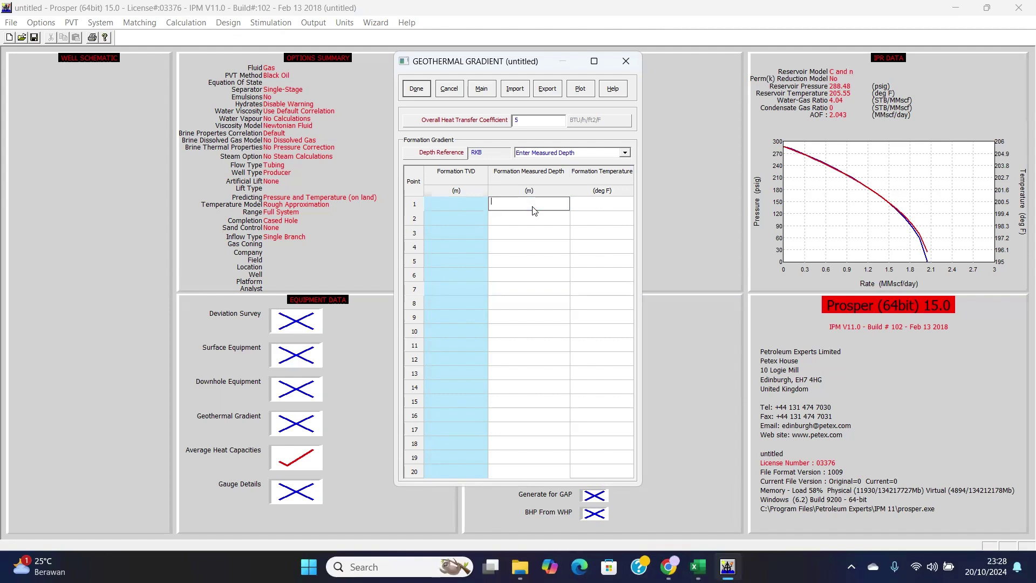
pyautogui.write('12')
pyautogui.press('BackSpace')
pyautogui.press('BackSpace')
pyautogui.click(538, 219)
pyautogui.write('1293')
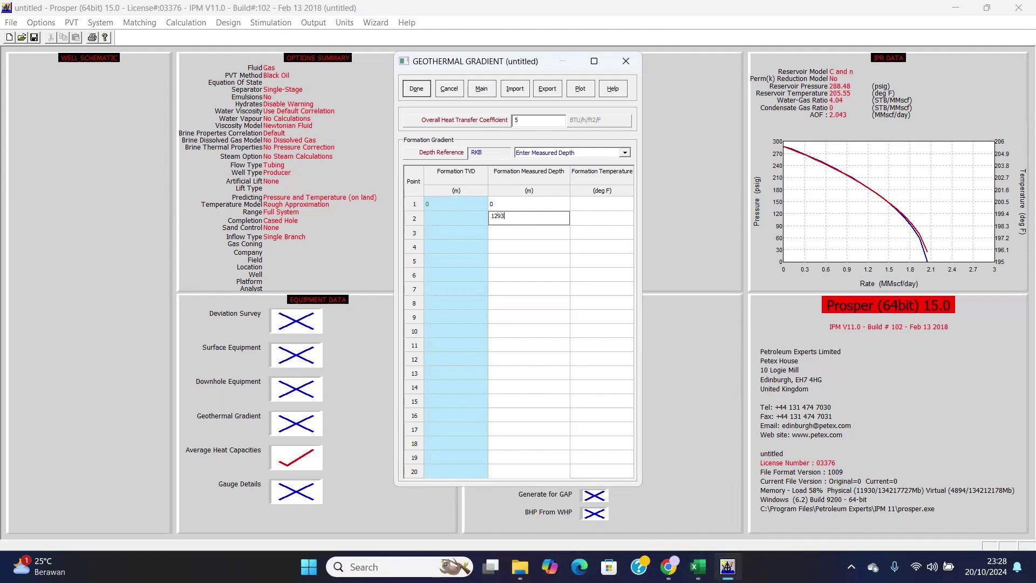
# Set the formation temperatures to 105.9 deg F at surface and 205.55 deg F at 1293 m, and accept the equipment data.
pyautogui.click(583, 208)
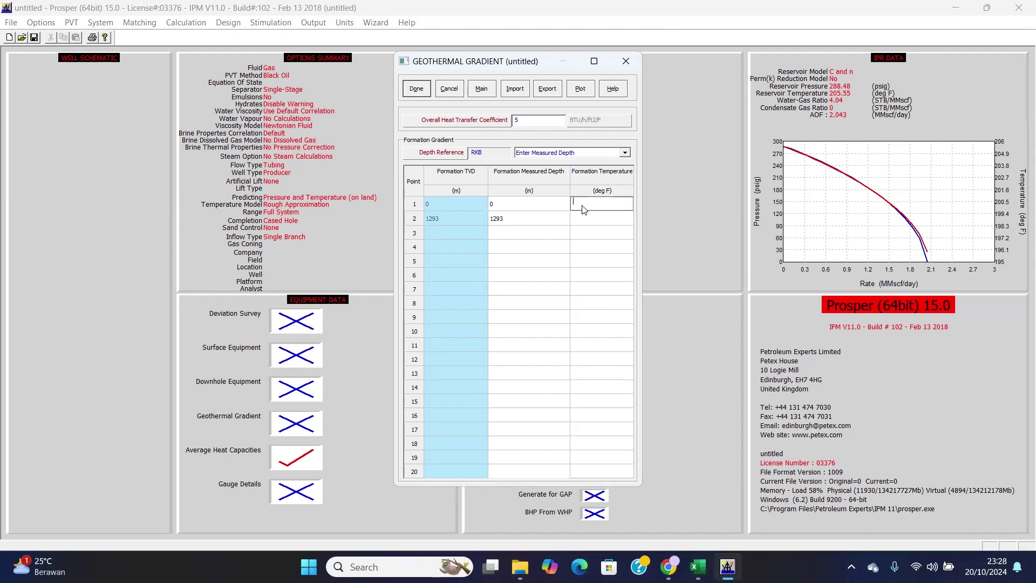
pyautogui.write('105.9')
pyautogui.click(587, 219)
pyautogui.write('205.55')
pyautogui.click(419, 85)
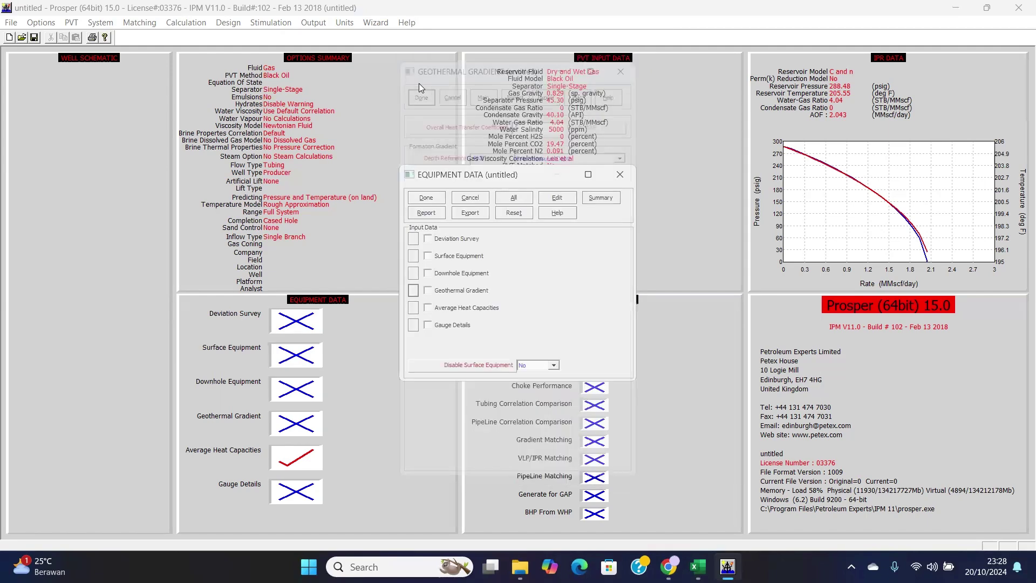
pyautogui.click(427, 199)
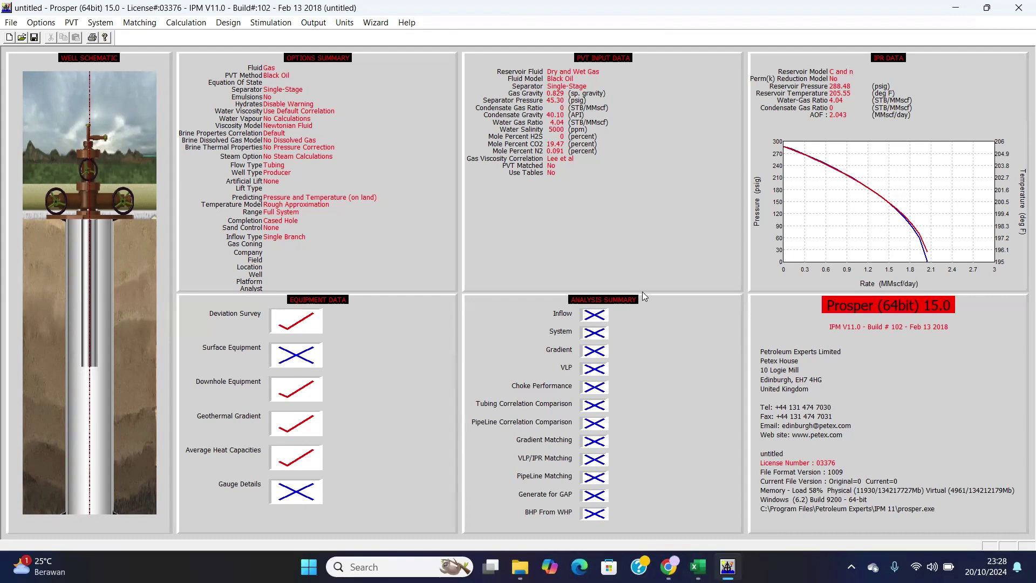
# Open the system sensitivity analysis and set top node pressure to 115 psia and water gas ratio to 4.04464 STB/MMscf.
pyautogui.click(594, 333)
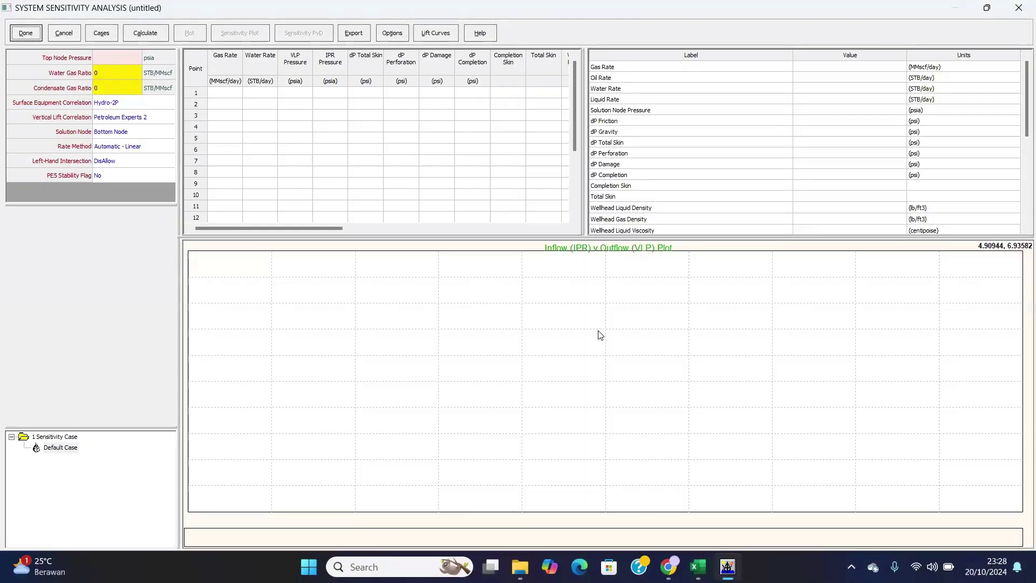
pyautogui.click(113, 57)
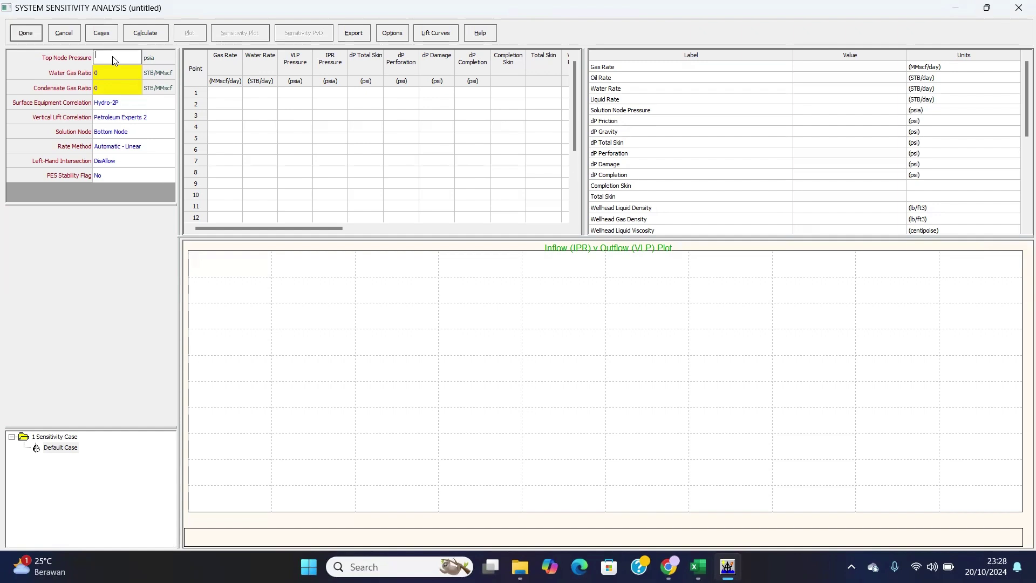
pyautogui.write('115')
pyautogui.click(119, 73)
pyautogui.write('4')
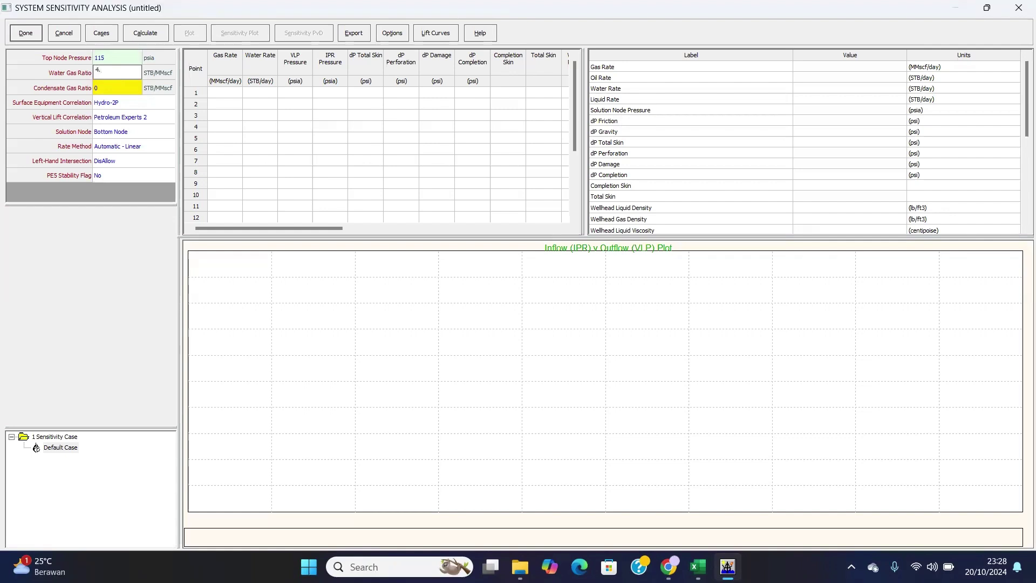
pyautogui.write('.04464')
# Choose Beggs and Brill as the surface equipment correlation and Petroleum Experts 5 as the vertical lift correlation.
pyautogui.click(124, 104)
pyautogui.click(124, 102)
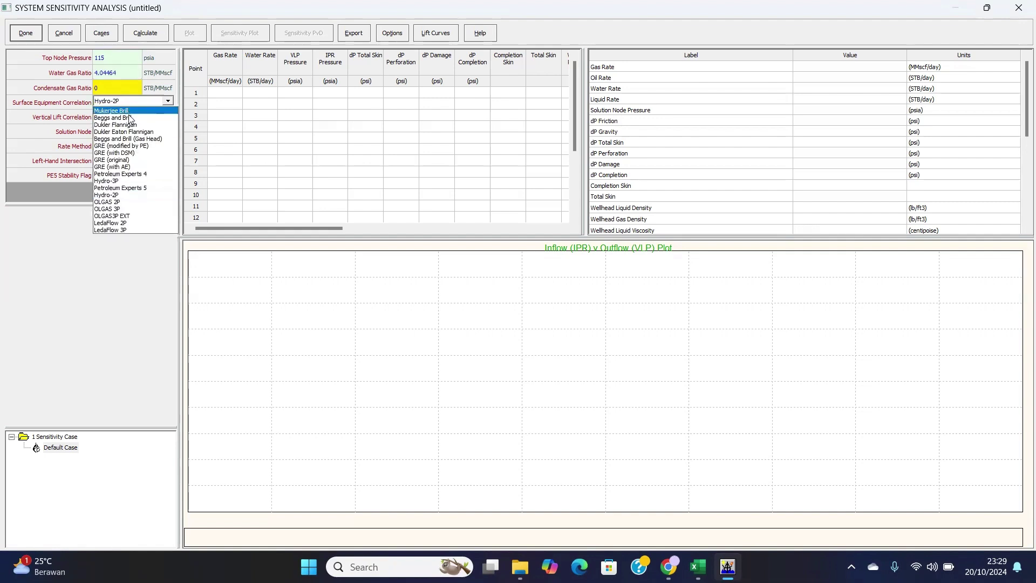
pyautogui.click(130, 118)
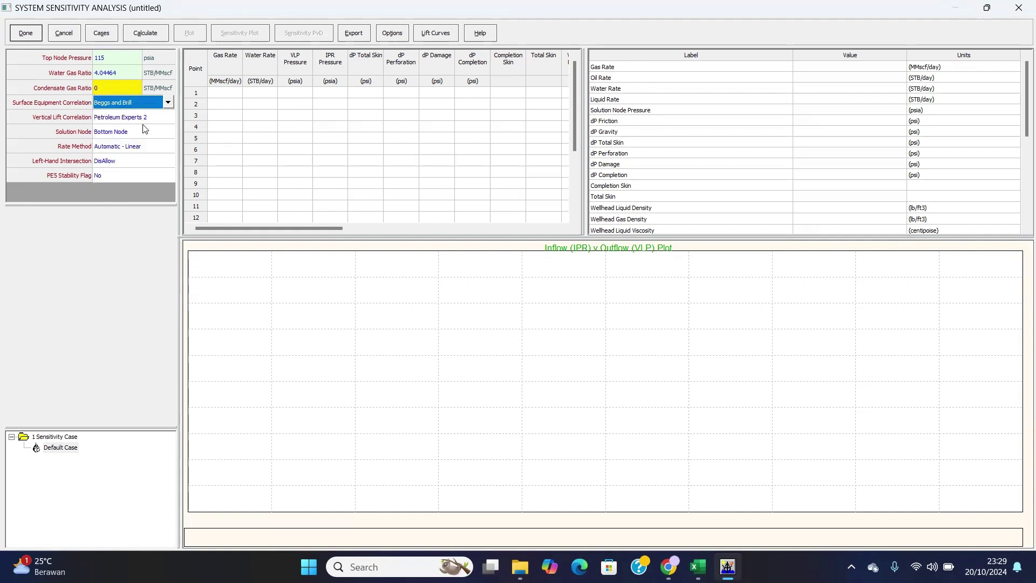
pyautogui.click(145, 123)
pyautogui.click(146, 121)
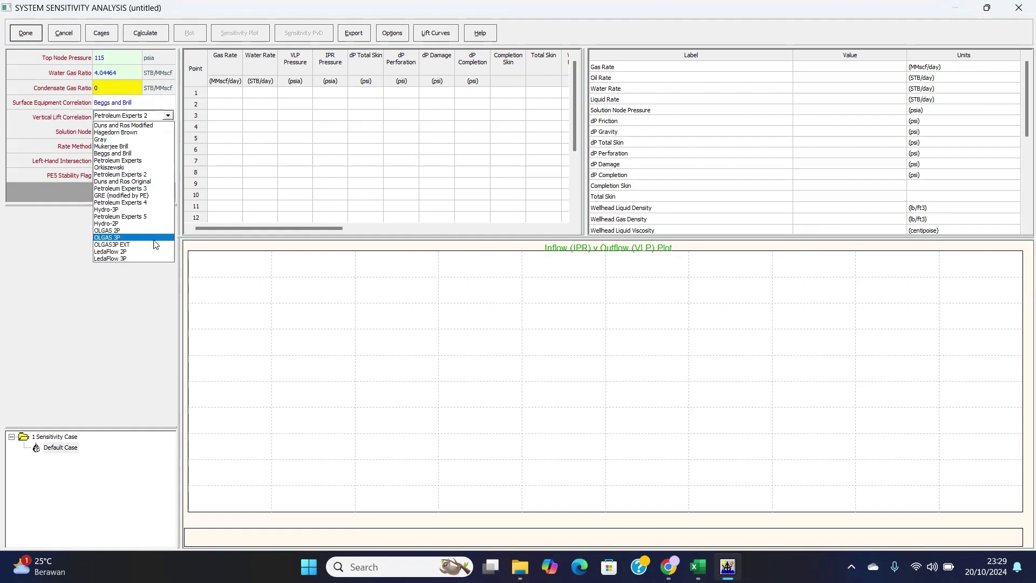
pyautogui.click(149, 217)
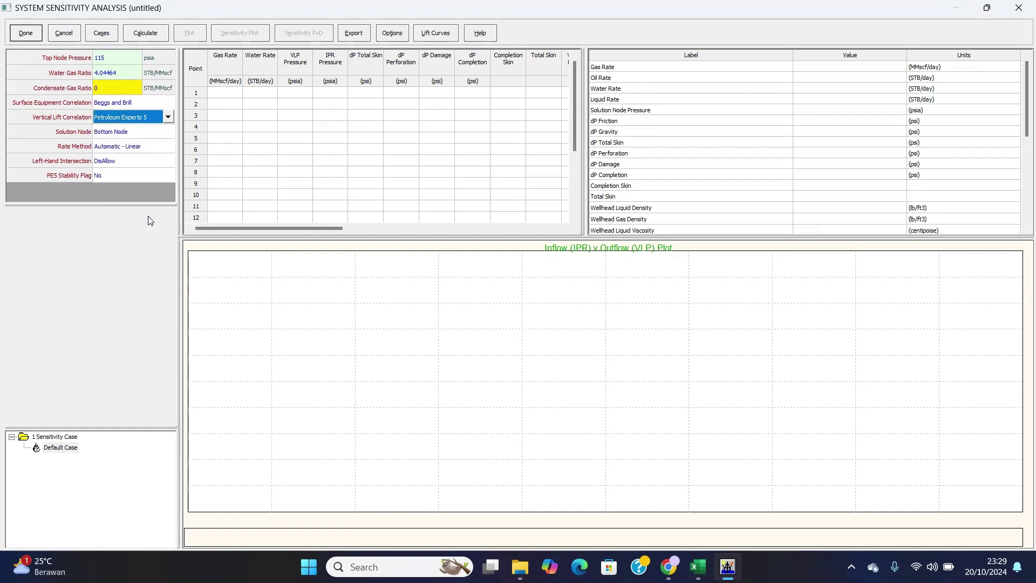
# Calculate the system inflow and outflow curves and accept the analysis.
pyautogui.click(145, 32)
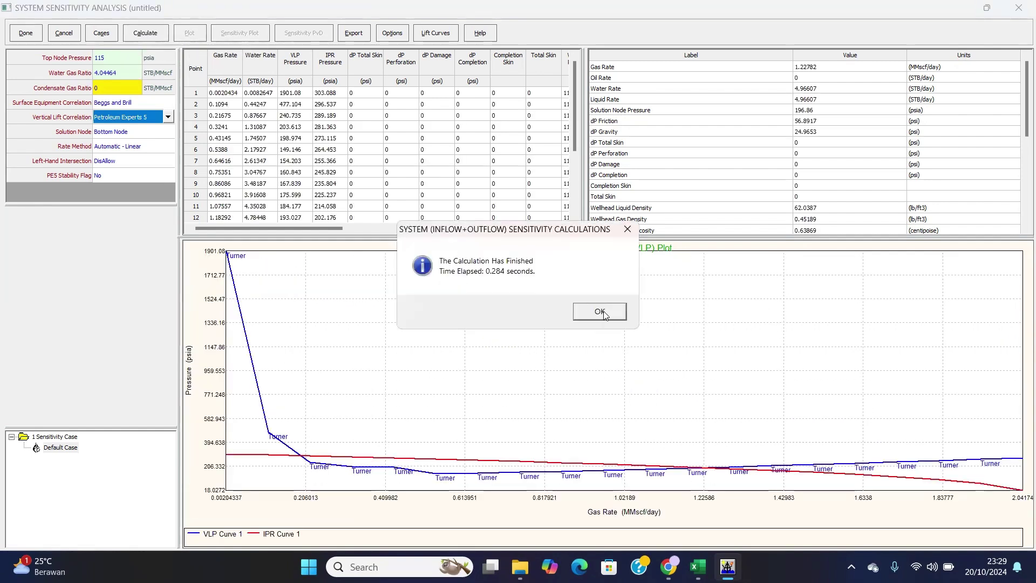
pyautogui.click(600, 311)
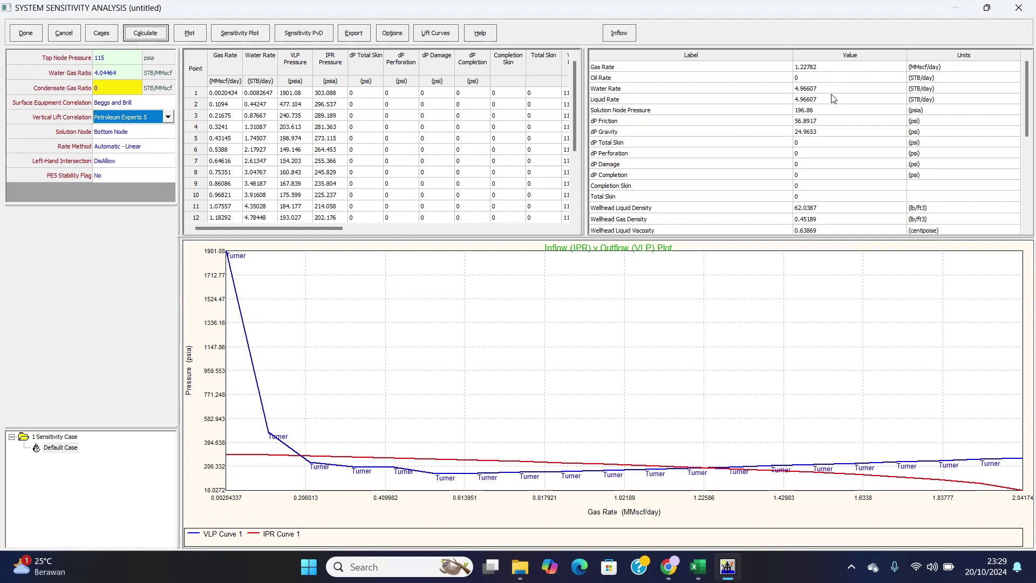
pyautogui.click(28, 33)
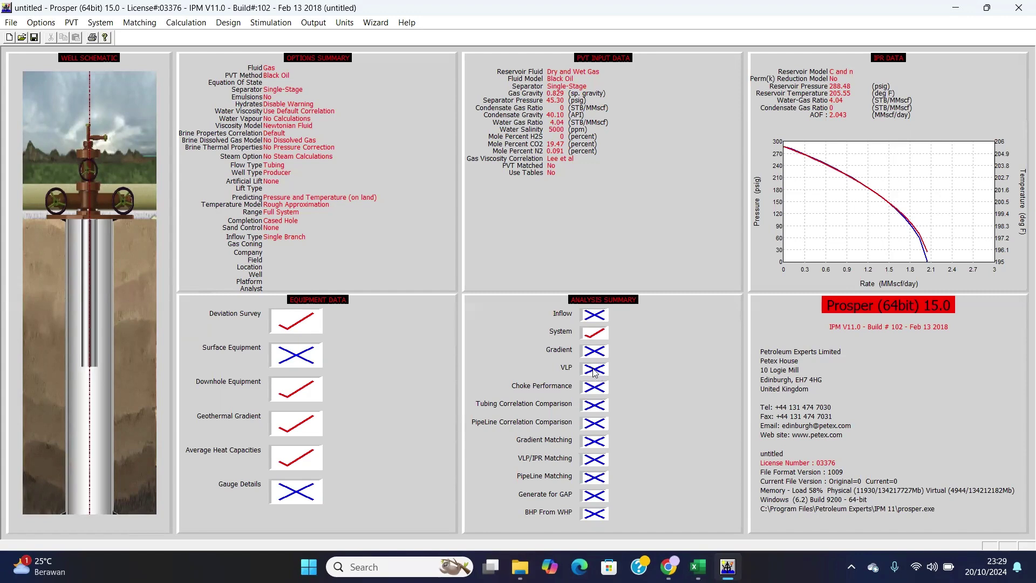
# Open the VLP tubing curve calculation and set top node pressure to 115 psia and water gas ratio to 4.04464 STB/MMscf.
pyautogui.click(594, 371)
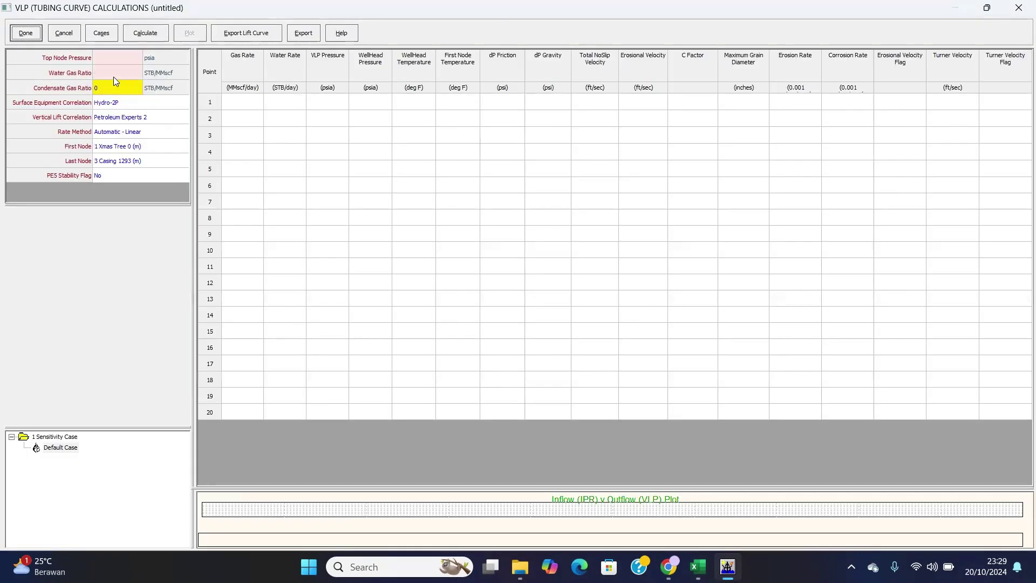
pyautogui.click(113, 58)
pyautogui.write('115')
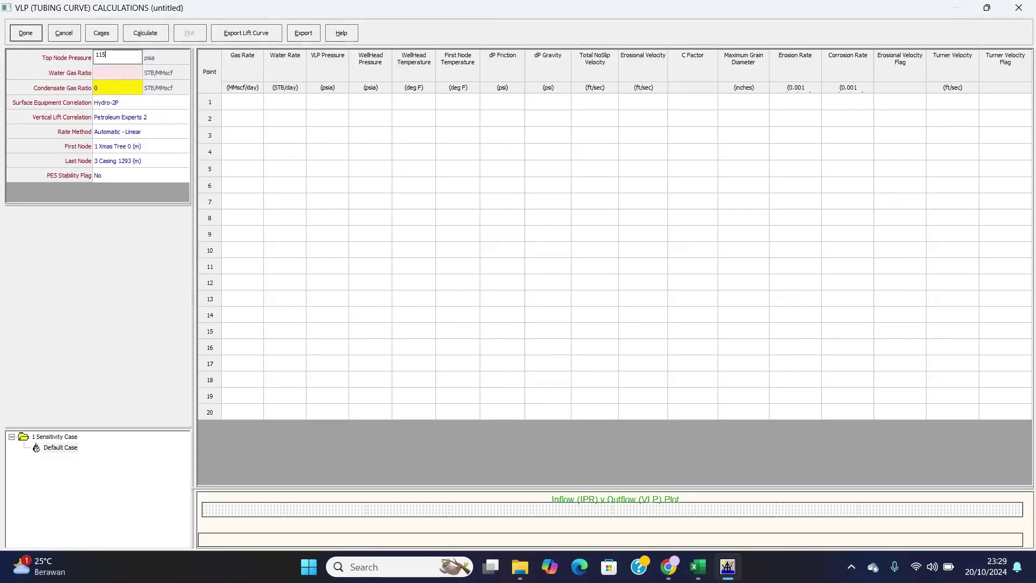
pyautogui.click(115, 70)
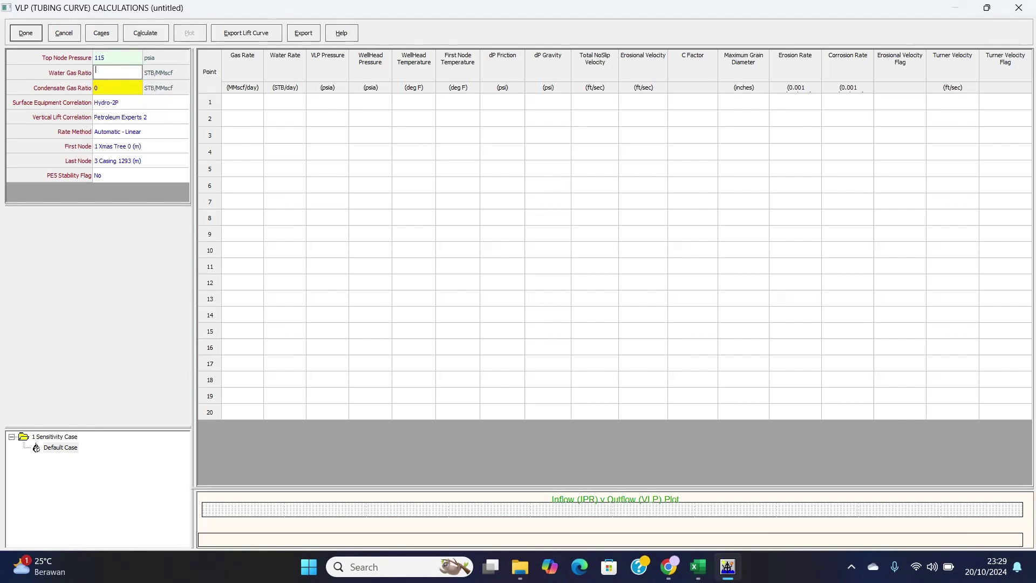
pyautogui.write('4.04464')
# Choose Beggs and Brill for the VLP surface equipment correlation and Petroleum Experts 5 for the vertical lift correlation.
pyautogui.click(128, 105)
pyautogui.click(128, 106)
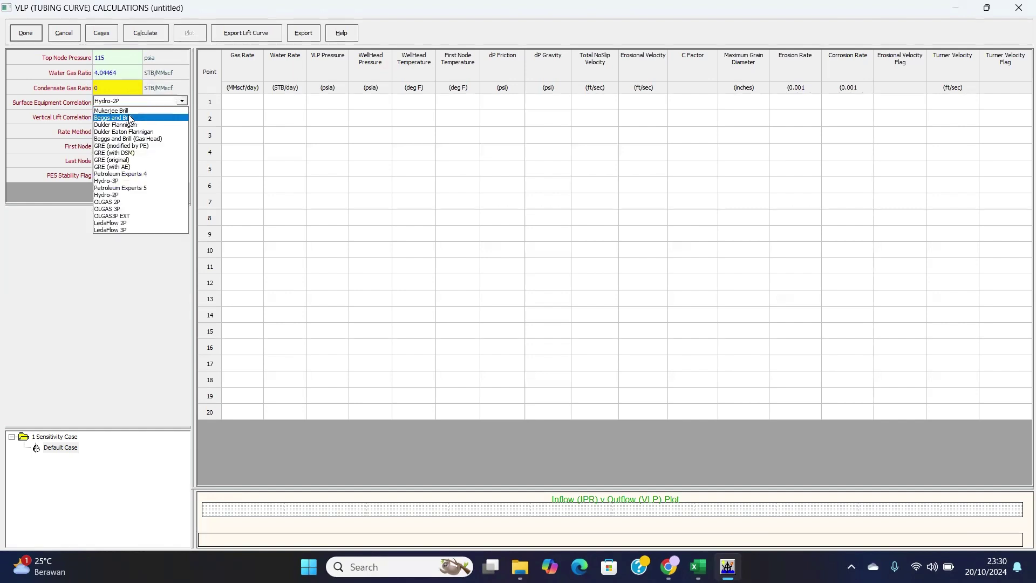
pyautogui.click(130, 118)
pyautogui.click(141, 117)
pyautogui.click(141, 116)
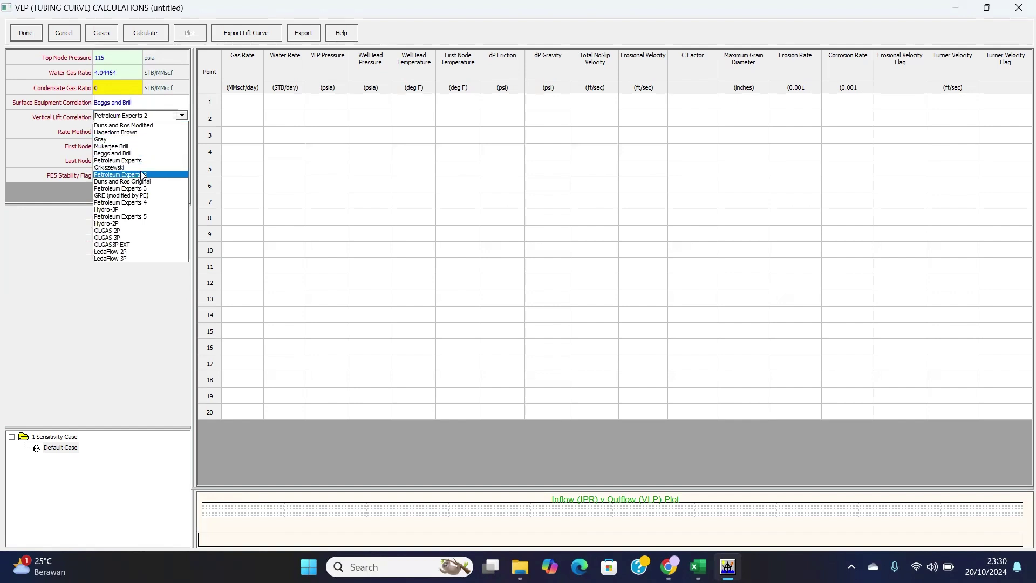
pyautogui.click(145, 216)
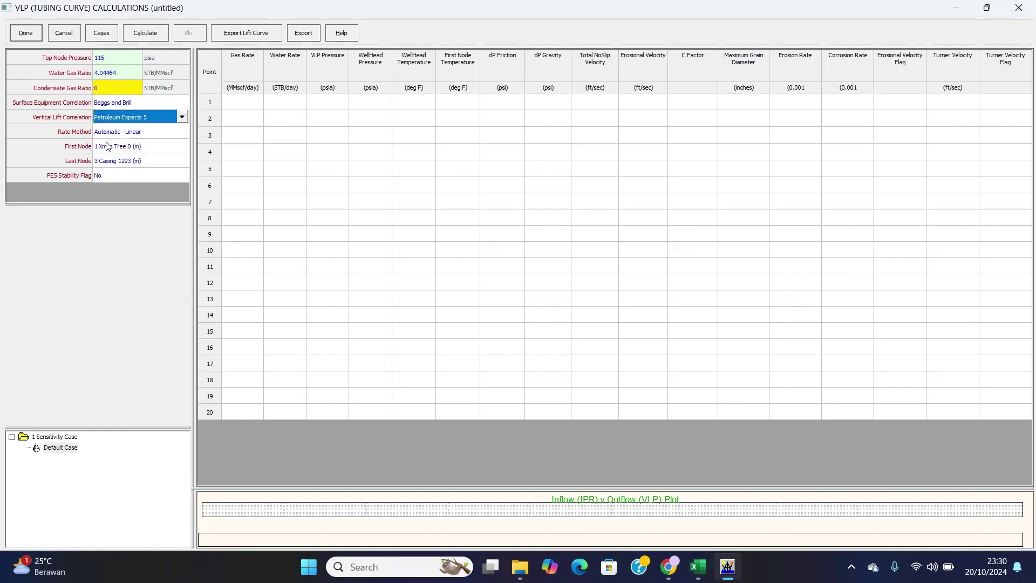
# Calculate the VLP tubing curve for the default sensitivity case.
pyautogui.click(145, 34)
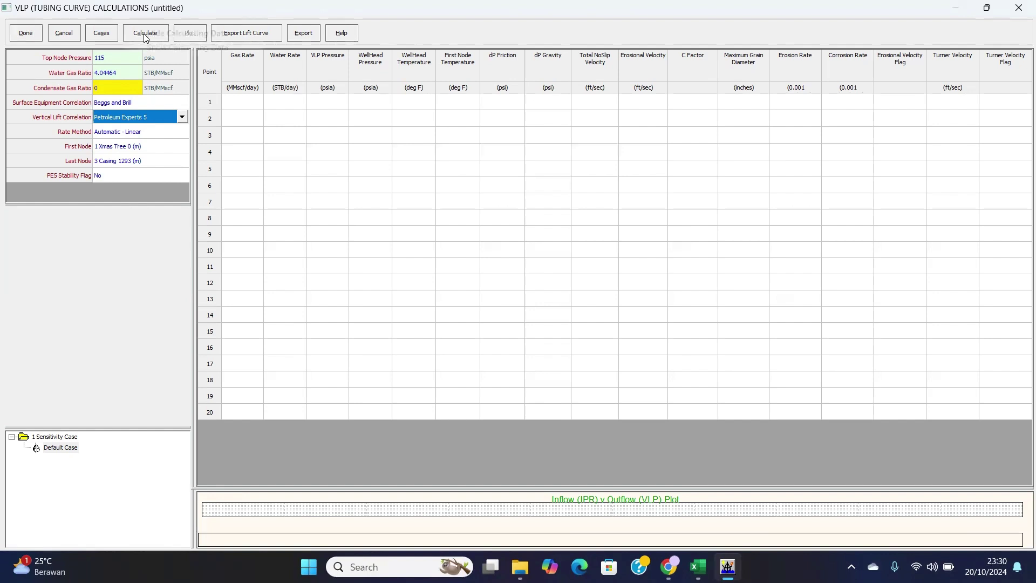
pyautogui.click(161, 47)
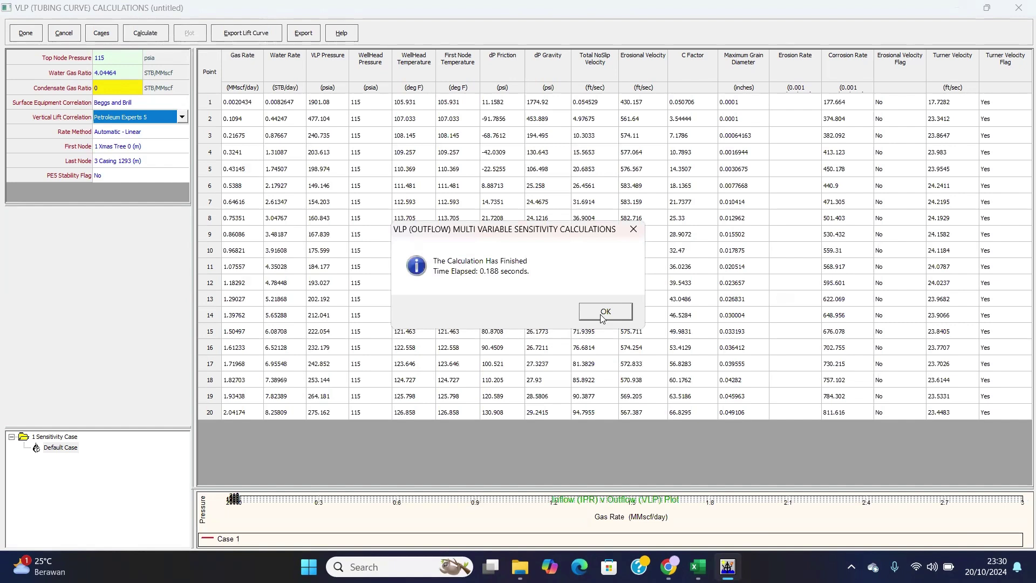
pyautogui.click(605, 313)
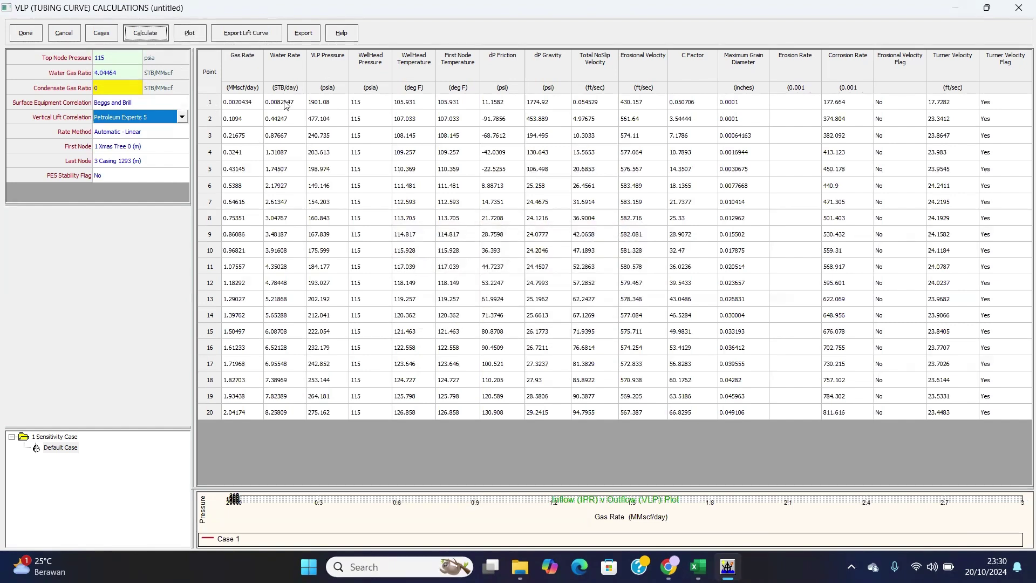
# Start a lift curve export of all variables in the Petroleum Experts - GAP/MBAL format.
pyautogui.click(257, 36)
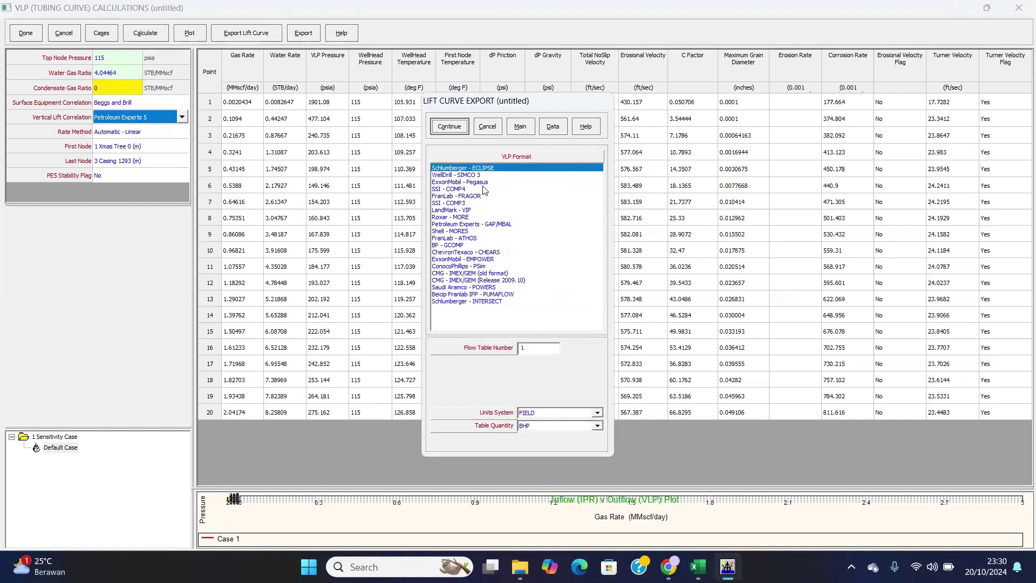
pyautogui.click(477, 225)
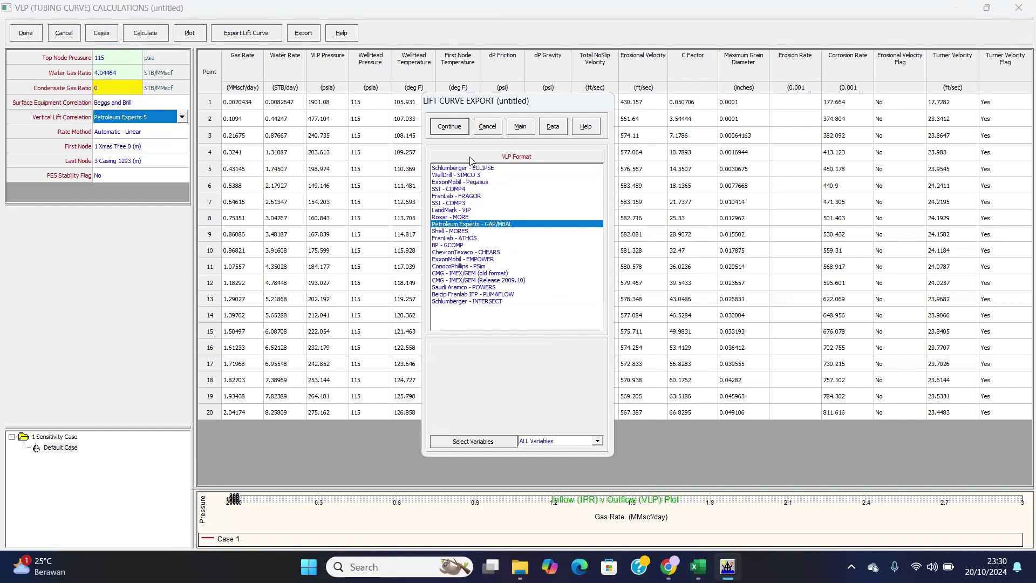
pyautogui.click(457, 130)
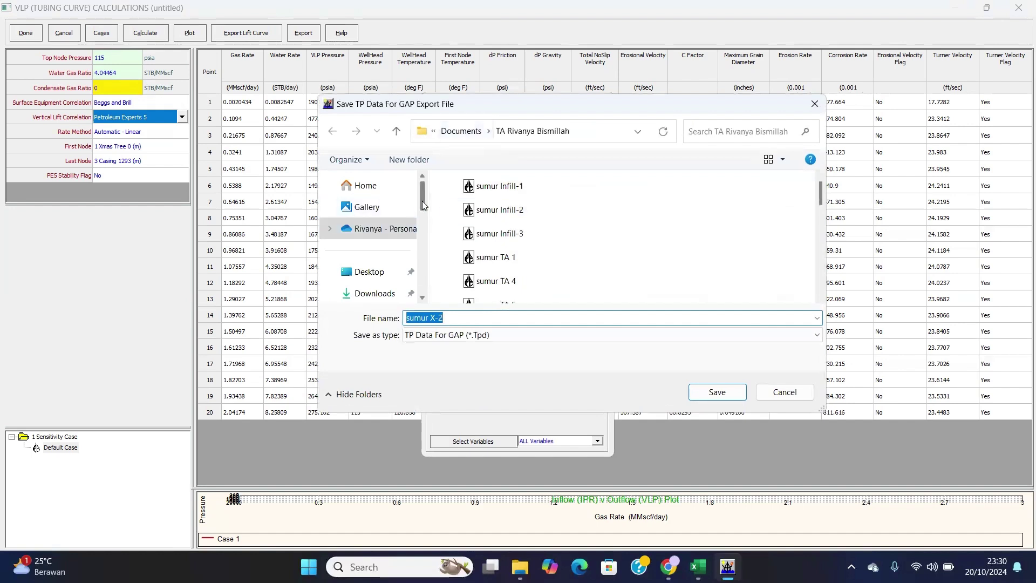
# Save the lift curve export in the pinned project folder as VLP X-1 (.Tpd) and return to the main well summary.
pyautogui.scroll(-3, 421, 200)
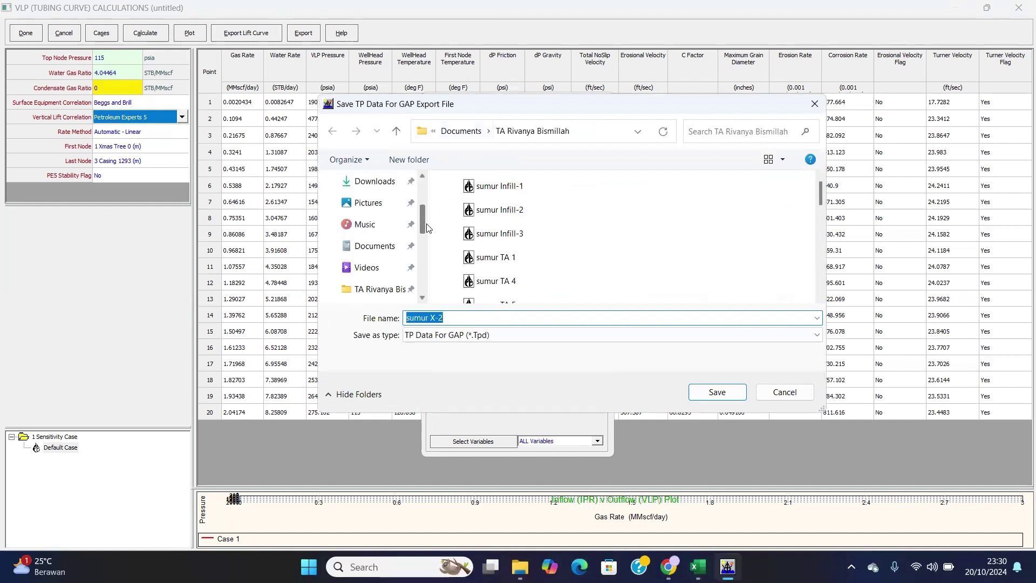
pyautogui.click(390, 294)
pyautogui.click(454, 313)
pyautogui.press('BackSpace')
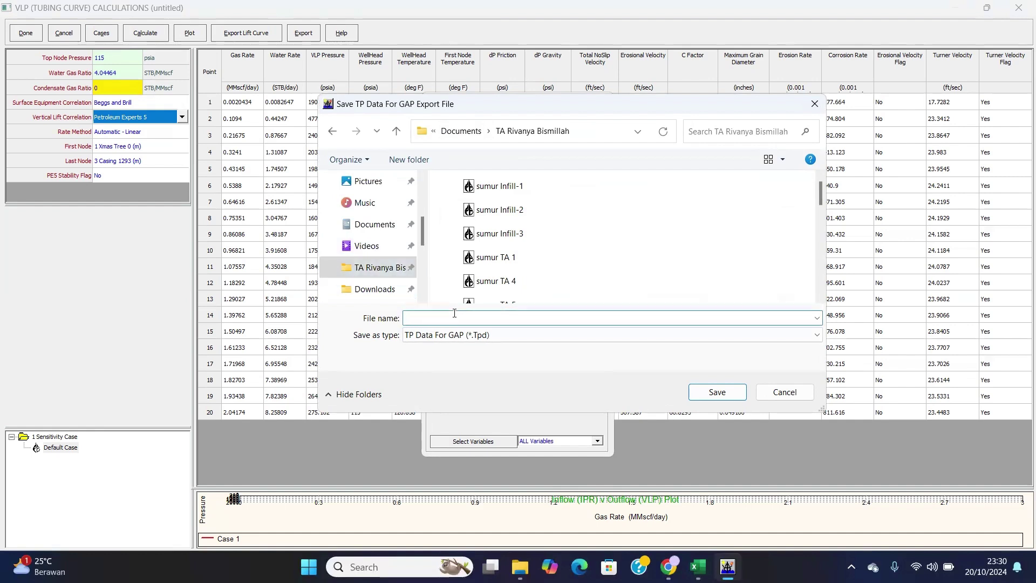
pyautogui.write('VLP ')
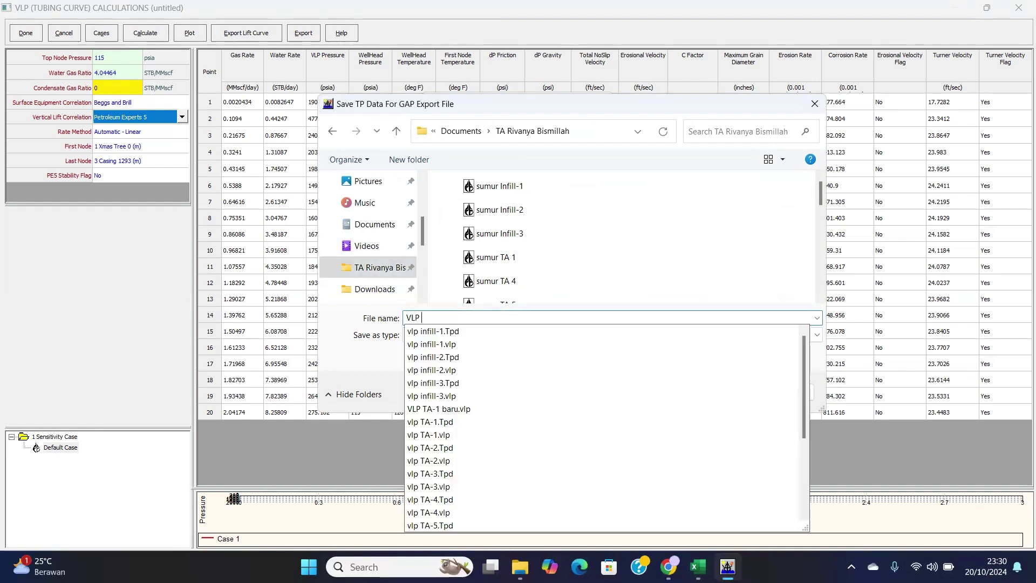
pyautogui.write('X-1')
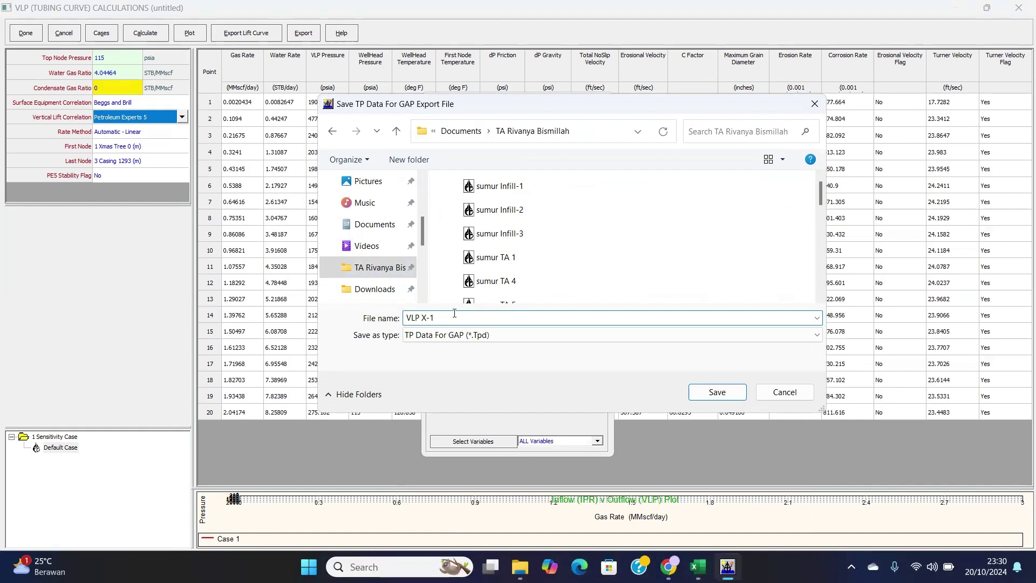
pyautogui.click(716, 393)
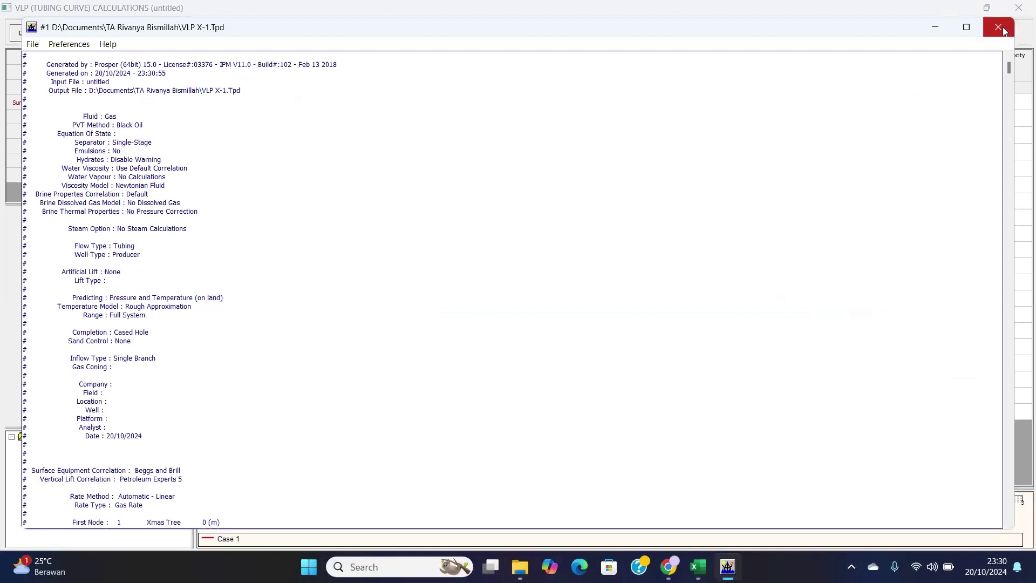
pyautogui.click(998, 27)
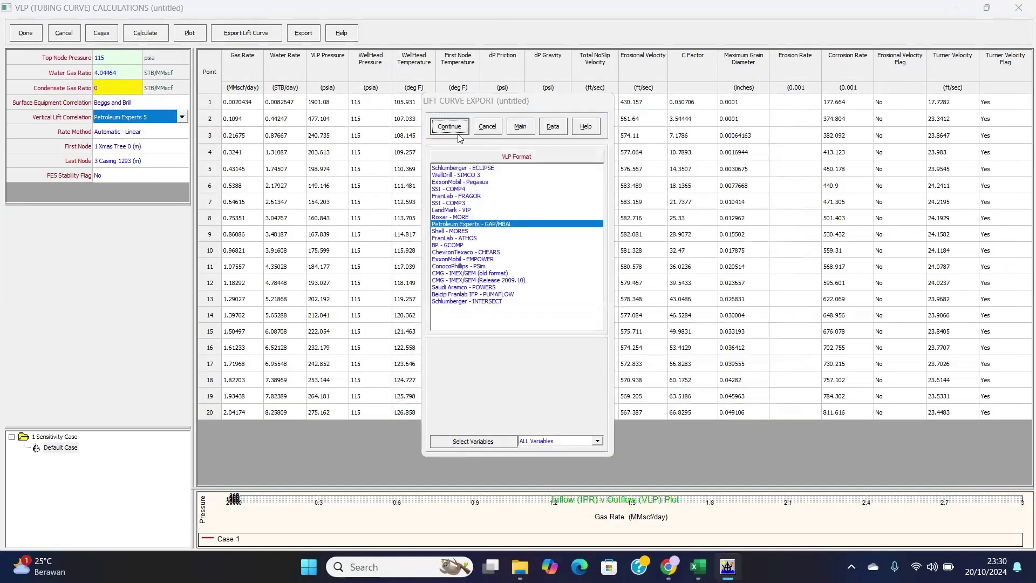
pyautogui.click(523, 133)
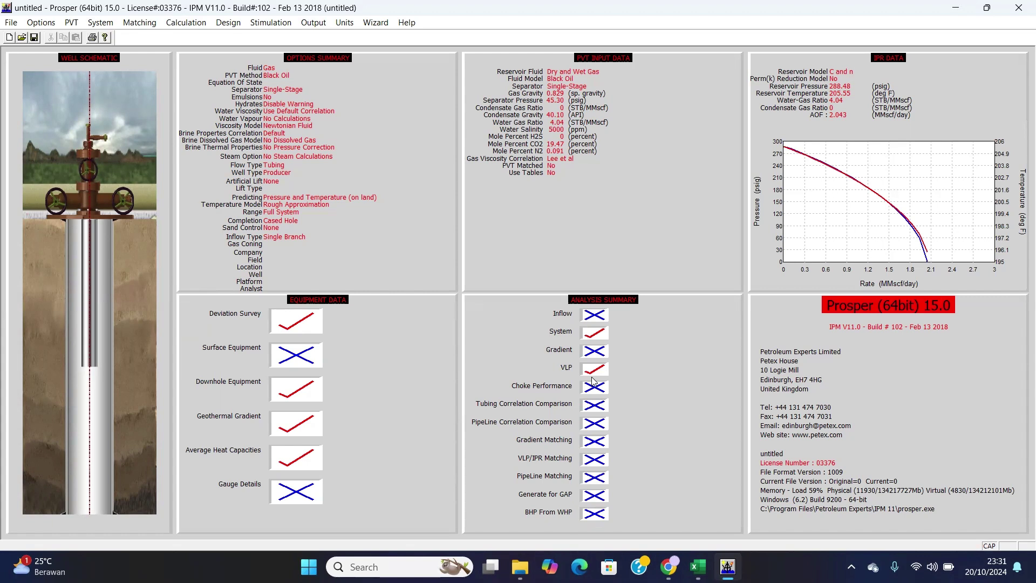
# Open the GAP performance curve generation and set reservoir pressure to 303.18 psia and water gas ratio to 4.04464 STB/MMscf.
pyautogui.click(595, 496)
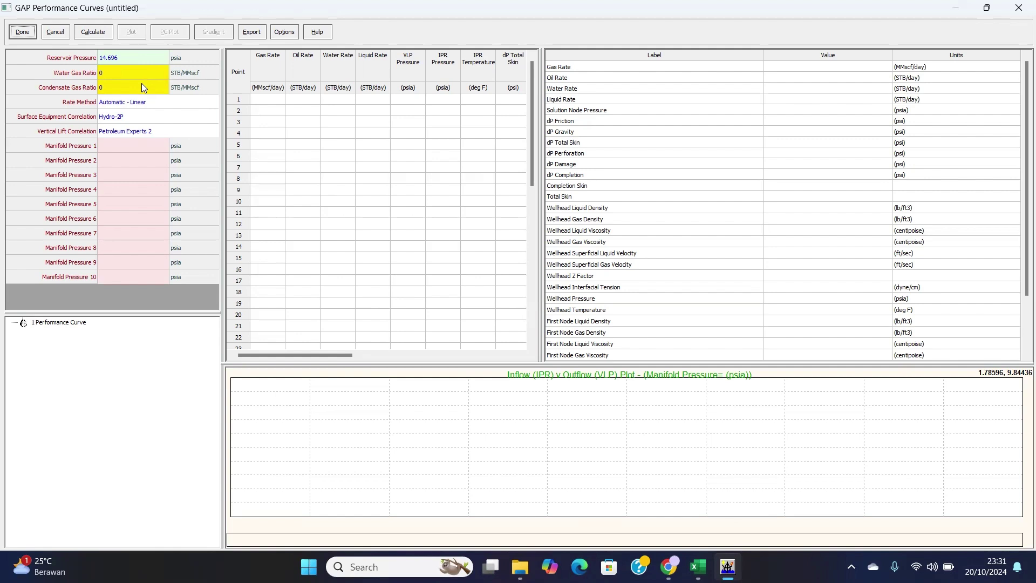
pyautogui.click(144, 60)
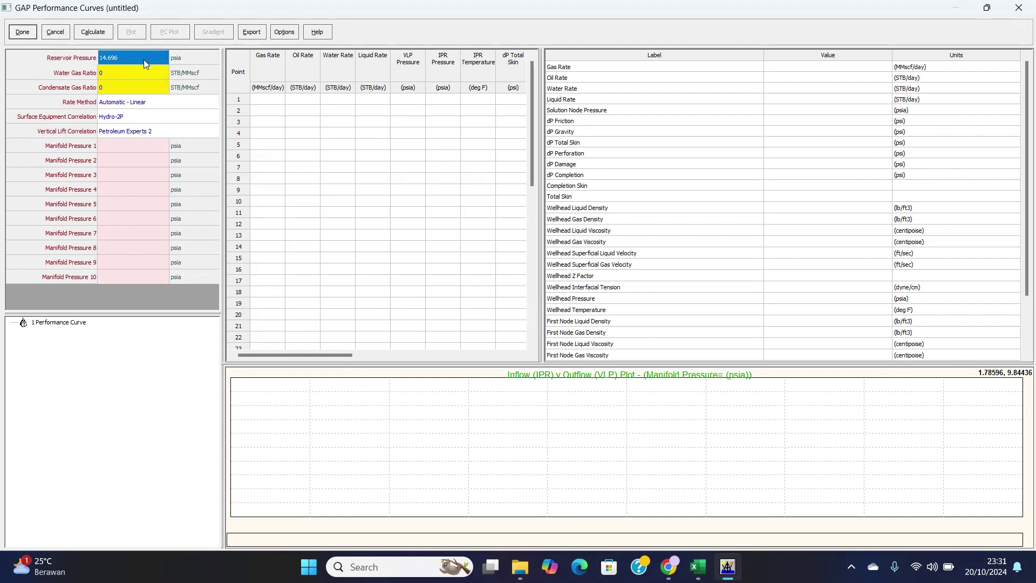
pyautogui.press('BackSpace')
pyautogui.press('BackSpace')
pyautogui.press('BackSpace')
pyautogui.press('BackSpace')
pyautogui.press('BackSpace')
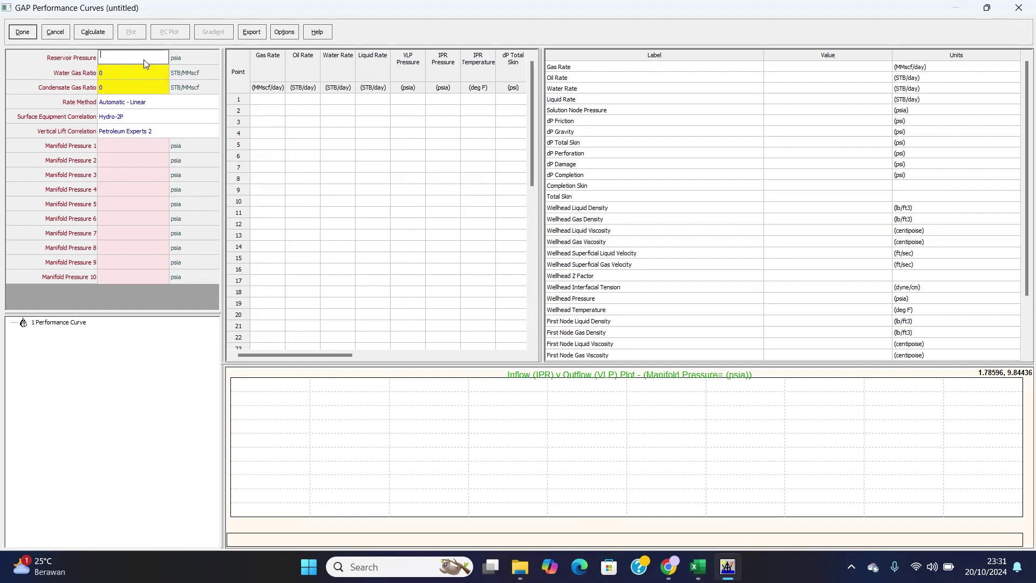
pyautogui.write('303.18')
pyautogui.click(144, 70)
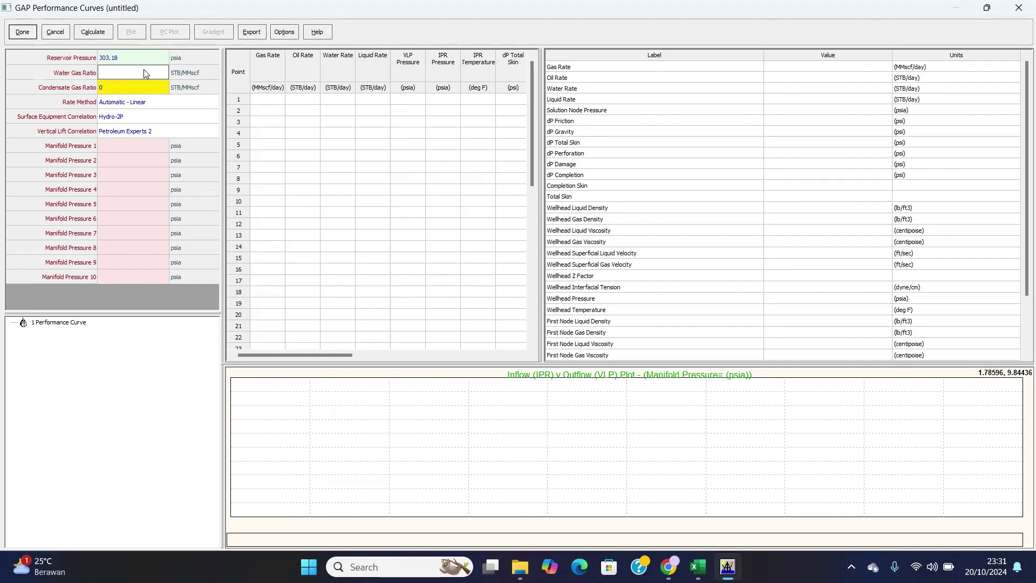
pyautogui.write('4.04464')
# Set the performance curves' surface equipment correlation to Beggs and Brill and vertical lift correlation to Petroleum Experts 5.
pyautogui.click(154, 120)
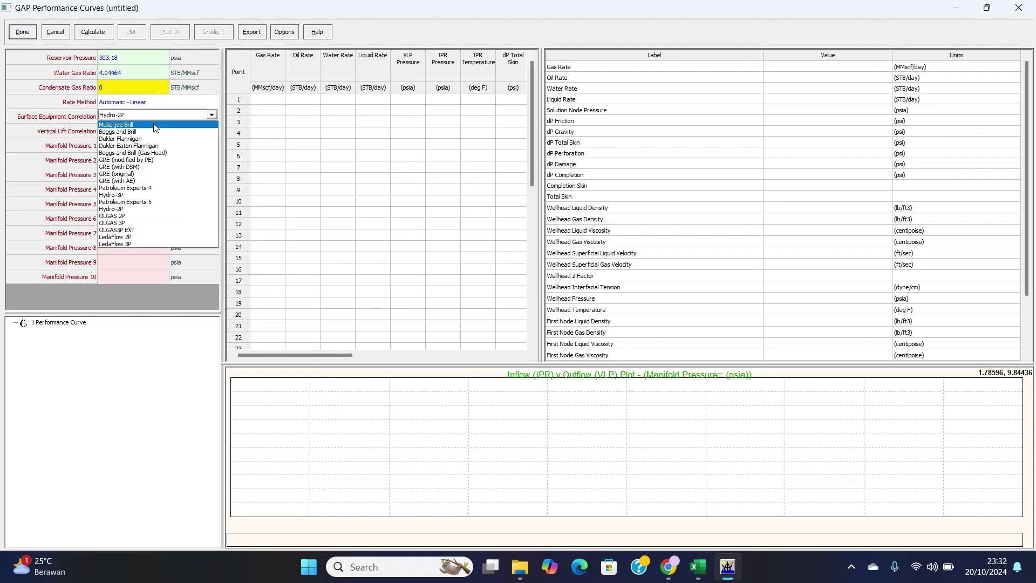
pyautogui.click(154, 129)
pyautogui.click(153, 133)
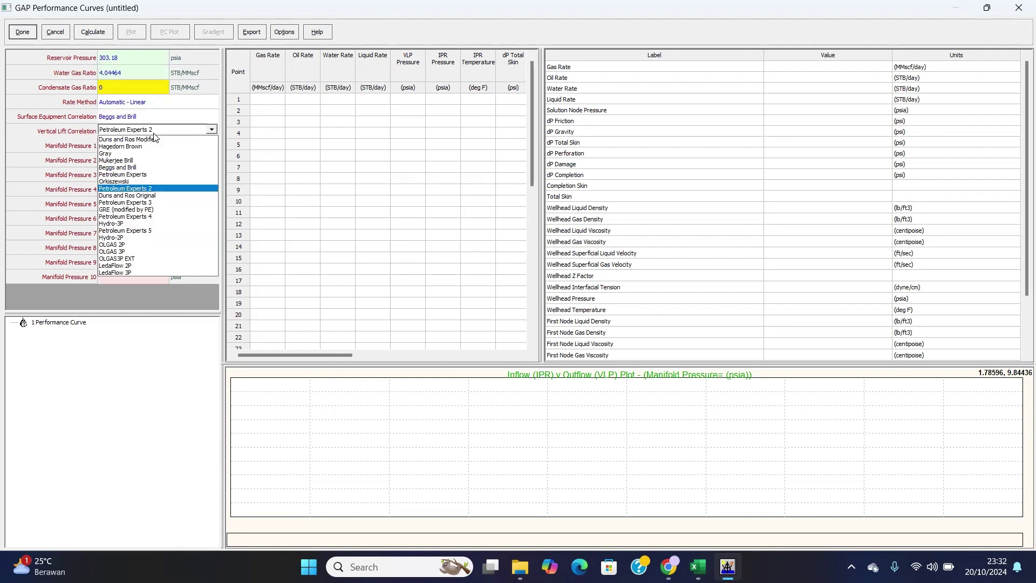
pyautogui.click(155, 230)
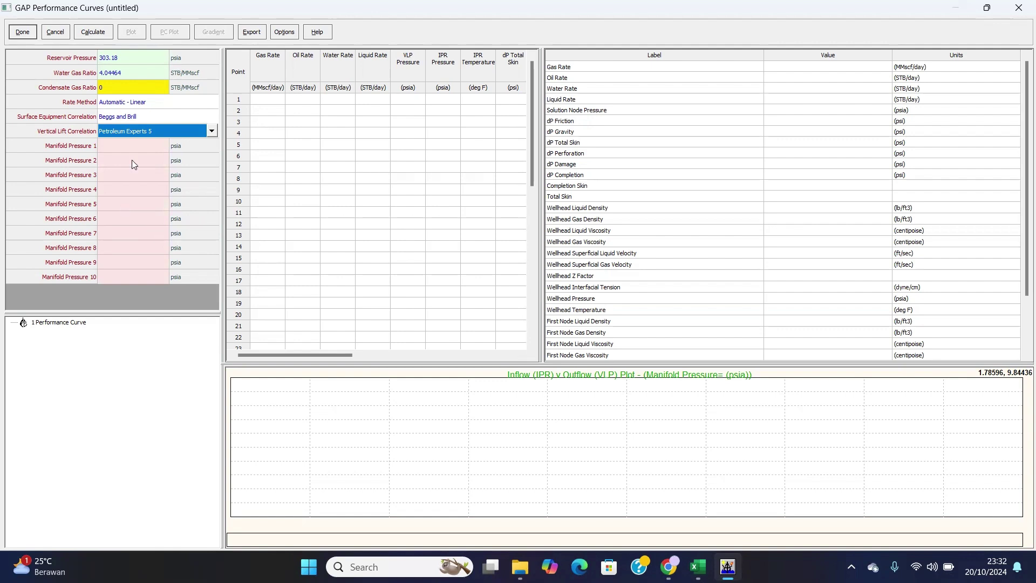
# Enter manifold pressures 1 to 6 as 90, 100, 110, 115, 125 and 150 psia.
pyautogui.click(116, 154)
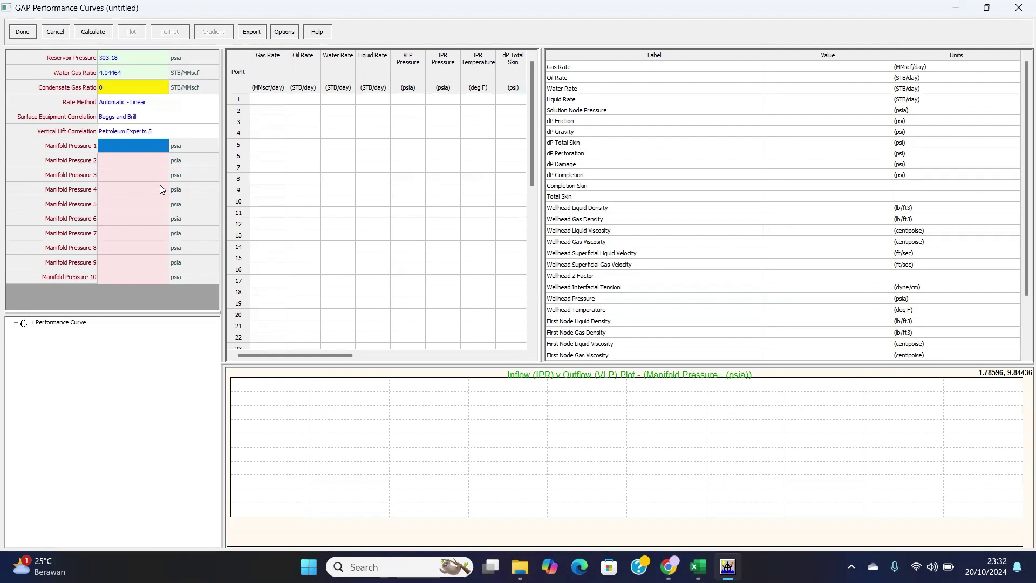
pyautogui.click(118, 175)
pyautogui.click(145, 147)
pyautogui.click(140, 147)
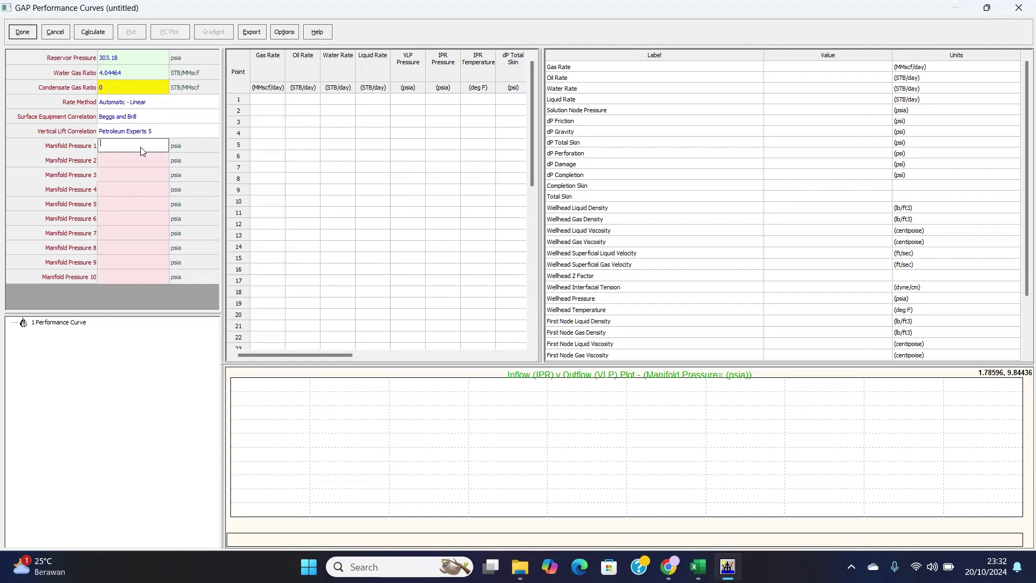
pyautogui.write('90')
pyautogui.click(140, 159)
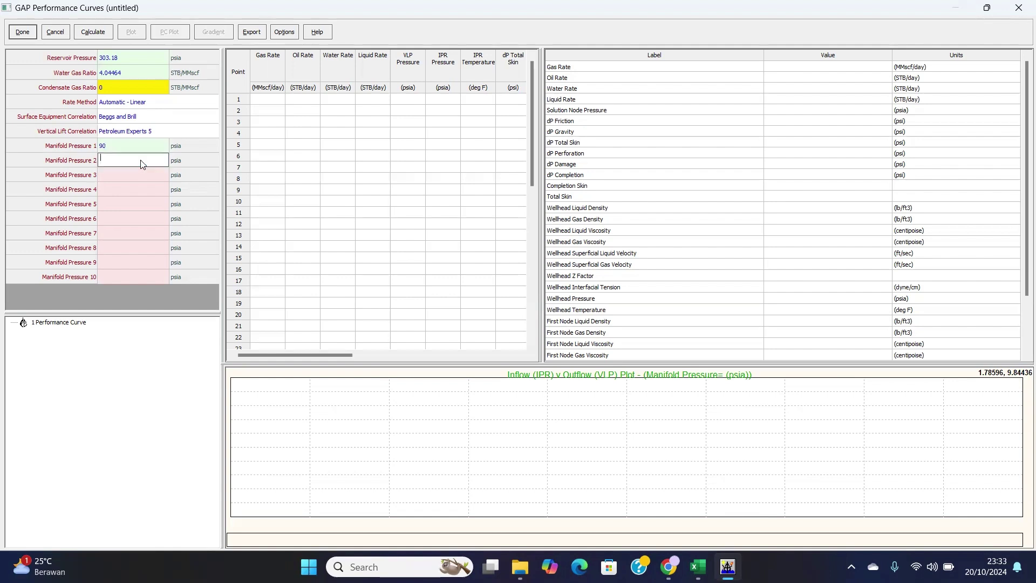
pyautogui.write('100')
pyautogui.click(148, 170)
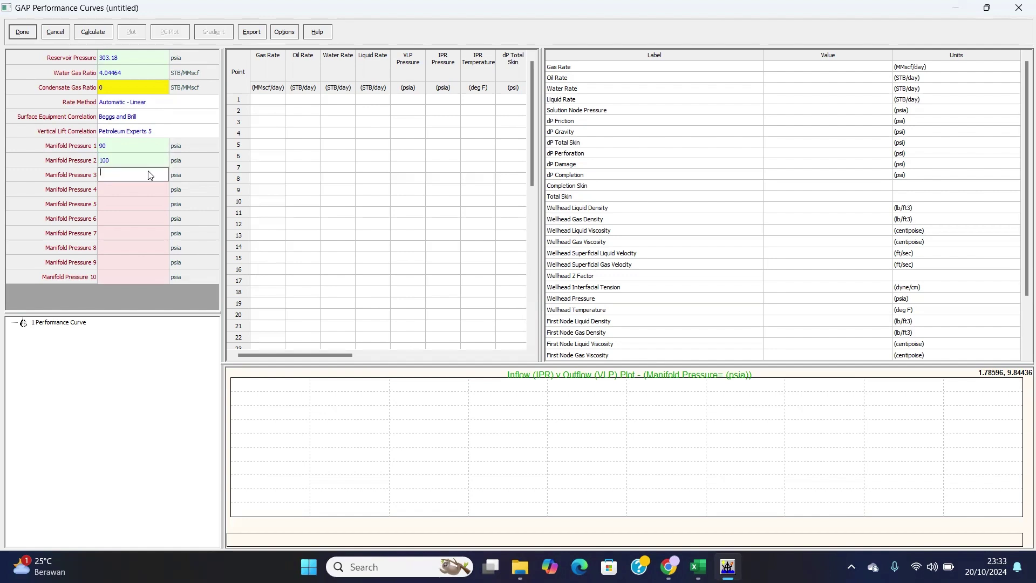
pyautogui.write('110')
pyautogui.click(150, 190)
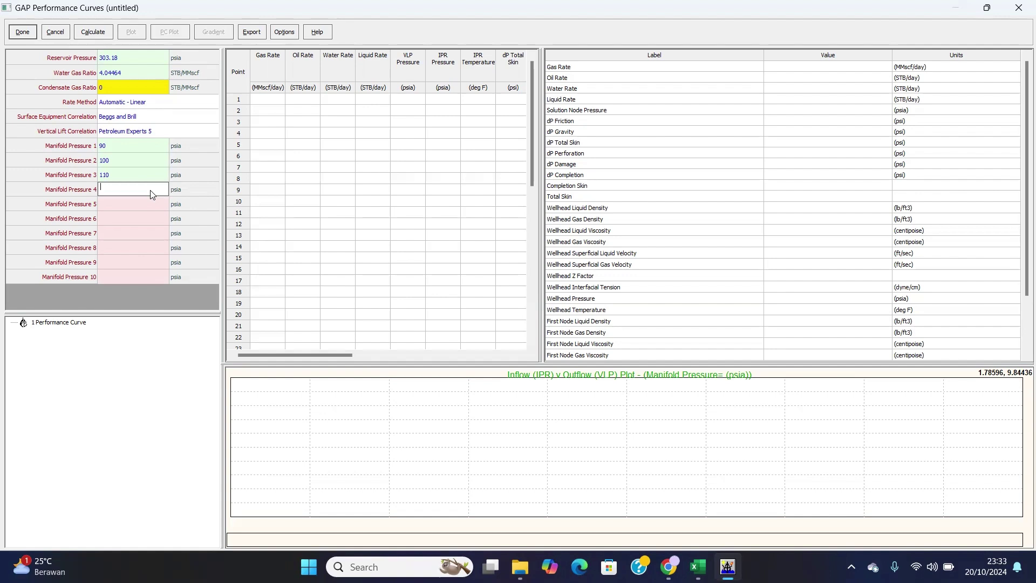
pyautogui.write('115')
pyautogui.click(145, 202)
pyautogui.write('125')
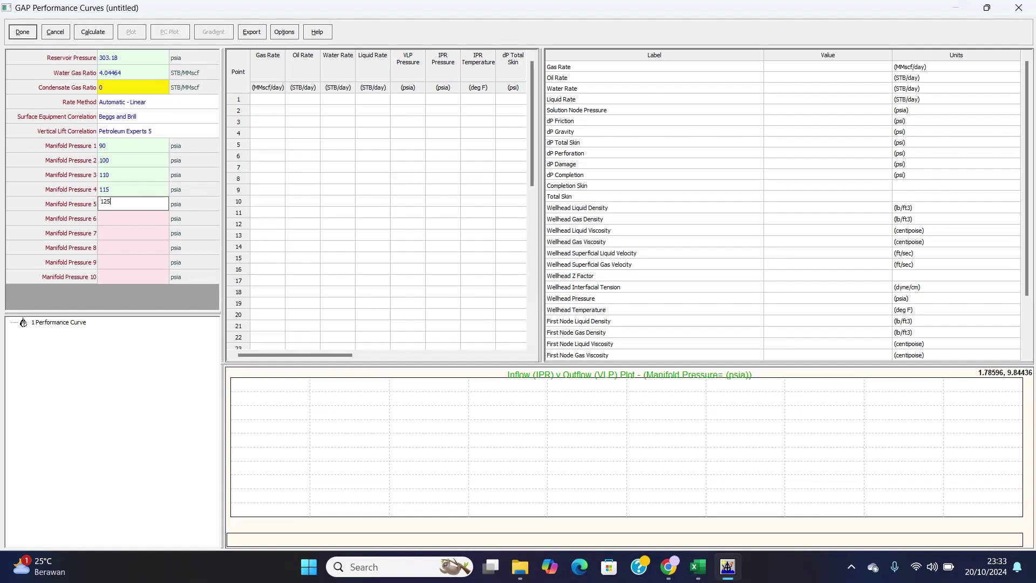
pyautogui.click(146, 215)
pyautogui.write('150')
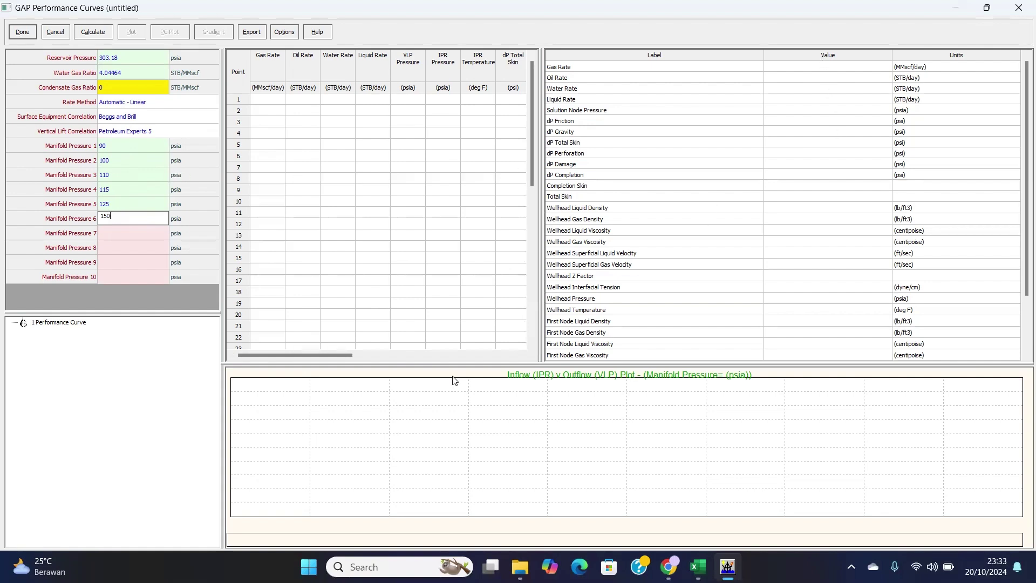
# Calculate the GAP performance curves for the six manifold pressures.
pyautogui.click(87, 32)
pyautogui.click(102, 47)
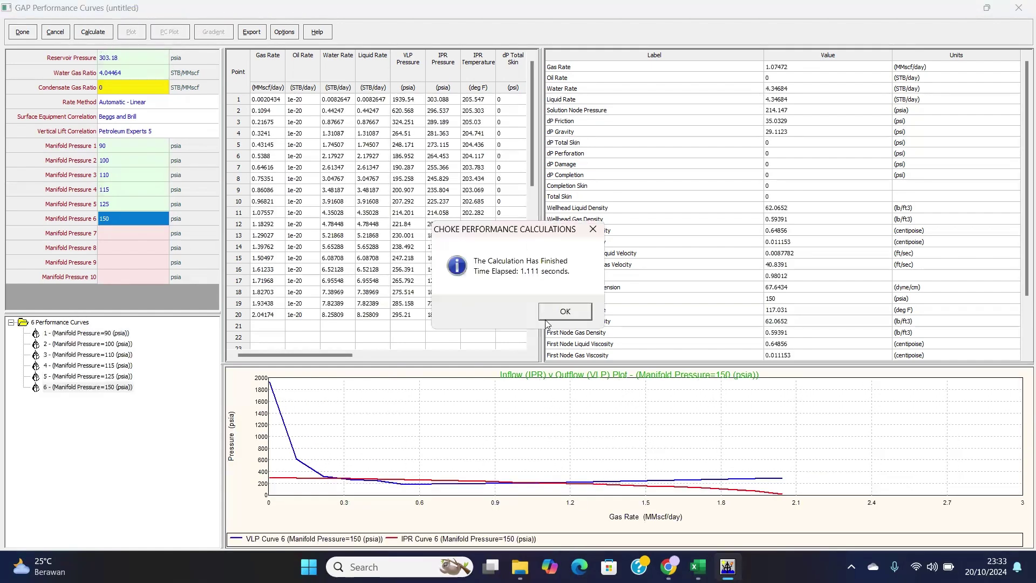
pyautogui.click(563, 313)
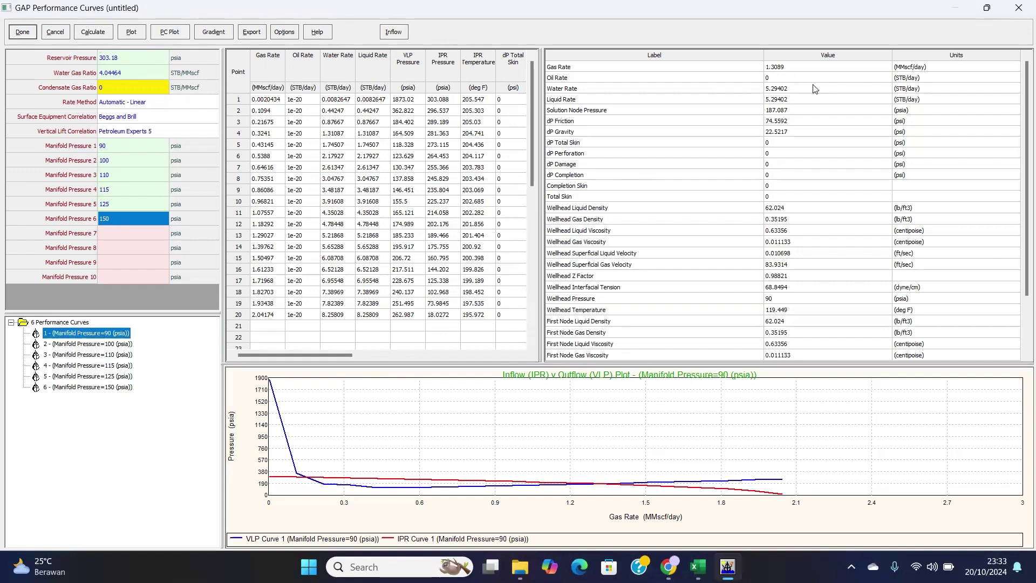
# Review the inflow and outflow plots for manifold pressures from 90 to 150 psia and accept the performance curves.
pyautogui.click(119, 345)
pyautogui.press('Down')
pyautogui.press('Down')
pyautogui.press('Down')
pyautogui.press('Down')
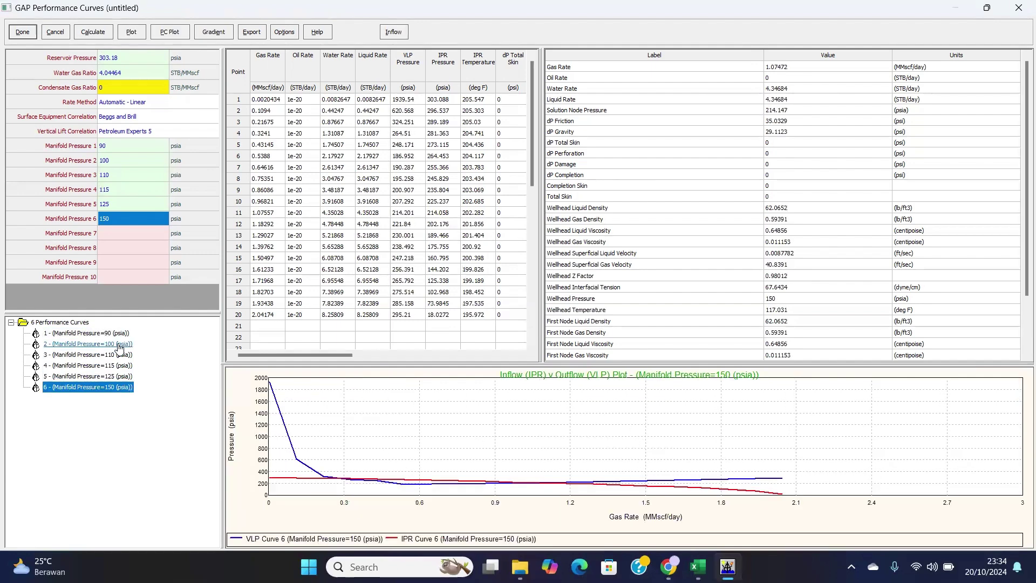
pyautogui.press('Up')
pyautogui.press('Up')
pyautogui.press('Up')
pyautogui.press('Up')
pyautogui.press('Up')
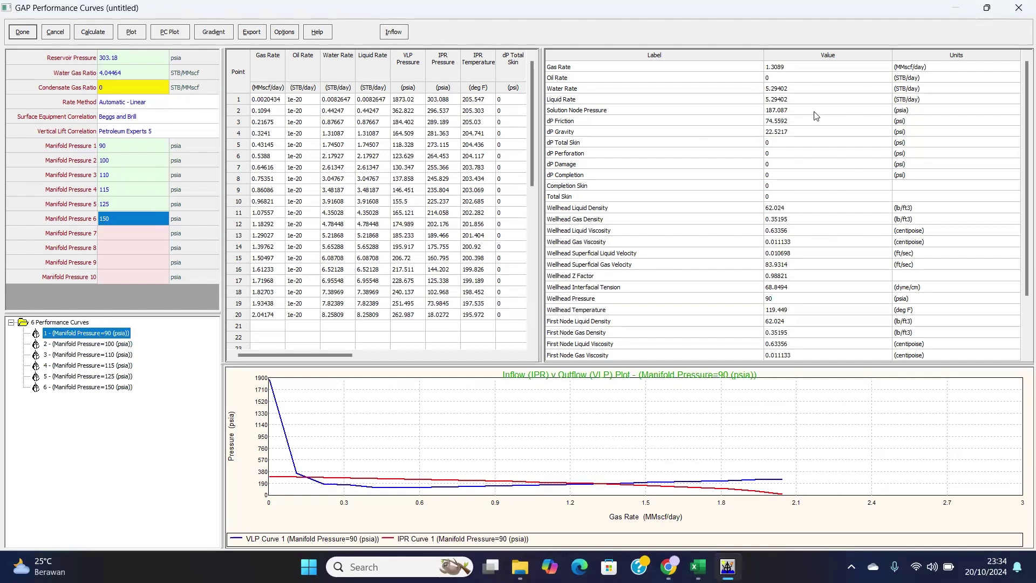
pyautogui.click(113, 346)
pyautogui.click(113, 345)
pyautogui.click(22, 33)
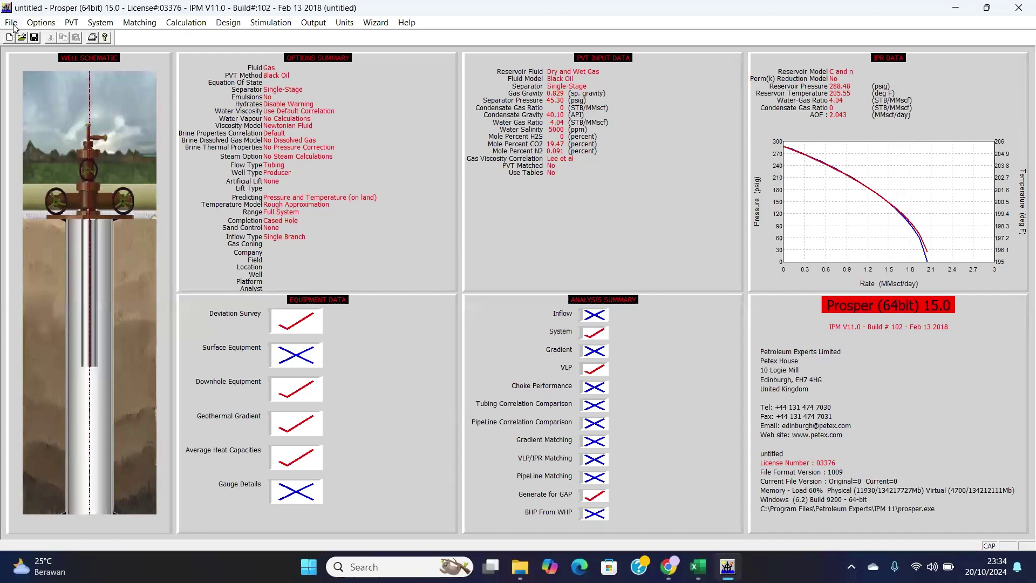
# Save the Prosper well model as an output data file named Sumur X-1 in the TA project folder.
pyautogui.click(13, 23)
pyautogui.click(40, 66)
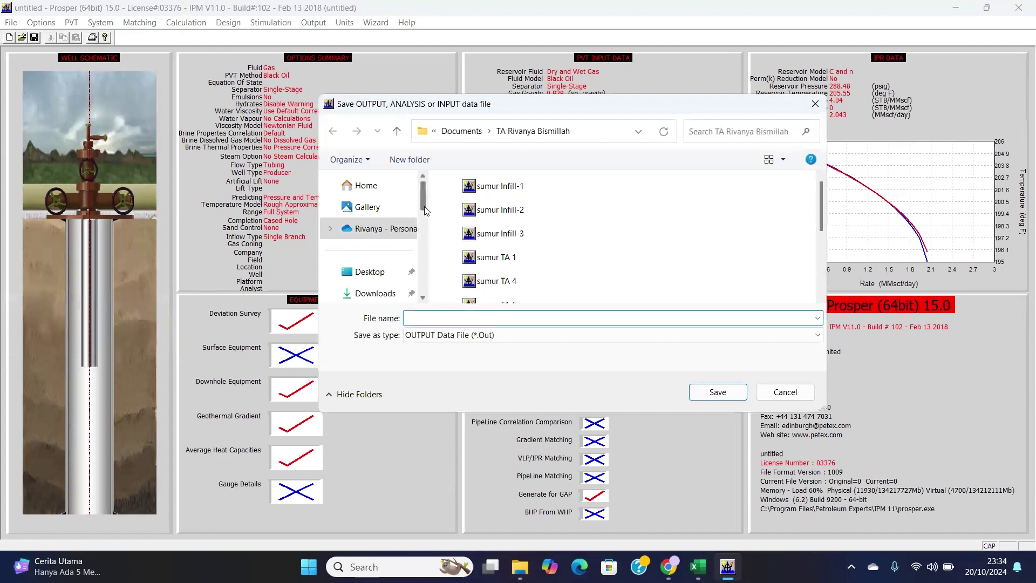
pyautogui.scroll(-3, 377, 232)
pyautogui.click(395, 204)
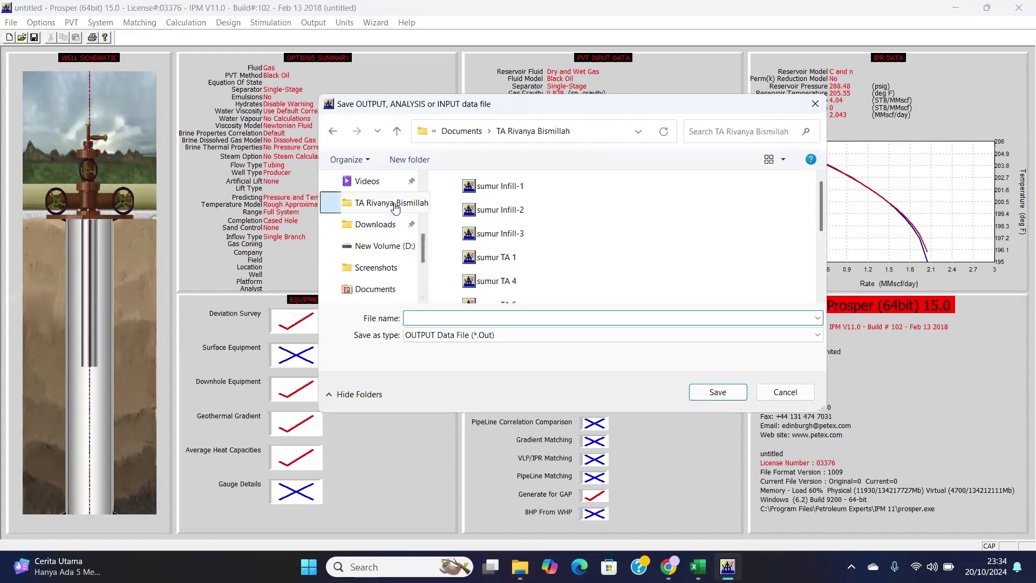
pyautogui.click(462, 318)
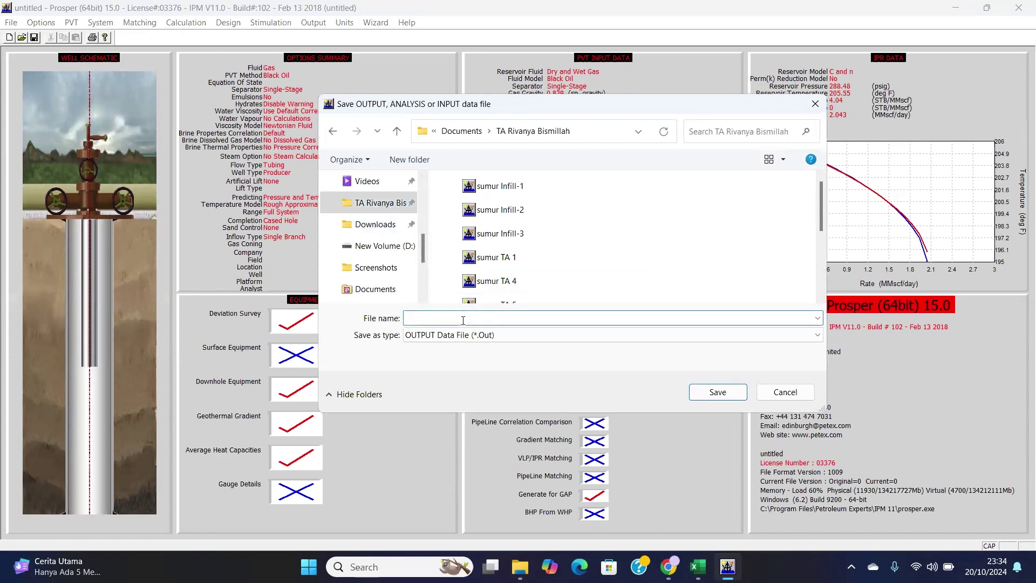
pyautogui.write('Sumur')
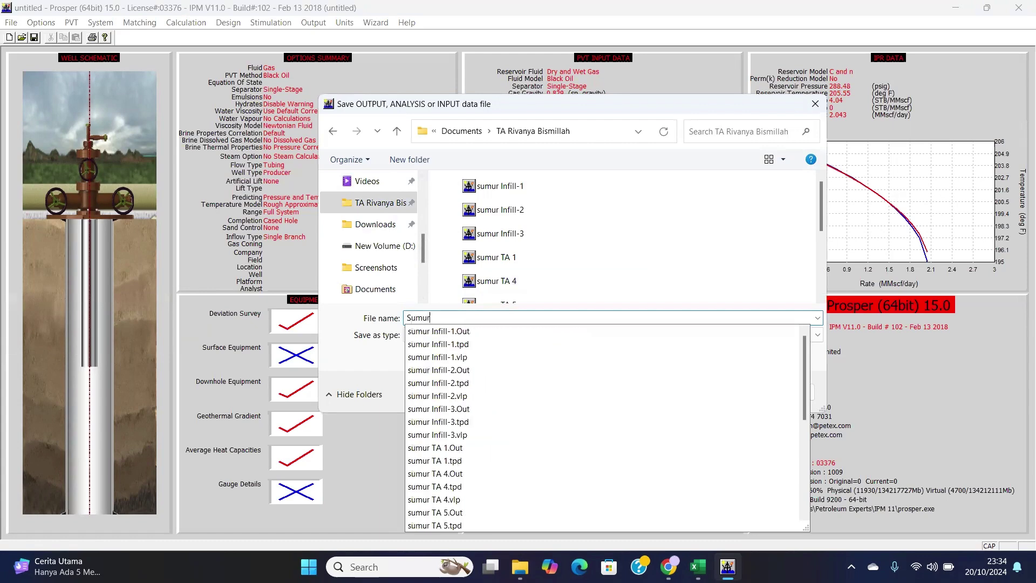
pyautogui.write(' X-1')
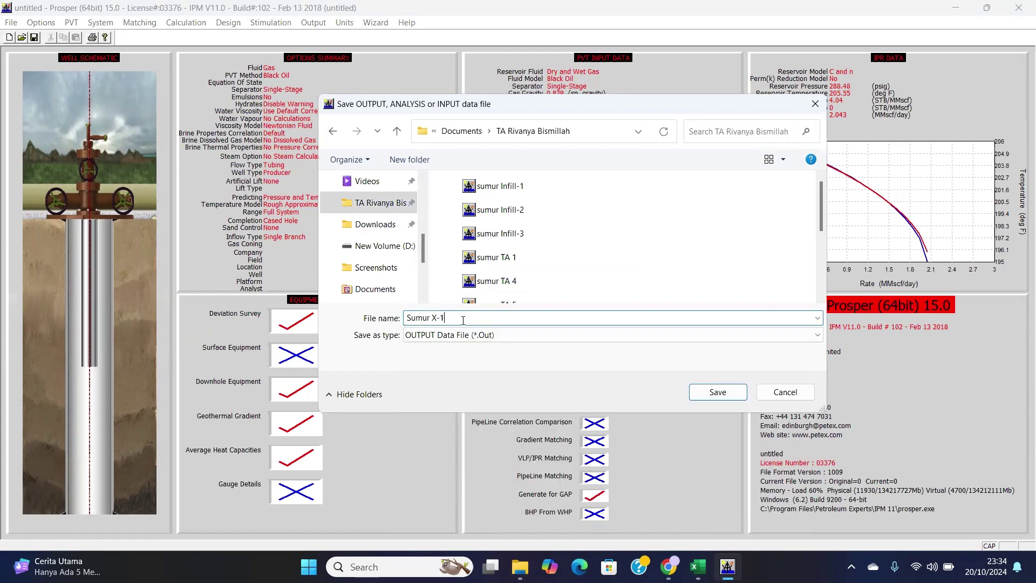
pyautogui.click(720, 392)
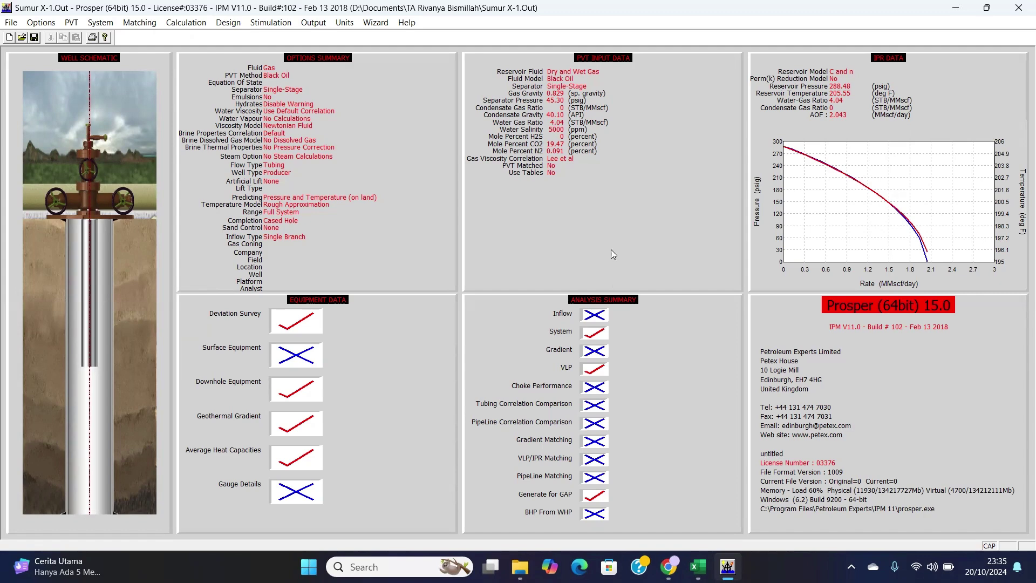
# Launch Gap.exe from the IPM run folder, dismiss the startup error and maximize the GAP window.
pyautogui.moveTo(520, 567)
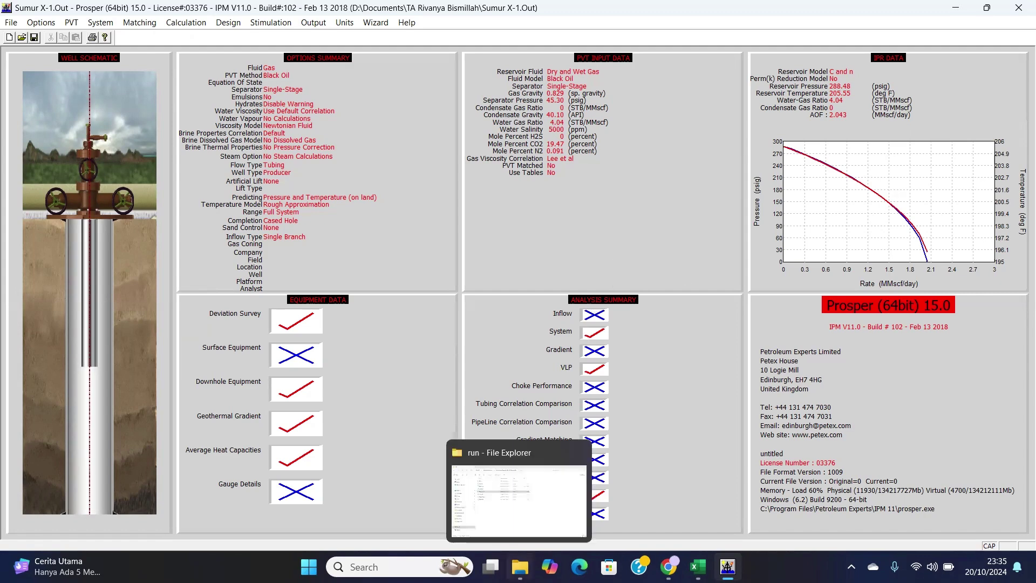
pyautogui.click(518, 501)
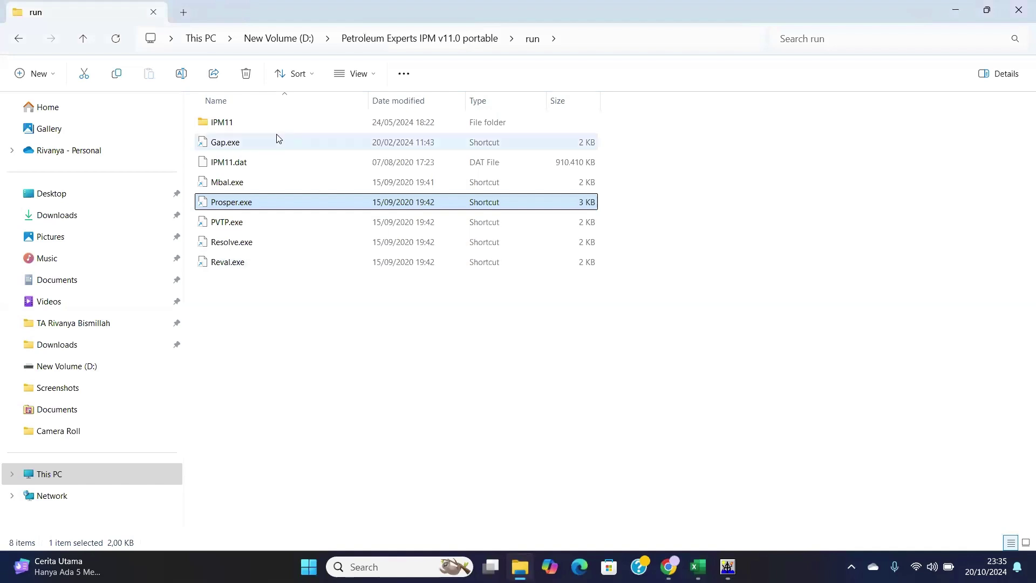
pyautogui.doubleClick(294, 143)
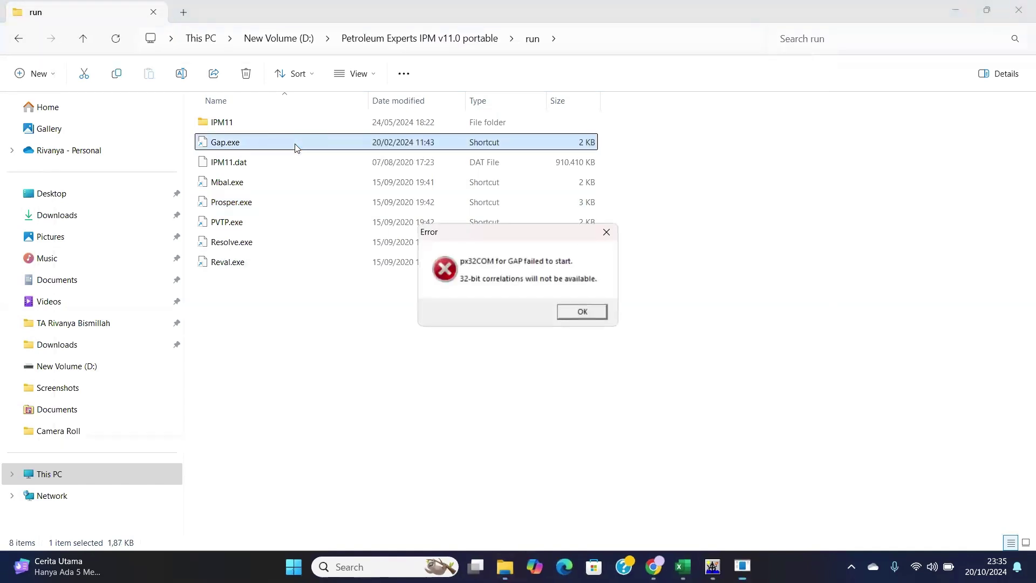
pyautogui.click(594, 316)
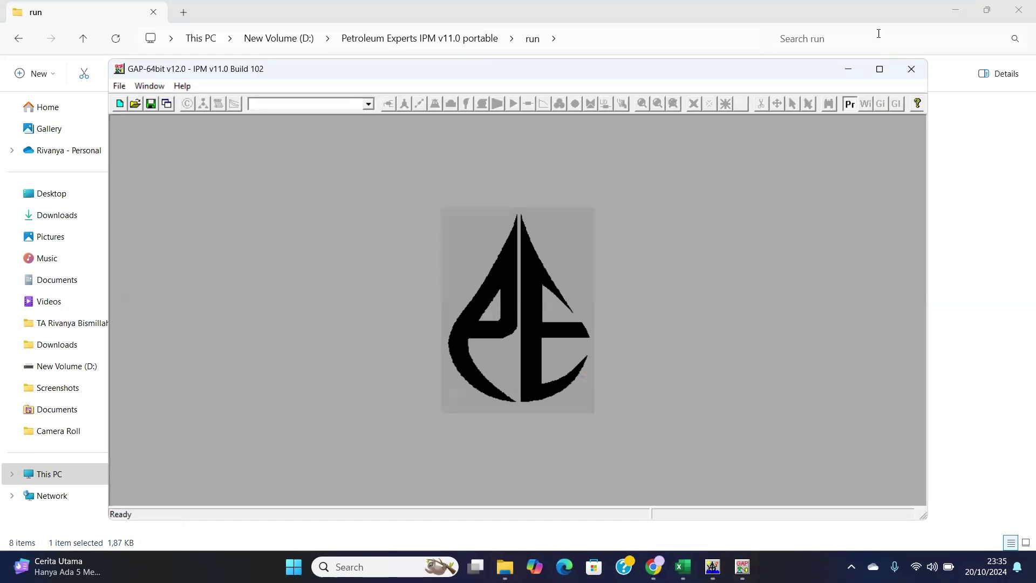
pyautogui.click(878, 70)
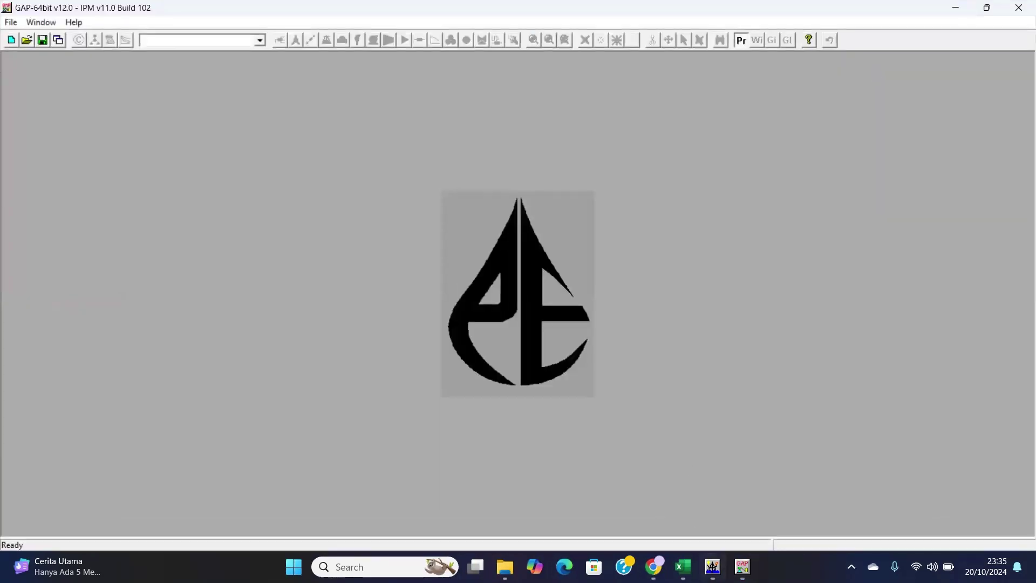
# Close the Prosper session of Sumur X-1 and create a new production system file in GAP.
pyautogui.moveTo(712, 566)
pyautogui.click(773, 452)
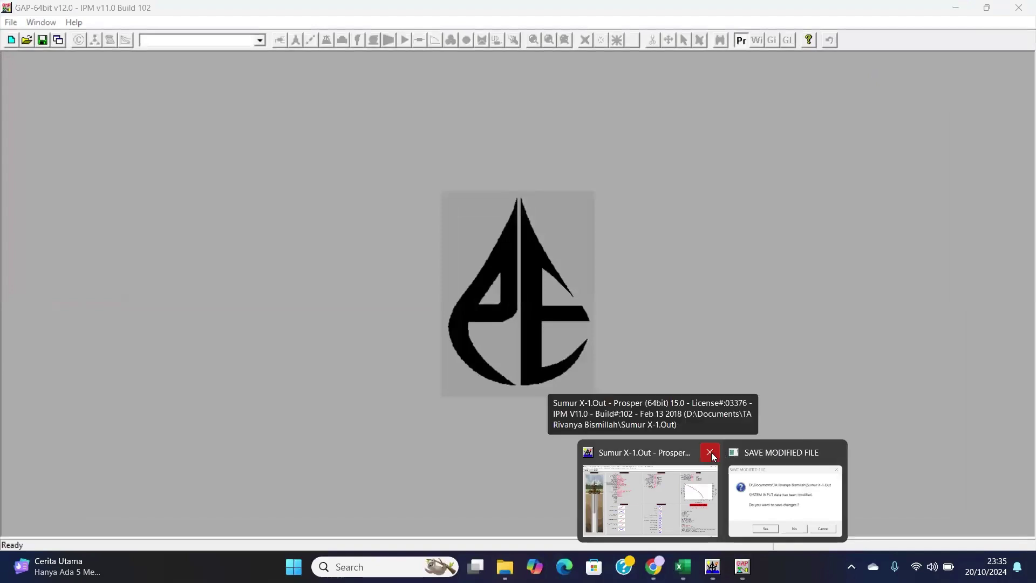
pyautogui.click(788, 497)
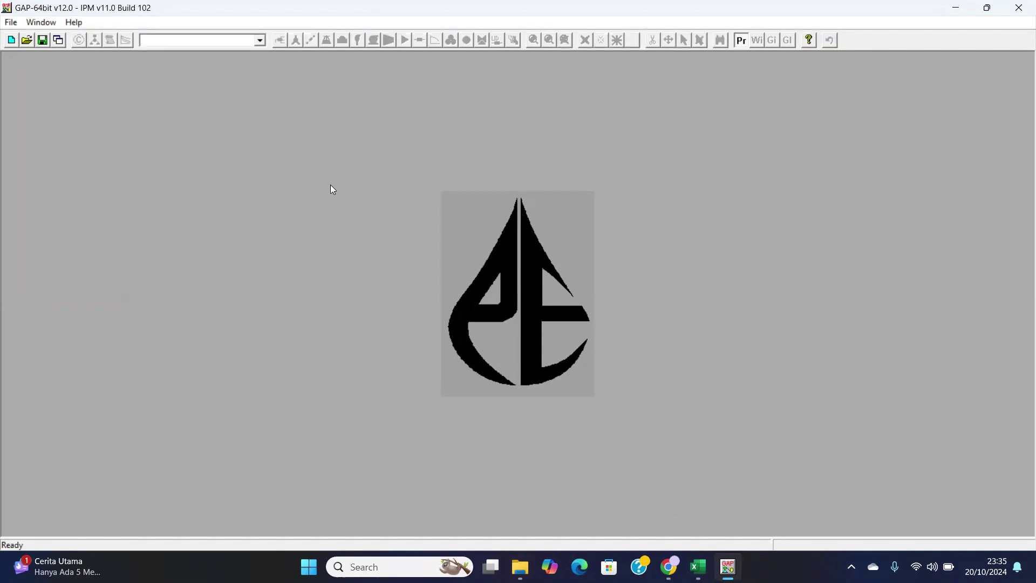
pyautogui.click(15, 26)
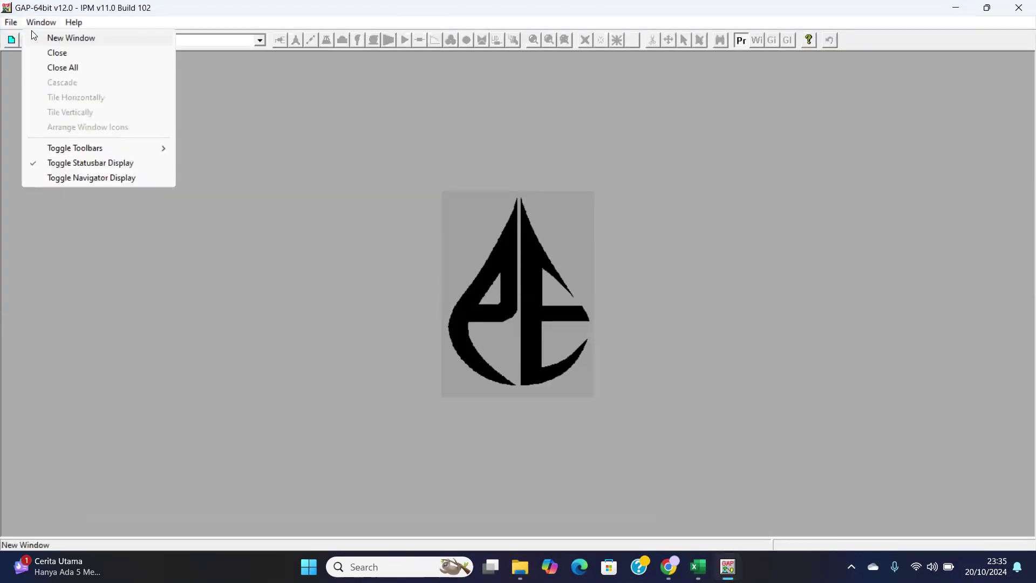
pyautogui.click(23, 37)
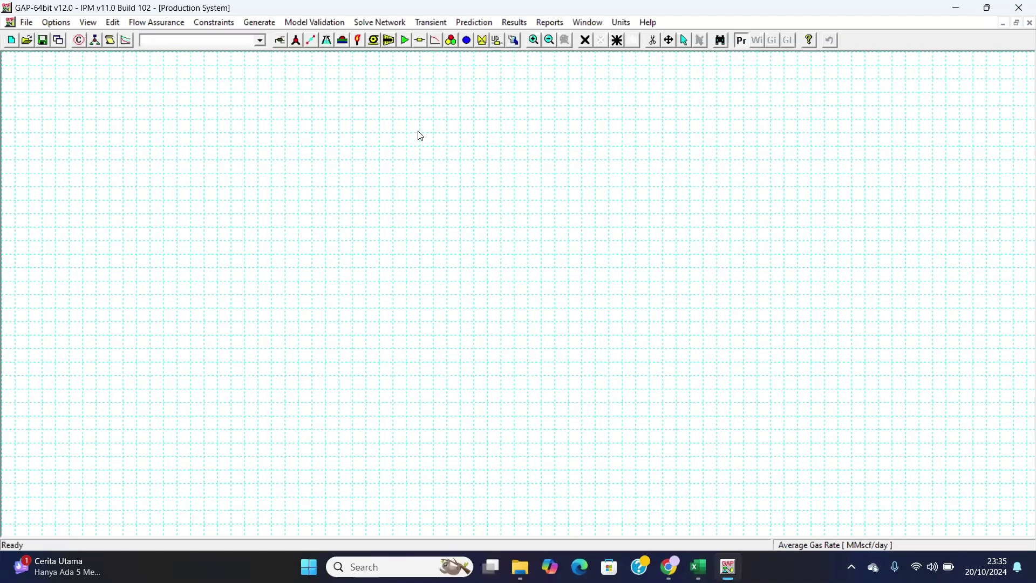
# Hide the production system's background grid and show it again.
pyautogui.click(87, 24)
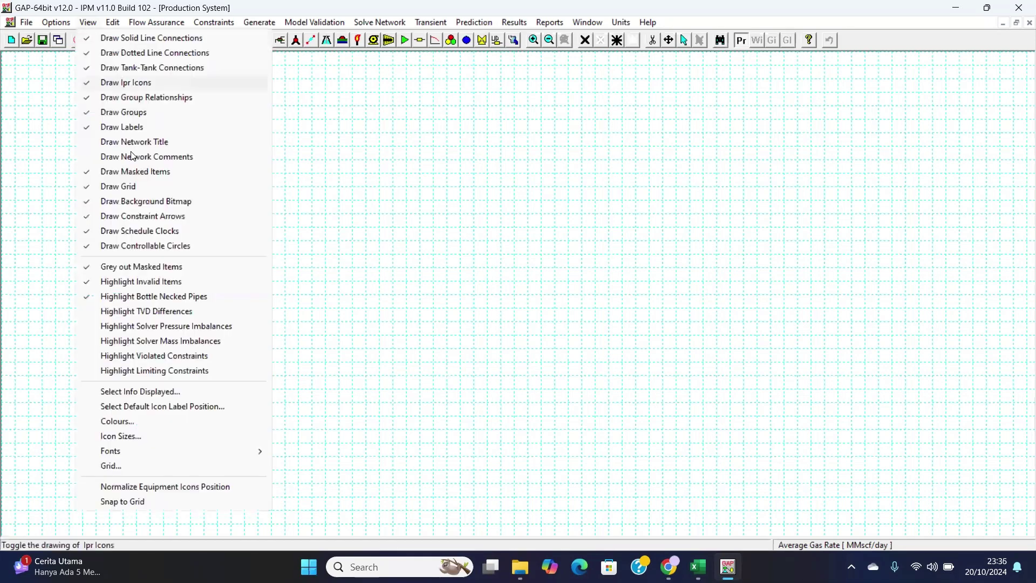
pyautogui.click(414, 180)
pyautogui.click(92, 21)
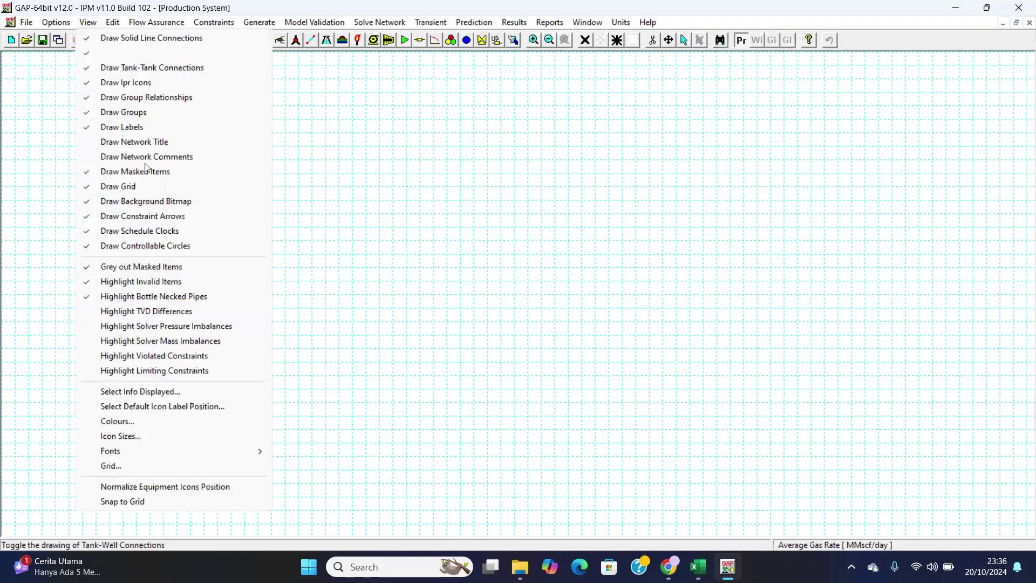
pyautogui.click(142, 189)
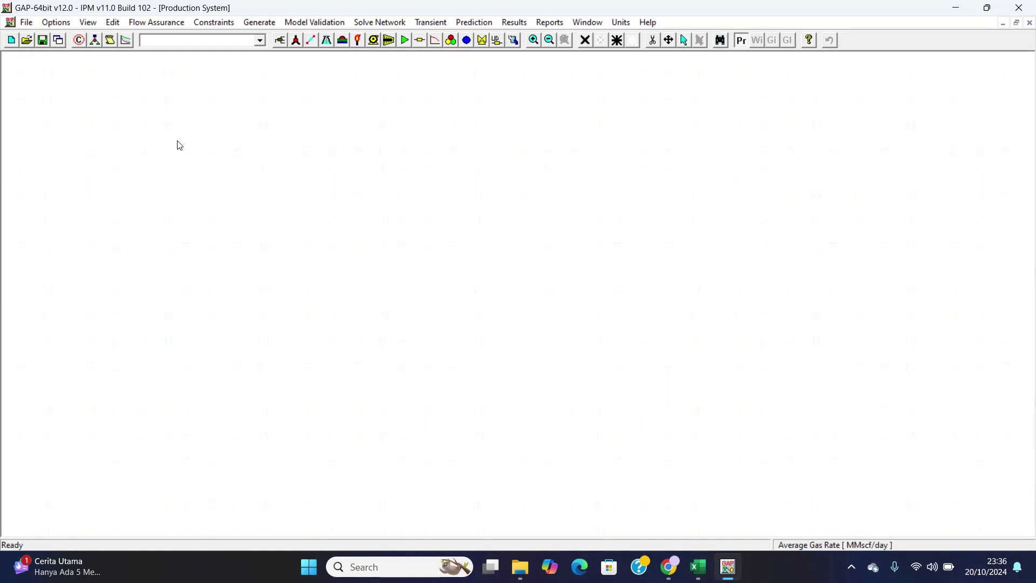
pyautogui.click(93, 26)
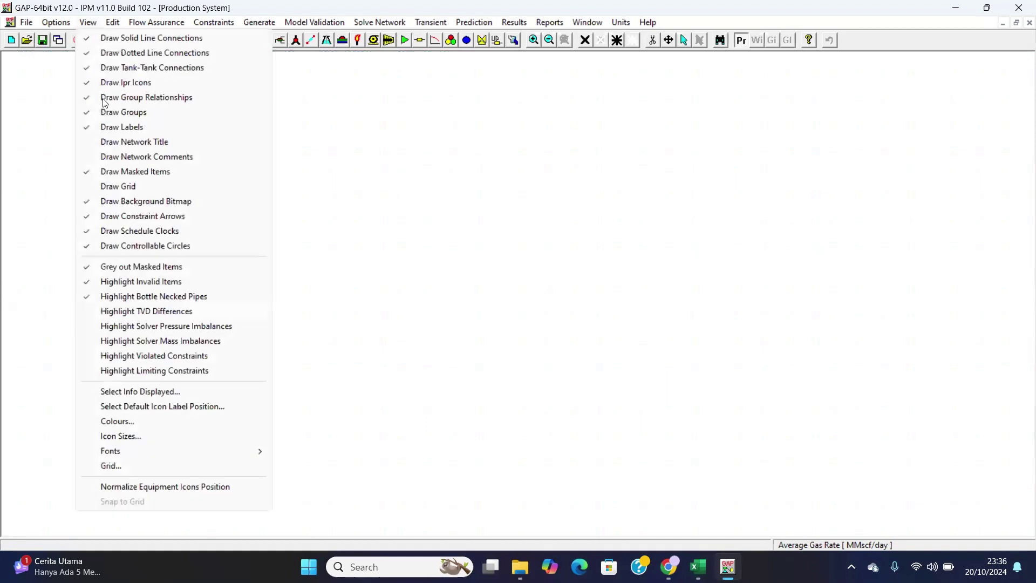
pyautogui.click(115, 190)
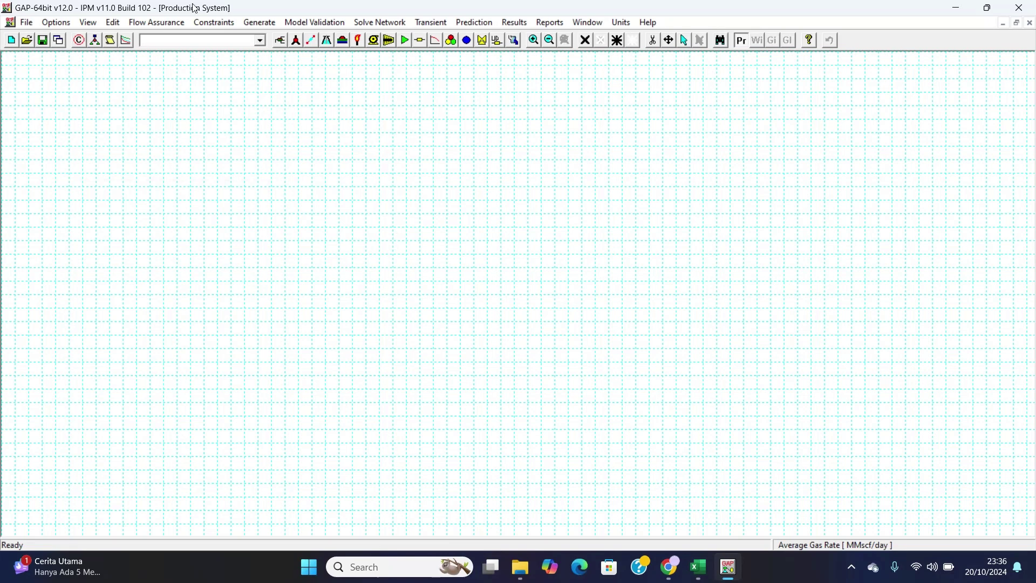
# Set the input unit of Pressure to psia in the unit system and apply it.
pyautogui.click(621, 23)
pyautogui.click(650, 38)
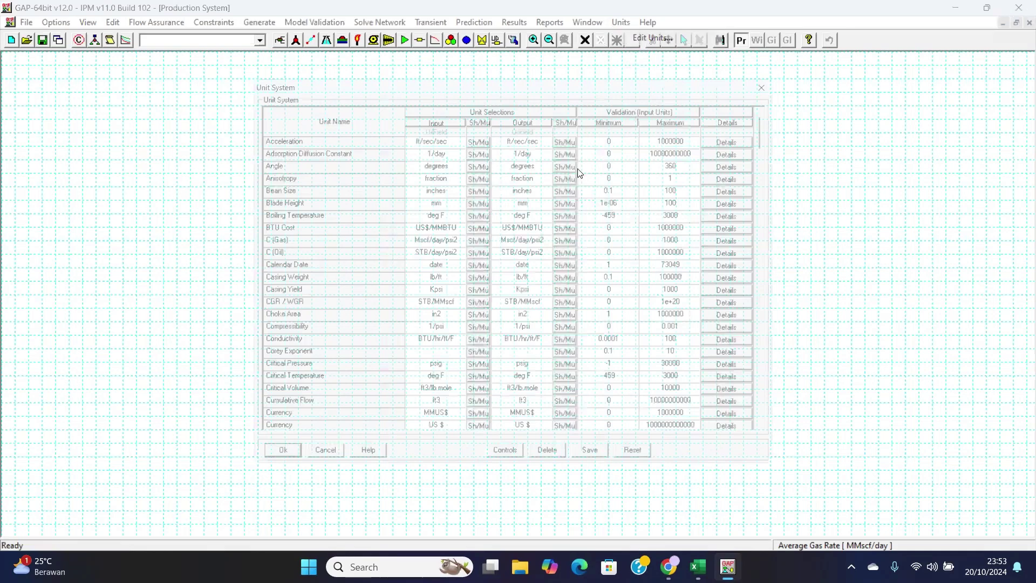
pyautogui.moveTo(786, 135); pyautogui.dragTo(789, 319)
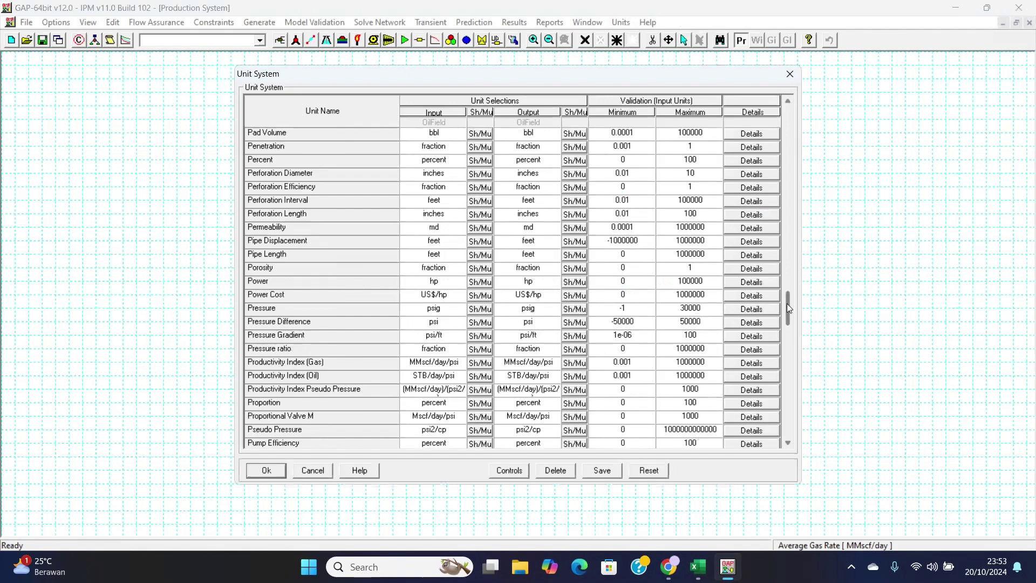
pyautogui.moveTo(787, 308)
pyautogui.mouseDown()
pyautogui.moveTo(788, 326)
pyautogui.moveTo(784, 303)
pyautogui.mouseUp()
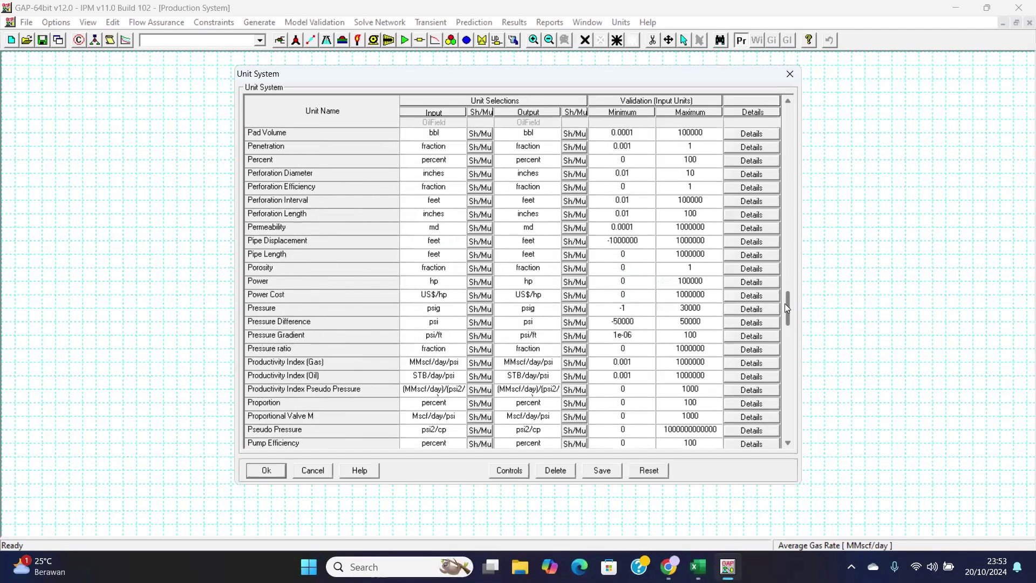
pyautogui.click(446, 311)
pyautogui.click(443, 331)
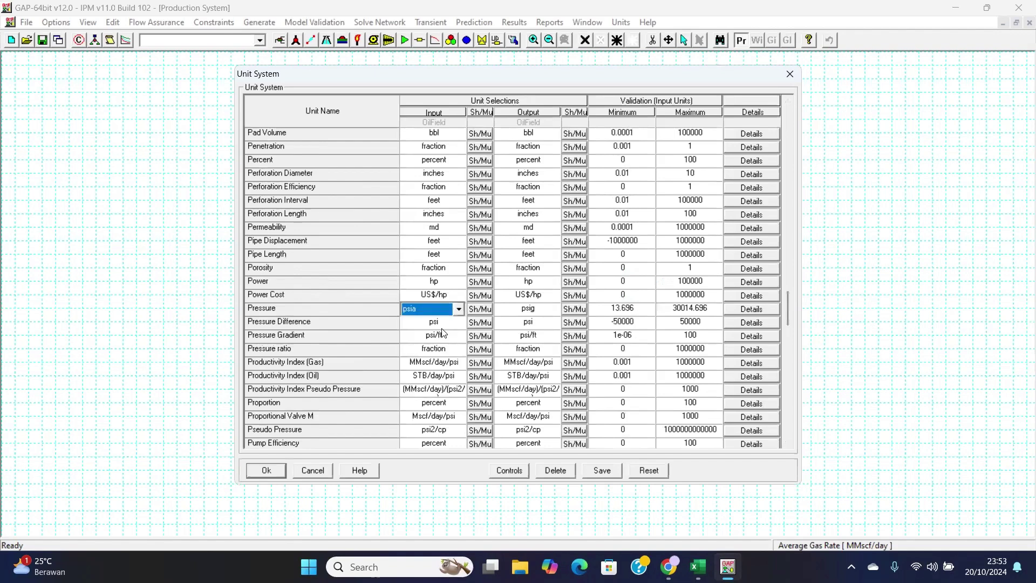
pyautogui.click(275, 471)
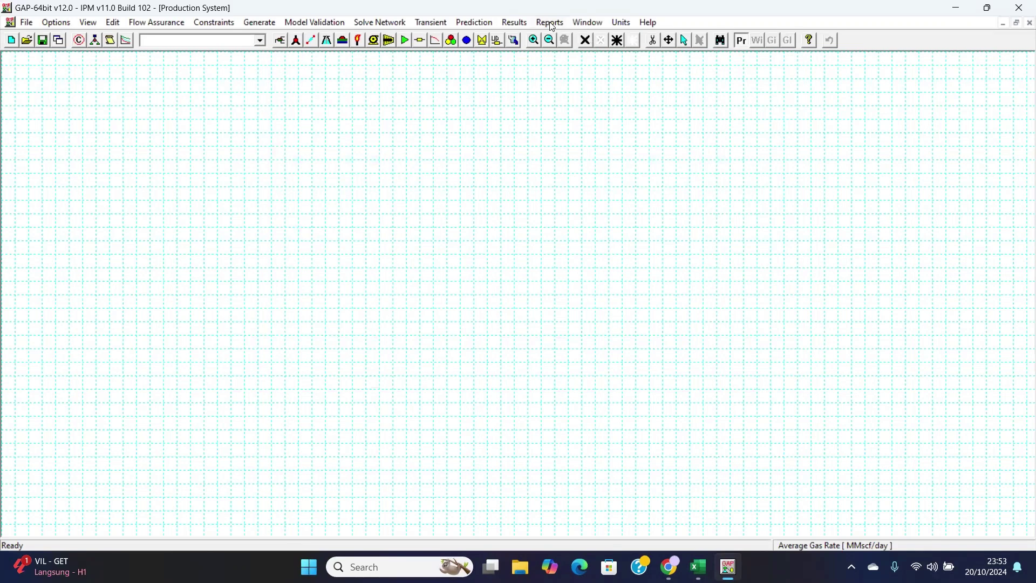
# Reopen the unit system and set the input units of Pipe Length, Pipe Displacement and Perforation Interval to m.
pyautogui.click(619, 21)
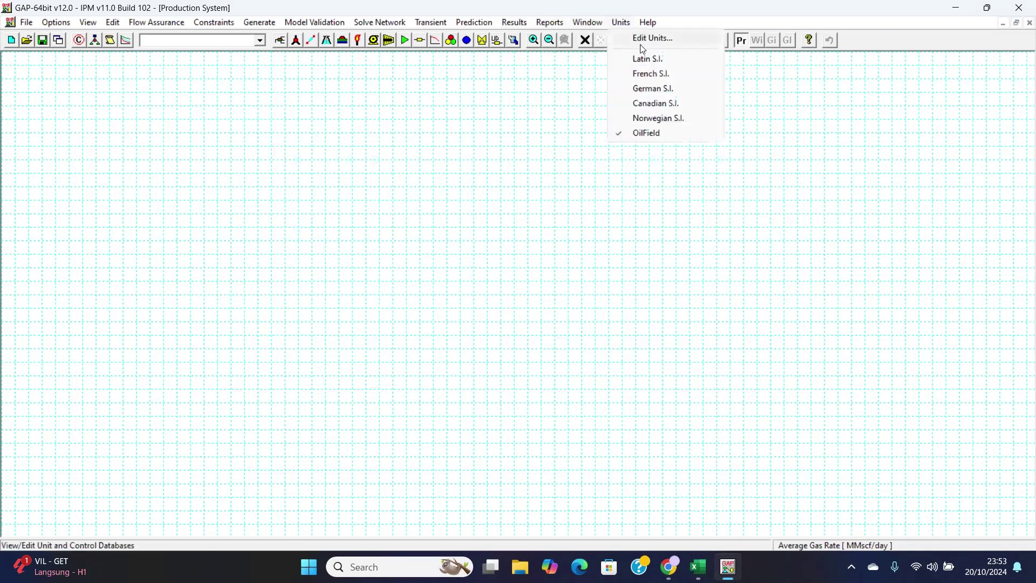
pyautogui.click(642, 47)
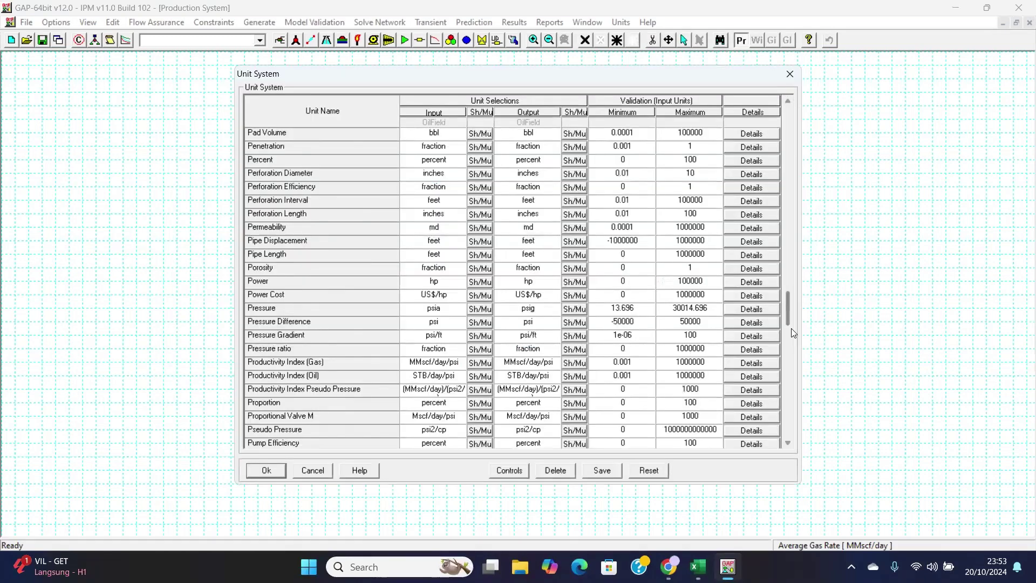
pyautogui.click(432, 255)
pyautogui.click(432, 275)
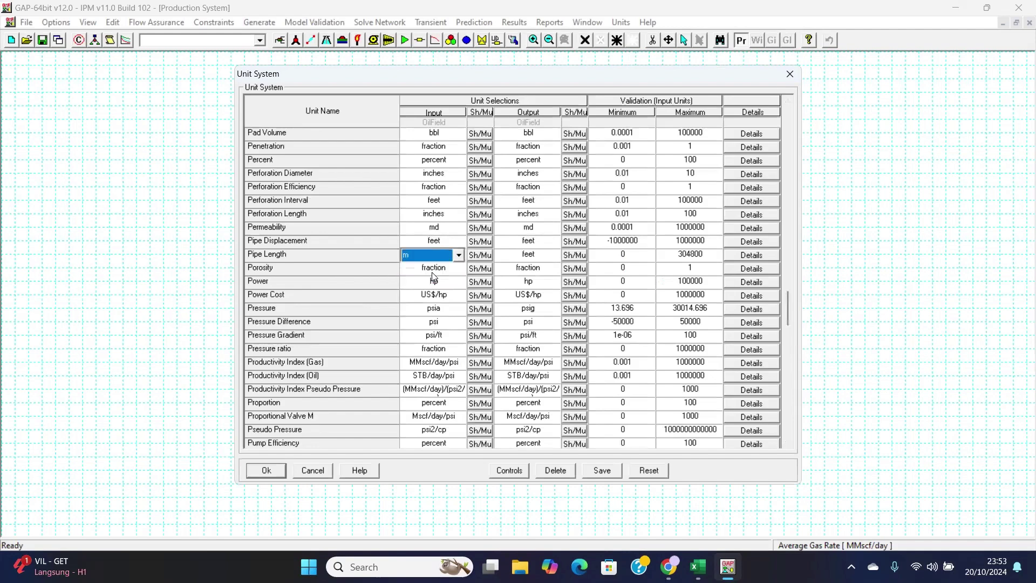
pyautogui.click(436, 241)
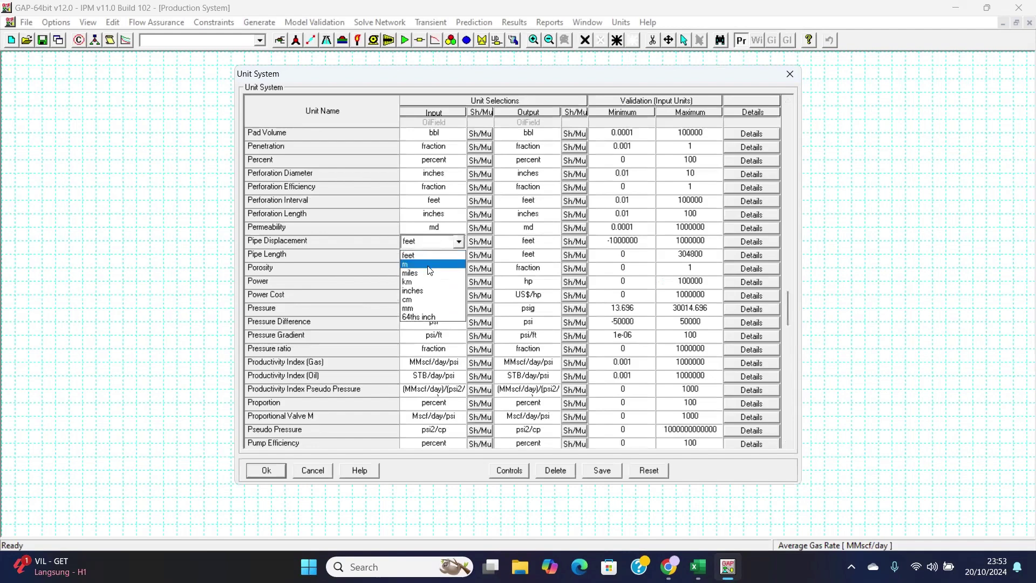
pyautogui.click(429, 266)
pyautogui.click(426, 216)
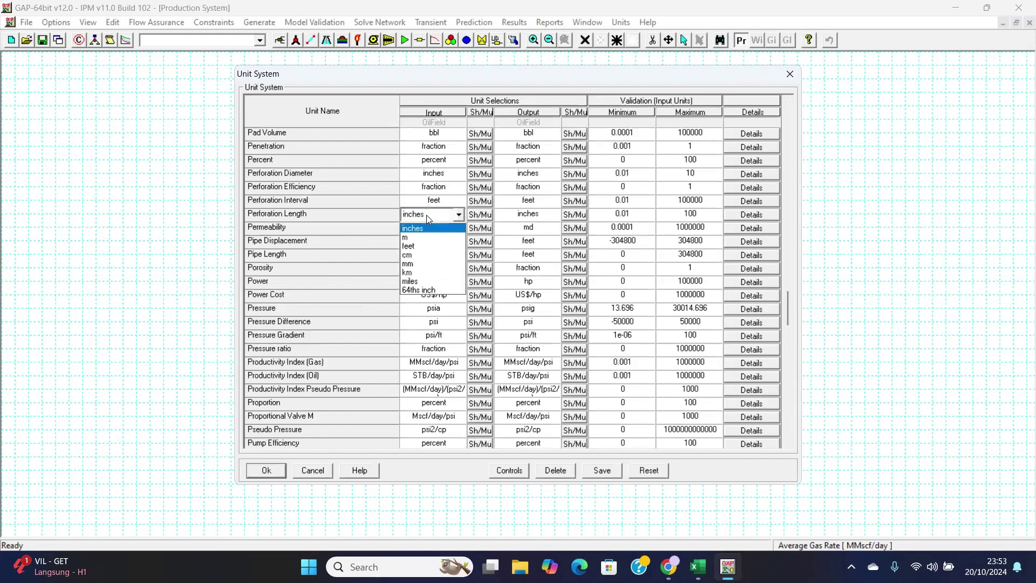
pyautogui.click(426, 215)
pyautogui.click(427, 204)
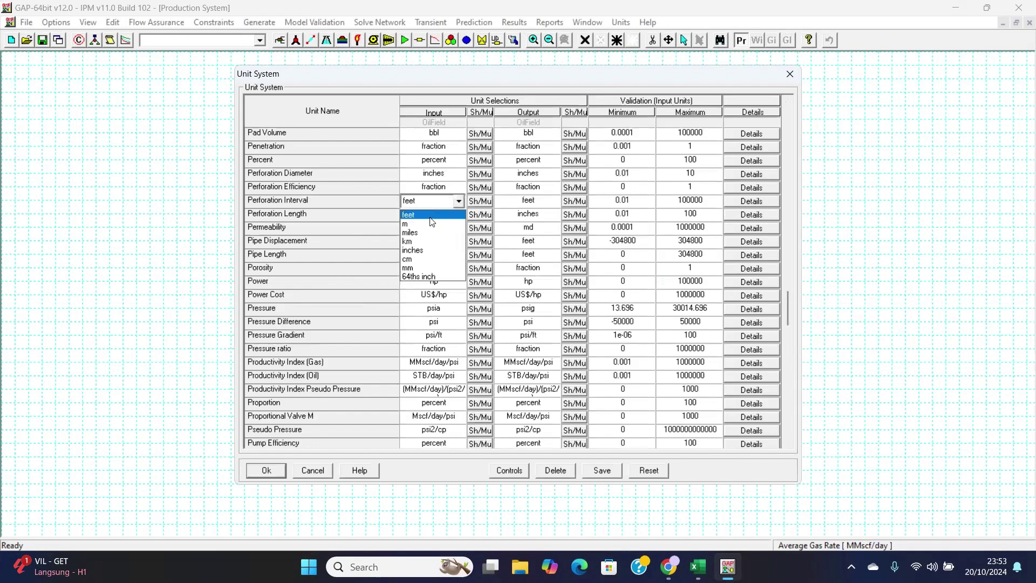
pyautogui.click(431, 223)
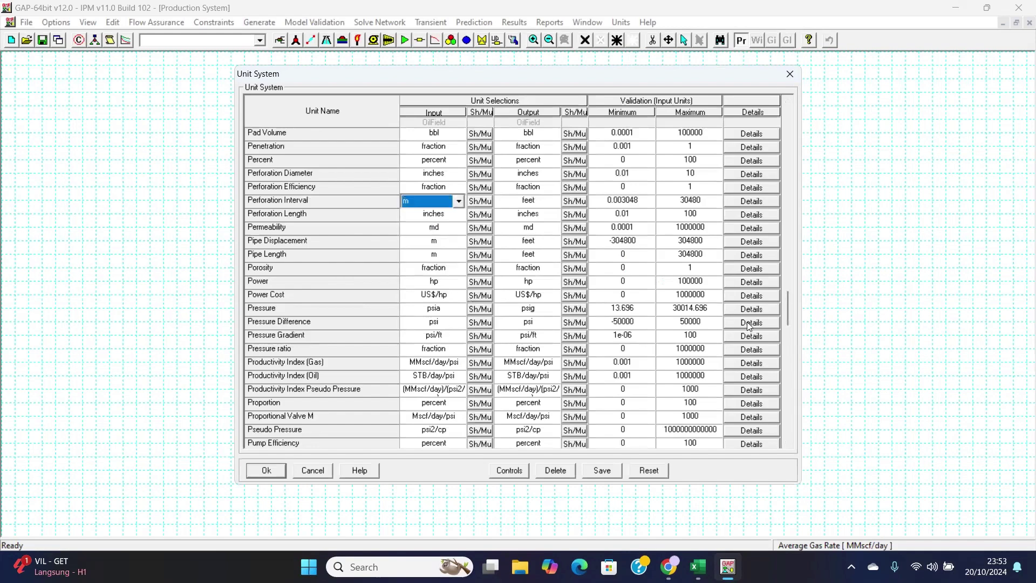
# Set the input unit of Tubing Depth to m and apply the unit system.
pyautogui.moveTo(790, 314); pyautogui.dragTo(784, 427)
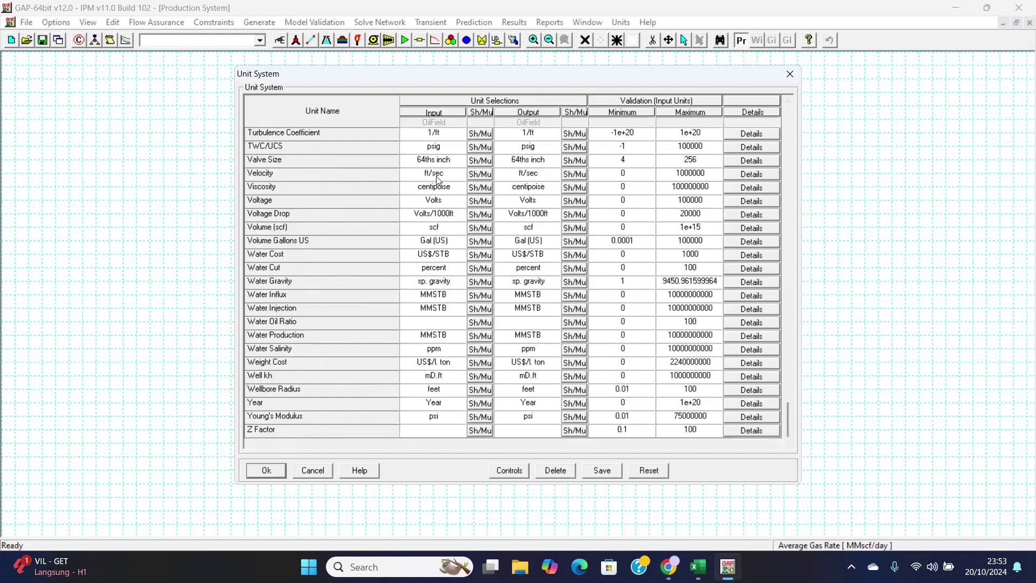
pyautogui.scroll(1, 785, 399)
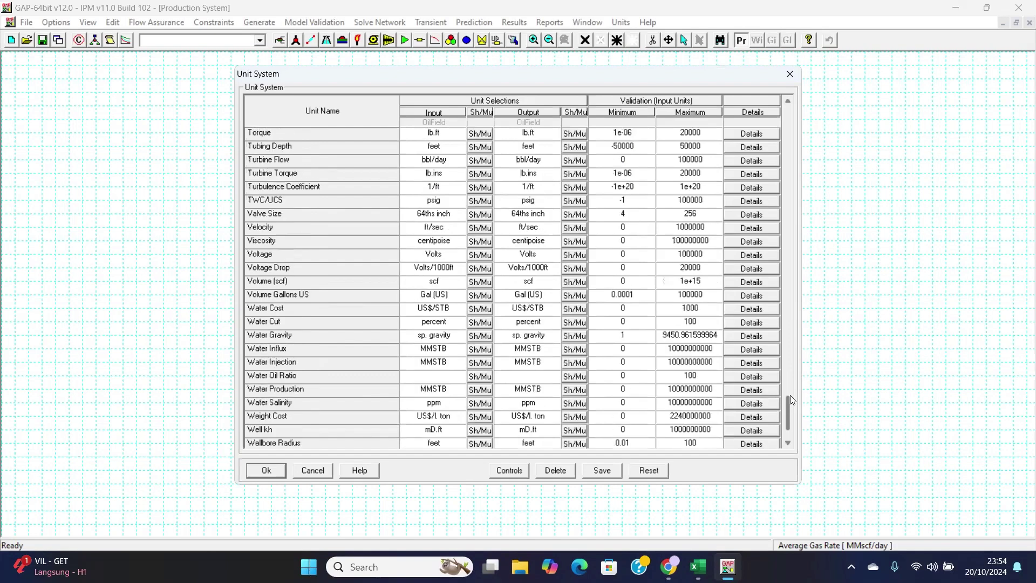
pyautogui.click(438, 150)
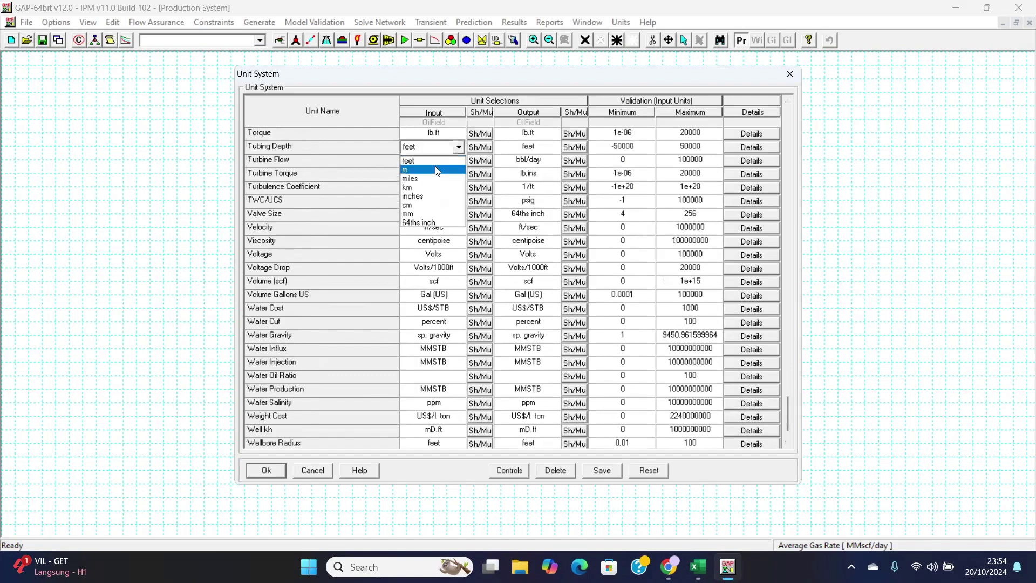
pyautogui.click(438, 171)
pyautogui.click(267, 471)
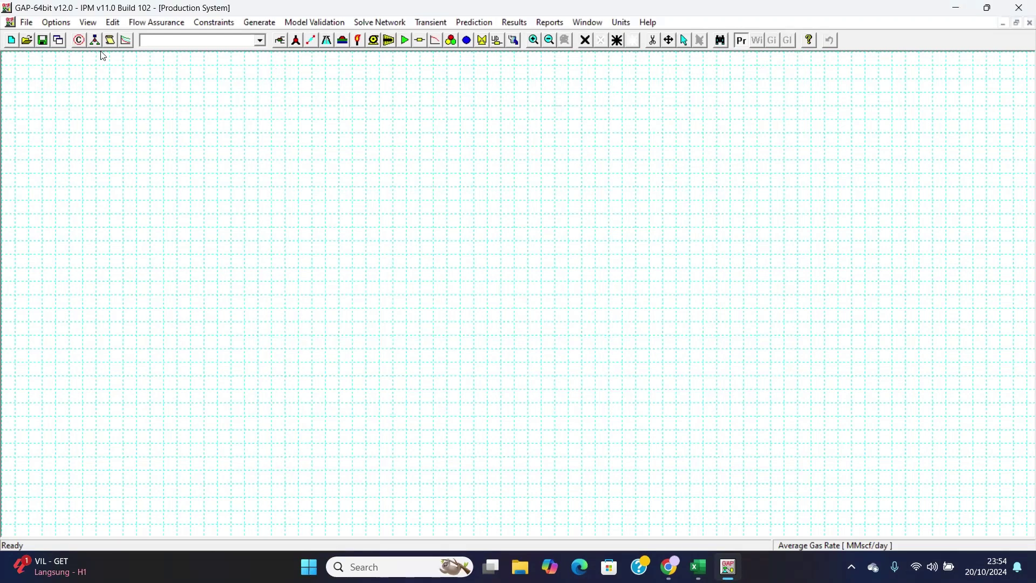
# Add a tank labelled Res Y in the lower middle of the production system.
pyautogui.click(343, 41)
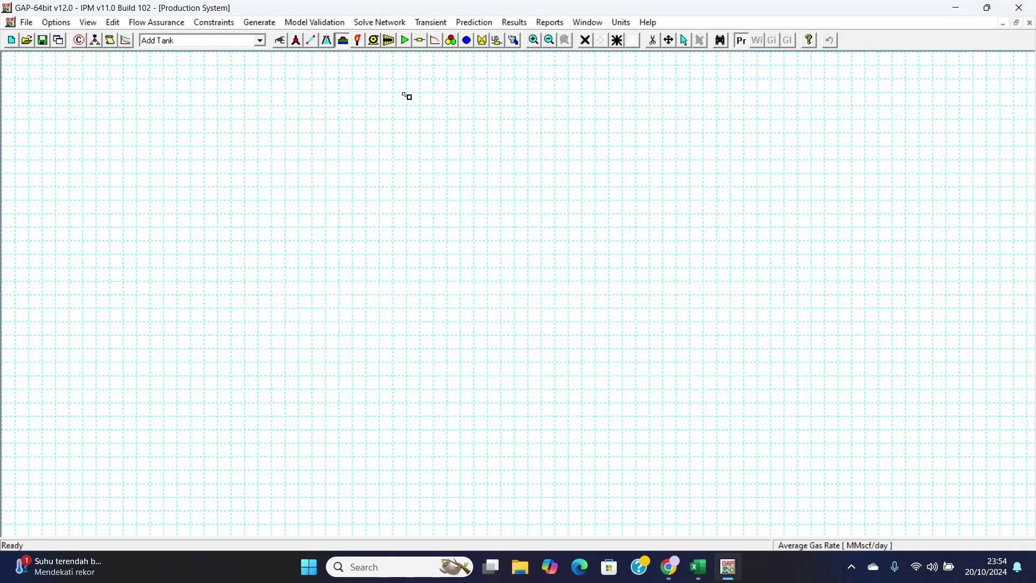
pyautogui.click(548, 388)
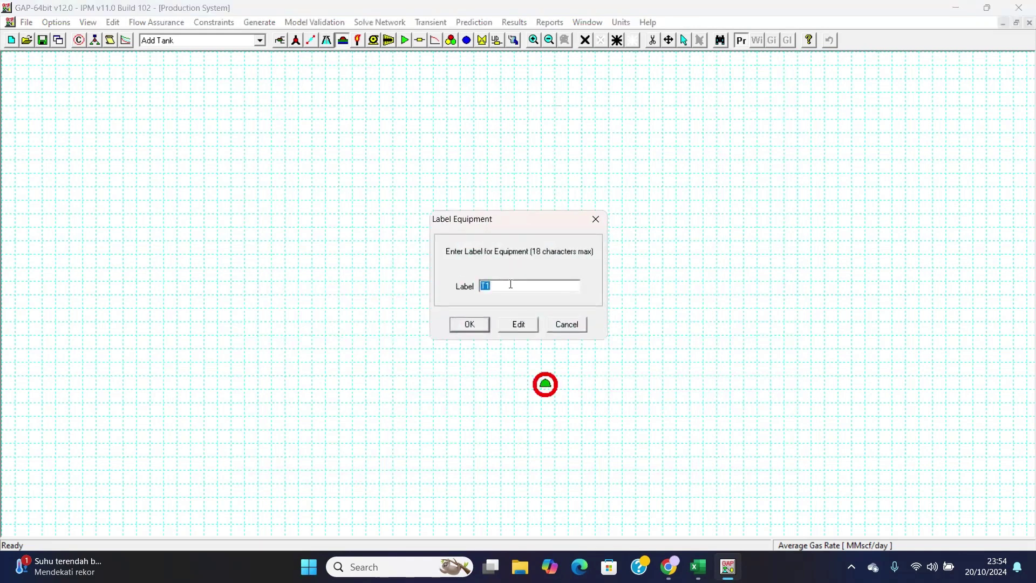
pyautogui.press('BackSpace')
pyautogui.write('Res Y')
pyautogui.click(465, 323)
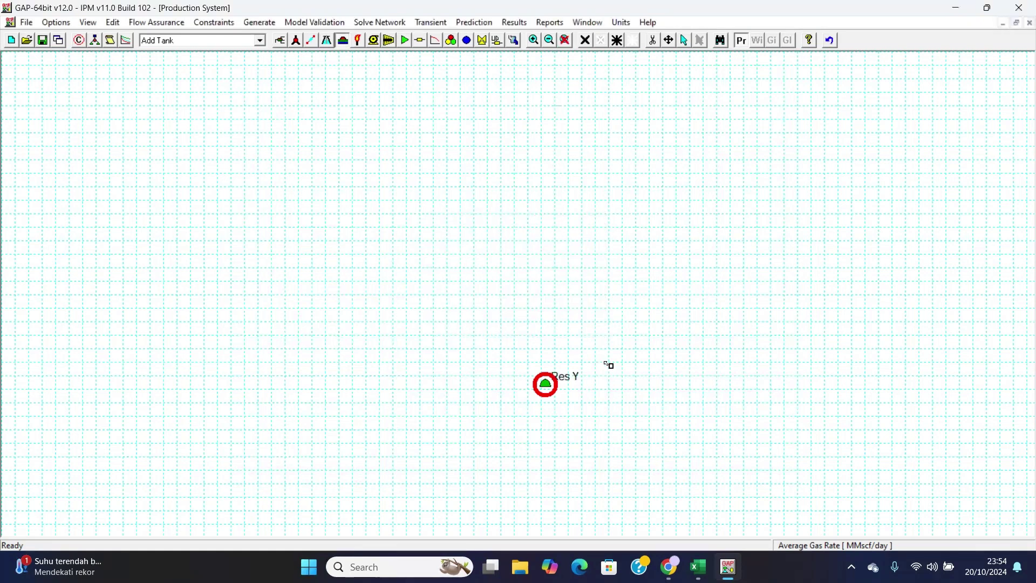
# Move the Res Y tank slightly lower and to the left on the network canvas.
pyautogui.click(667, 41)
pyautogui.moveTo(551, 383)
pyautogui.mouseDown()
pyautogui.moveTo(570, 383)
pyautogui.moveTo(551, 384)
pyautogui.mouseUp()
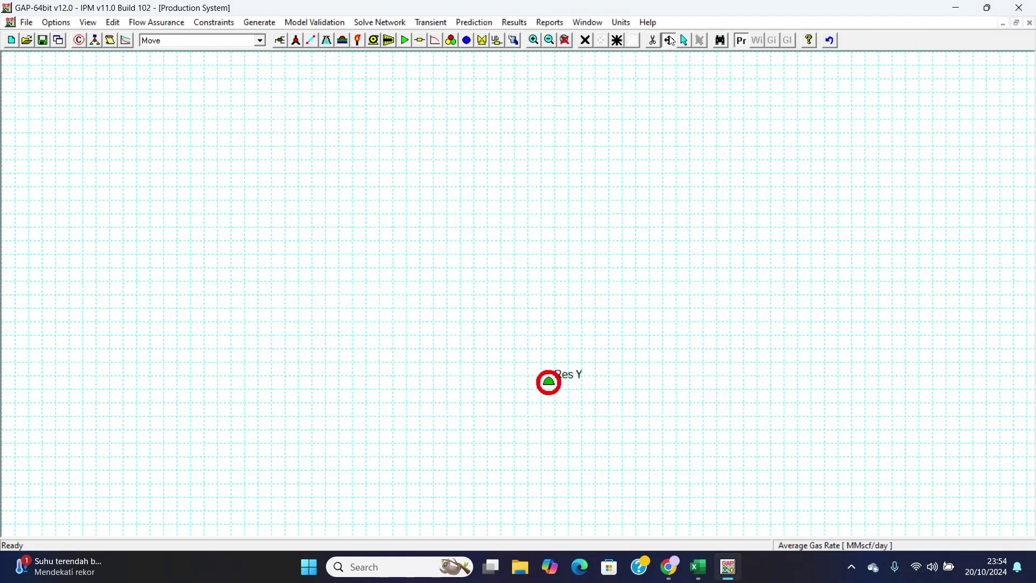
pyautogui.click(669, 40)
pyautogui.moveTo(836, 302); pyautogui.dragTo(793, 345)
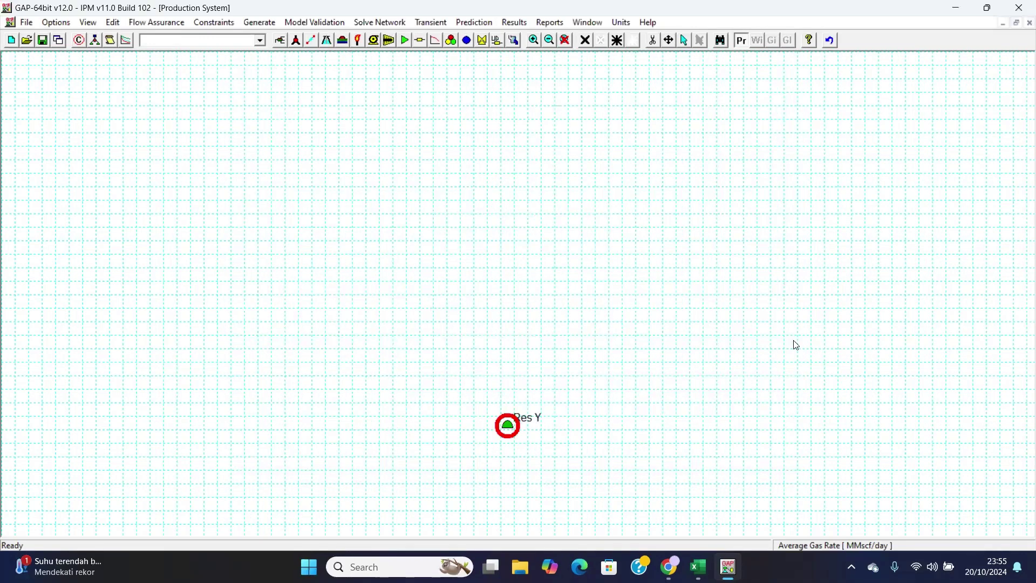
# Add a well labelled X-2 directly above the Res Y tank.
pyautogui.click(332, 41)
pyautogui.click(507, 331)
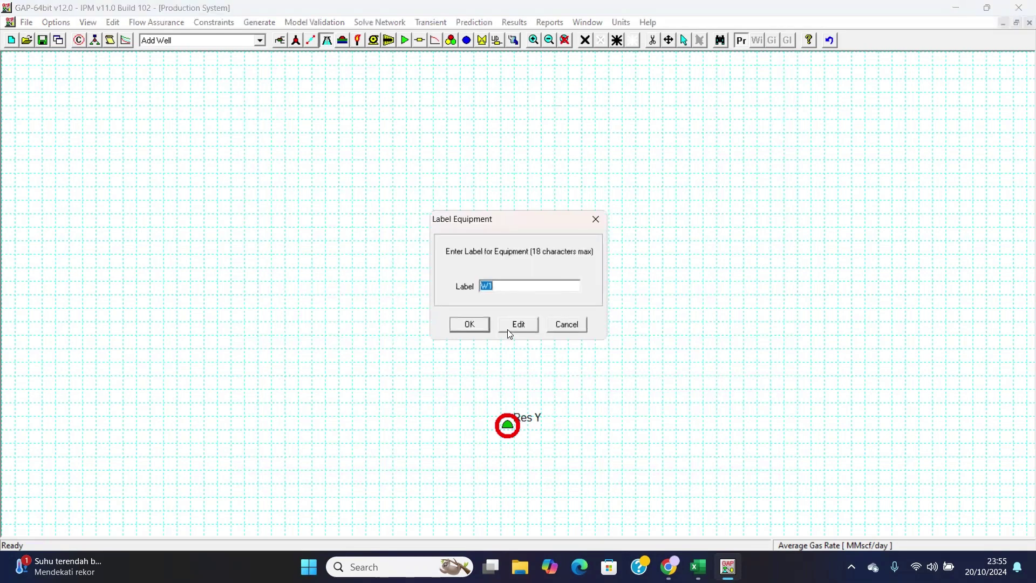
pyautogui.click(509, 284)
pyautogui.press('BackSpace')
pyautogui.press('BackSpace')
pyautogui.write('X-2')
pyautogui.click(467, 325)
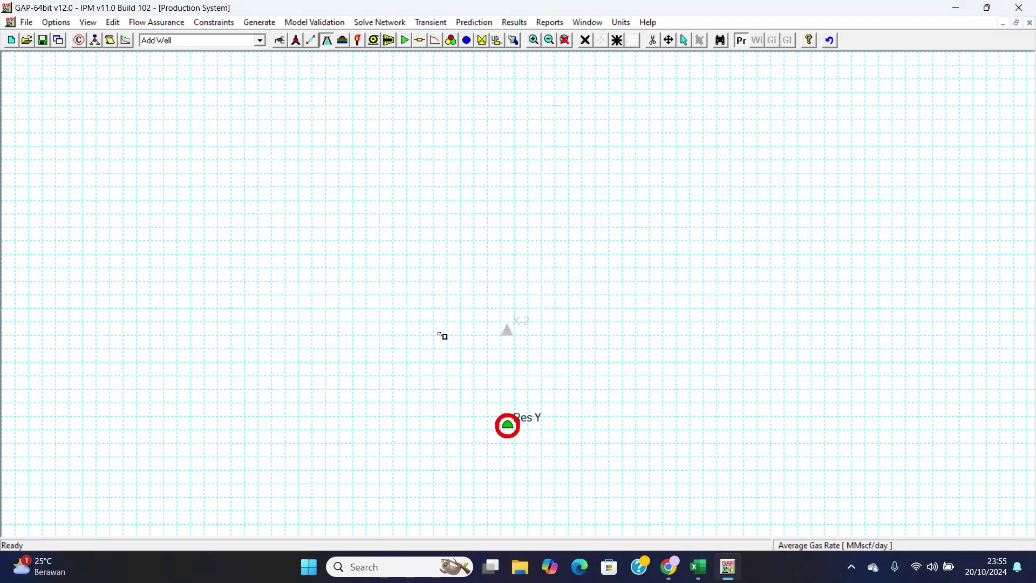
# Add two more wells level with X-2, labelled X-1 on its left and X-3 on its right.
pyautogui.click(410, 331)
pyautogui.press('BackSpace')
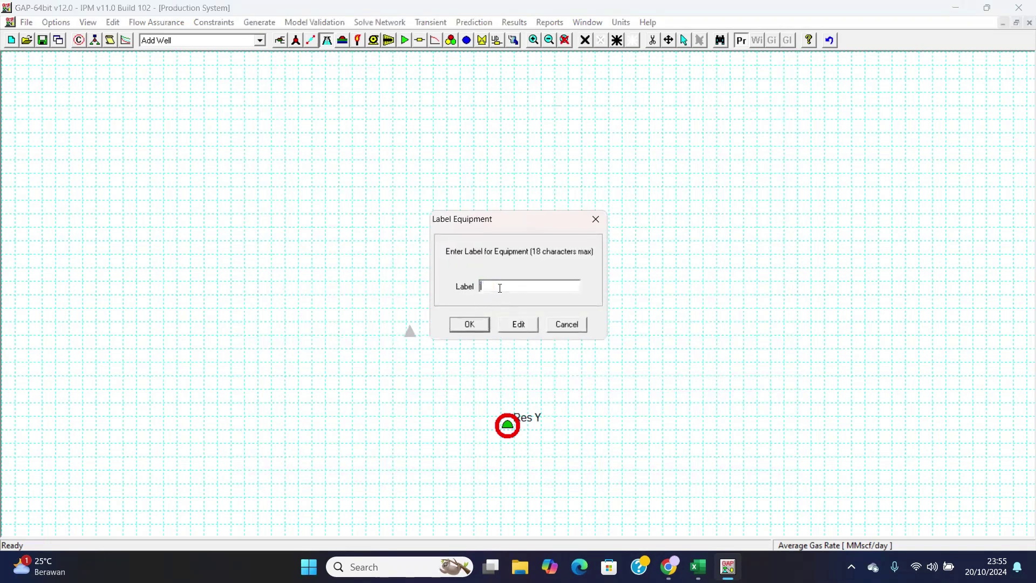
pyautogui.write('X-1')
pyautogui.click(476, 325)
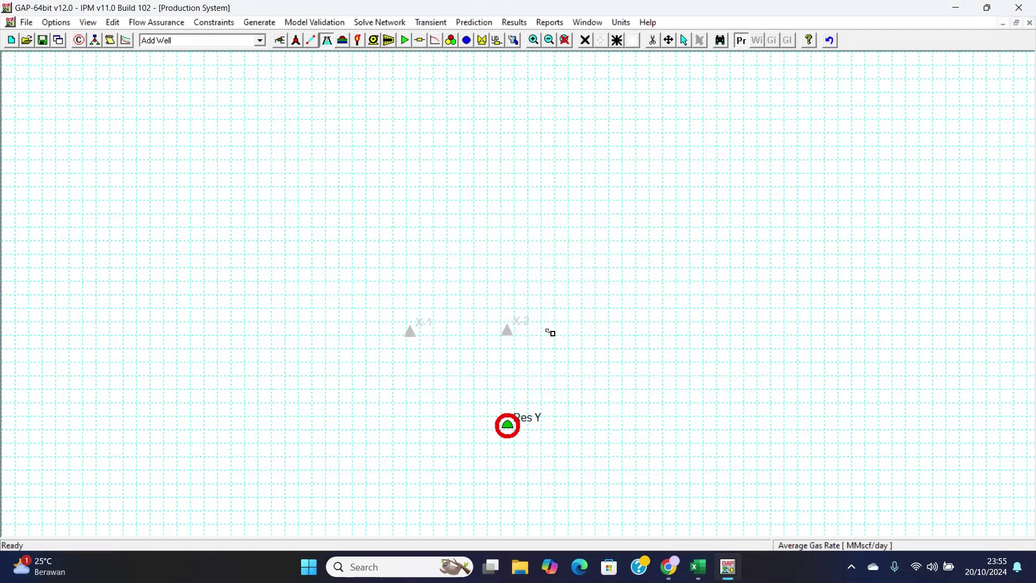
pyautogui.click(602, 331)
pyautogui.write('X')
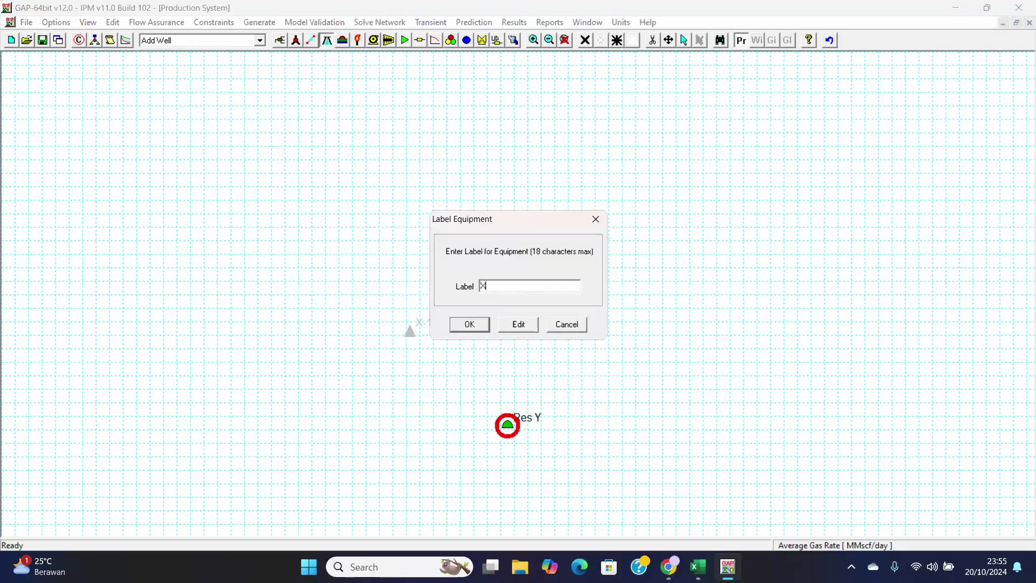
pyautogui.write('-3')
pyautogui.click(469, 324)
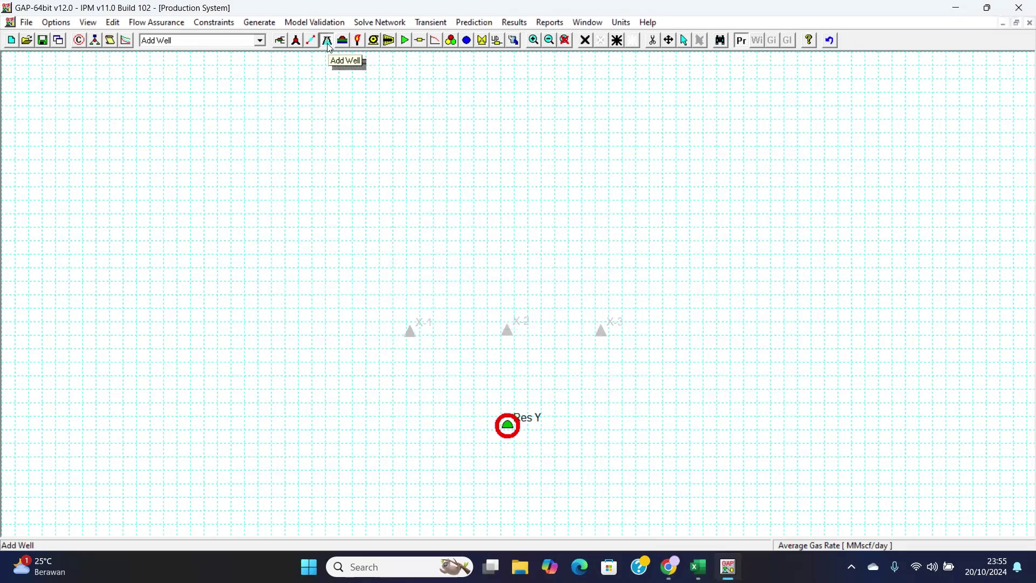
pyautogui.click(328, 47)
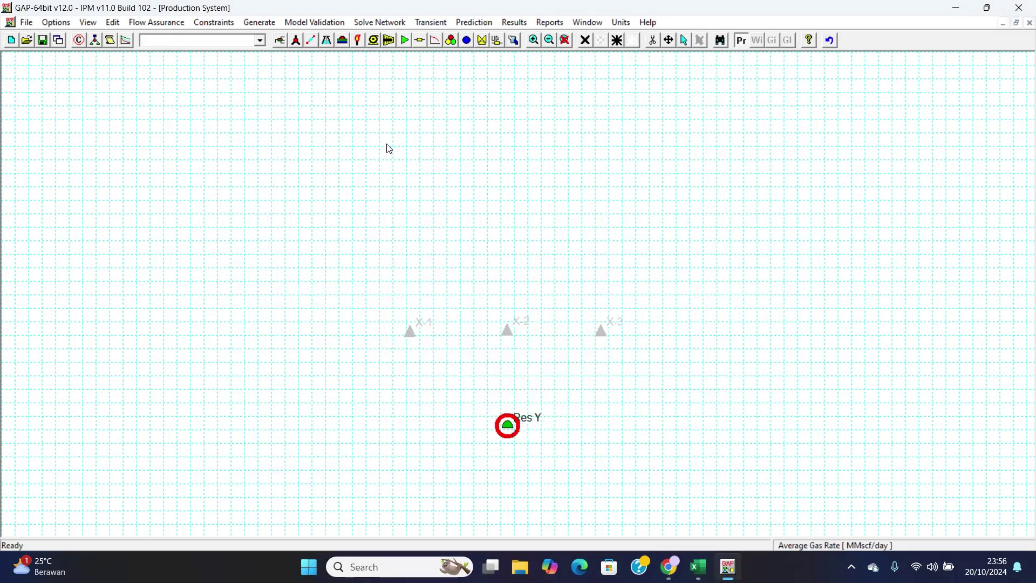
# Link the Res Y tank to each of the wells X-1, X-2 and X-3.
pyautogui.click(312, 42)
pyautogui.moveTo(511, 428); pyautogui.dragTo(411, 331)
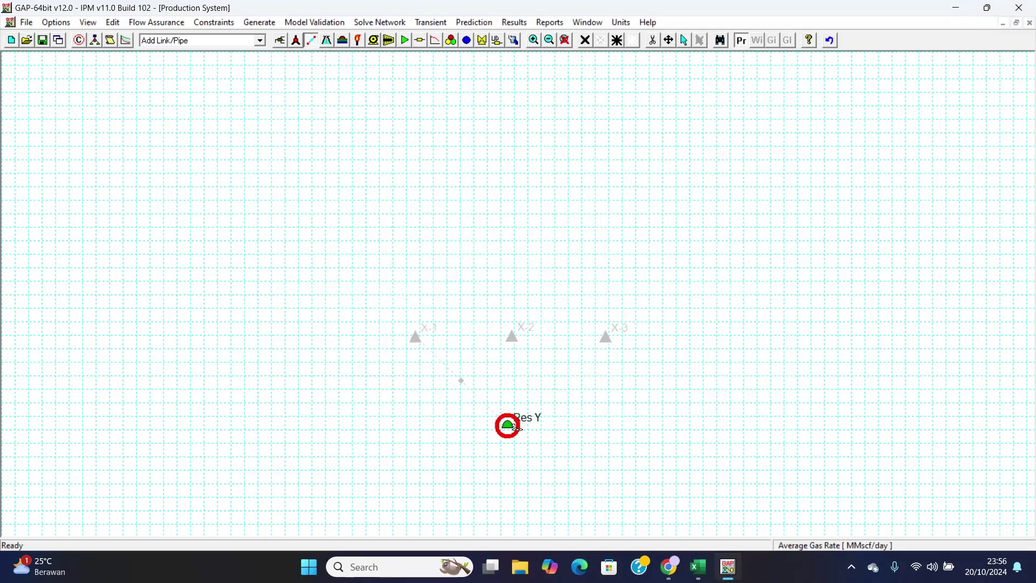
pyautogui.moveTo(514, 427); pyautogui.dragTo(515, 339)
pyautogui.moveTo(507, 429)
pyautogui.mouseDown()
pyautogui.moveTo(573, 354)
pyautogui.moveTo(606, 336)
pyautogui.mouseUp()
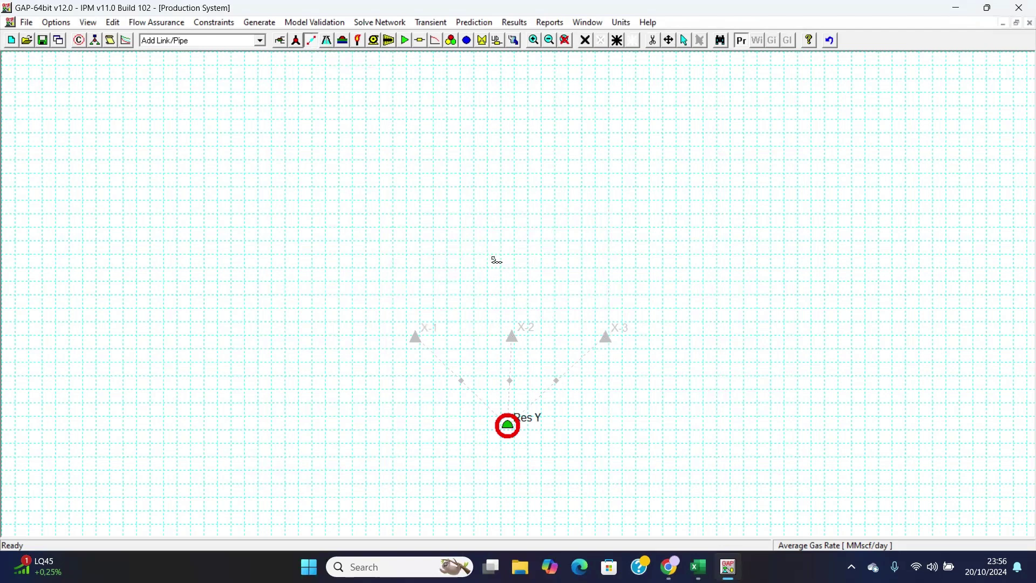
pyautogui.click(315, 41)
# Add joints J1, J2 and J3 above wells X-1, X-2 and X-3 respectively.
pyautogui.click(297, 41)
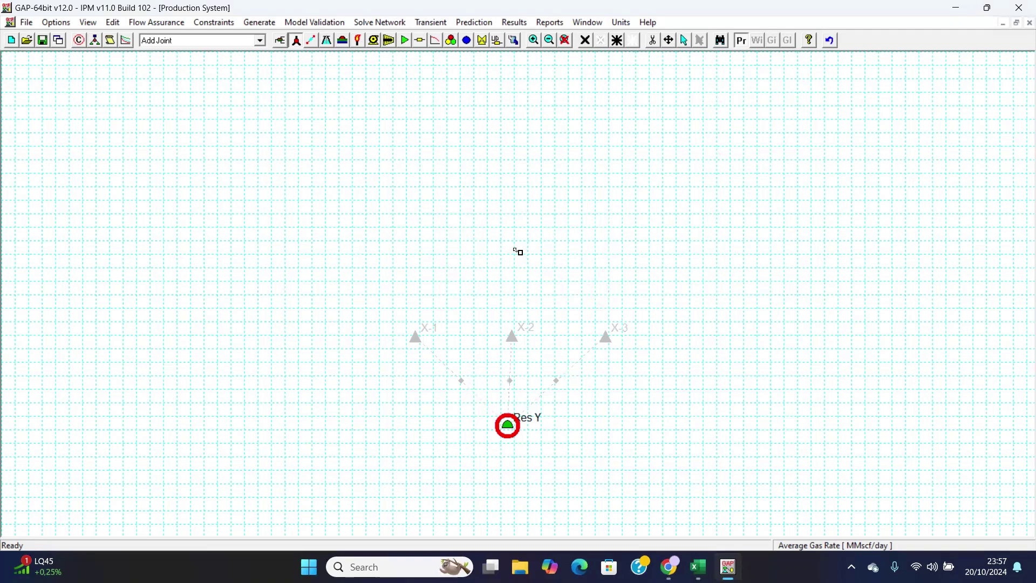
pyautogui.click(412, 288)
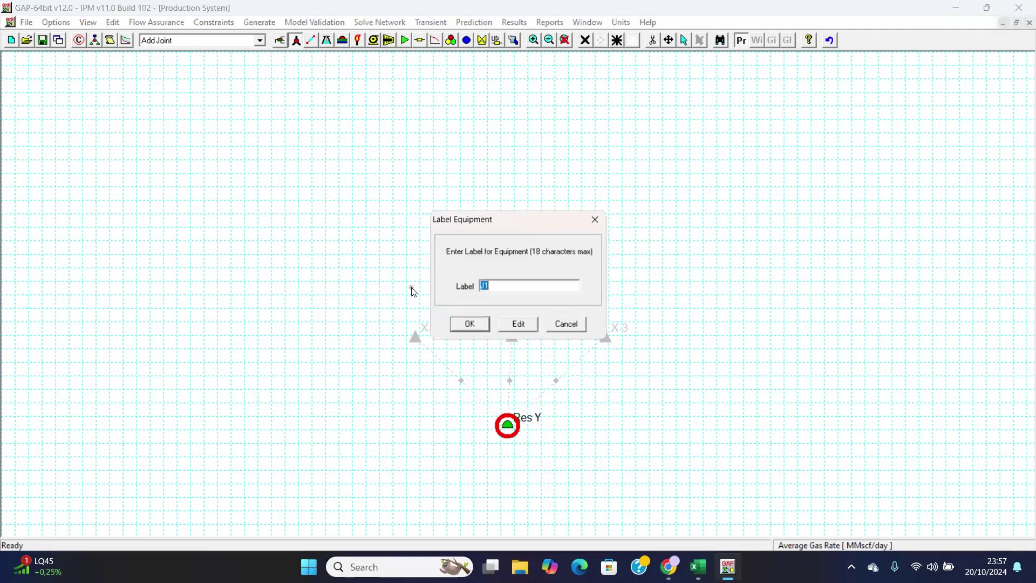
pyautogui.click(483, 325)
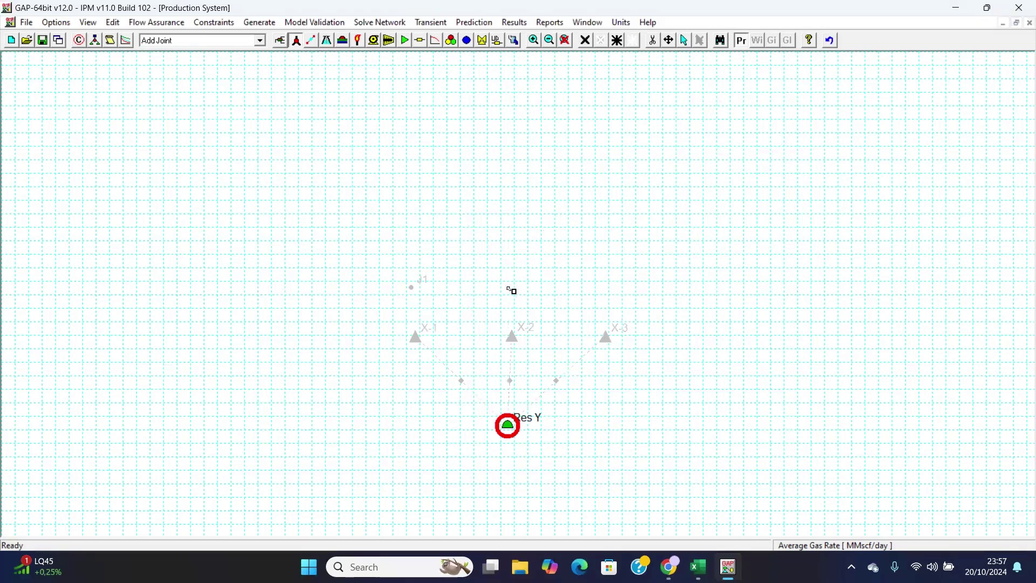
pyautogui.click(508, 285)
pyautogui.click(470, 324)
pyautogui.click(602, 287)
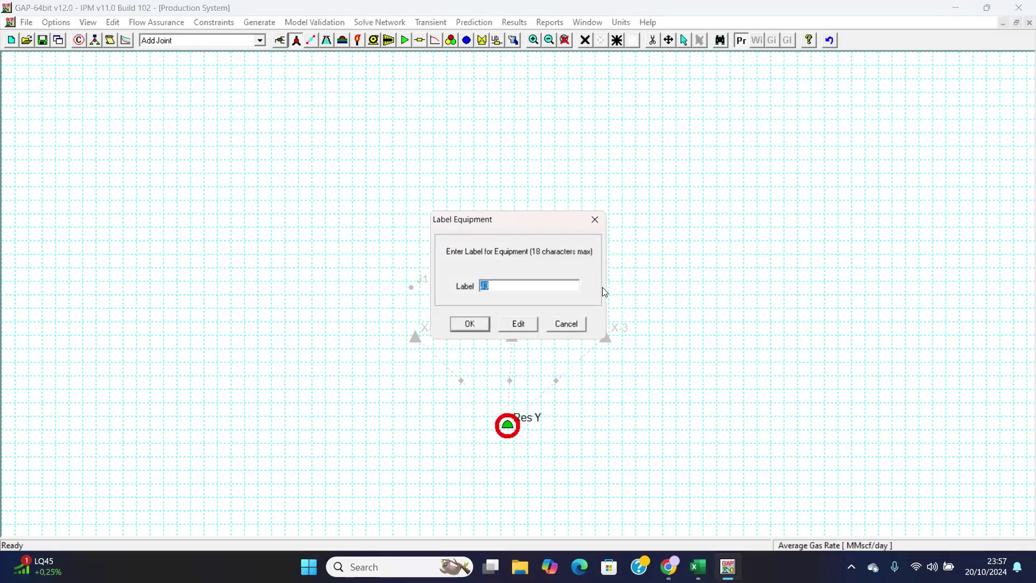
pyautogui.write('J3')
pyautogui.click(485, 322)
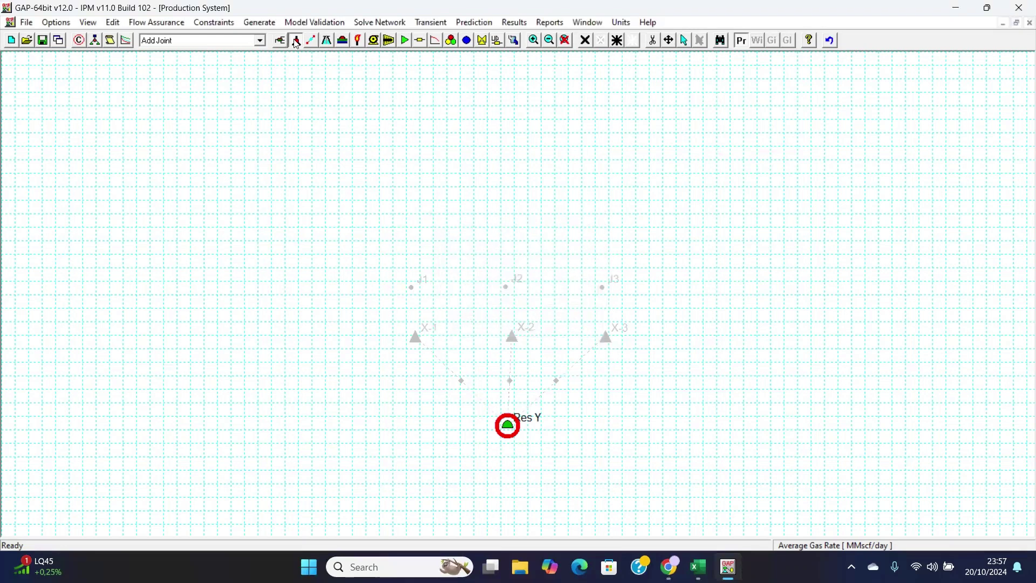
pyautogui.click(297, 42)
# Link wells X-1, X-2 and X-3 to joints J1, J2 and J3 respectively.
pyautogui.click(313, 42)
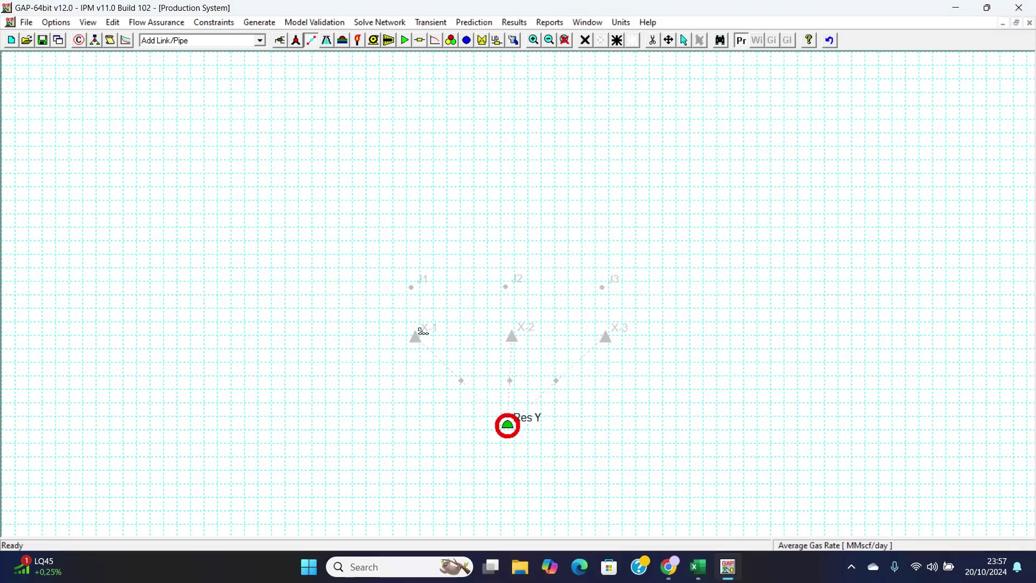
pyautogui.moveTo(421, 339); pyautogui.dragTo(416, 291)
pyautogui.moveTo(516, 338); pyautogui.dragTo(511, 293)
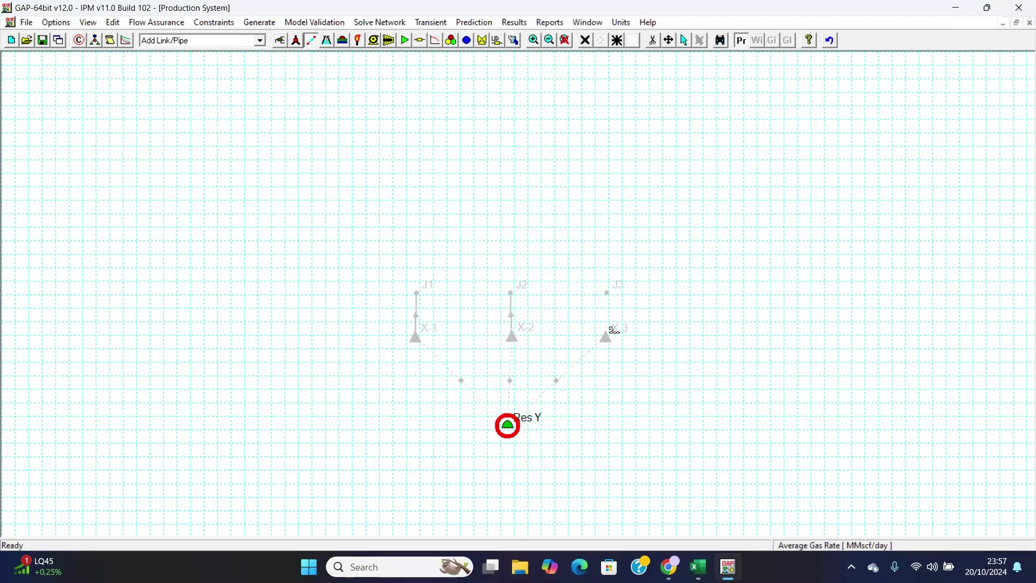
pyautogui.moveTo(607, 334); pyautogui.dragTo(608, 291)
# Add a gathering joint J4 centred above joint J2.
pyautogui.click(296, 42)
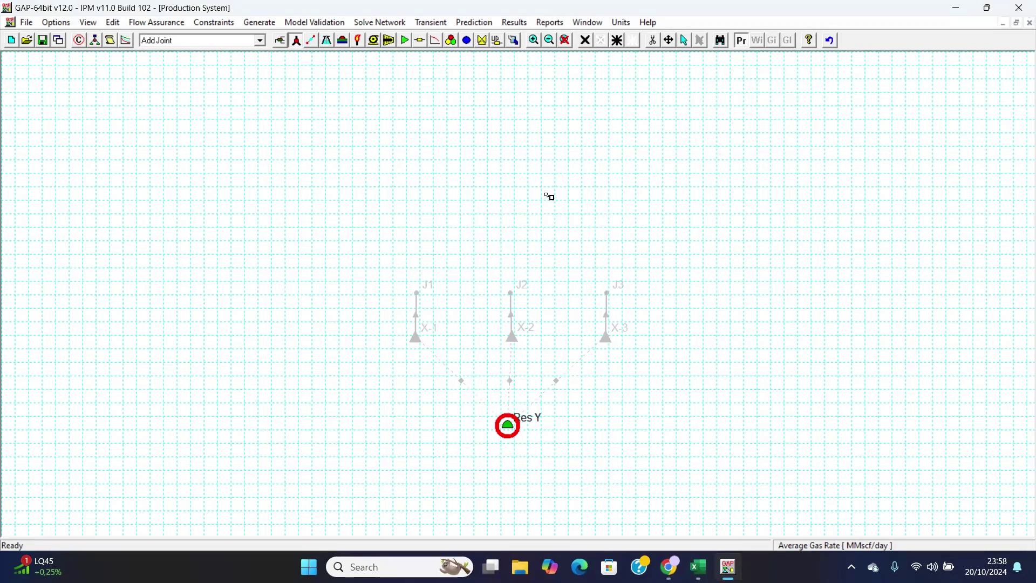
pyautogui.click(513, 237)
pyautogui.click(468, 330)
pyautogui.click(297, 43)
# Connect joints J1, J2 and J3 to joint J4 with pipes.
pyautogui.click(311, 41)
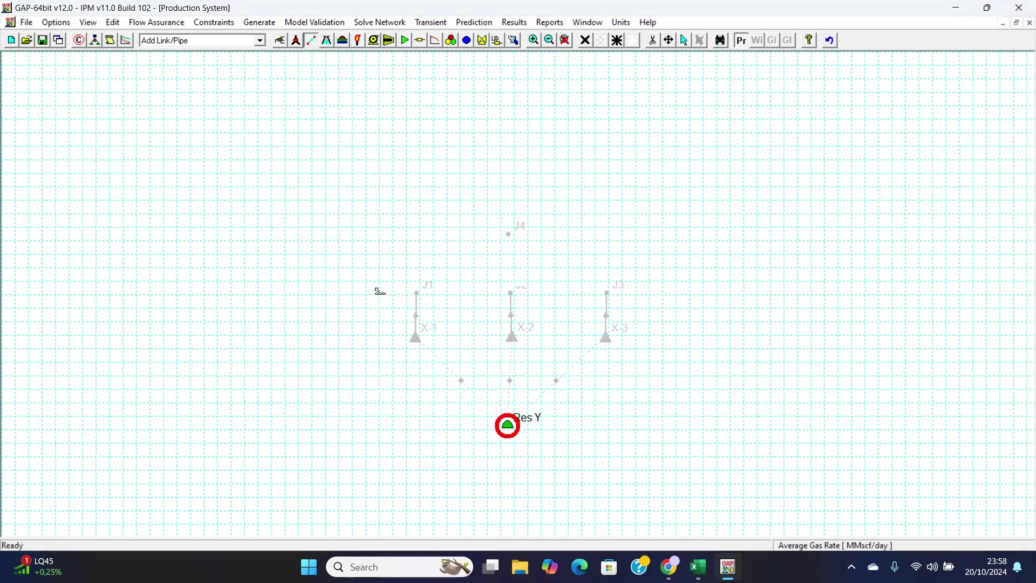
pyautogui.moveTo(419, 291); pyautogui.dragTo(506, 236)
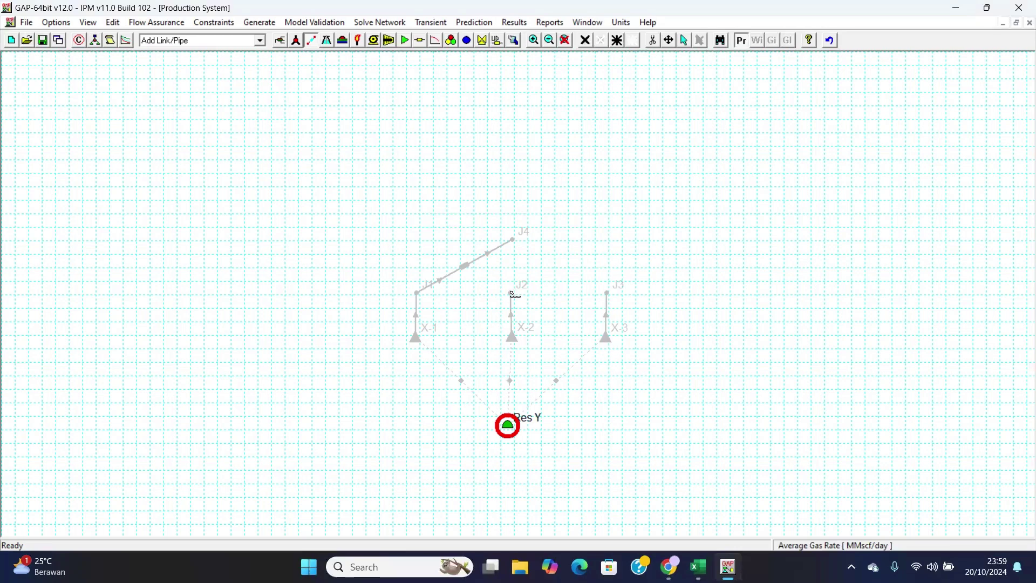
pyautogui.moveTo(511, 294); pyautogui.dragTo(512, 239)
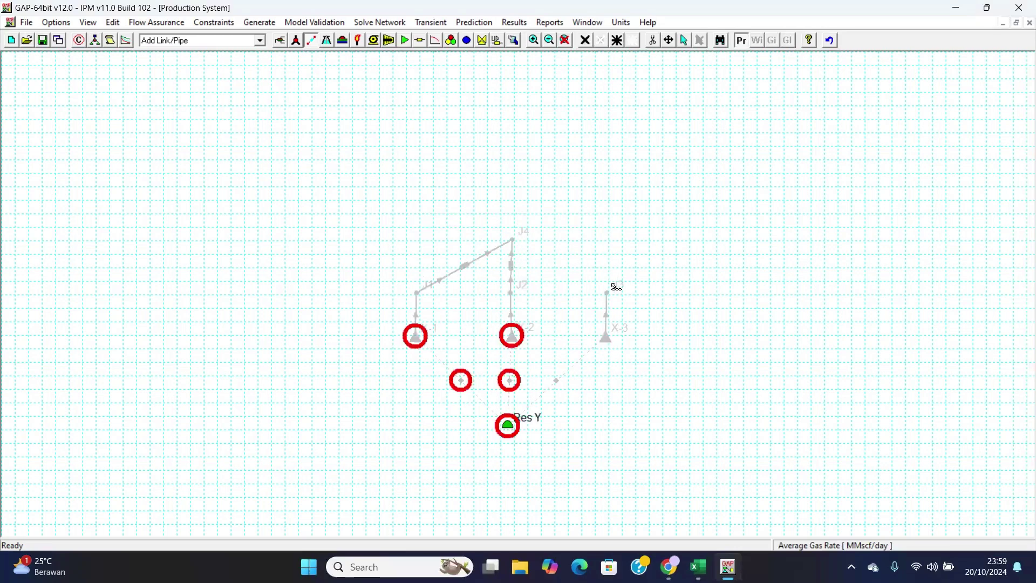
pyautogui.moveTo(607, 293)
pyautogui.mouseDown()
pyautogui.moveTo(541, 242)
pyautogui.moveTo(513, 241)
pyautogui.mouseUp()
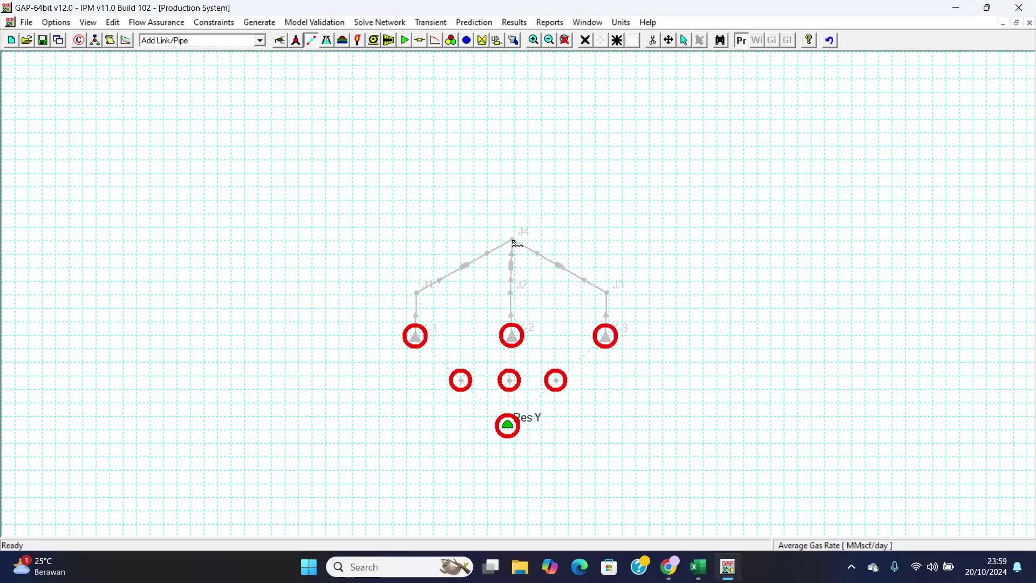
pyautogui.click(311, 42)
# Place a joint J5 level with J4, well to its right.
pyautogui.click(301, 42)
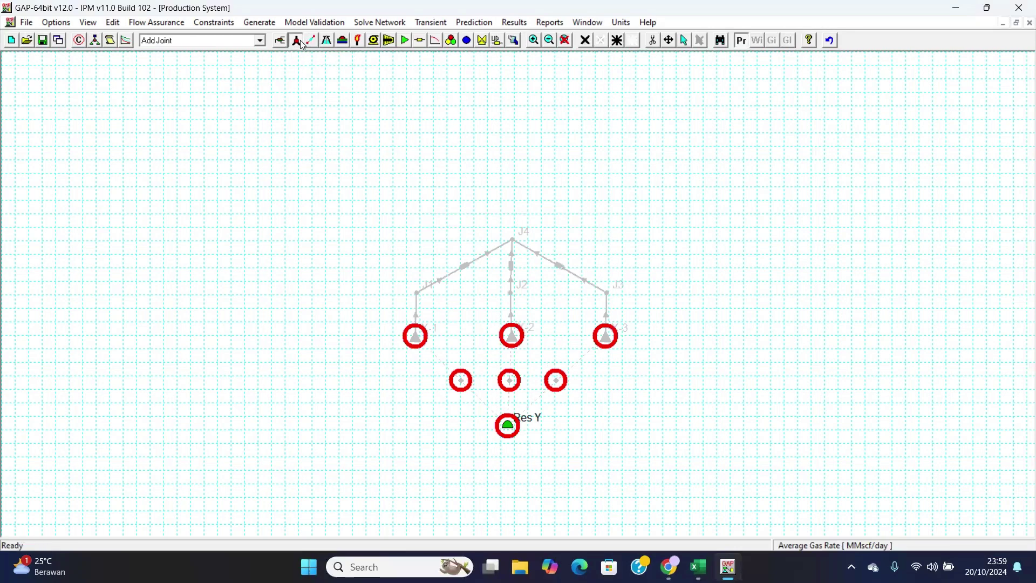
pyautogui.click(725, 237)
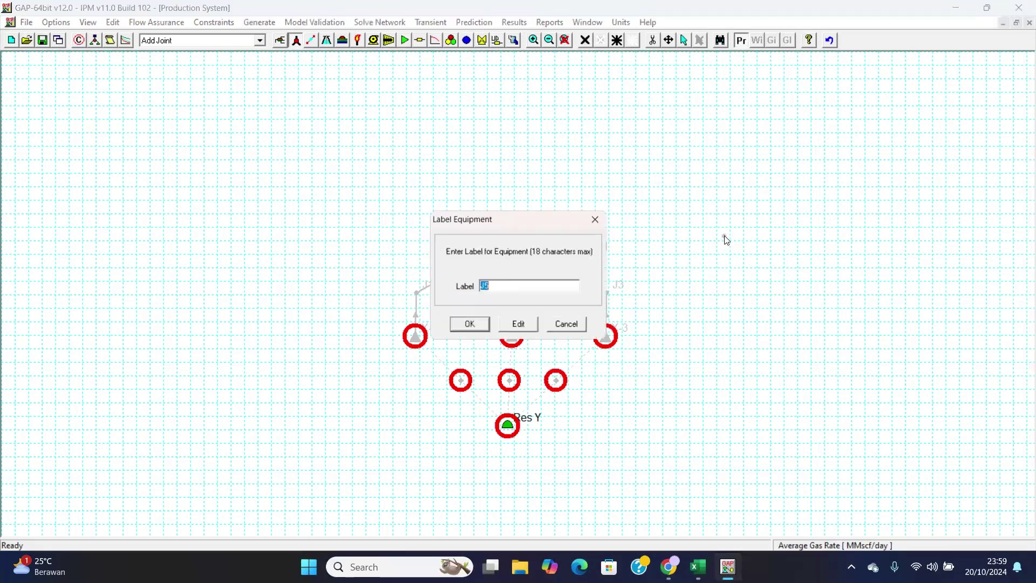
# Label the newly placed joint Sept Join.
pyautogui.press('BackSpace')
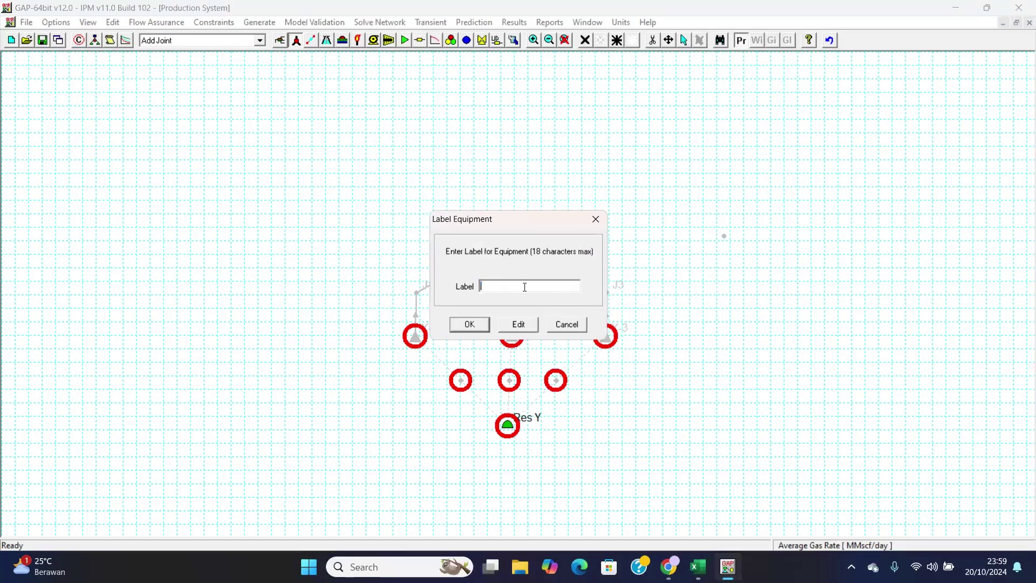
pyautogui.write('Sept Join')
pyautogui.press('Return')
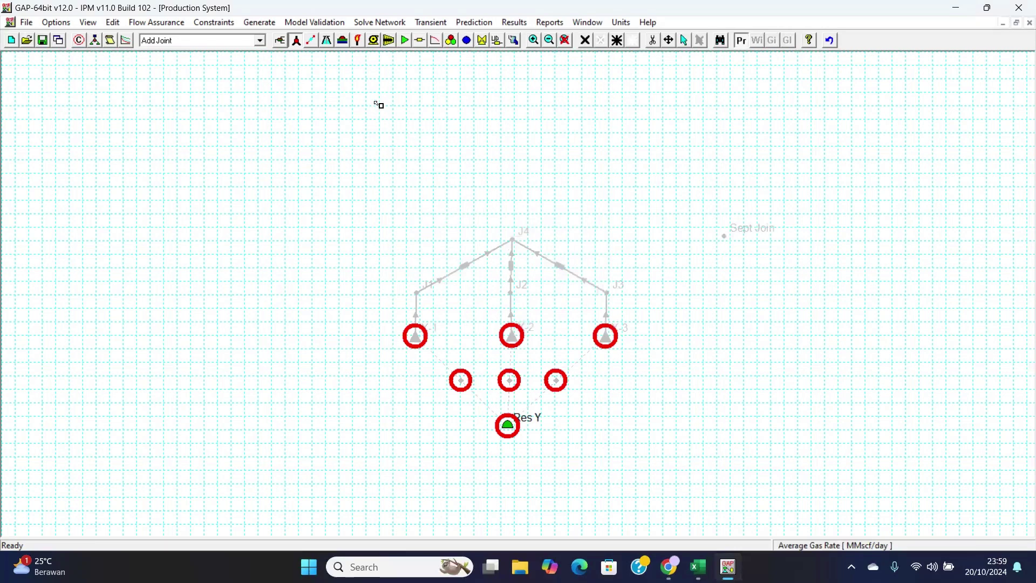
# Connect joint J4 to Sept Join with a link/pipe.
pyautogui.click(311, 40)
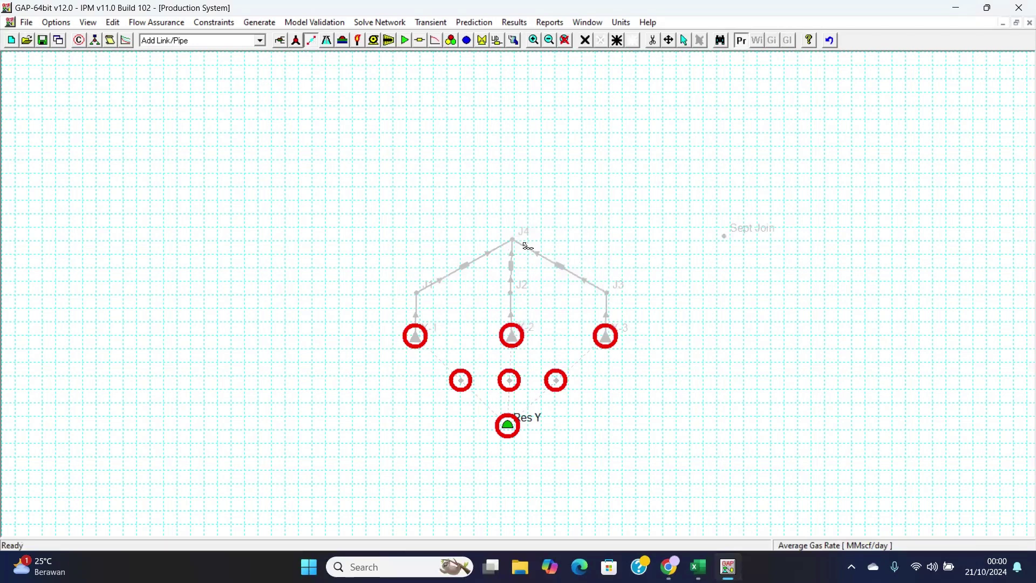
pyautogui.moveTo(515, 240); pyautogui.dragTo(725, 241)
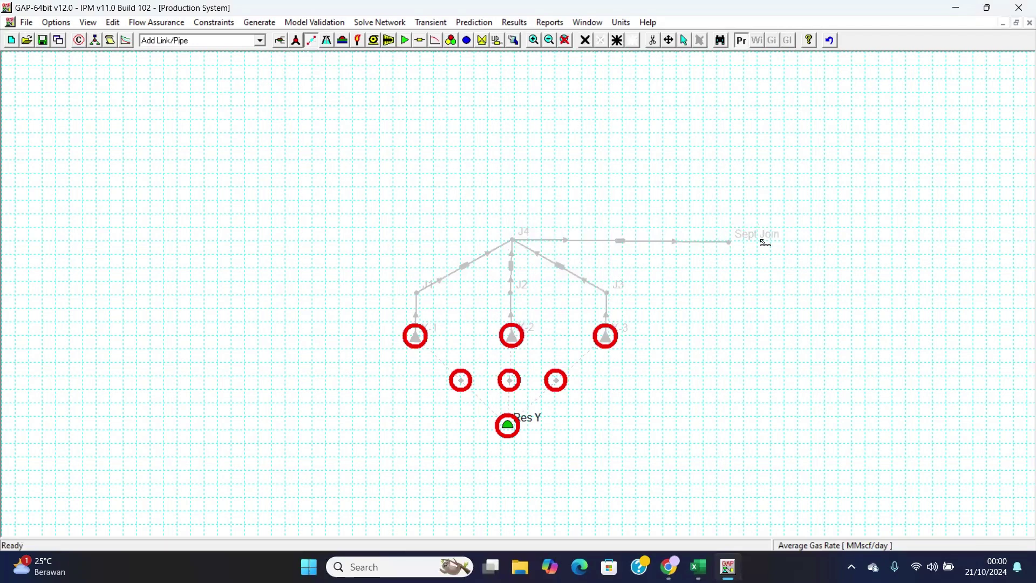
pyautogui.click(312, 40)
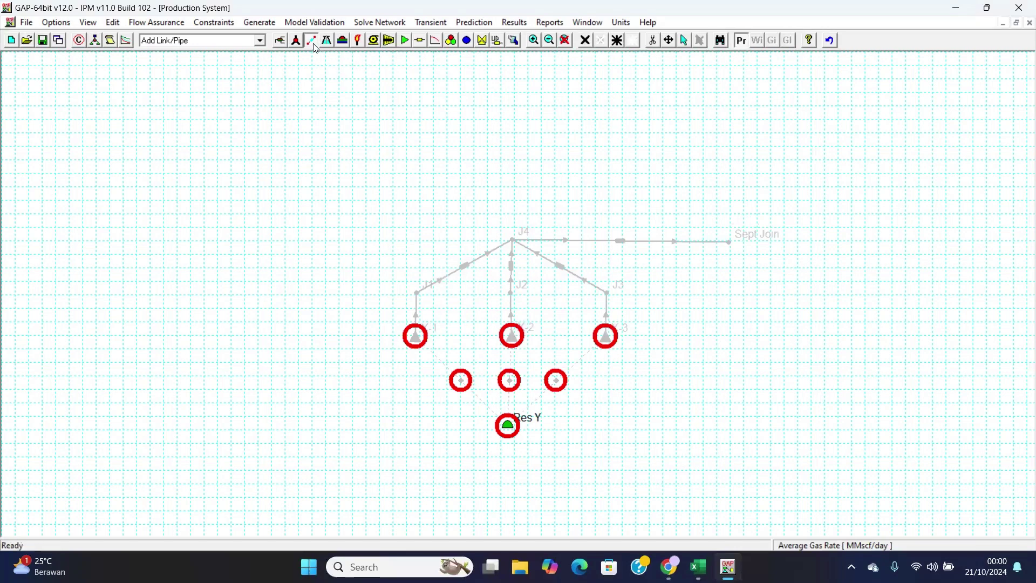
# Add a production separator above Sept Join and label it Sep Y.
pyautogui.click(283, 42)
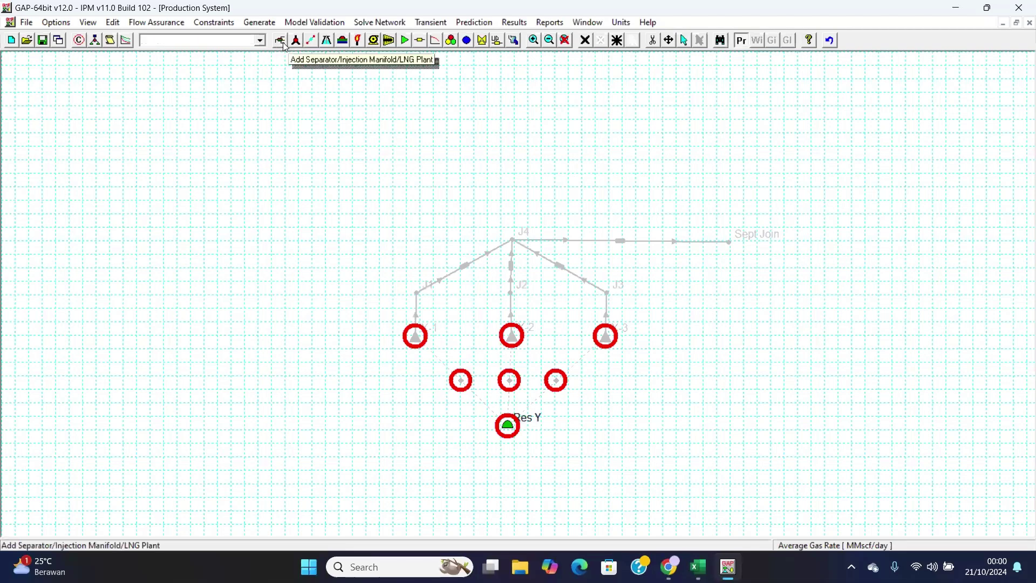
pyautogui.click(283, 42)
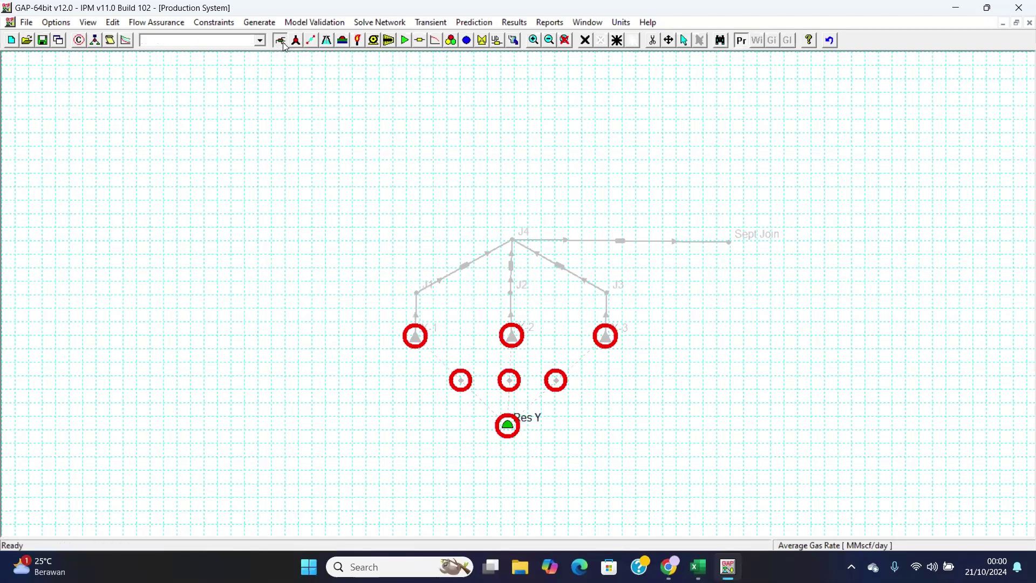
pyautogui.click(735, 152)
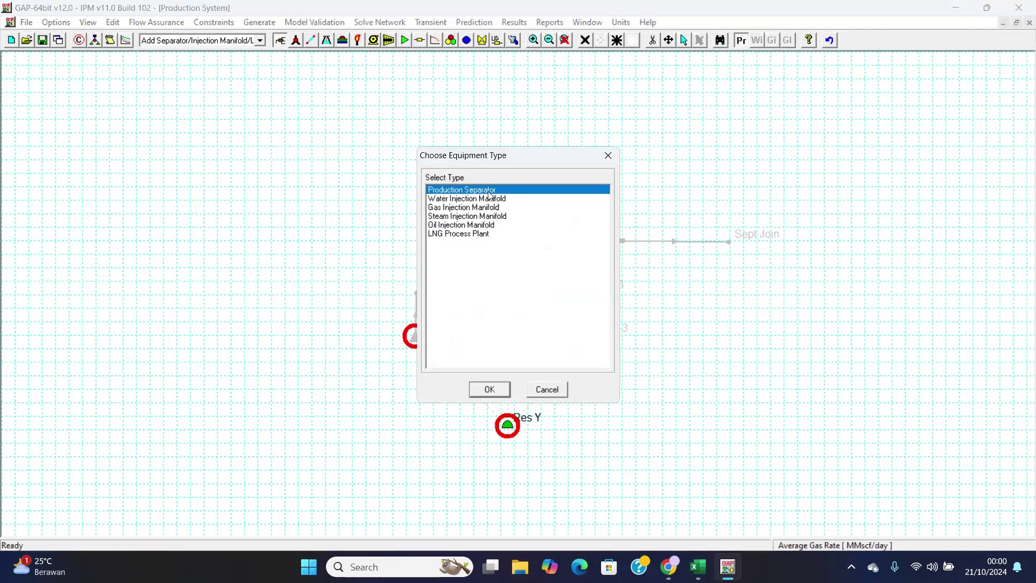
pyautogui.click(493, 387)
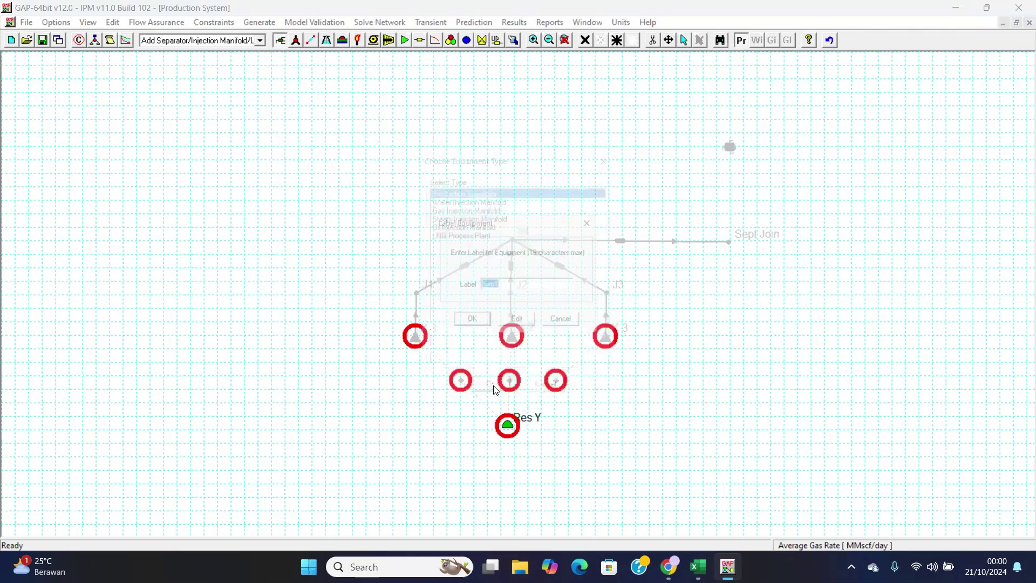
pyautogui.click(509, 290)
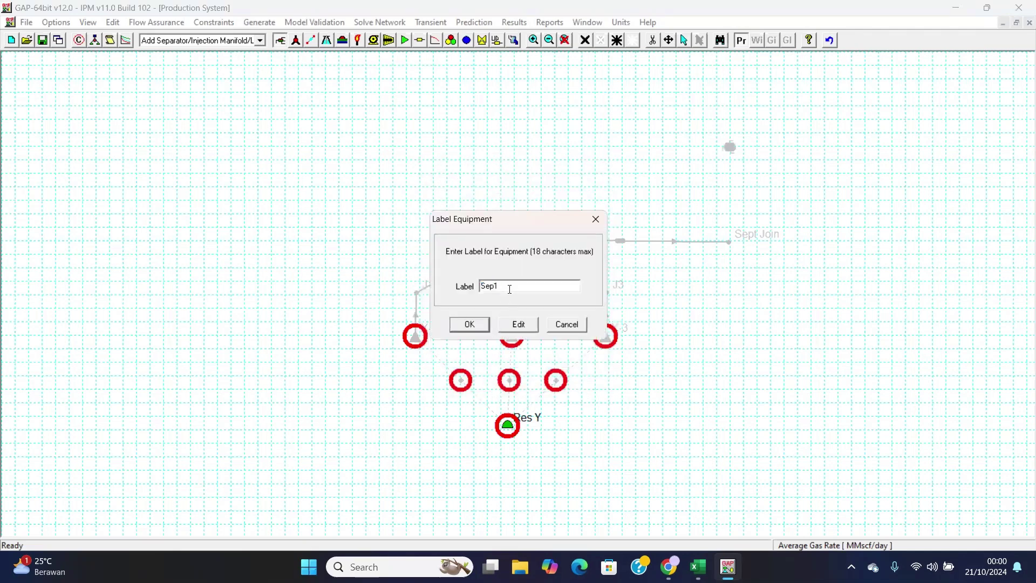
pyautogui.write('Y')
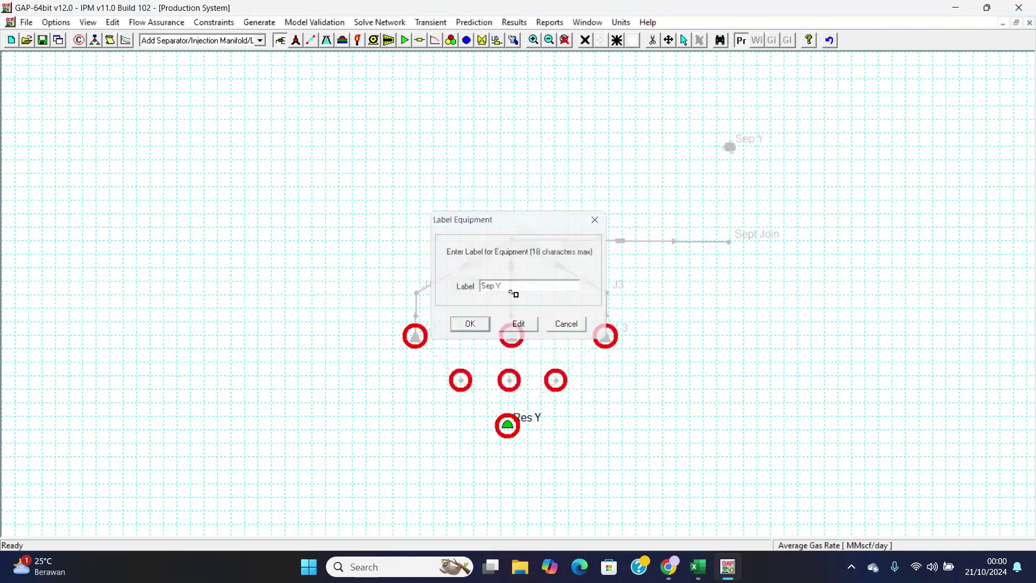
pyautogui.press('Return')
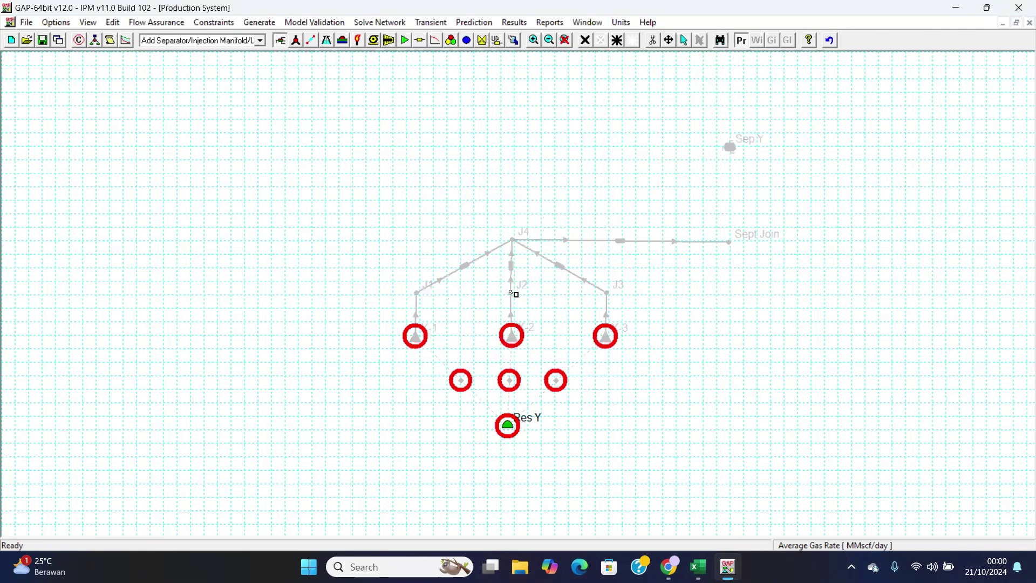
# Link Sept Join to the separator Sep Y.
pyautogui.click(283, 45)
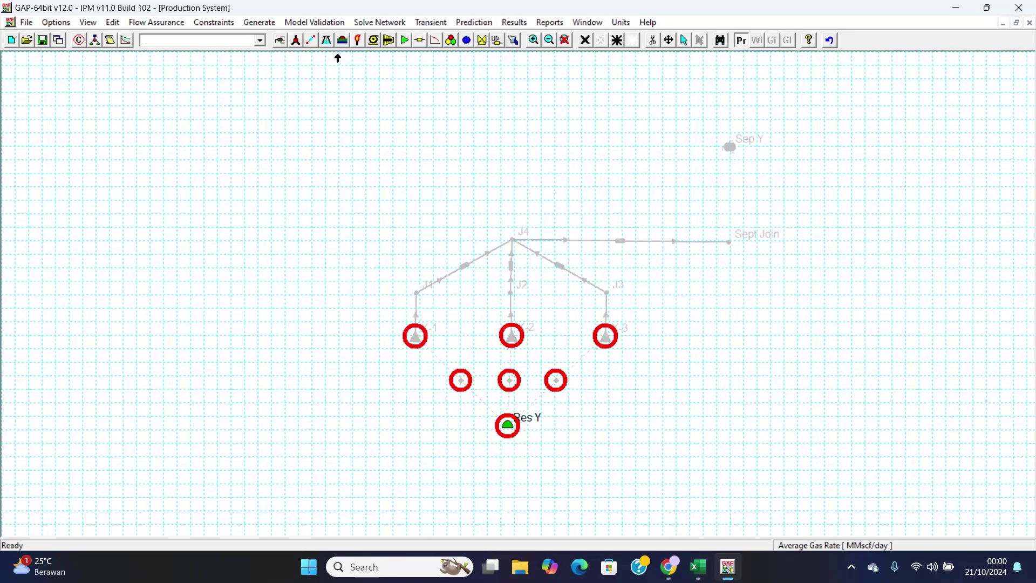
pyautogui.click(312, 40)
pyautogui.moveTo(733, 244); pyautogui.dragTo(743, 146)
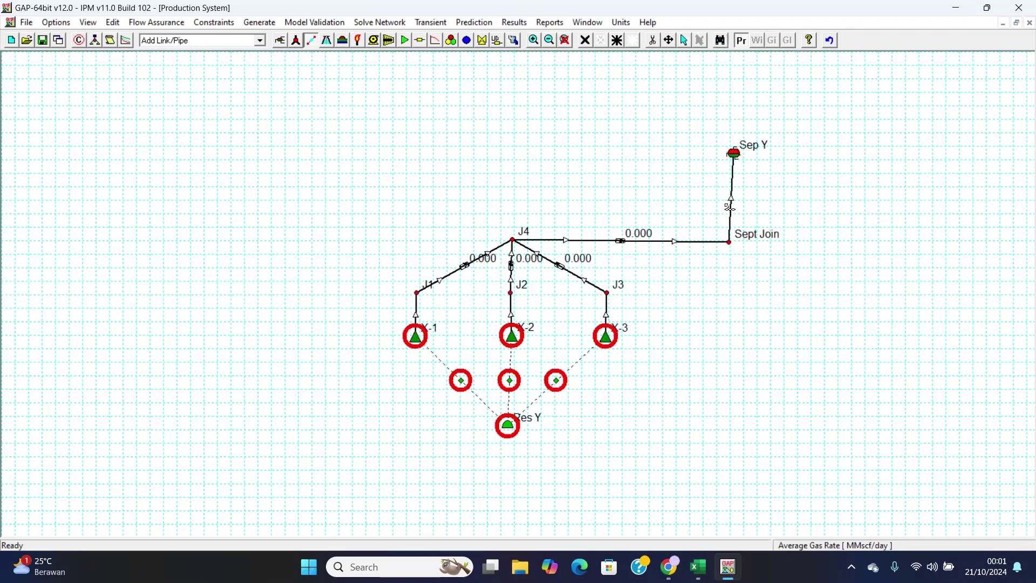
pyautogui.click(311, 40)
# Assign the MBAL data file "res y" from the project documents folder to the tank Res Y.
pyautogui.doubleClick(510, 426)
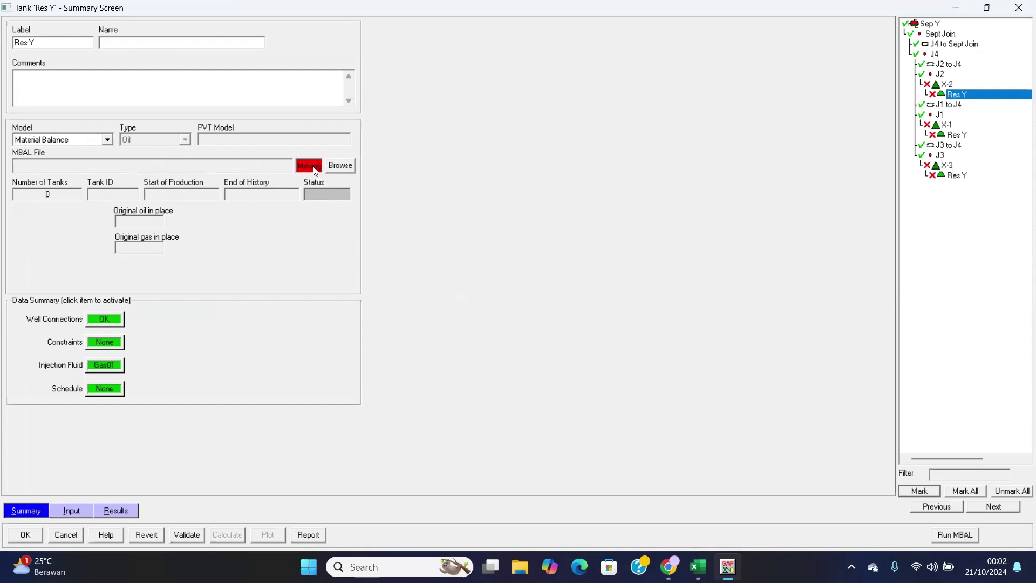
pyautogui.click(350, 168)
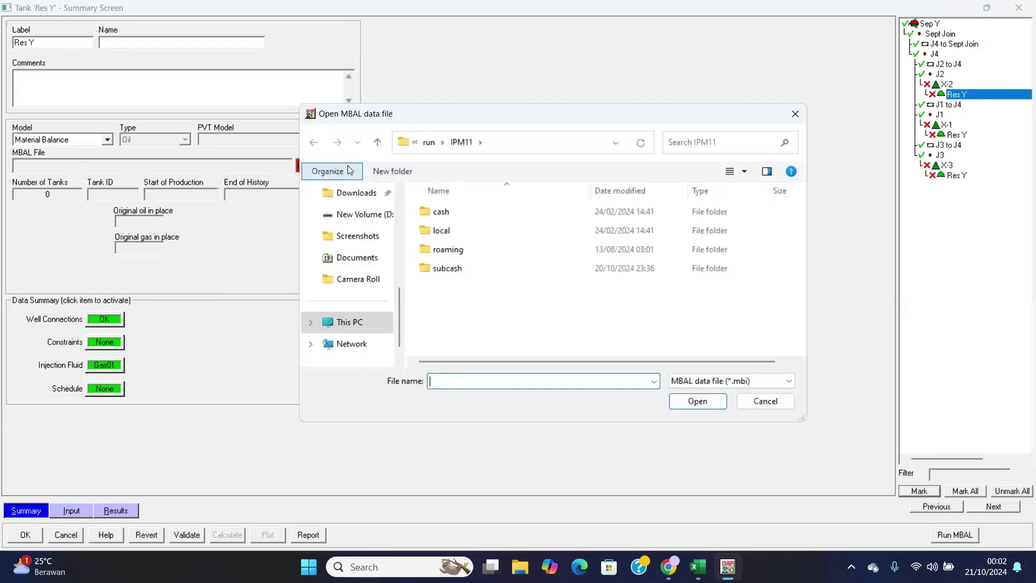
pyautogui.scroll(3, 359, 264)
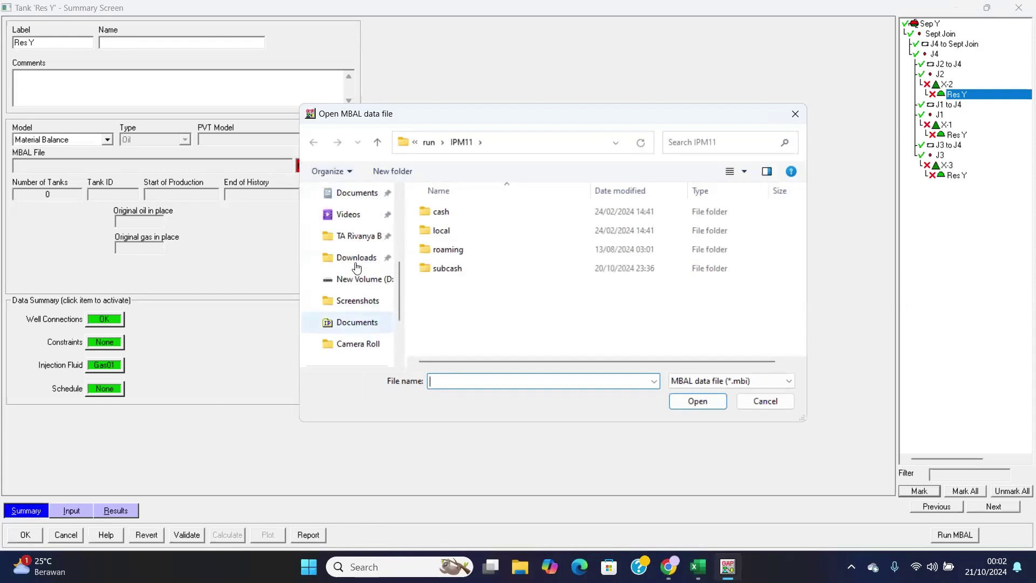
pyautogui.click(363, 243)
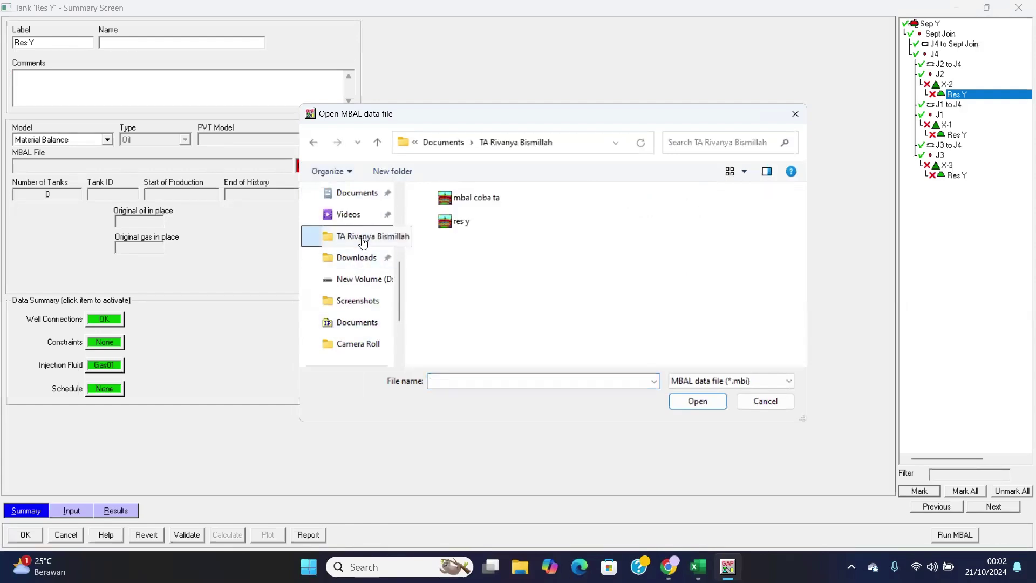
pyautogui.click(486, 230)
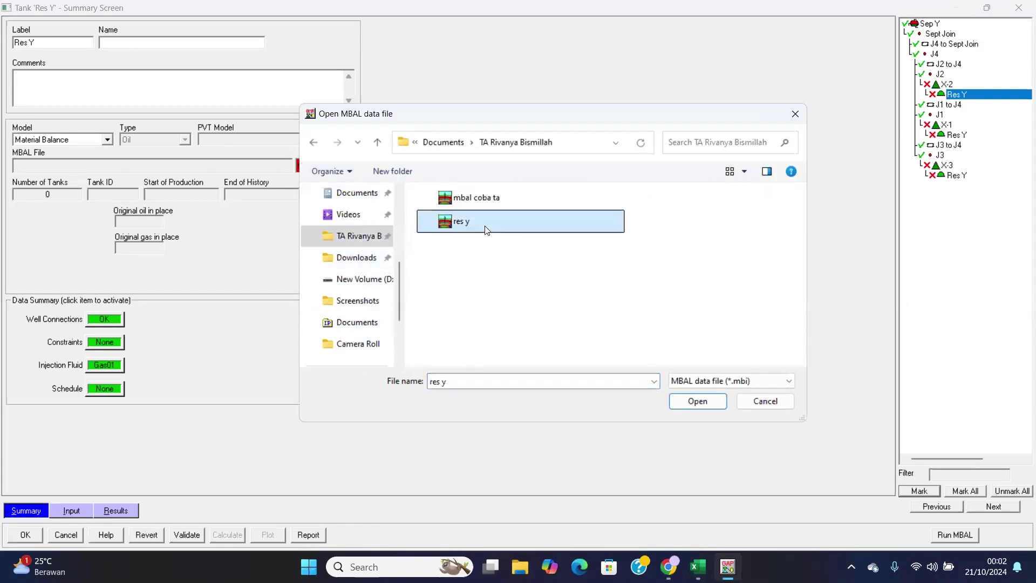
pyautogui.click(697, 401)
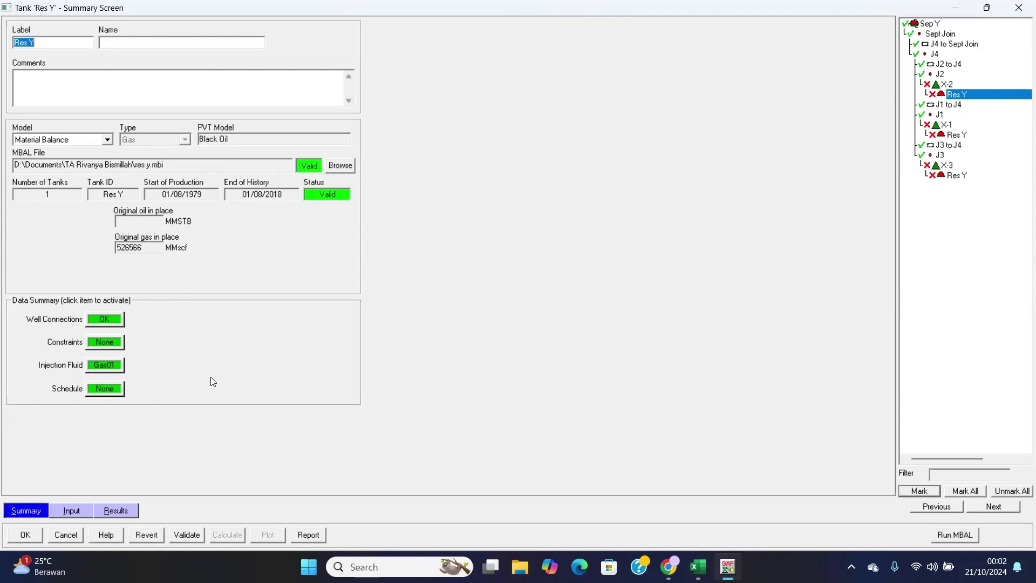
# Examine Res Y's constraints, injection fluid, schedule and network solver results, ending on its summary.
pyautogui.click(81, 509)
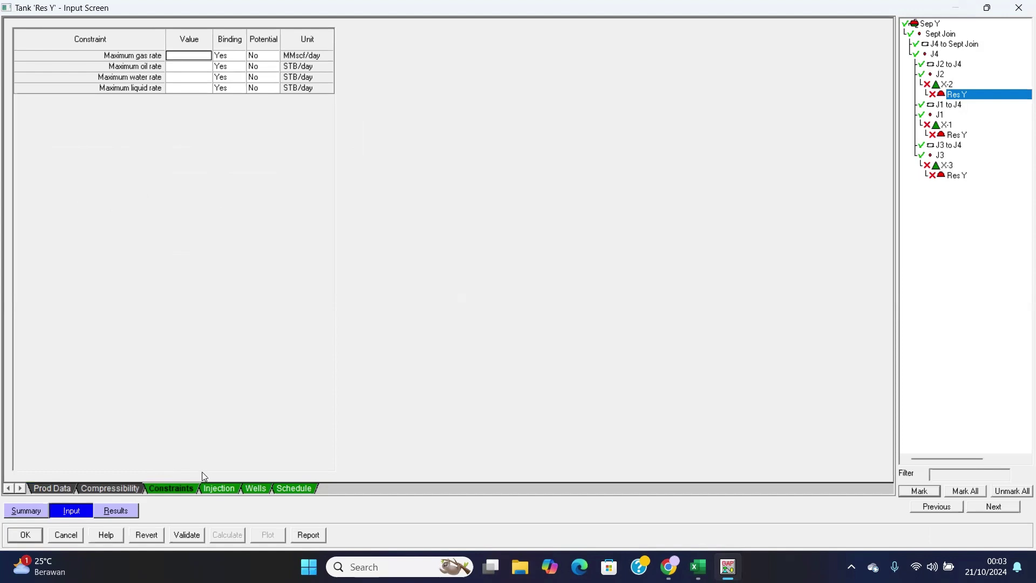
pyautogui.click(228, 489)
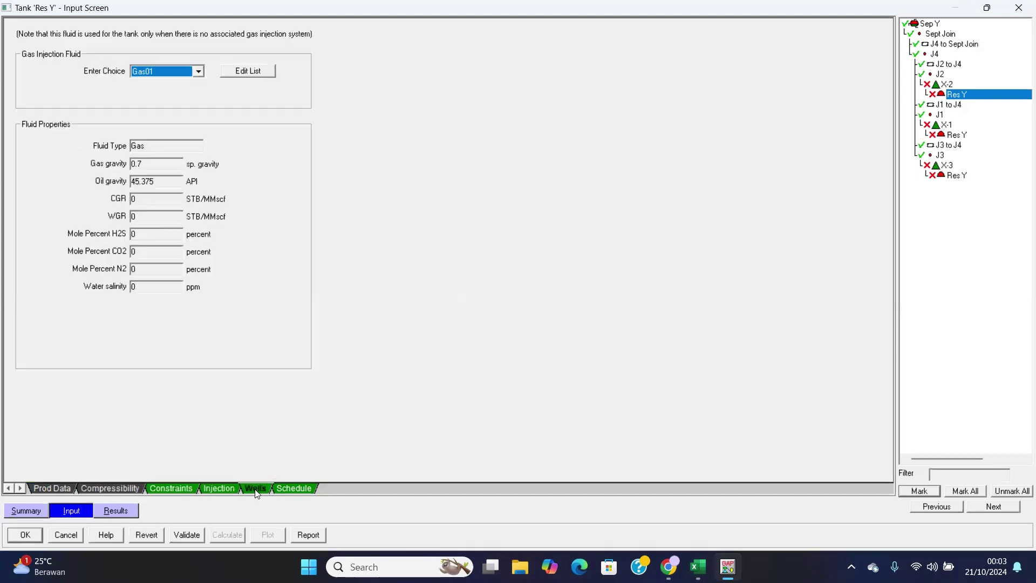
pyautogui.click(284, 488)
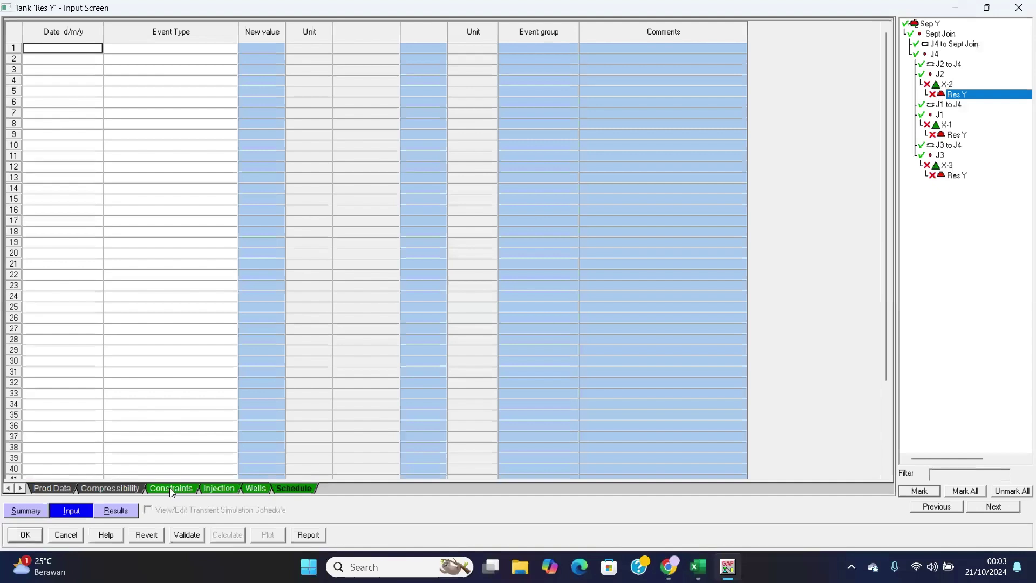
pyautogui.click(169, 488)
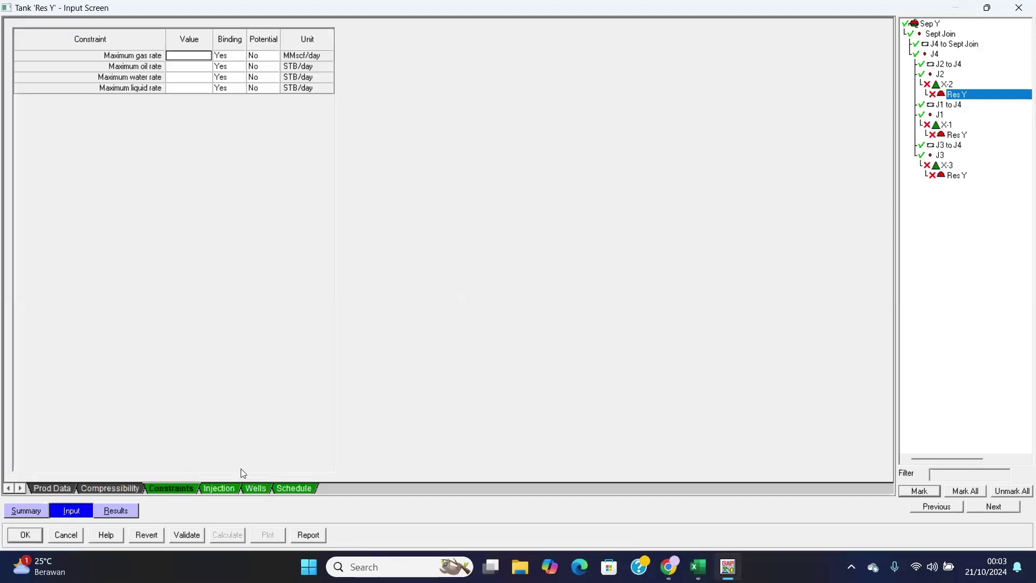
pyautogui.click(123, 514)
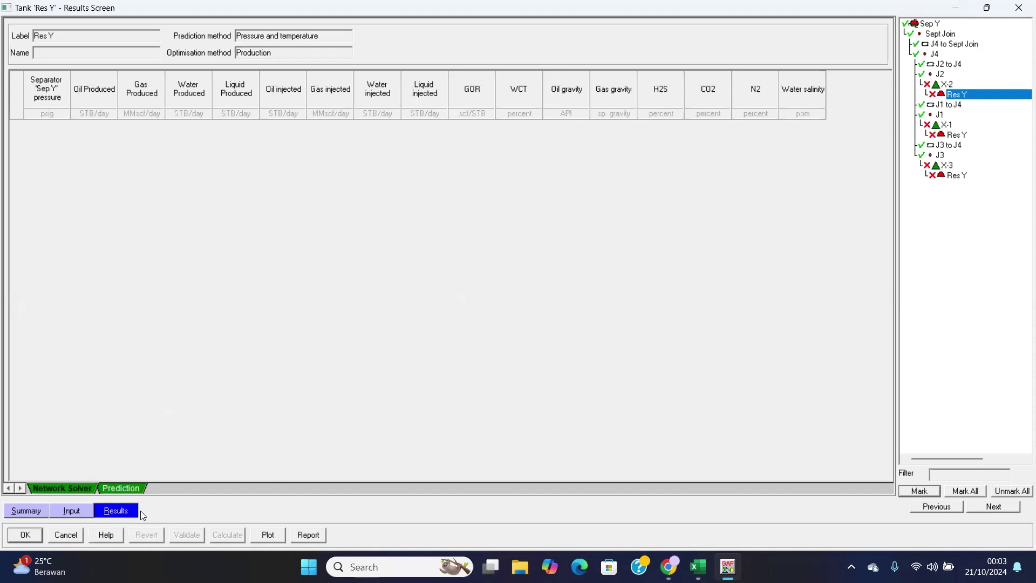
pyautogui.click(36, 508)
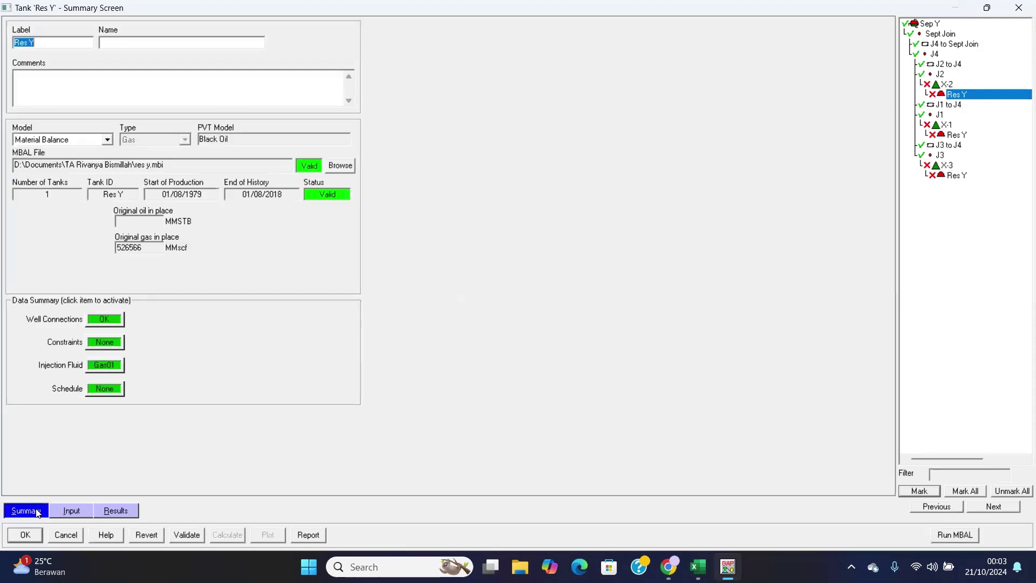
# Validate the Res Y tank data and accept its settings.
pyautogui.click(177, 535)
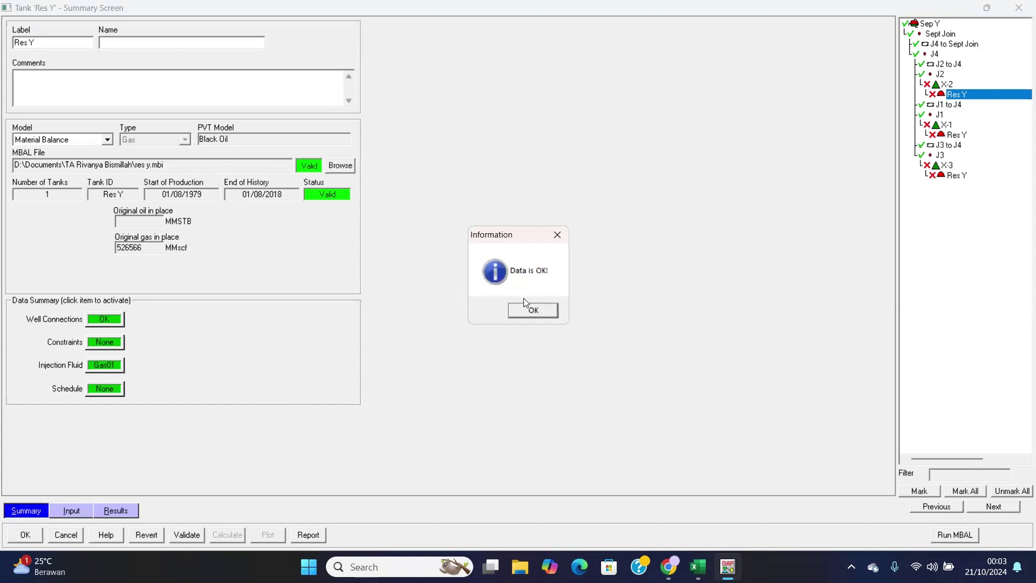
pyautogui.click(532, 311)
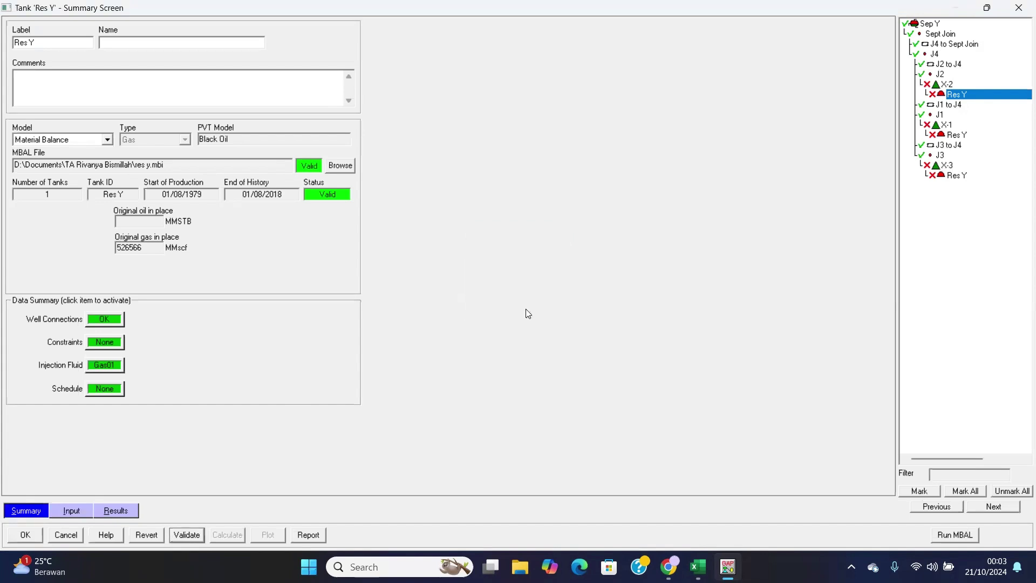
pyautogui.click(25, 534)
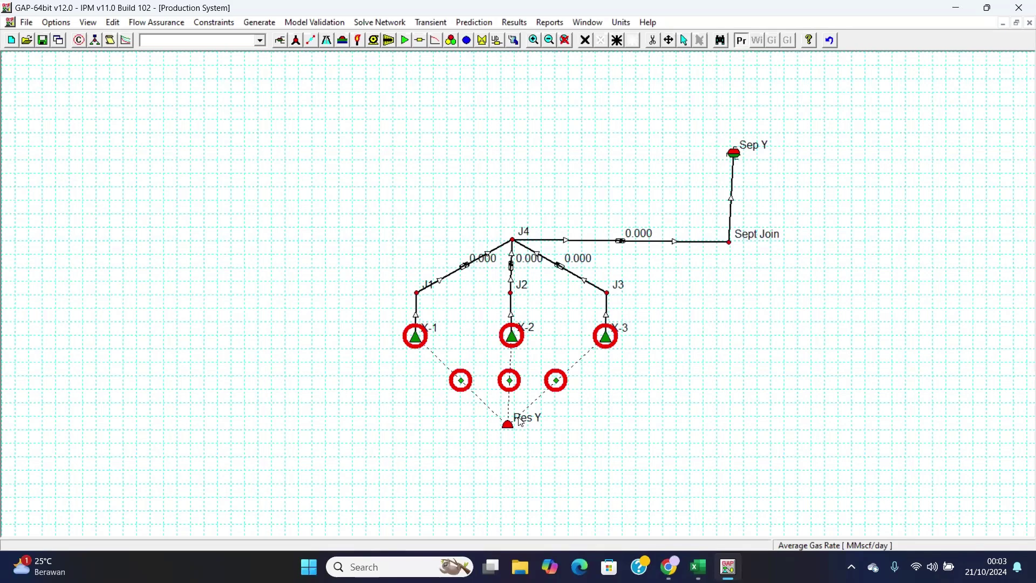
# Assign the PROSPER well model file "Sumur X-1" from the project documents folder to well X-1.
pyautogui.doubleClick(416, 340)
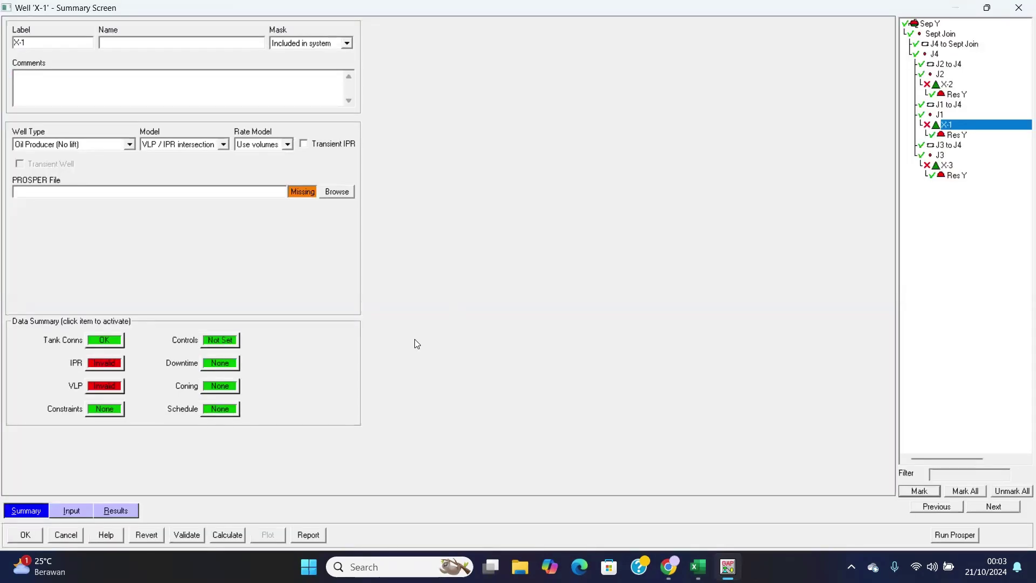
pyautogui.click(22, 510)
pyautogui.click(335, 193)
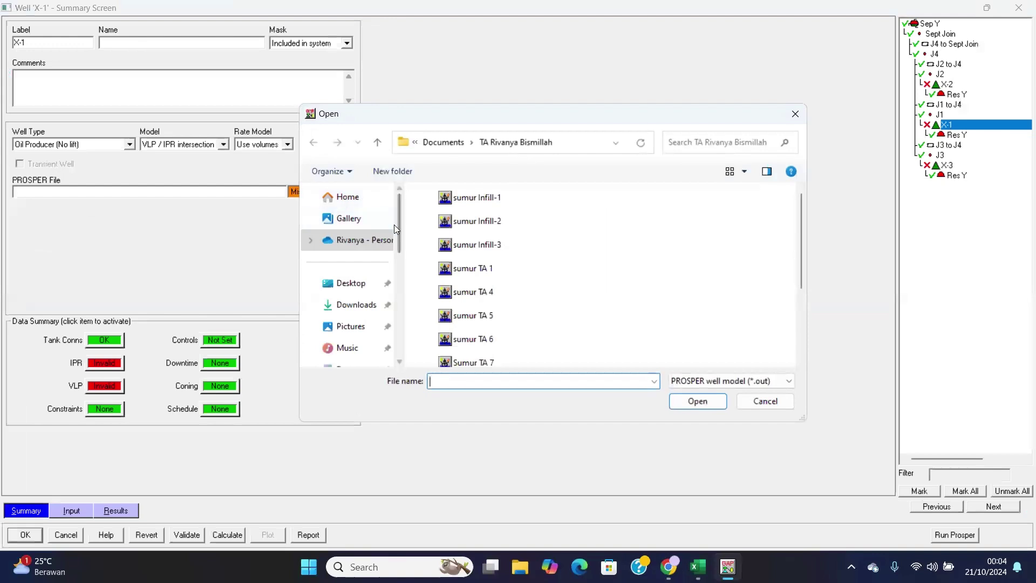
pyautogui.scroll(-5, 368, 227)
pyautogui.click(368, 300)
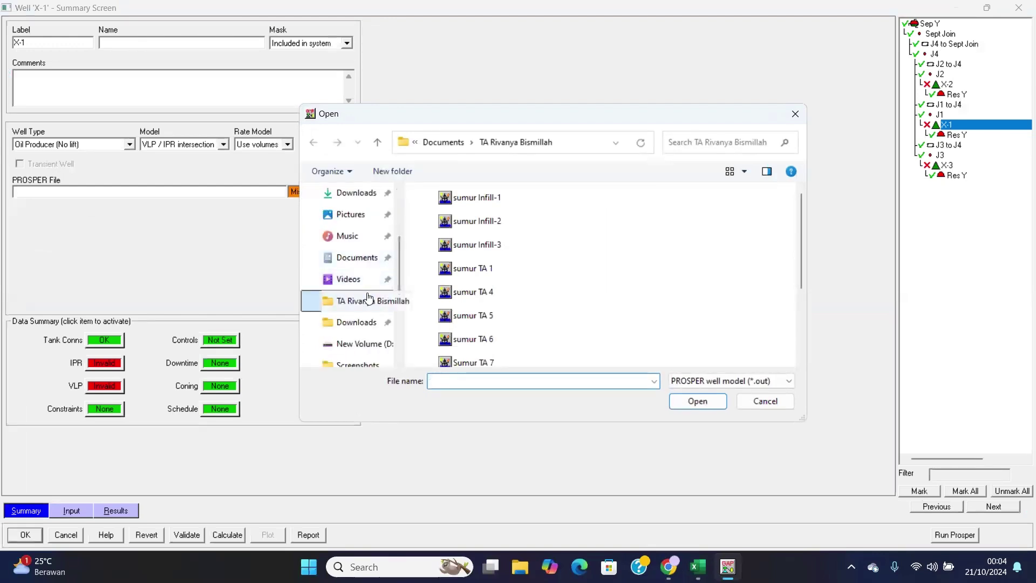
pyautogui.scroll(-2, 531, 292)
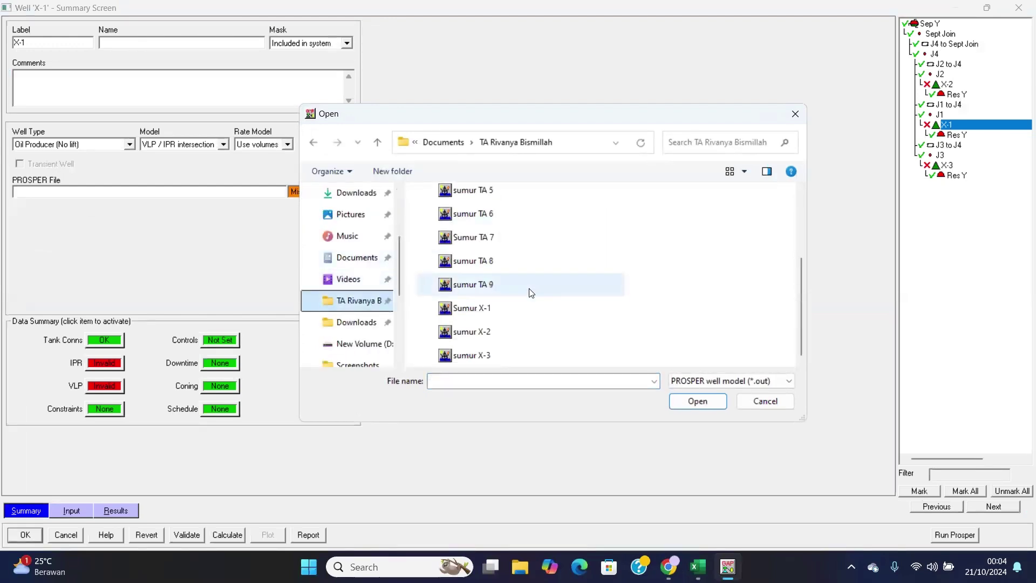
pyautogui.click(503, 305)
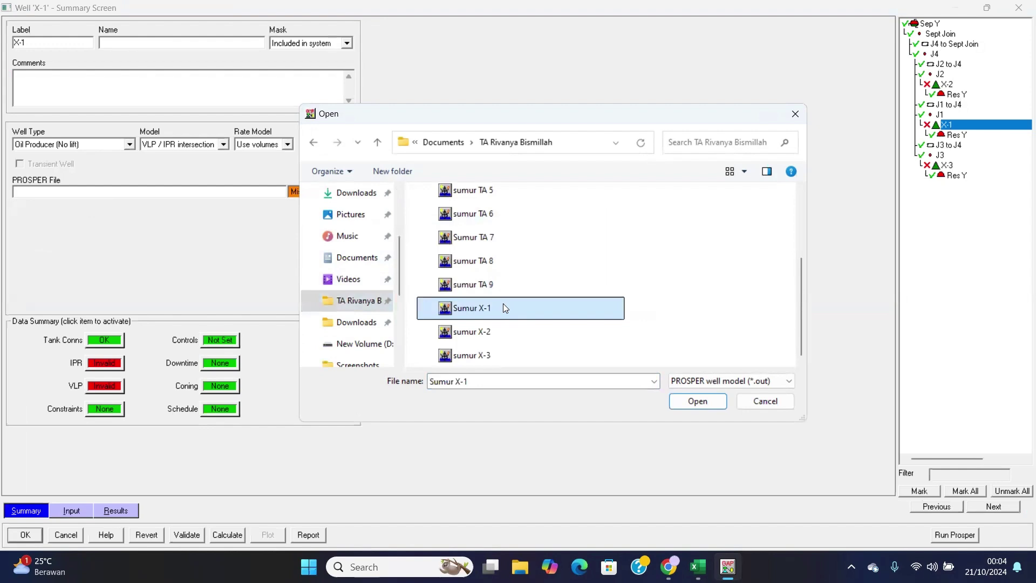
pyautogui.click(697, 401)
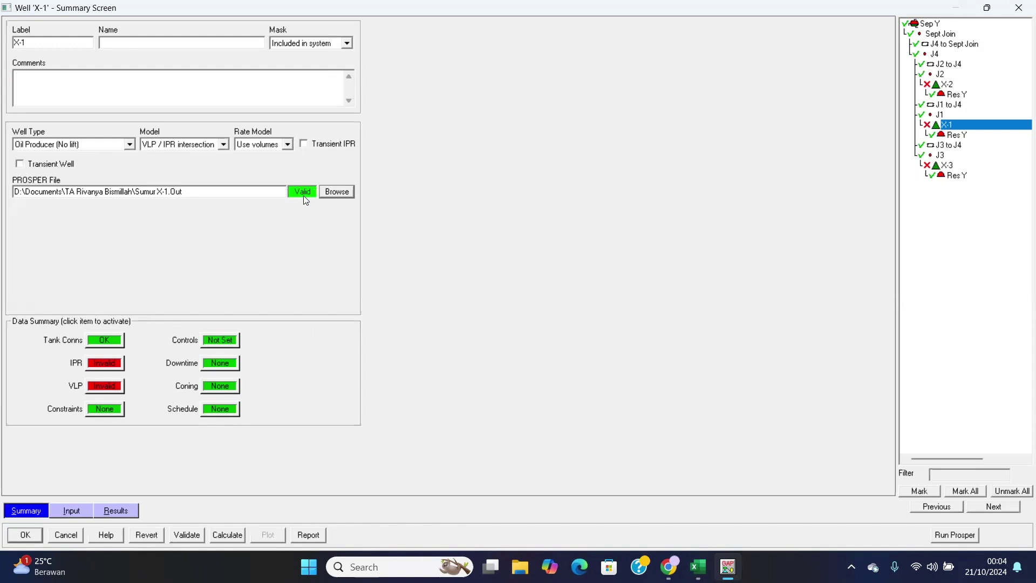
# Set well X-1's type to Gas Producer and its inflow layer's IPR type to C and n.
pyautogui.click(130, 145)
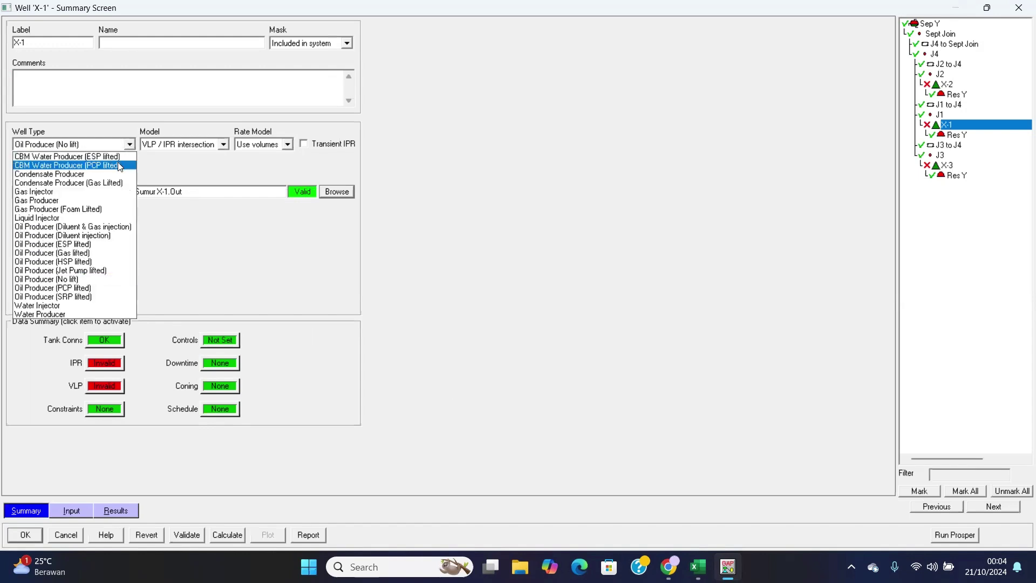
pyautogui.click(107, 201)
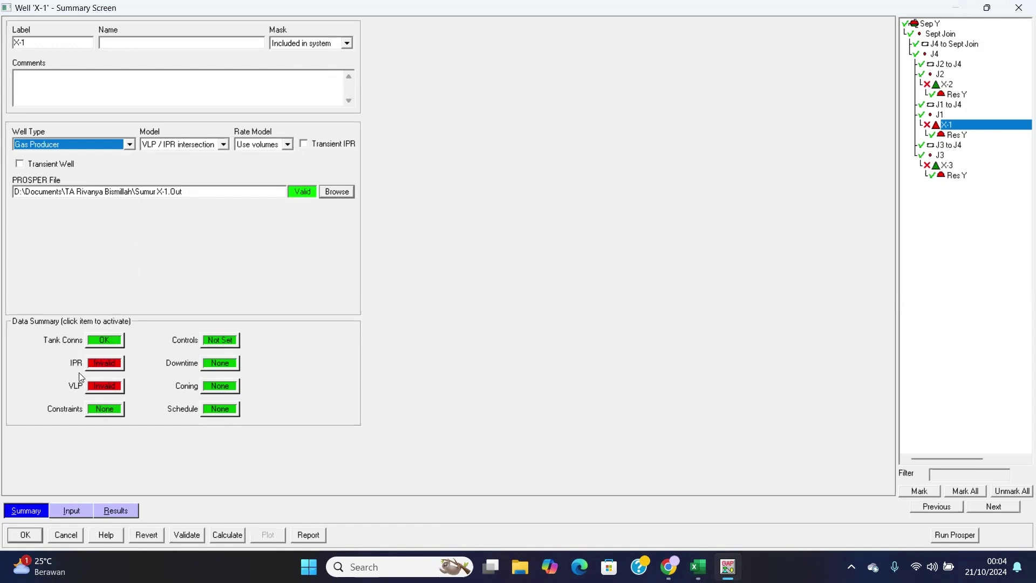
pyautogui.click(79, 511)
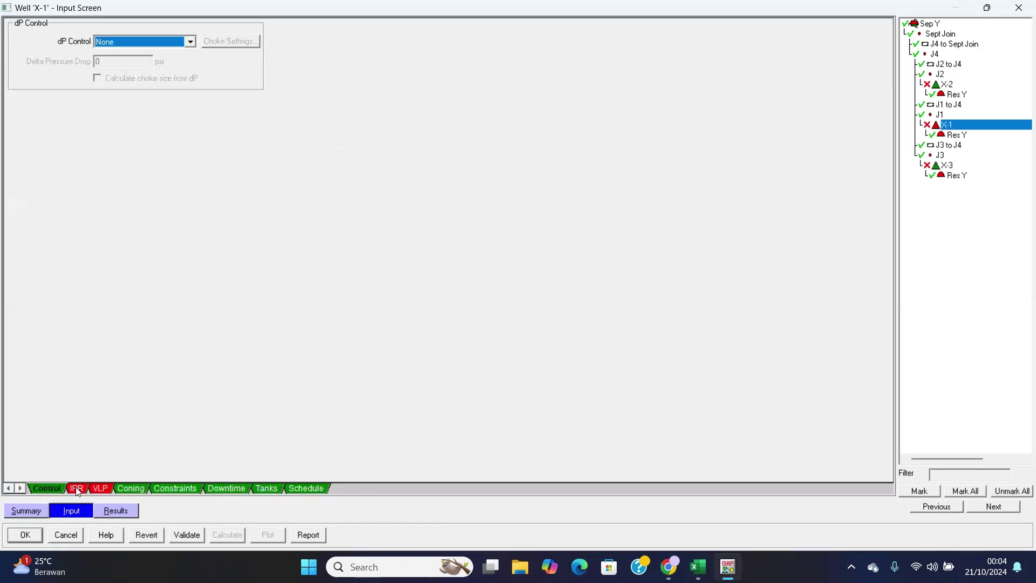
pyautogui.click(77, 488)
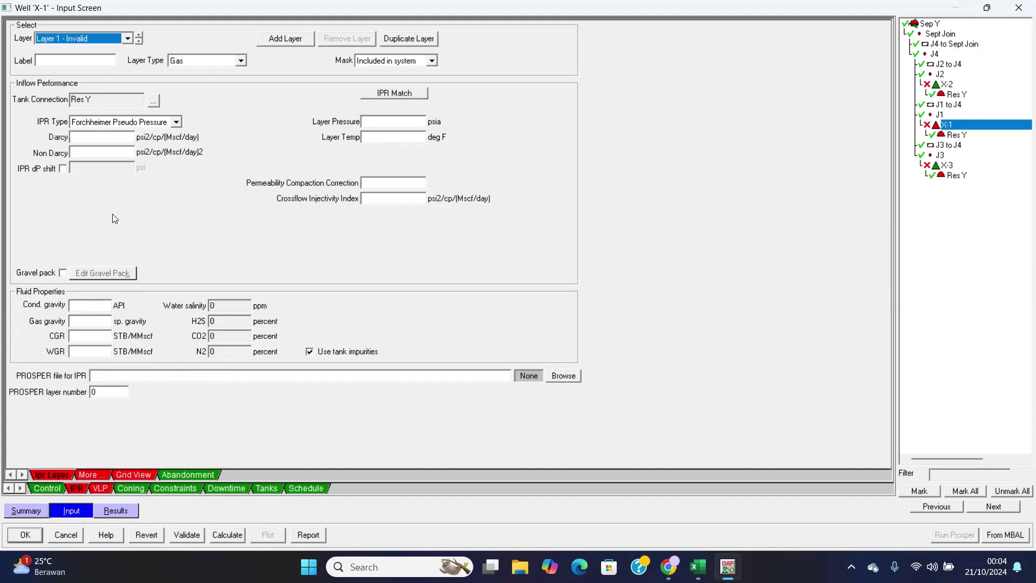
pyautogui.click(106, 125)
pyautogui.click(114, 141)
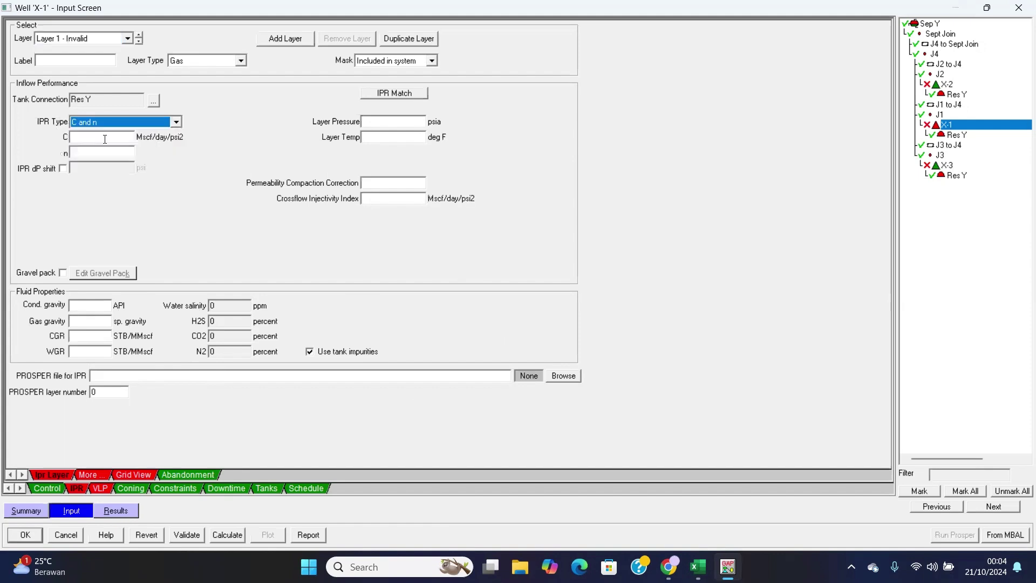
# Set the X-1 layer's C to 0.047653 Mscf/day/psi2 and its n to 0.9335.
pyautogui.click(116, 137)
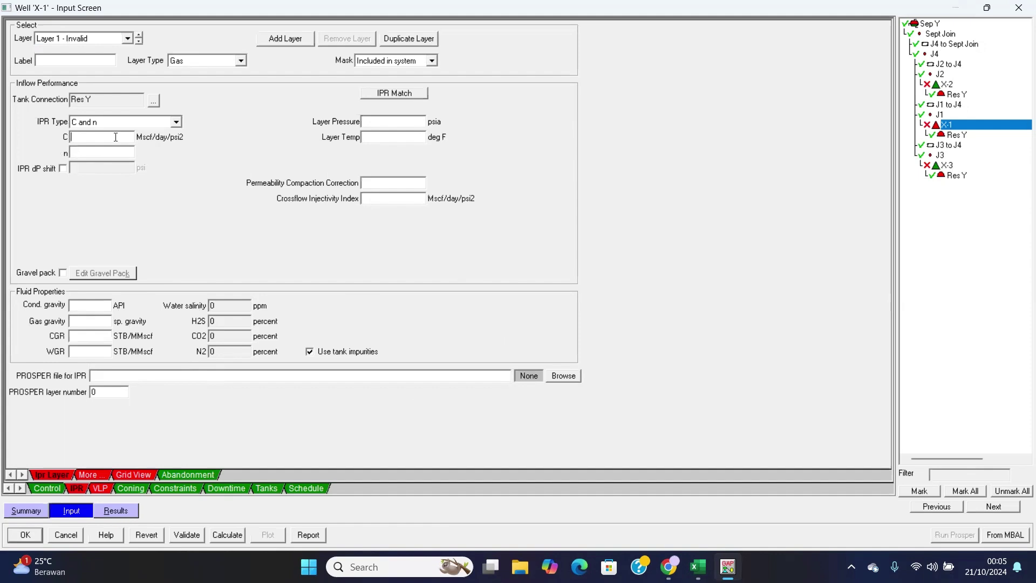
pyautogui.write('0.047653')
pyautogui.click(117, 152)
pyautogui.write('0.')
pyautogui.write('933')
pyautogui.write('5')
# Set the X-1 layer pressure to 303.18 psia and the layer temperature to 205.55 deg F.
pyautogui.write('303')
pyautogui.write('.18')
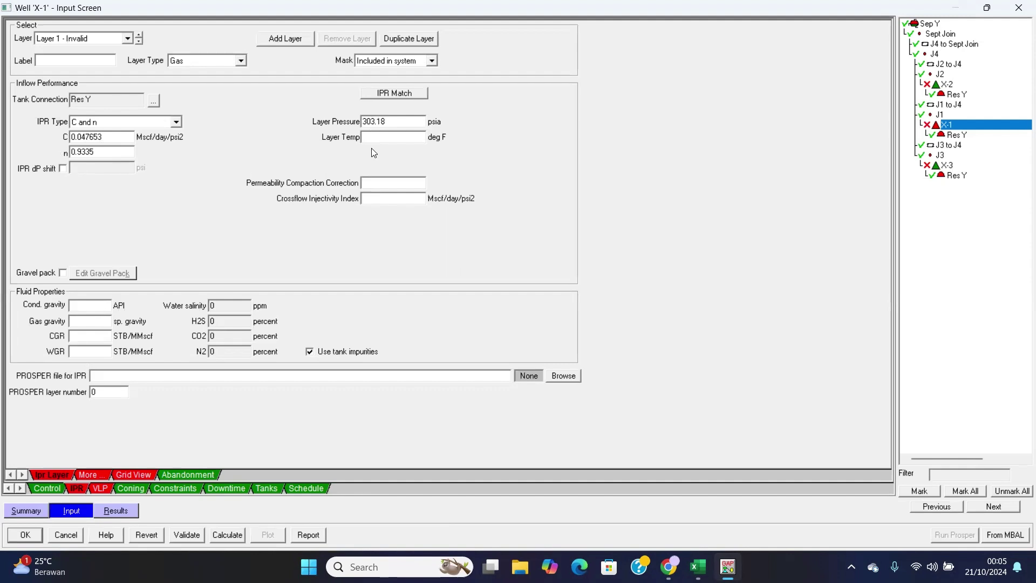
pyautogui.click(371, 138)
pyautogui.write('205.')
pyautogui.write('55')
# Enter the layer's fluid properties: condensate gravity 40.1 API, gas gravity 0.829, CGR 0 and WGR 4.04464 STB/MMscf.
pyautogui.write('40.1')
pyautogui.click(84, 321)
pyautogui.write('0.829')
pyautogui.write('0')
pyautogui.click(94, 353)
pyautogui.write('4.04464')
# Examine X-1's relative permeability settings, layer grid data and layer list for missing IPR inputs.
pyautogui.click(95, 473)
pyautogui.click(61, 474)
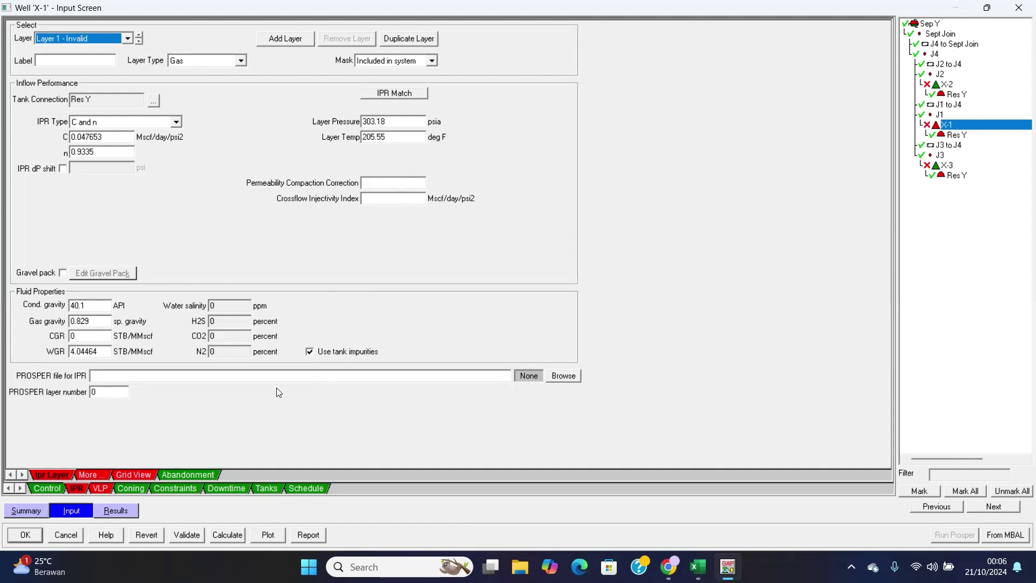
pyautogui.click(90, 475)
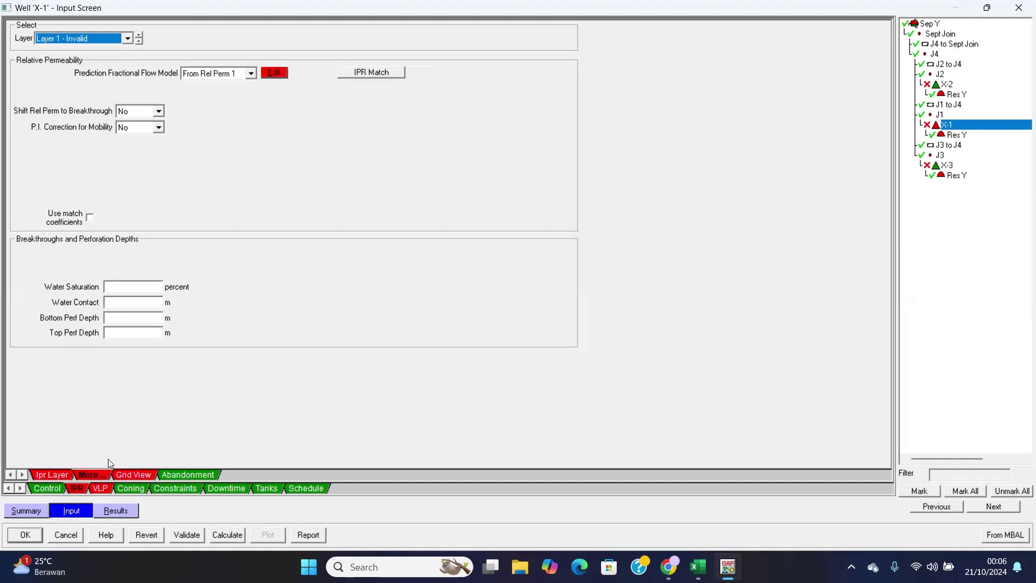
pyautogui.click(125, 473)
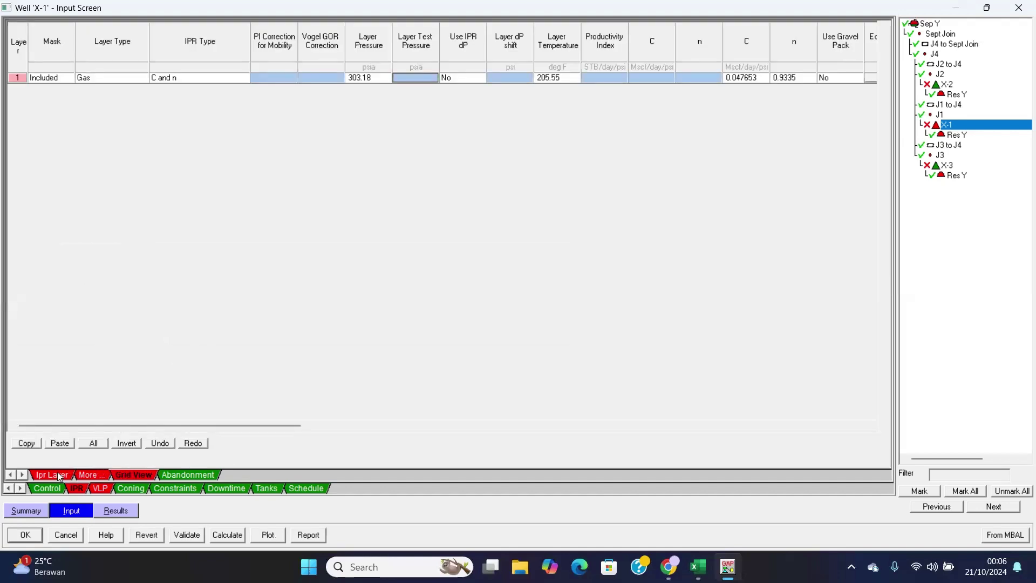
pyautogui.click(58, 473)
pyautogui.click(135, 474)
pyautogui.click(45, 472)
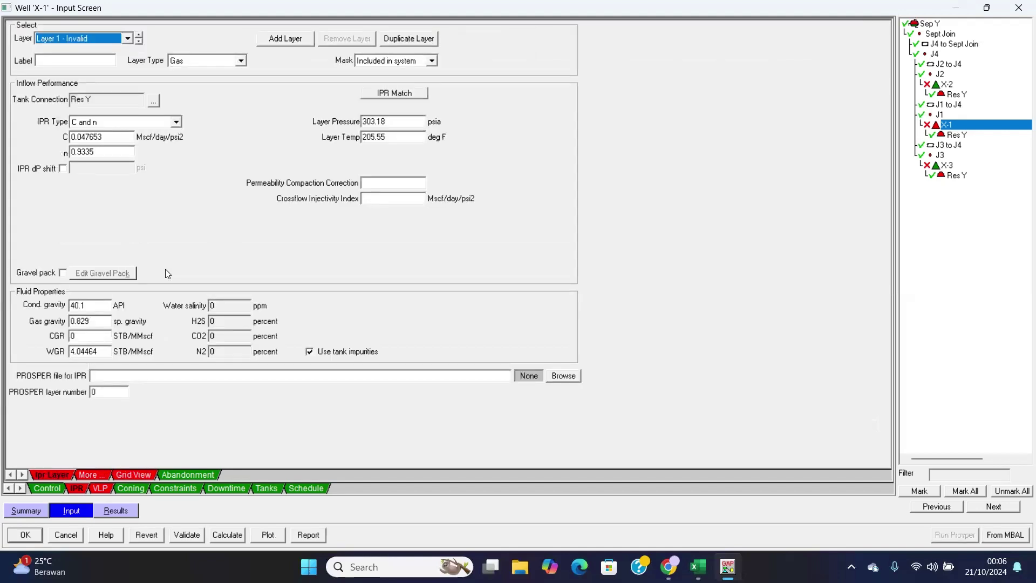
pyautogui.click(114, 37)
pyautogui.click(114, 39)
# Assign the PROSPER well model "Sumur X-1" from the project documents folder as the layer's IPR file.
pyautogui.click(558, 375)
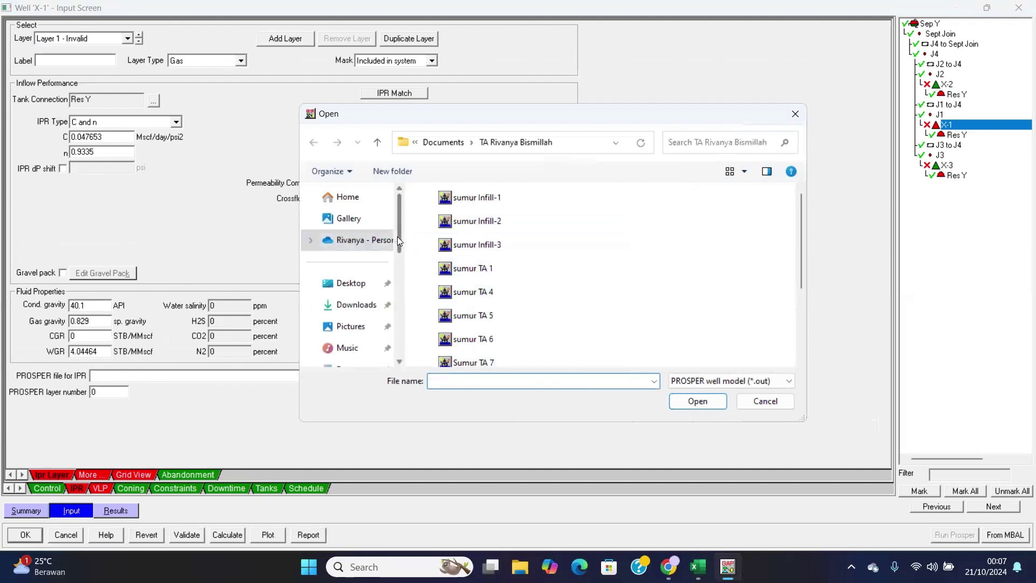
pyautogui.moveTo(397, 236); pyautogui.dragTo(397, 274)
pyautogui.scroll(-2, 490, 320)
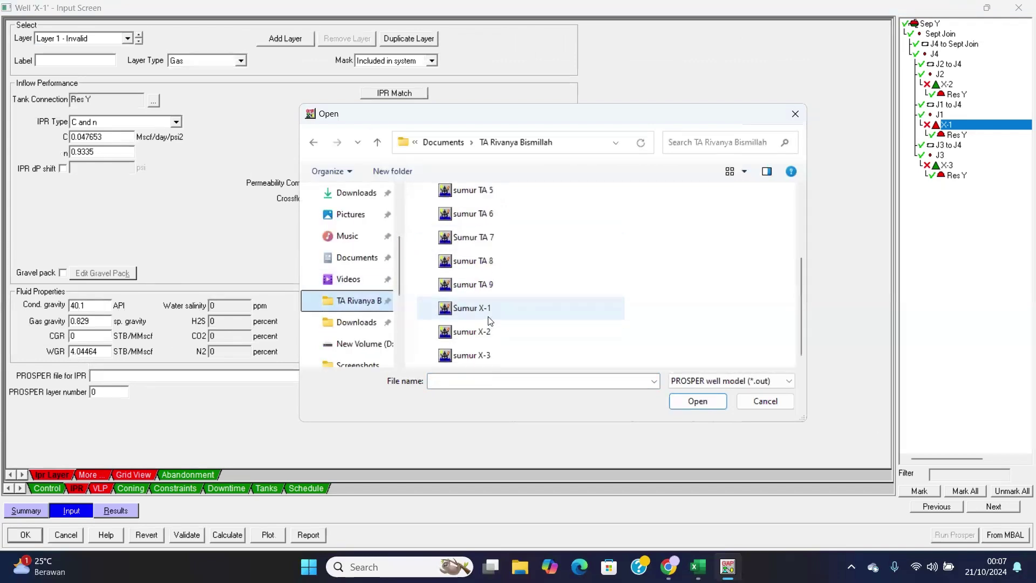
pyautogui.click(489, 308)
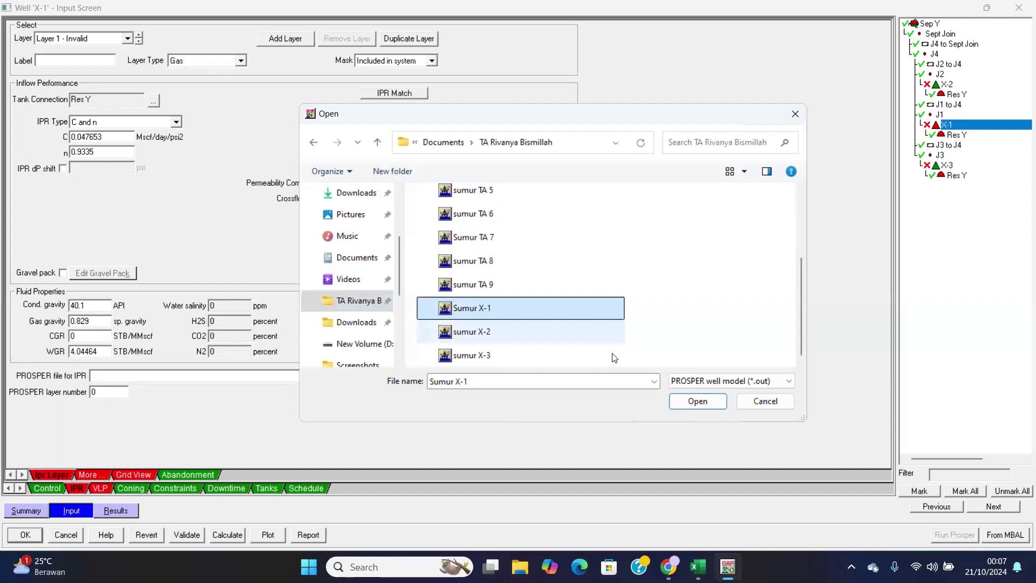
pyautogui.click(696, 399)
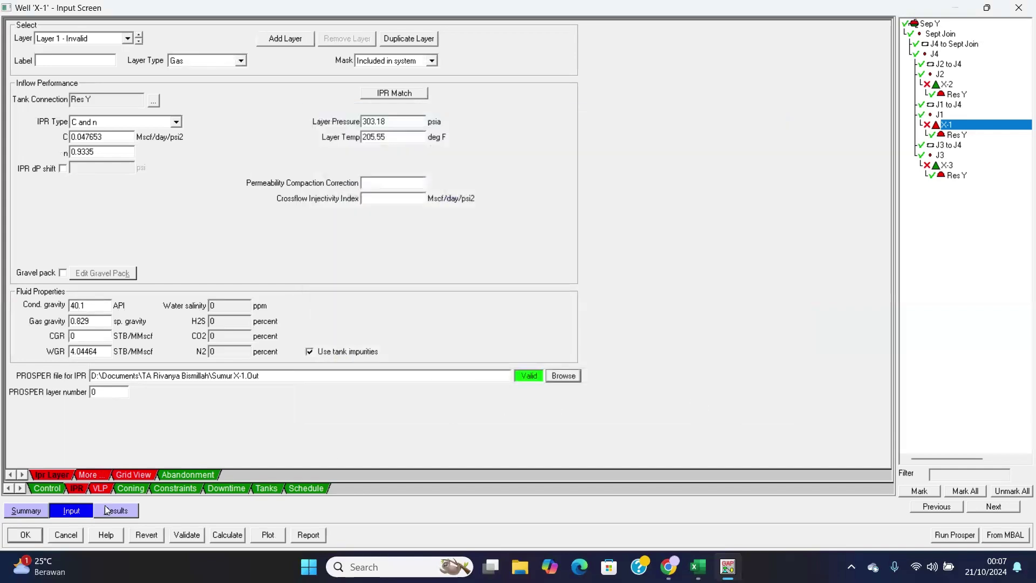
# Set the layer's prediction fractional flow model to From Tank Model.
pyautogui.click(90, 475)
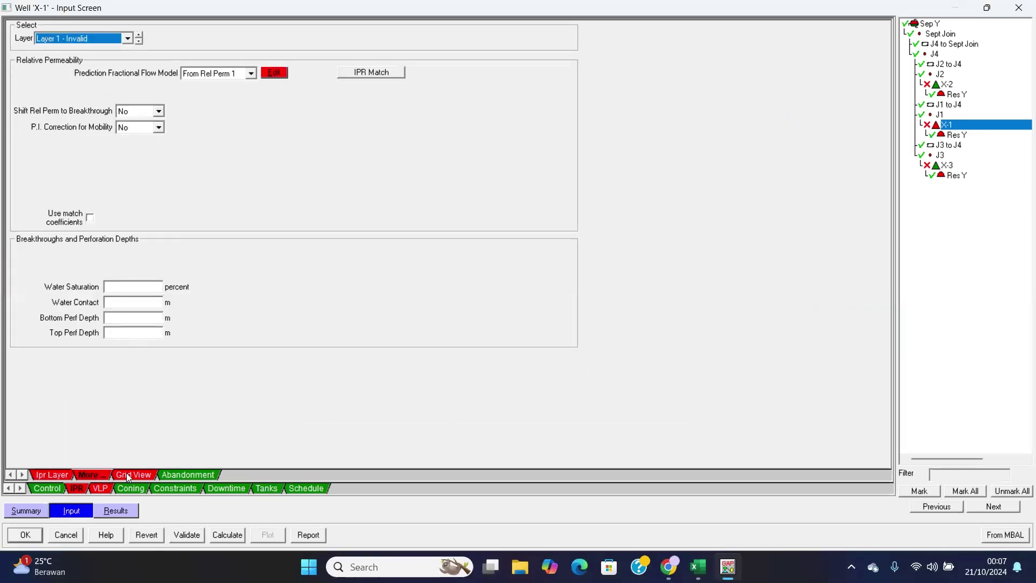
pyautogui.click(252, 73)
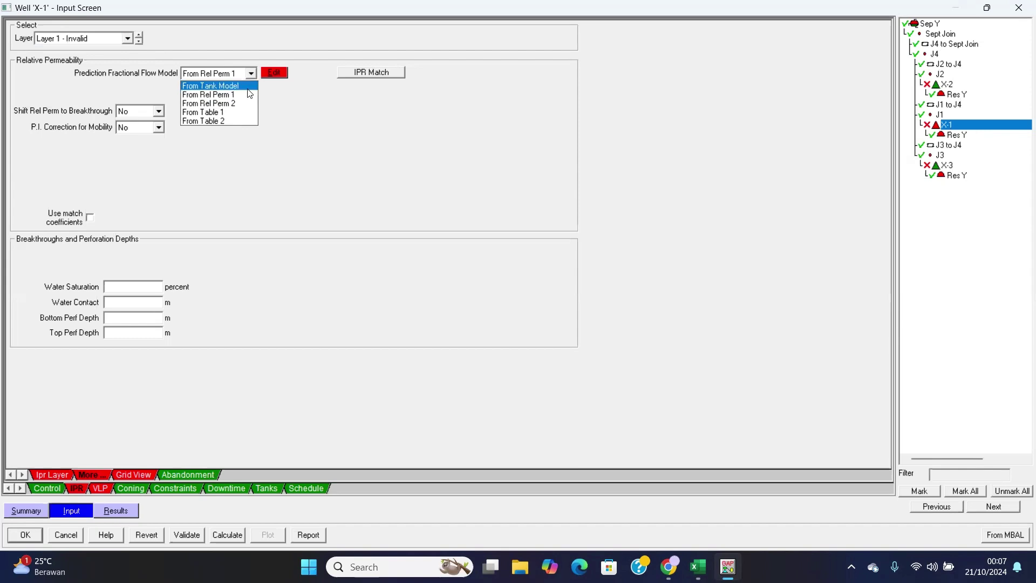
pyautogui.click(245, 86)
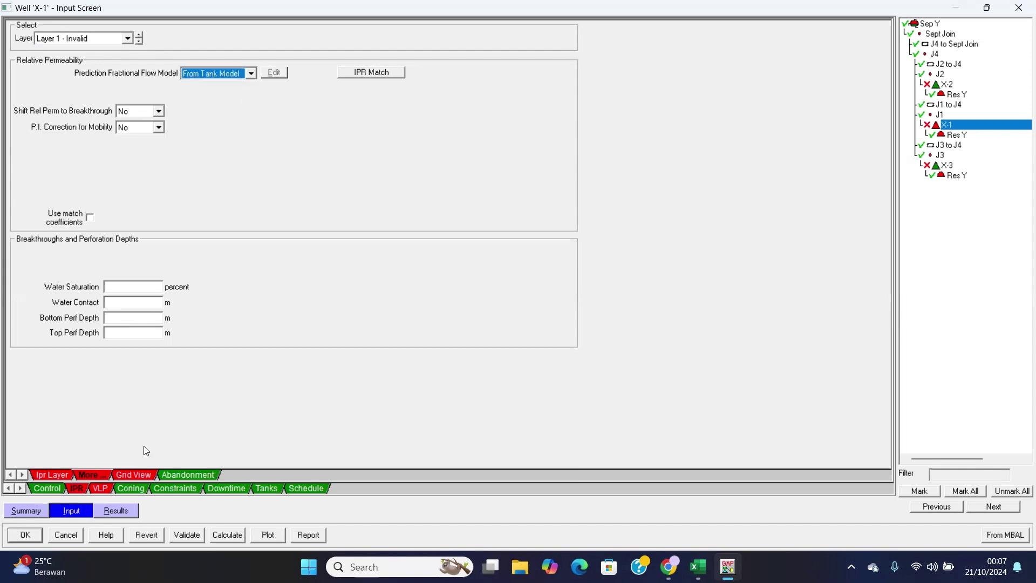
pyautogui.click(51, 476)
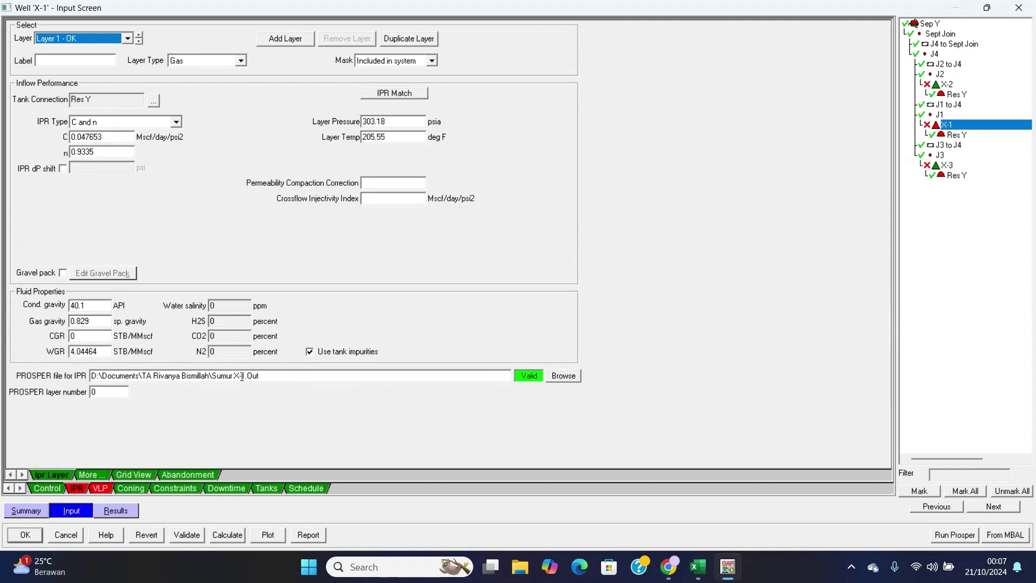
pyautogui.click(89, 475)
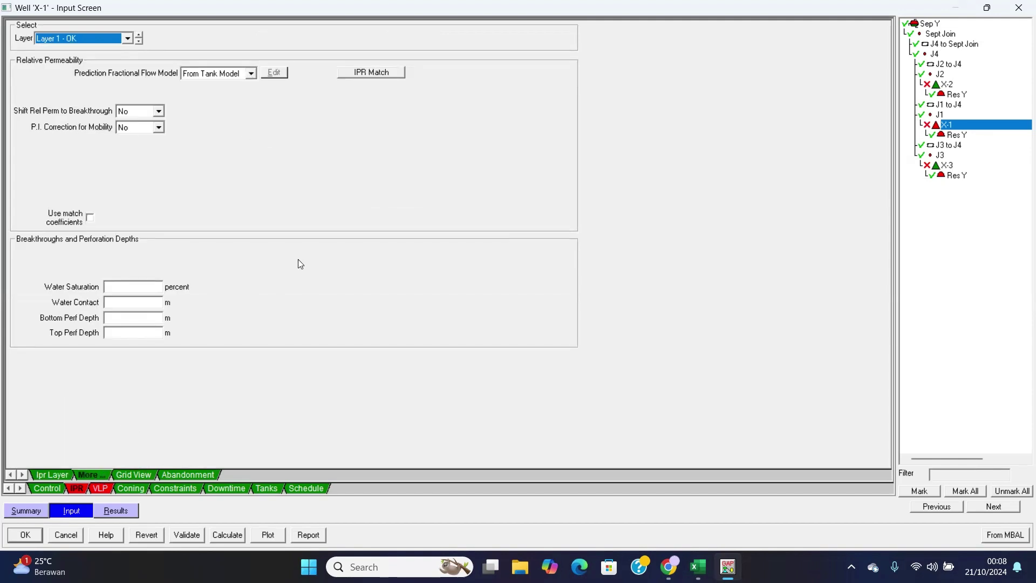
pyautogui.click(248, 76)
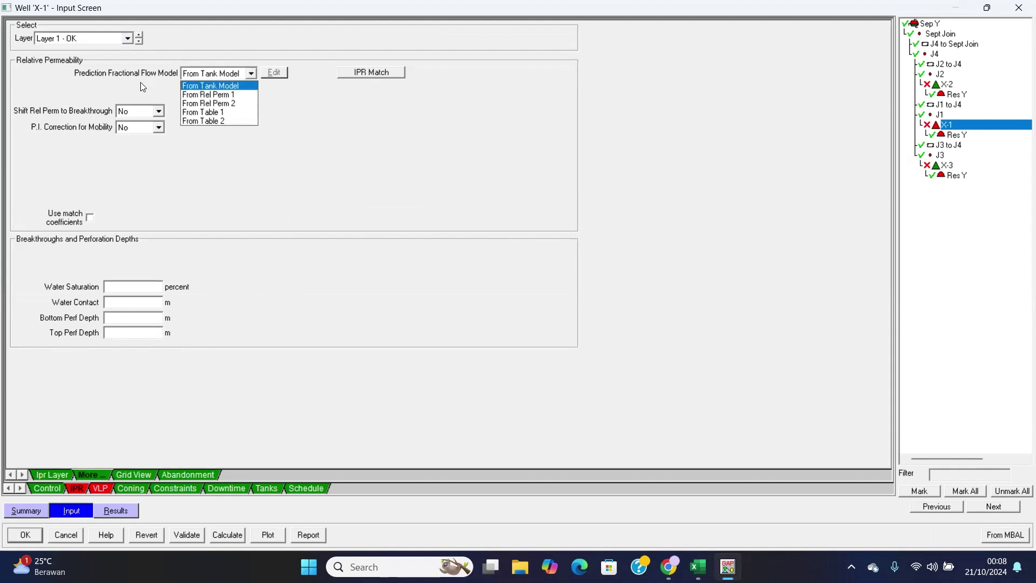
pyautogui.click(238, 90)
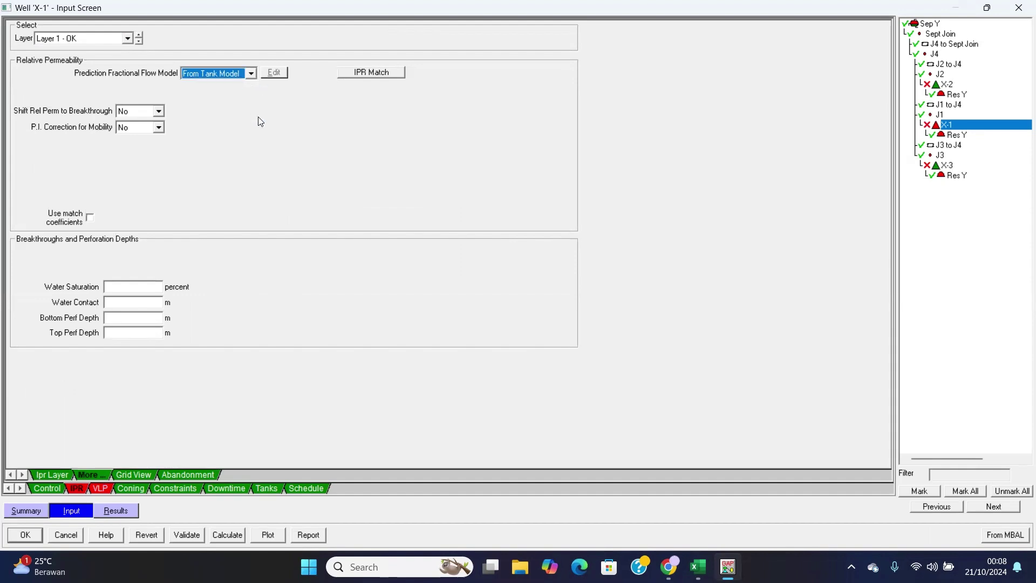
# Validate well X-1's IPR data and recheck its layer grid, relative permeability and inflow settings.
pyautogui.click(138, 473)
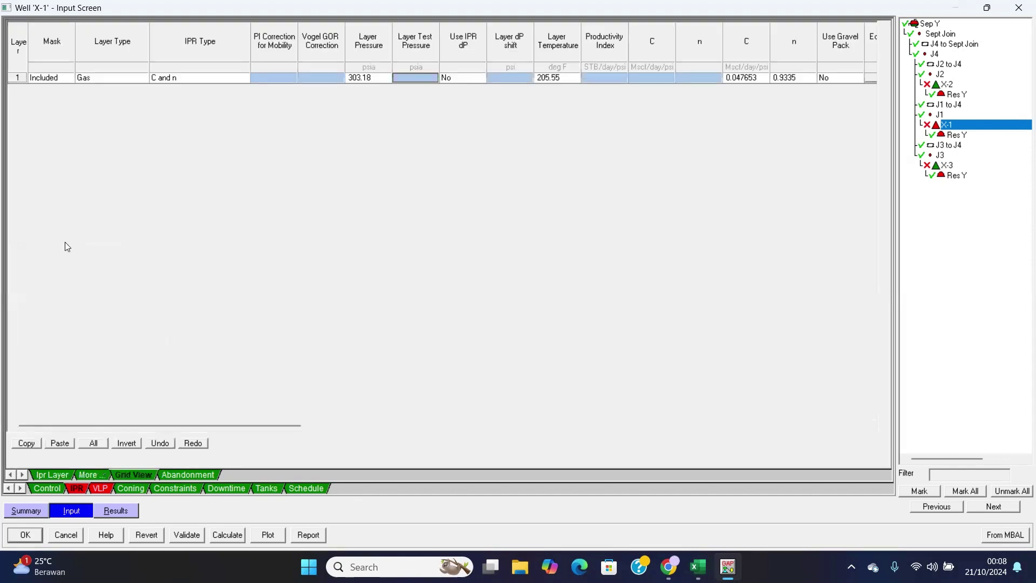
pyautogui.click(100, 488)
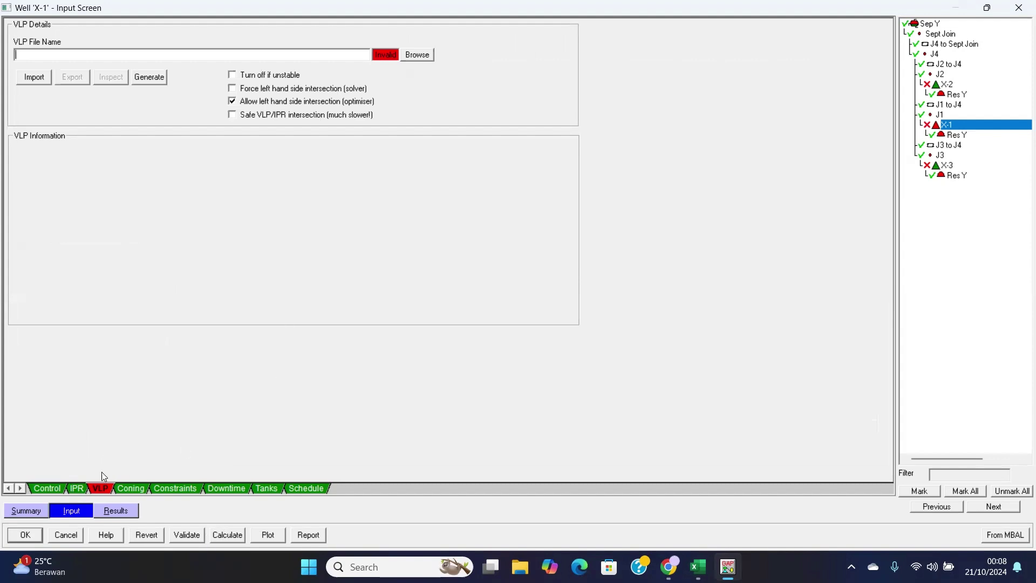
pyautogui.click(72, 486)
pyautogui.click(193, 535)
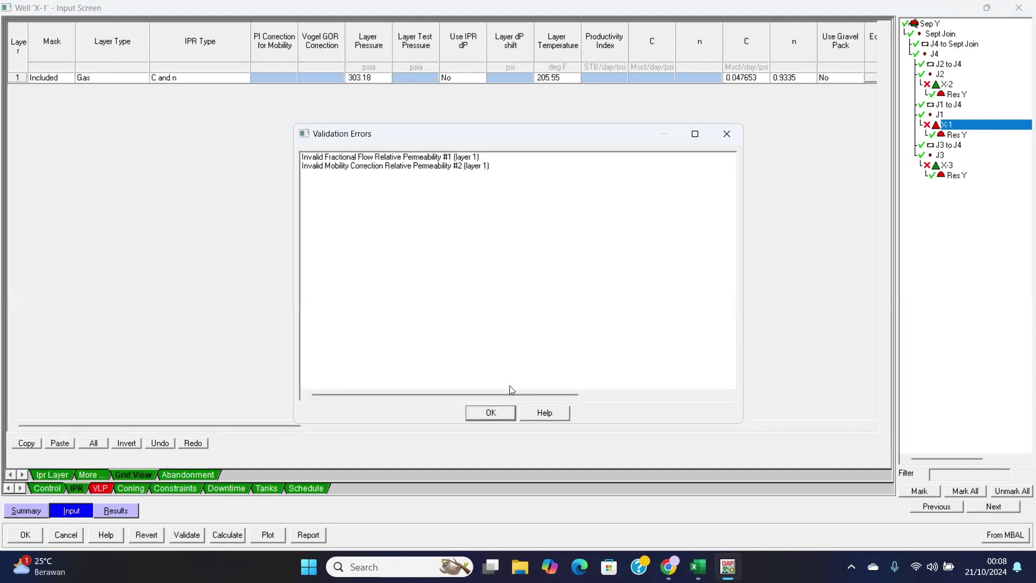
pyautogui.click(486, 415)
pyautogui.click(92, 475)
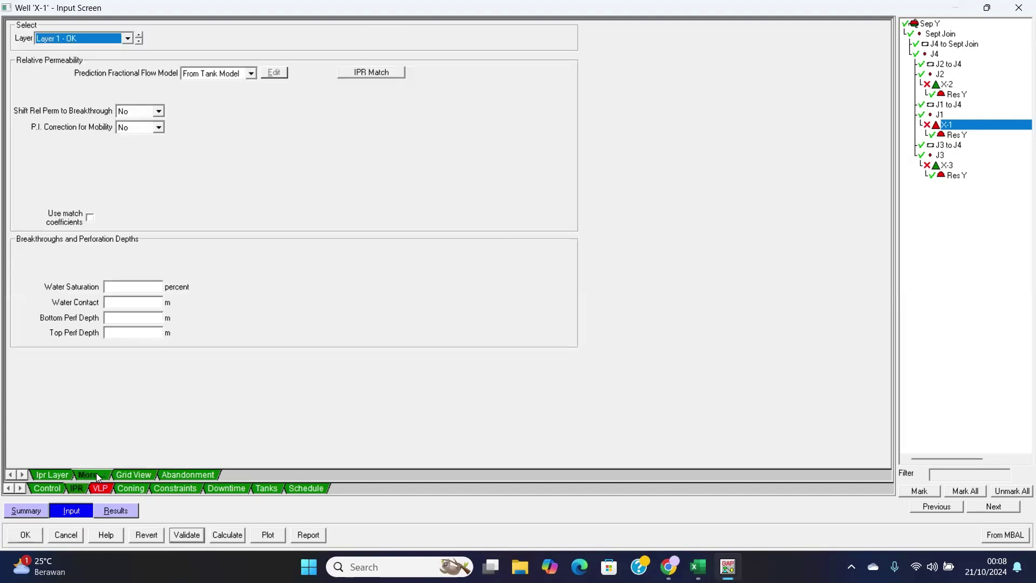
pyautogui.click(64, 473)
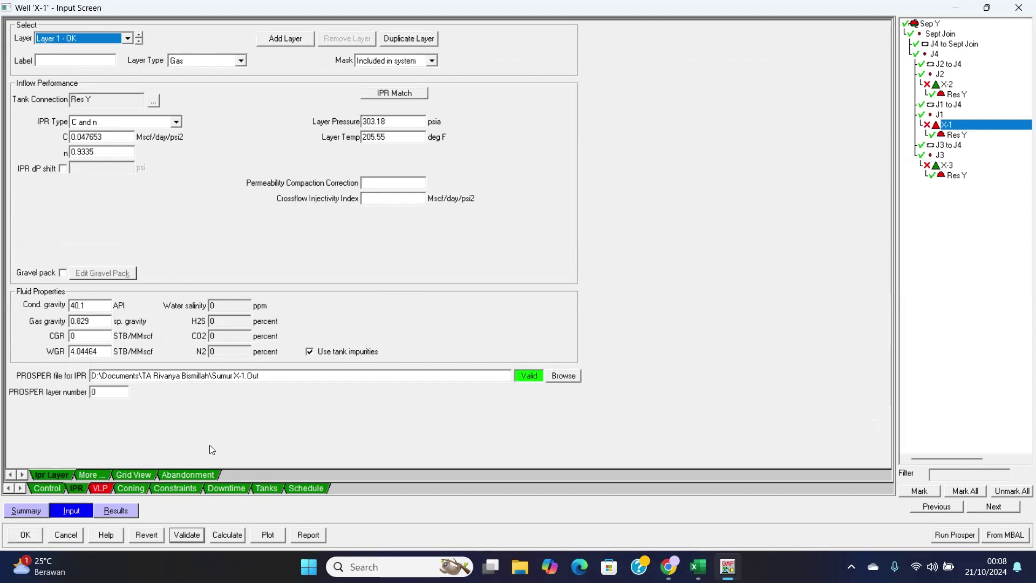
# Assign the VLP data file "vlp TA-1" from the project documents folder to well X-1.
pyautogui.click(100, 488)
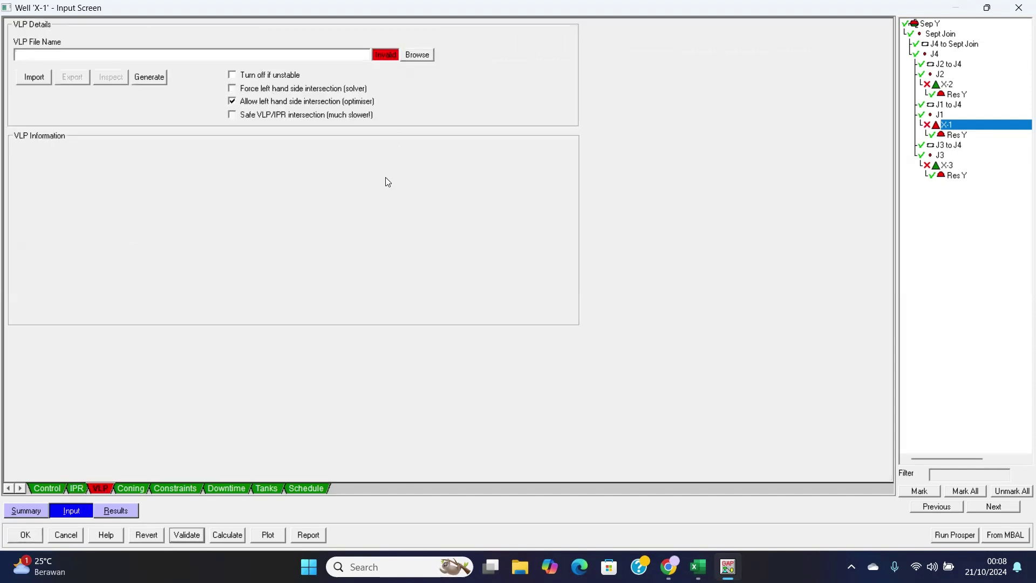
pyautogui.click(418, 56)
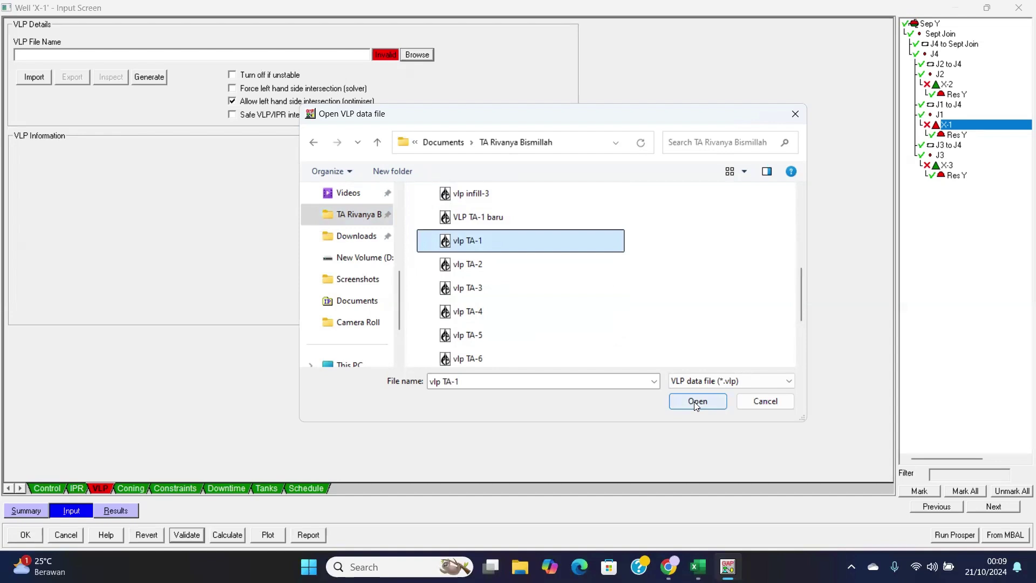
pyautogui.click(696, 402)
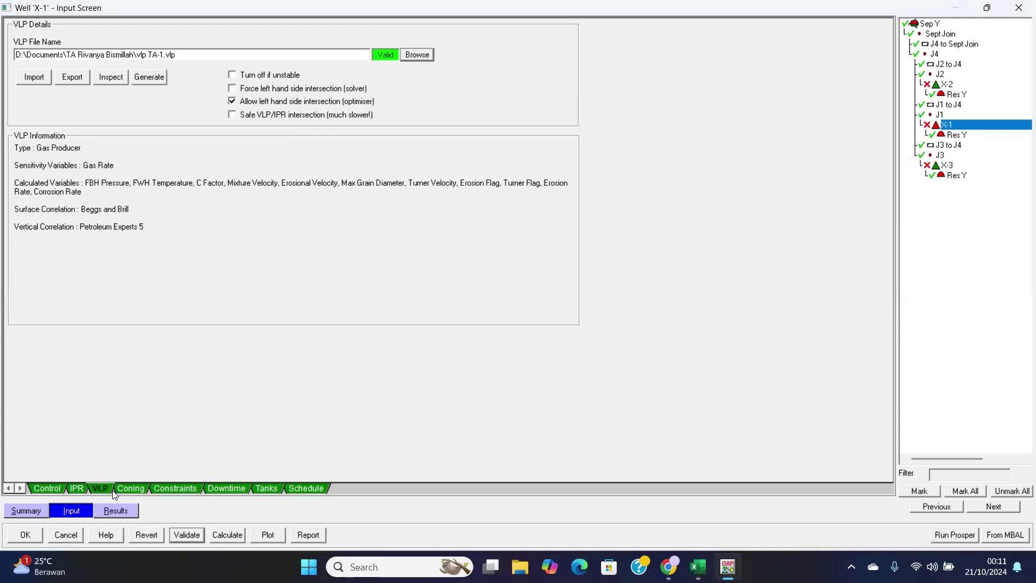
# Validate well X-1's data from its summary and accept the well settings.
pyautogui.click(38, 508)
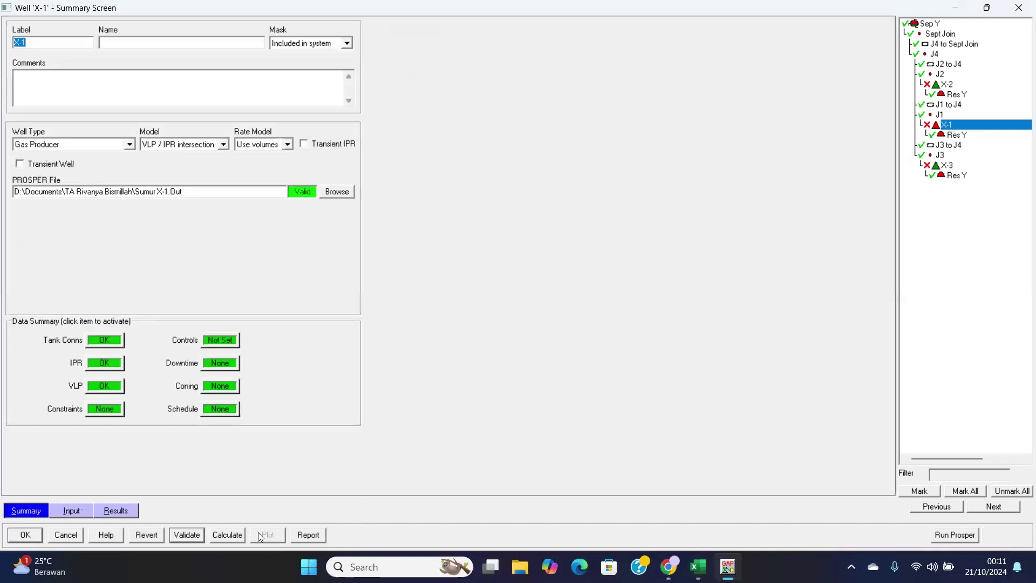
pyautogui.click(197, 540)
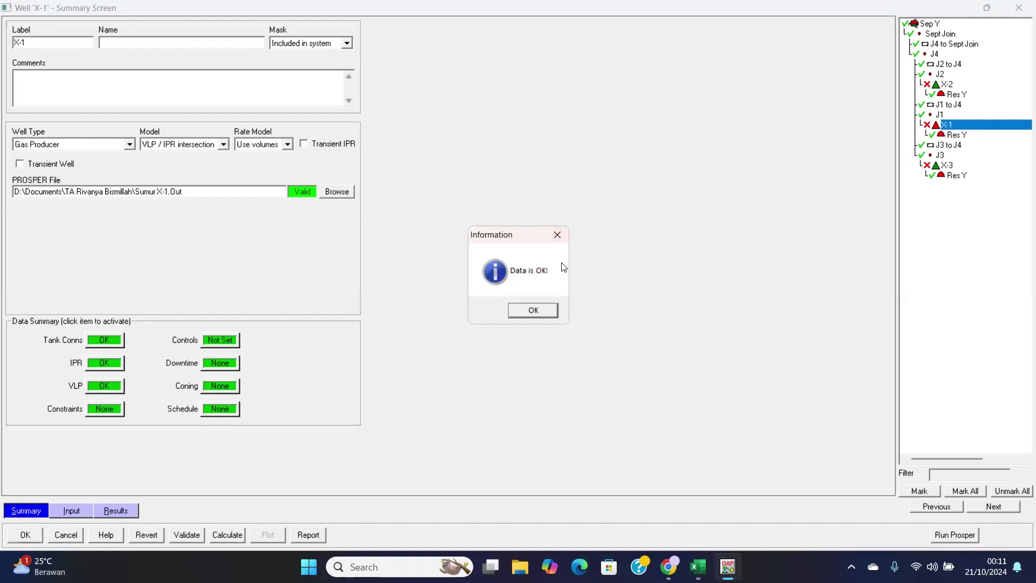
pyautogui.click(548, 309)
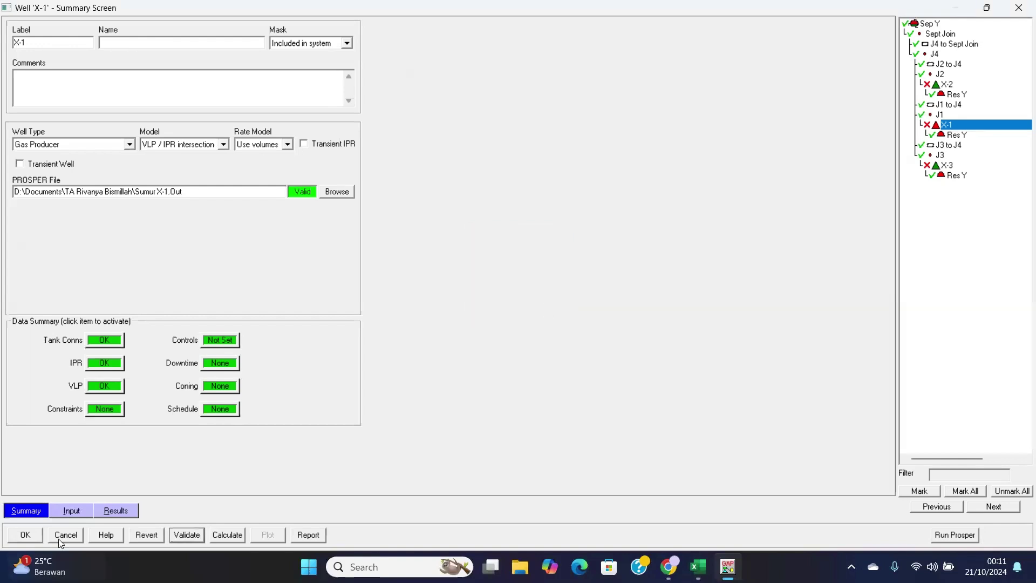
pyautogui.click(34, 535)
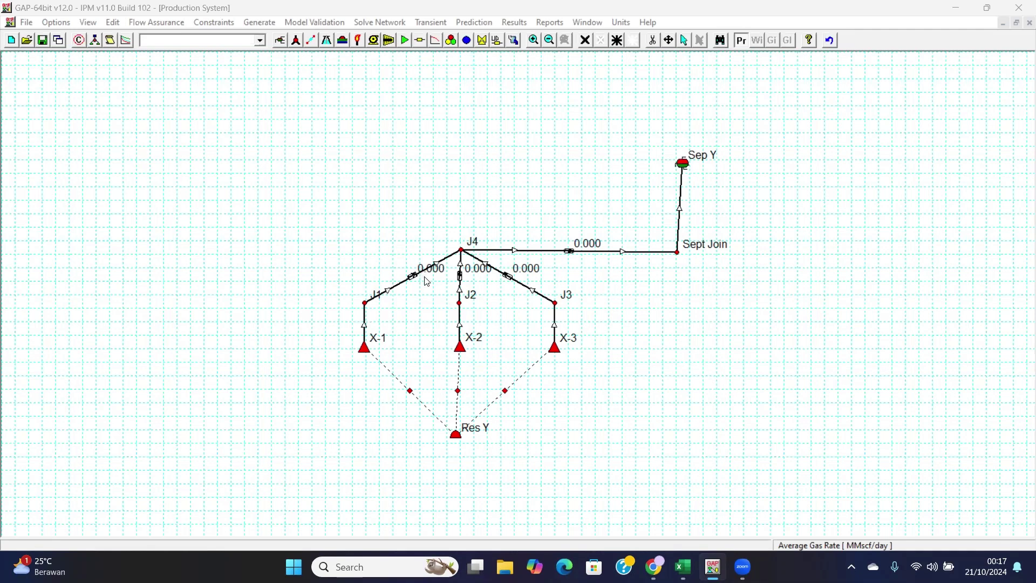
# Label the pipe from J1 to J4 as FL-1 and set its surrounding temperature to 33 deg F.
pyautogui.moveTo(413, 278)
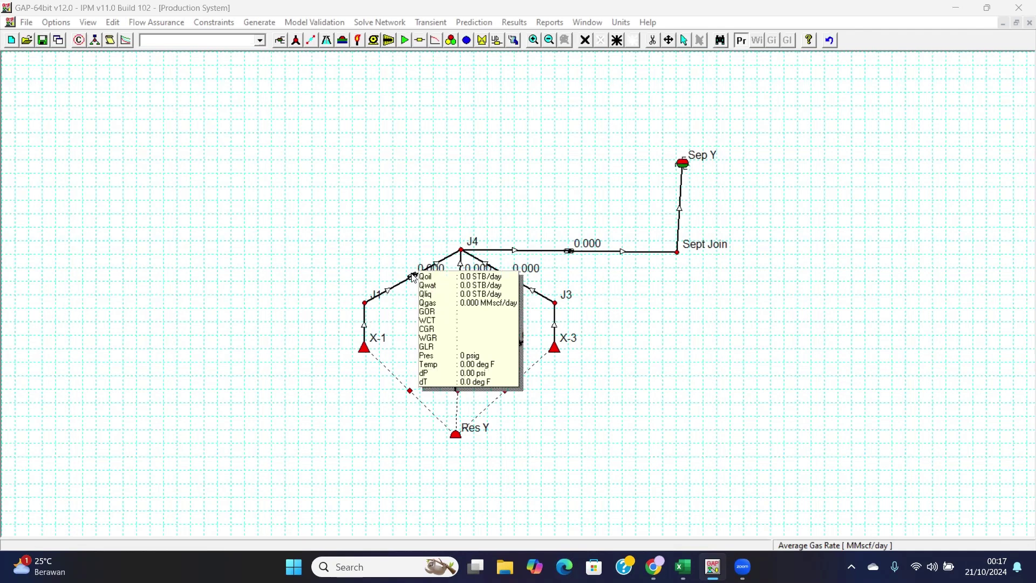
pyautogui.doubleClick(412, 278)
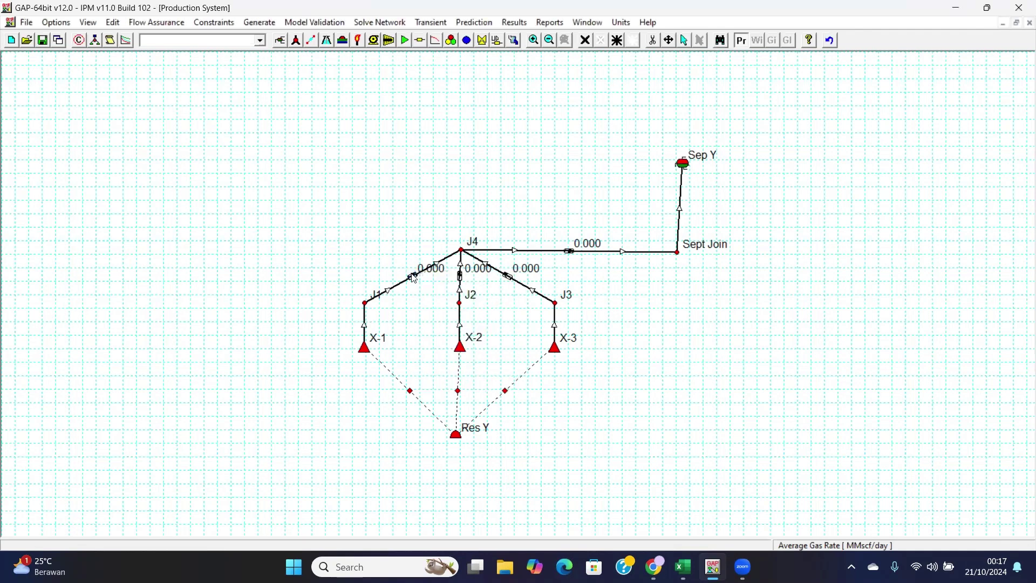
pyautogui.click(36, 510)
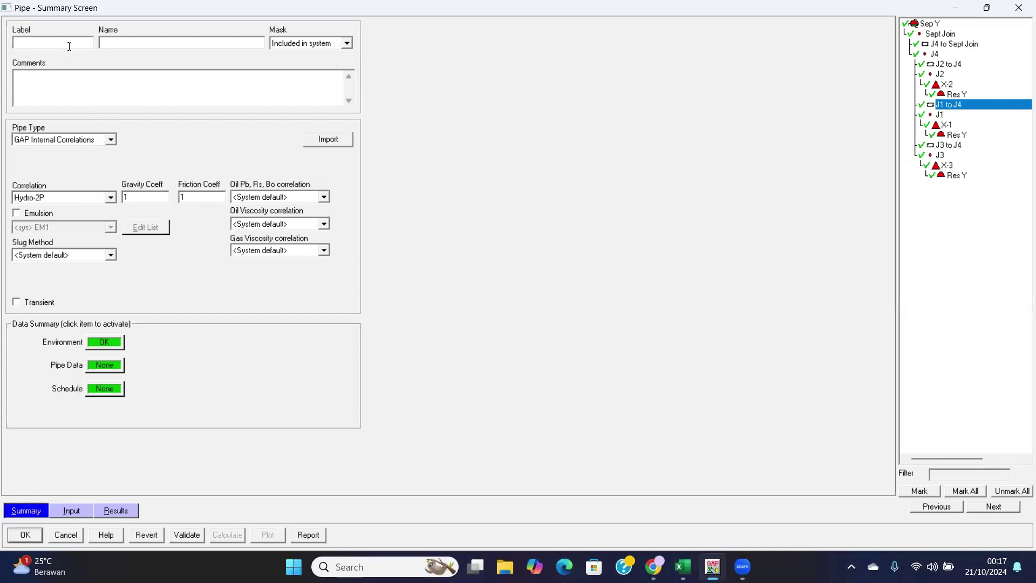
pyautogui.write('FL-1')
pyautogui.click(72, 510)
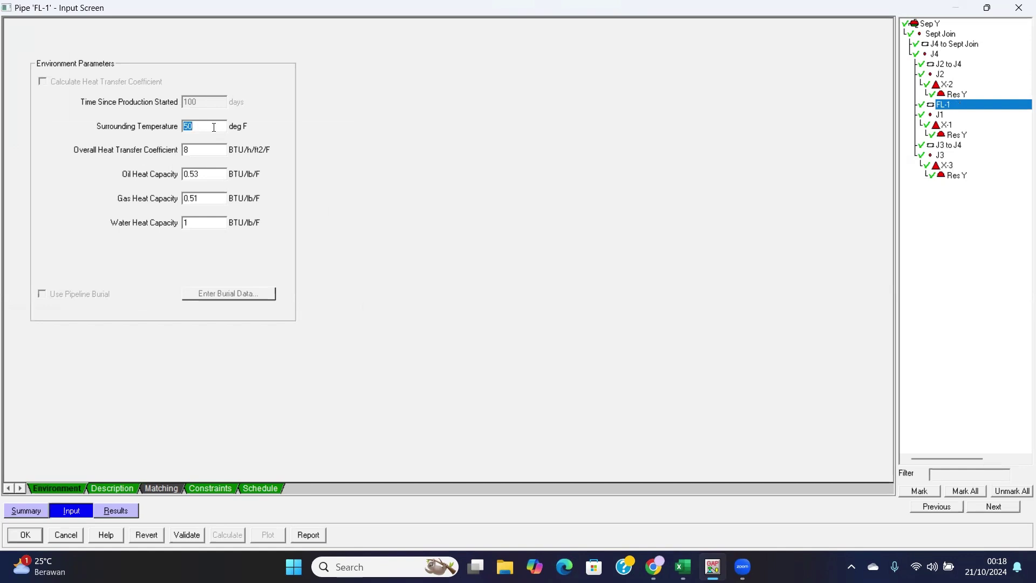
pyautogui.press('BackSpace')
pyautogui.write('33')
# Describe FL-1 as a line pipe segment with length 950 m, TVD 0 m and inside diameter 6 inches.
pyautogui.click(113, 488)
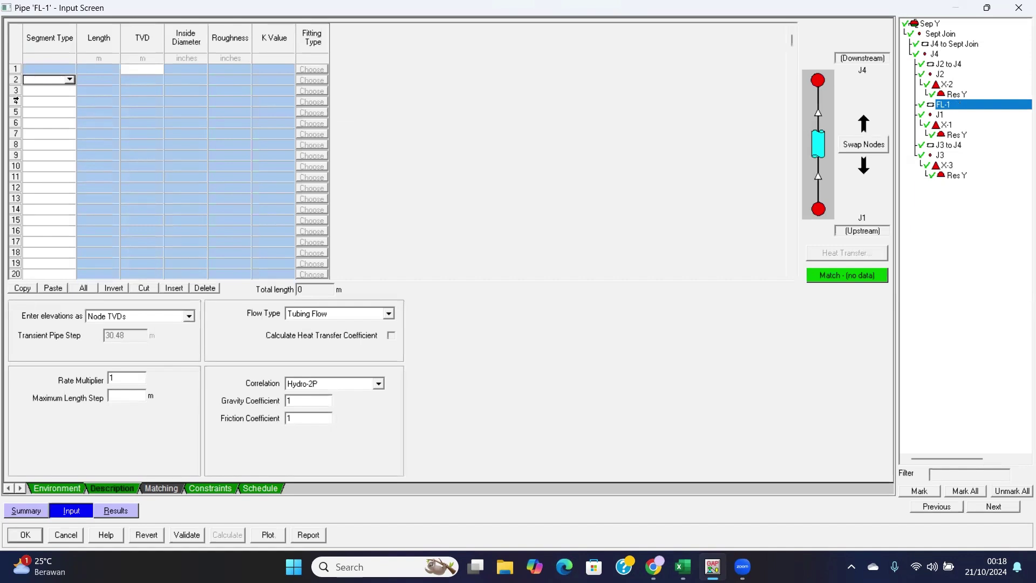
pyautogui.click(68, 80)
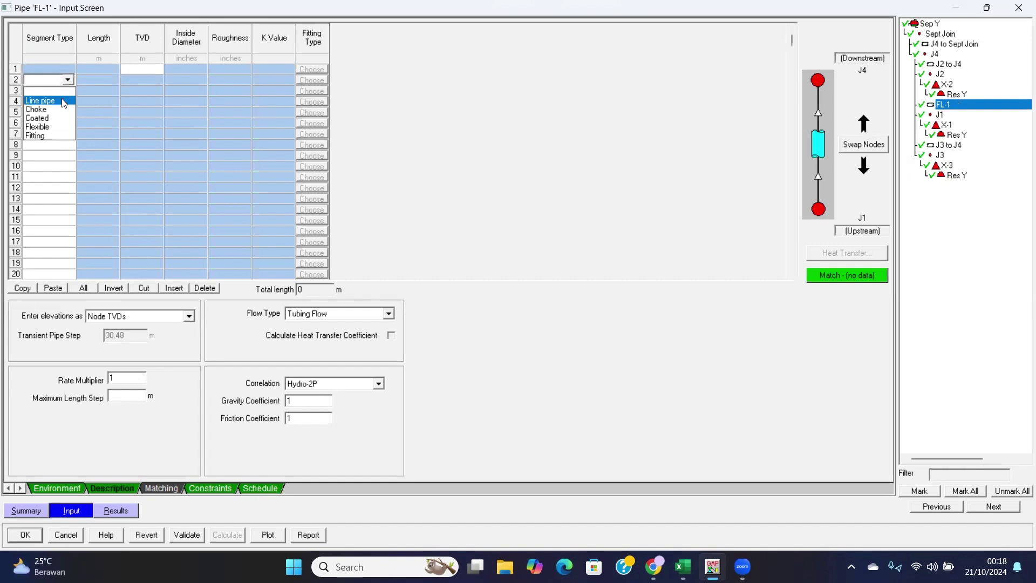
pyautogui.click(65, 101)
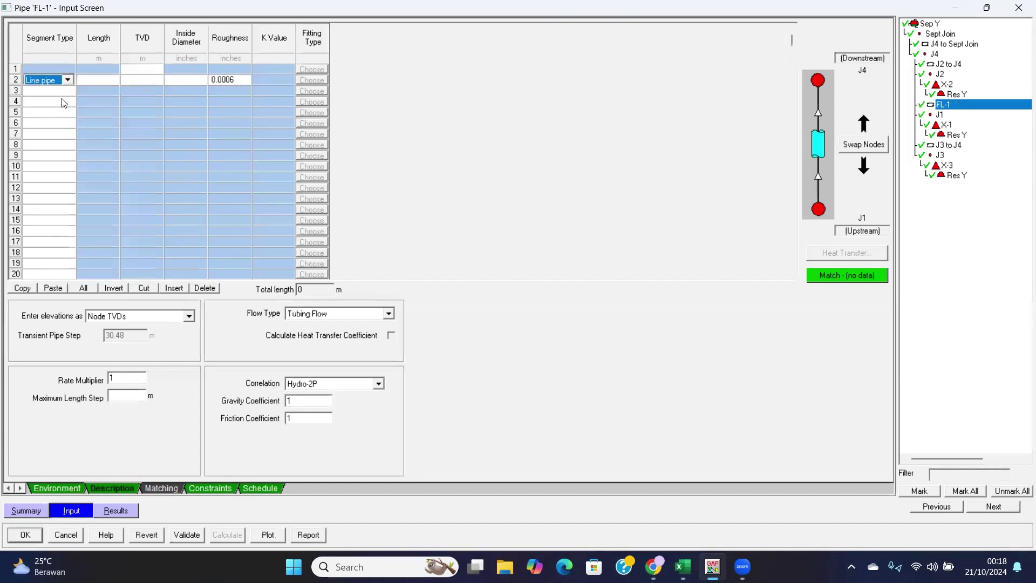
pyautogui.click(98, 81)
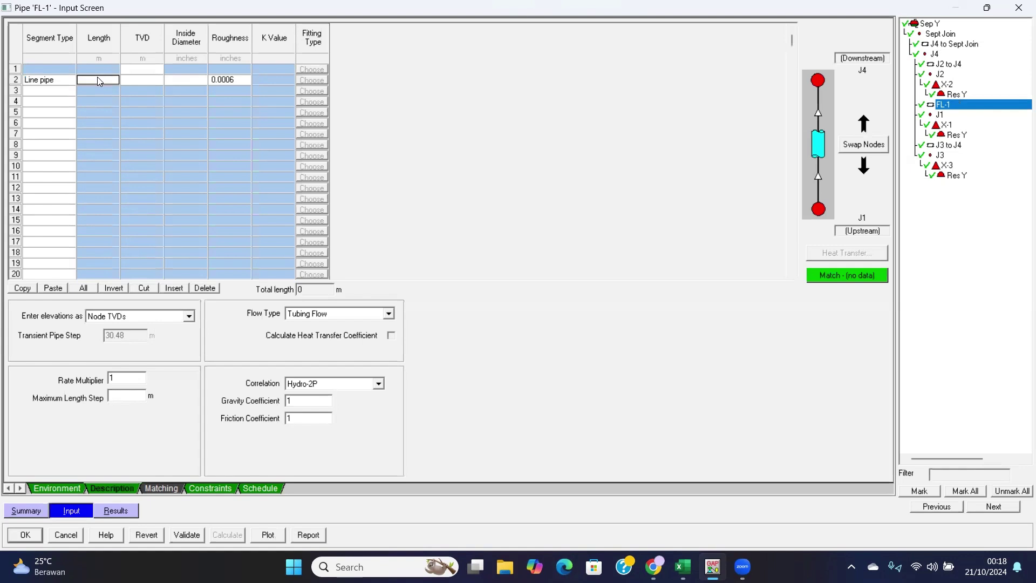
pyautogui.write('950')
pyautogui.click(154, 79)
pyautogui.write('0')
pyautogui.click(178, 80)
pyautogui.write('6')
# Review FL-1's constraints, schedule, matching and description data, and accept the pipe settings.
pyautogui.click(211, 486)
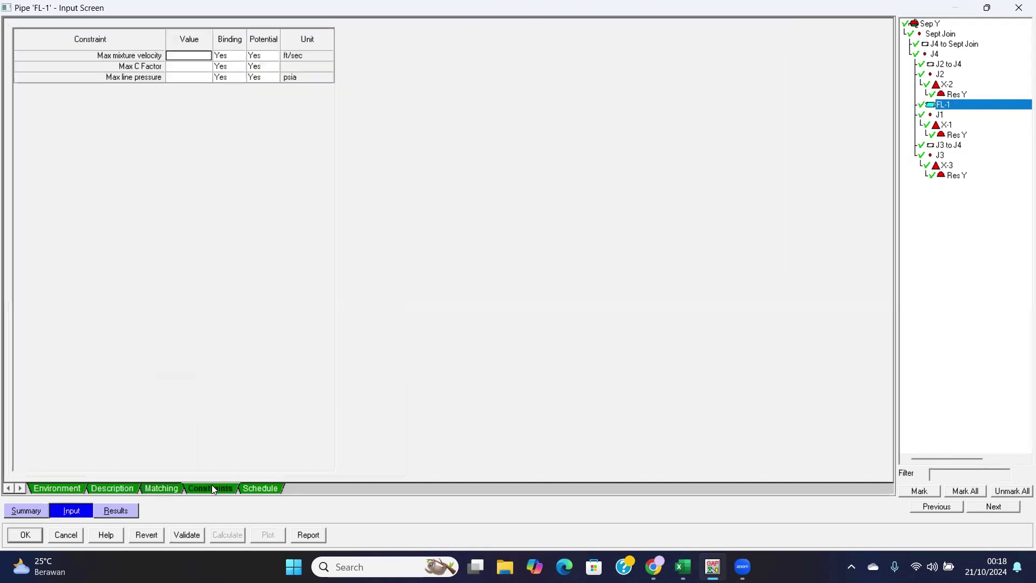
pyautogui.click(268, 489)
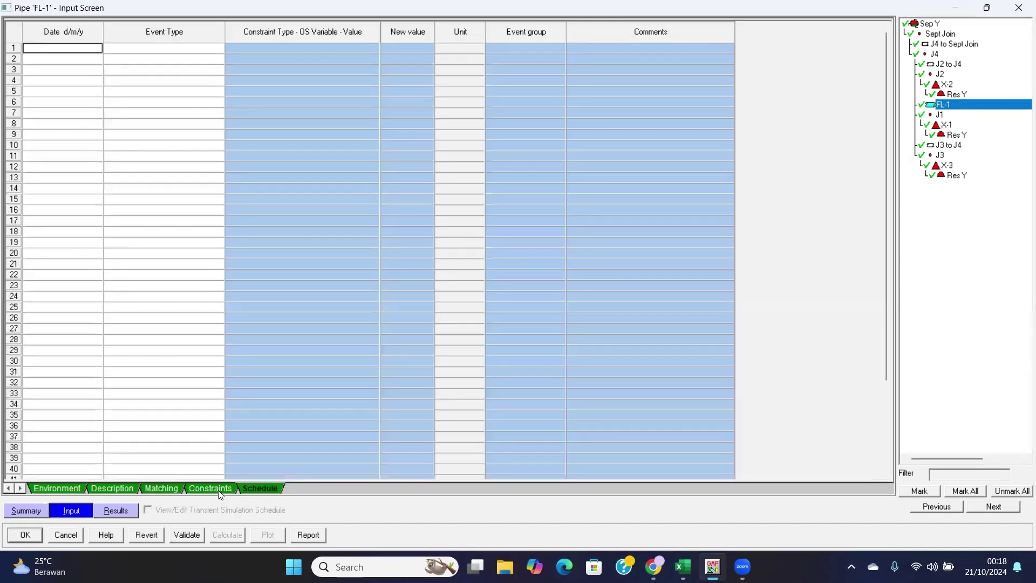
pyautogui.click(175, 489)
pyautogui.click(127, 490)
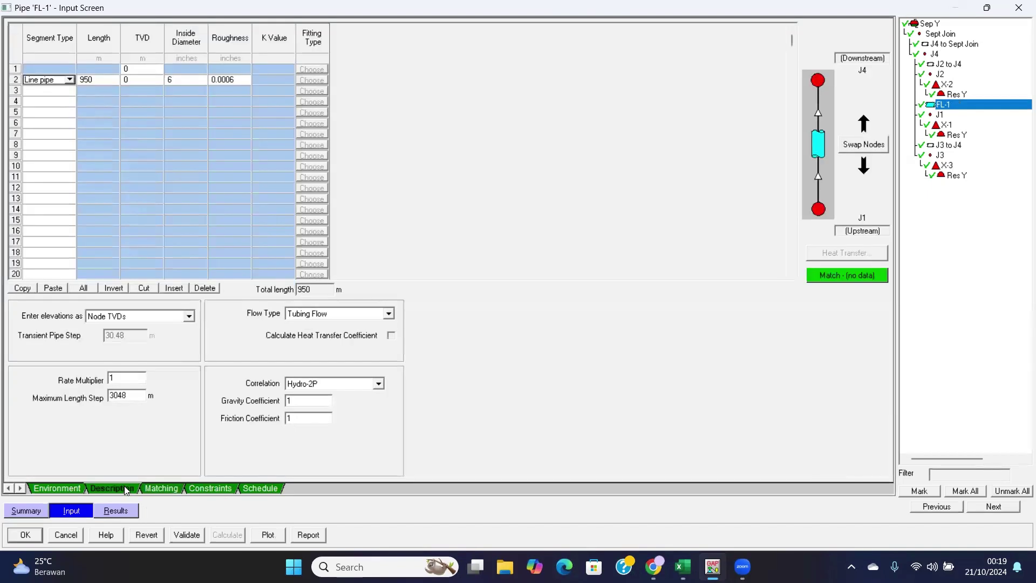
pyautogui.click(25, 534)
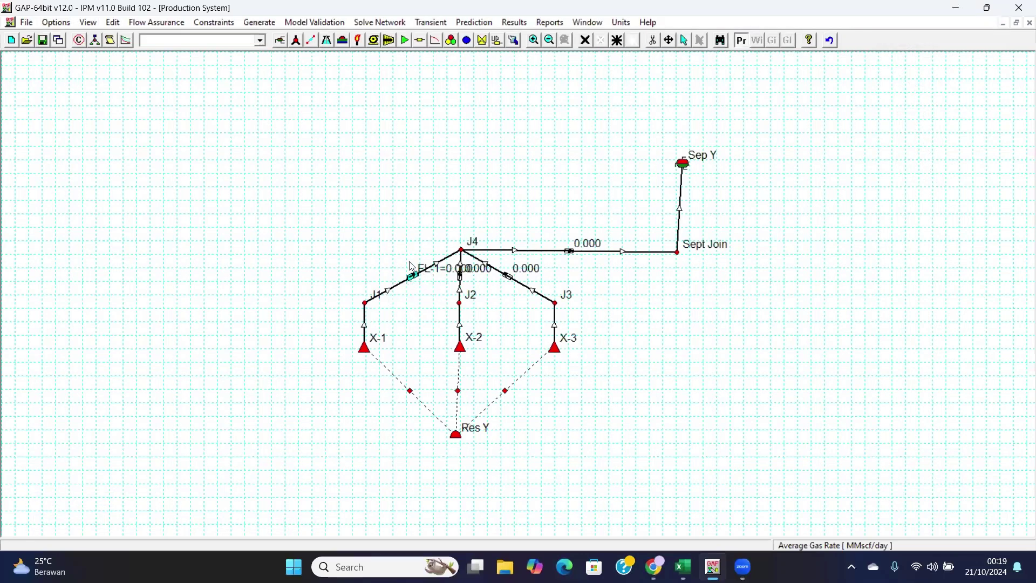
# Describe the J2 to J4 pipe as a line pipe with length 980 m, TVD 0 m and inside diameter 6 inches.
pyautogui.doubleClick(461, 282)
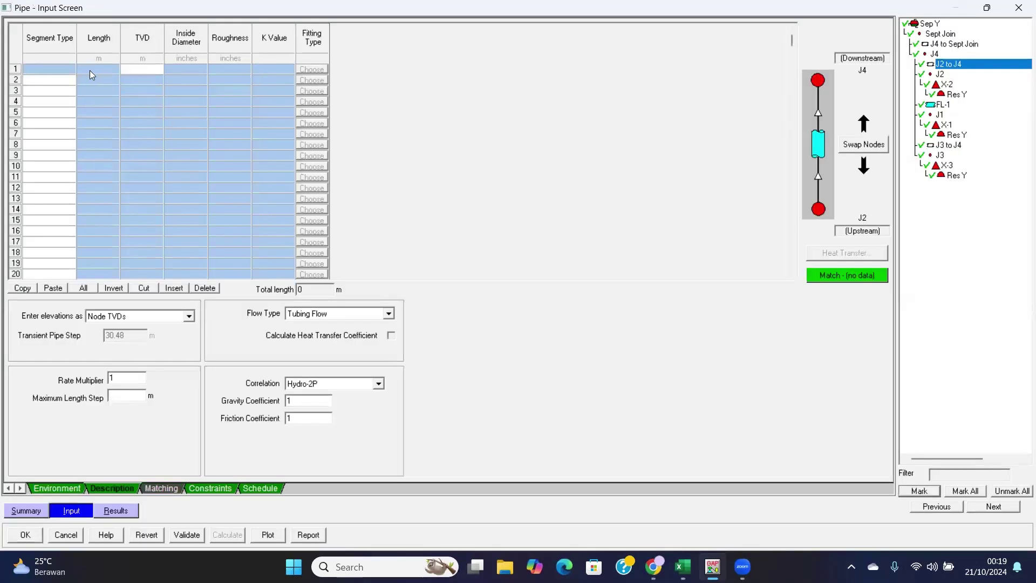
pyautogui.click(69, 80)
pyautogui.click(69, 80)
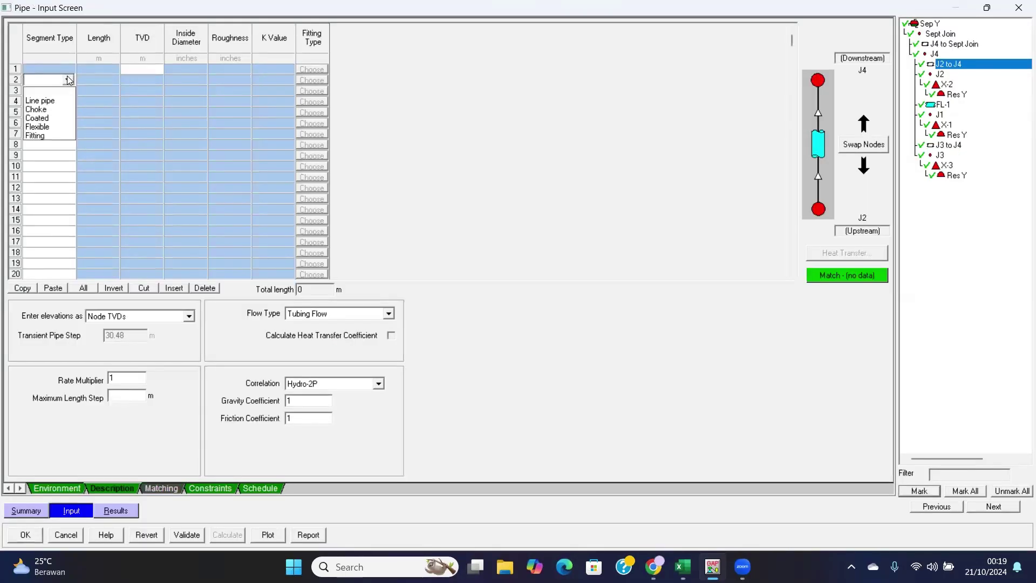
pyautogui.click(43, 101)
pyautogui.click(104, 78)
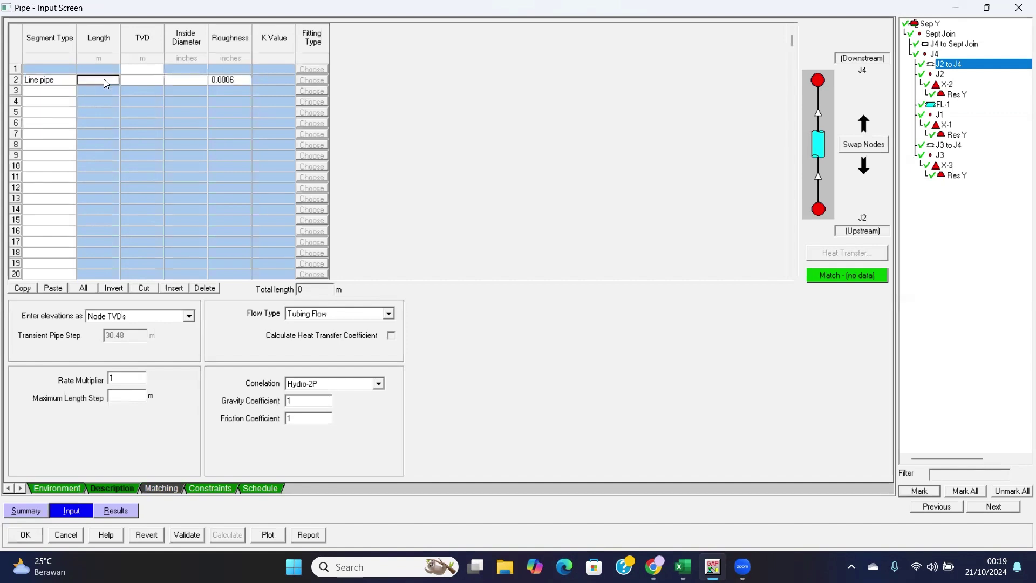
pyautogui.write('980')
pyautogui.click(145, 83)
pyautogui.write('0')
pyautogui.click(184, 79)
pyautogui.write('6')
# Set the J2 to J4 pipe's surrounding temperature to 33 deg F and accept the pipe settings.
pyautogui.click(63, 484)
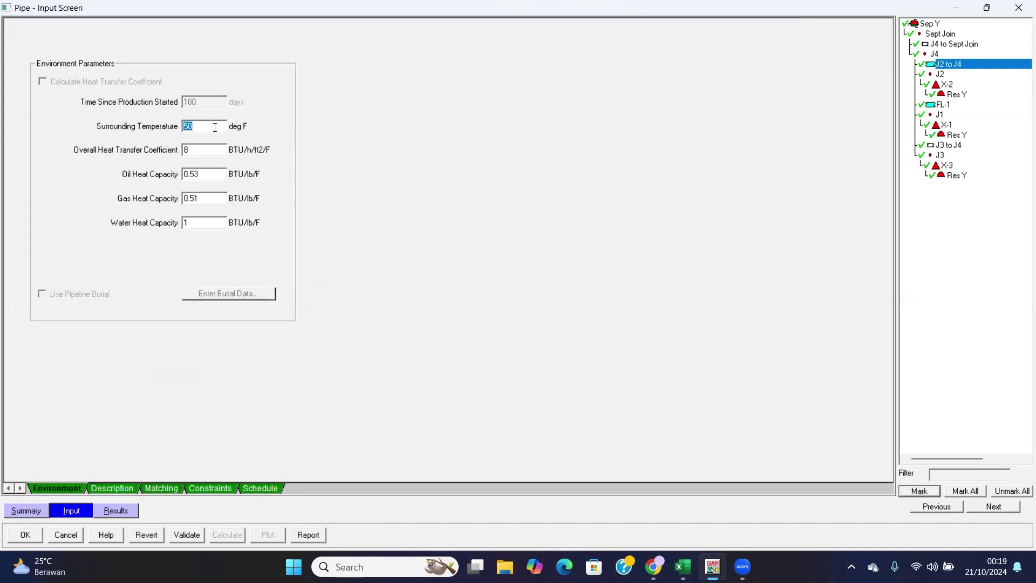
pyautogui.press('BackSpace')
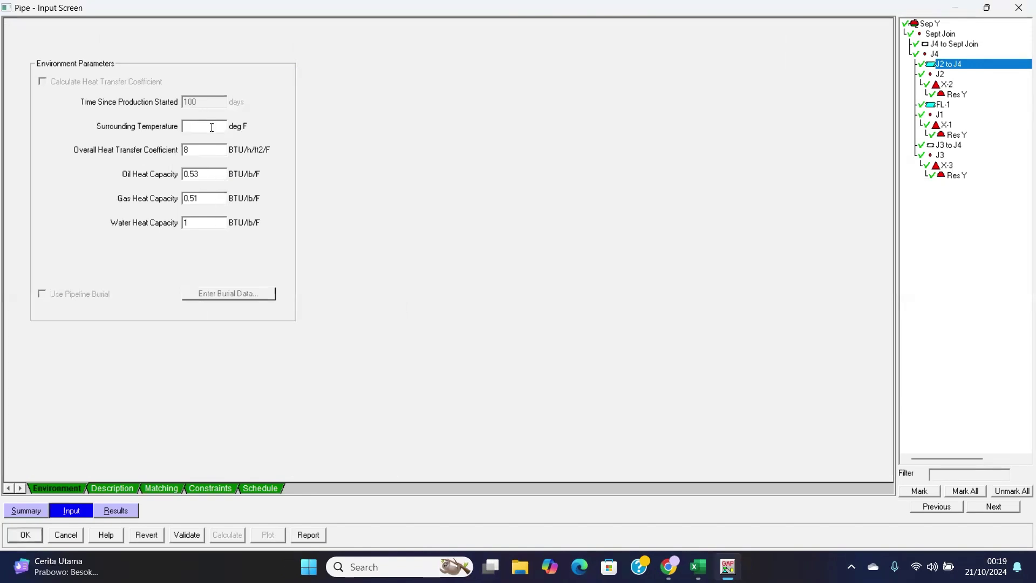
pyautogui.write('33')
pyautogui.click(25, 537)
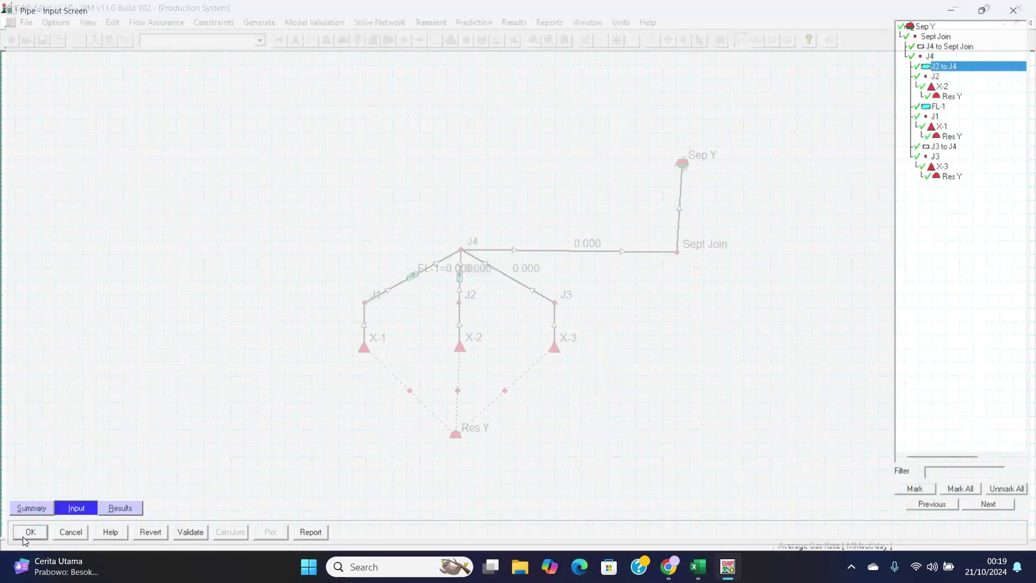
# Label the pipe from J3 to J4 as FL-3 and set its surrounding temperature to 33 deg F.
pyautogui.doubleClick(508, 274)
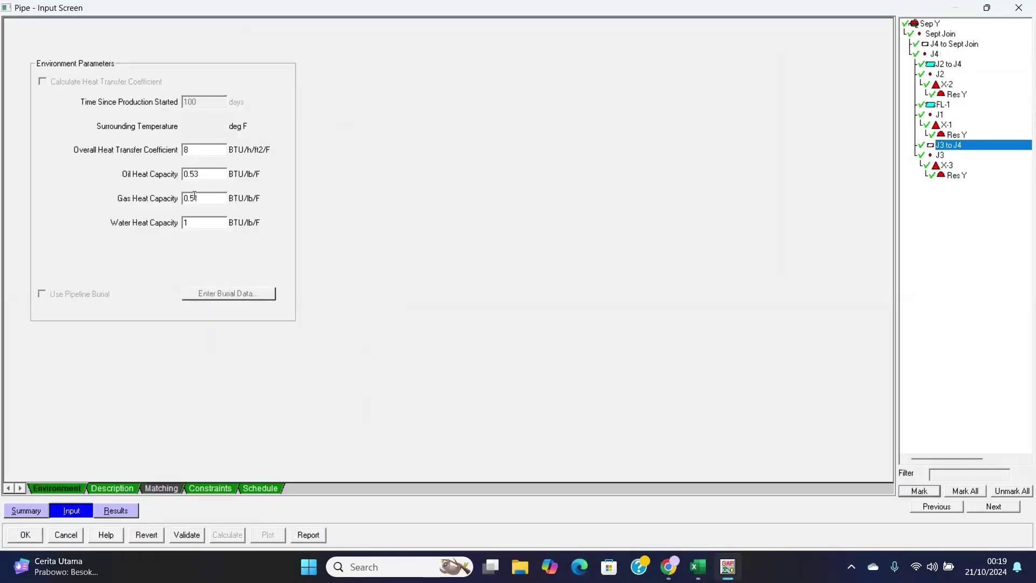
pyautogui.click(36, 514)
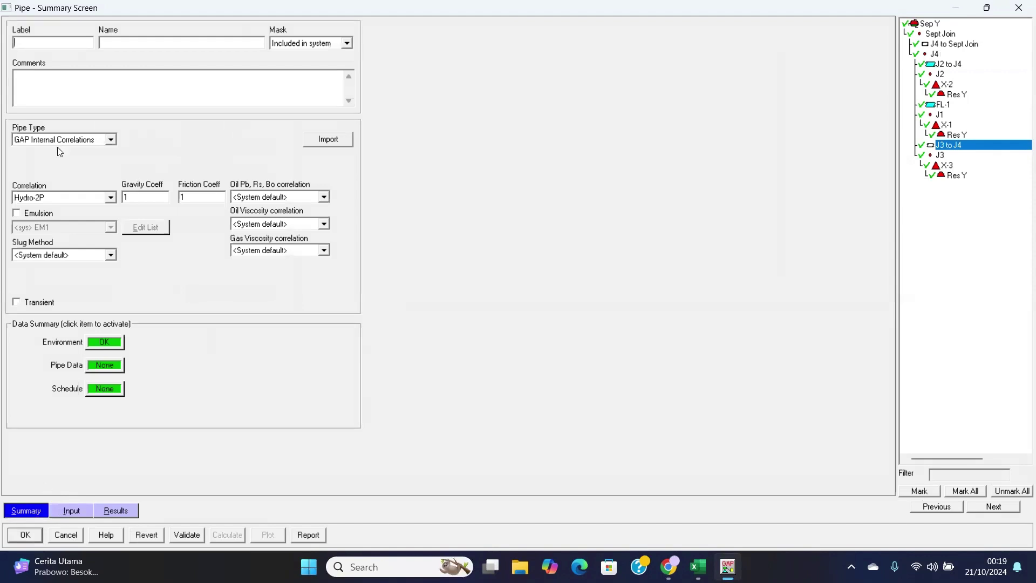
pyautogui.write('FL-3')
pyautogui.click(68, 511)
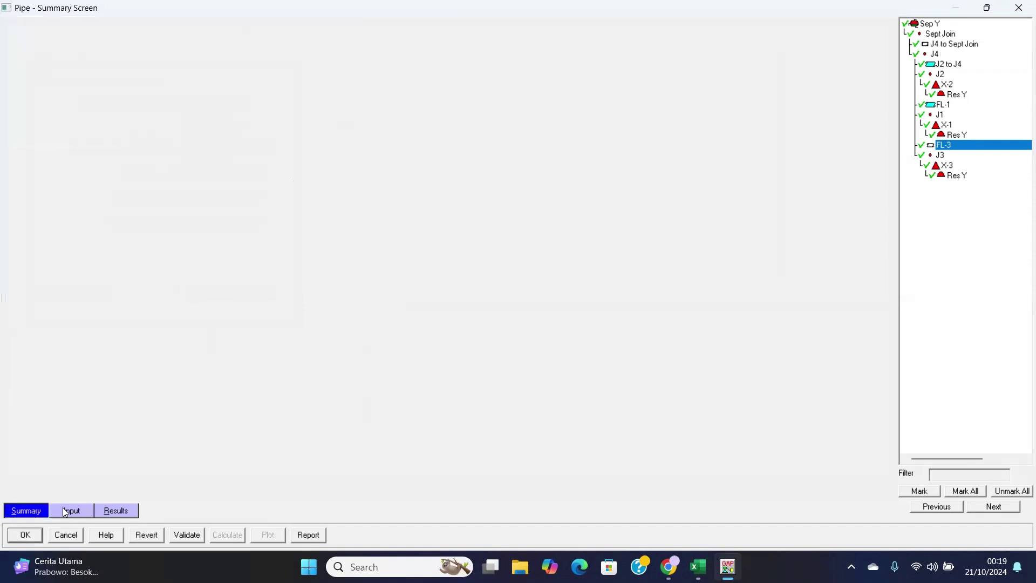
pyautogui.press('BackSpace')
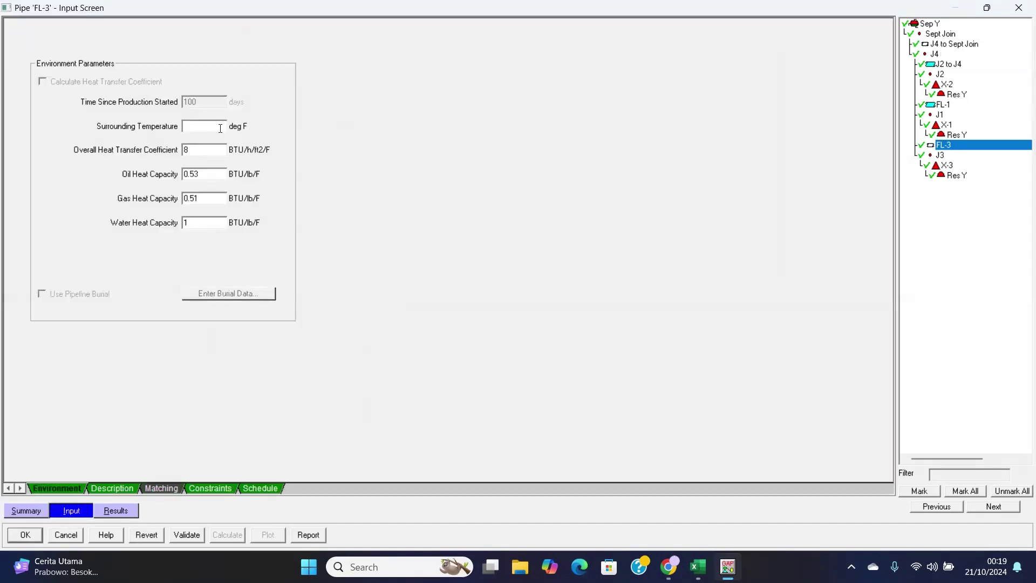
pyautogui.write('33')
# Describe FL-3 as a line pipe with length 820 m, TVD 0 m and inside diameter 6 inches, and accept it.
pyautogui.click(122, 489)
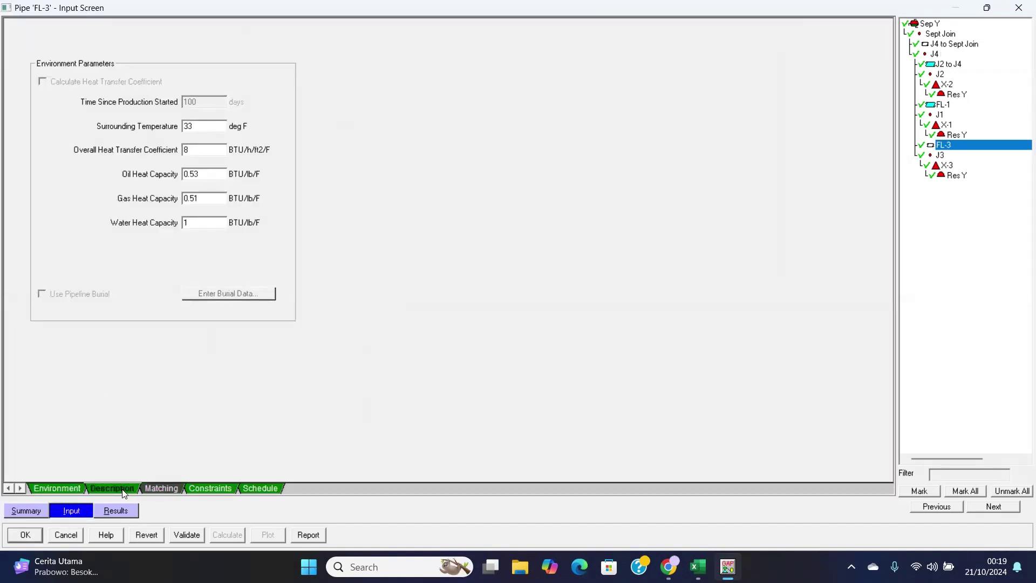
pyautogui.click(69, 80)
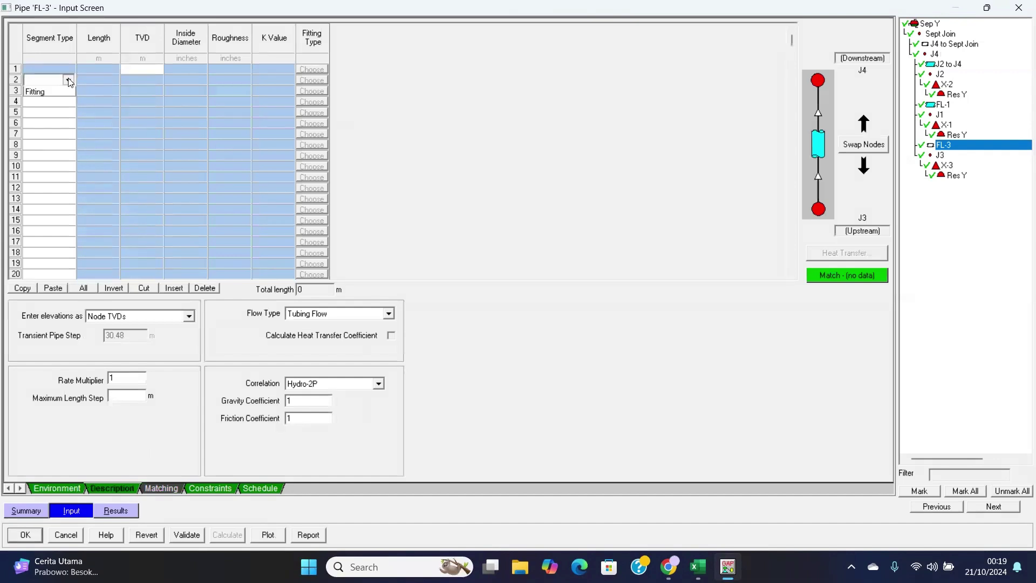
pyautogui.click(63, 101)
pyautogui.click(99, 82)
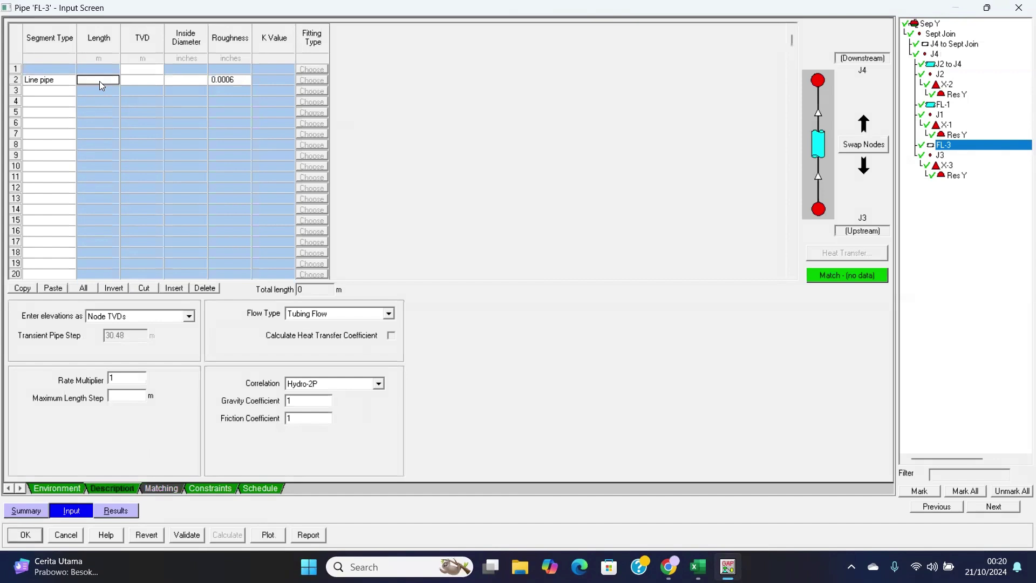
pyautogui.write('820')
pyautogui.click(158, 79)
pyautogui.write('0')
pyautogui.moveTo(54, 566)
pyautogui.write('6')
pyautogui.click(25, 535)
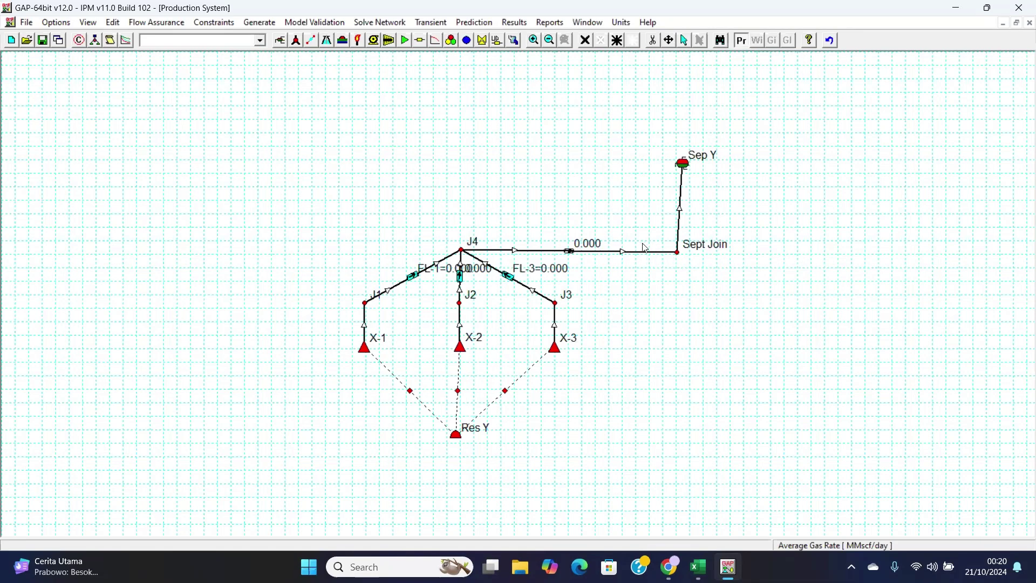
# Describe the J4 to Sept Join pipe as a line pipe with length 1200 m, TVD 0 m and inside diameter 8 inches.
pyautogui.doubleClick(569, 251)
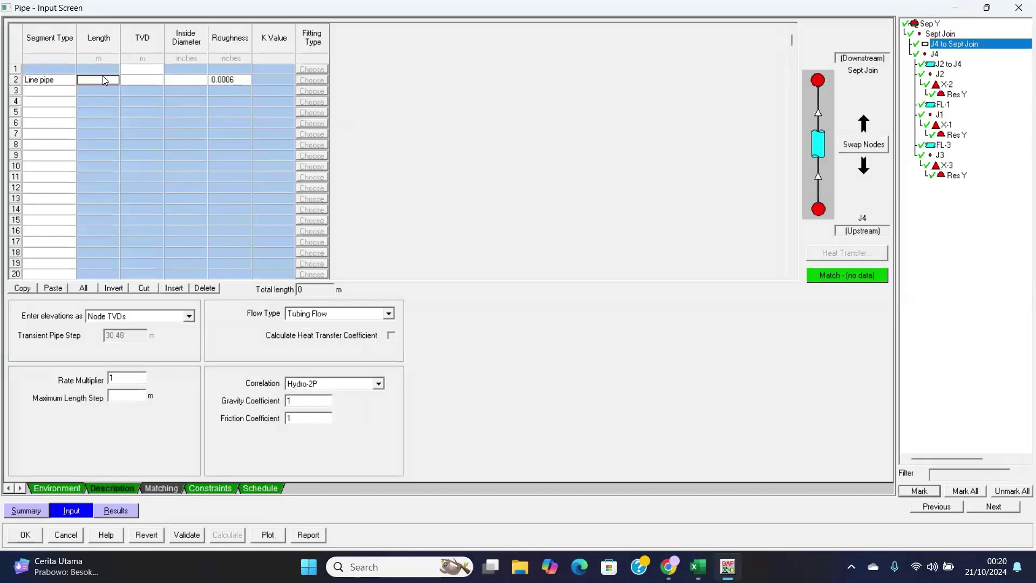
pyautogui.write('1200')
pyautogui.click(127, 78)
pyautogui.write('0')
pyautogui.click(186, 81)
pyautogui.write('8')
# Set the J4 to Sept Join pipe's surrounding temperature to 33 deg F and accept the pipe settings.
pyautogui.click(53, 489)
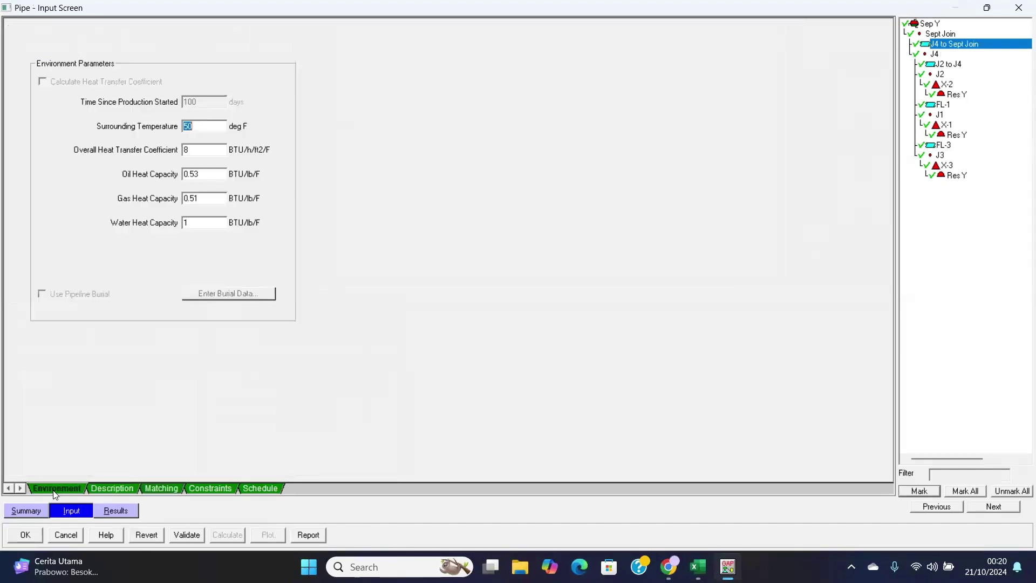
pyautogui.press('BackSpace')
pyautogui.press('BackSpace')
pyautogui.write('33')
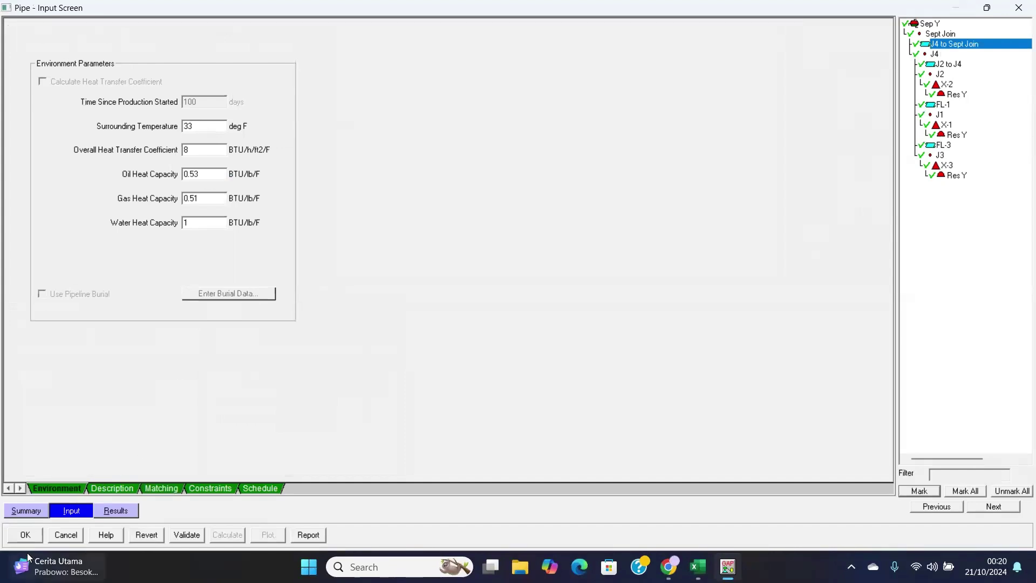
pyautogui.click(25, 534)
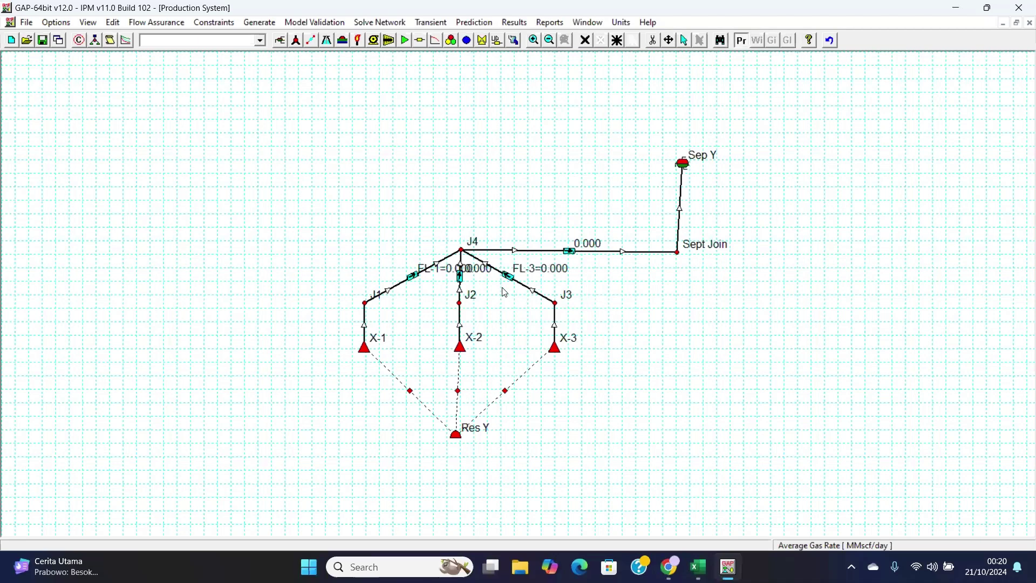
# Label the pipe from J2 to J4 as FL-2 and accept the change.
pyautogui.doubleClick(460, 276)
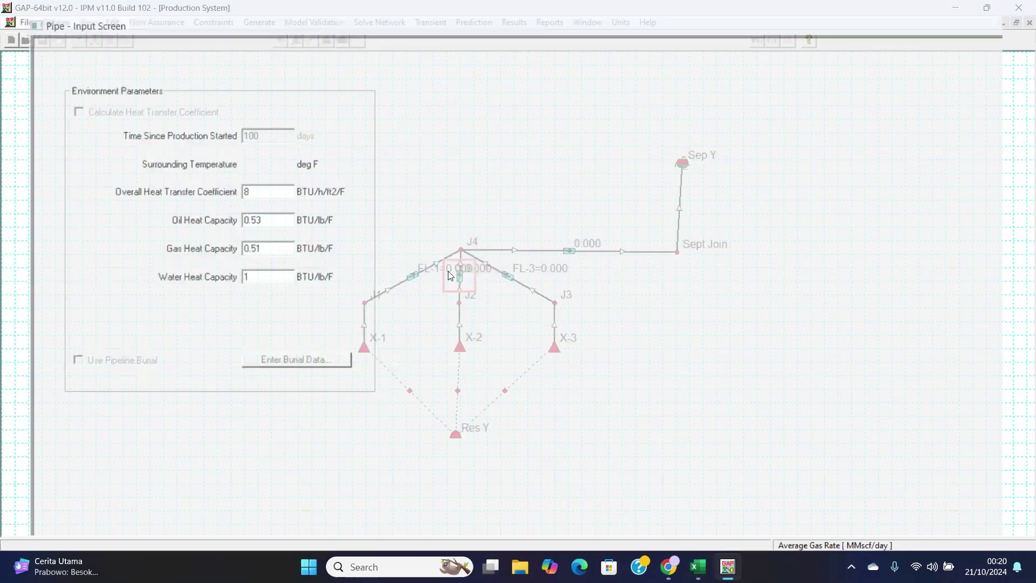
pyautogui.click(24, 513)
pyautogui.click(50, 43)
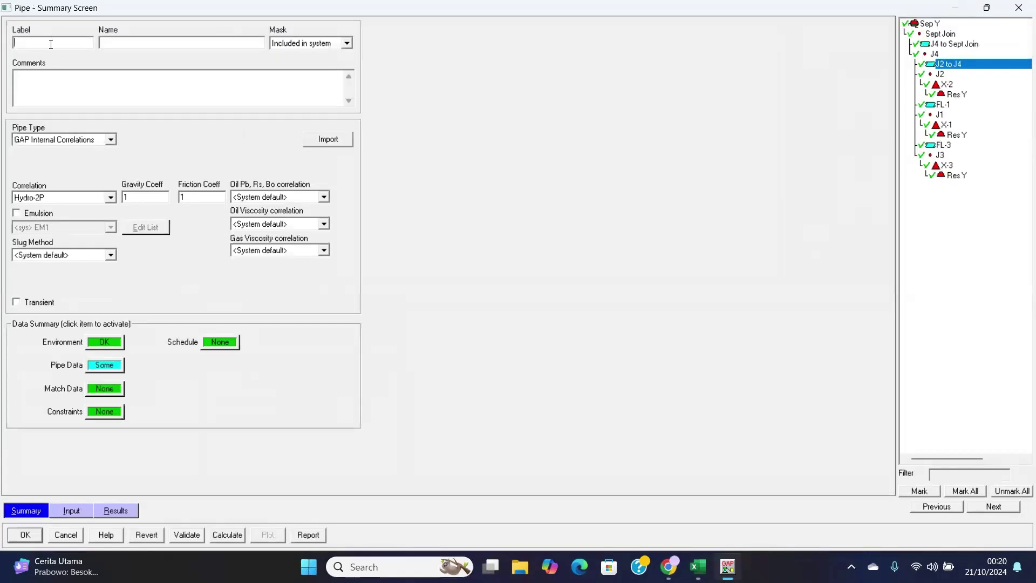
pyautogui.write('FL-2')
pyautogui.click(22, 539)
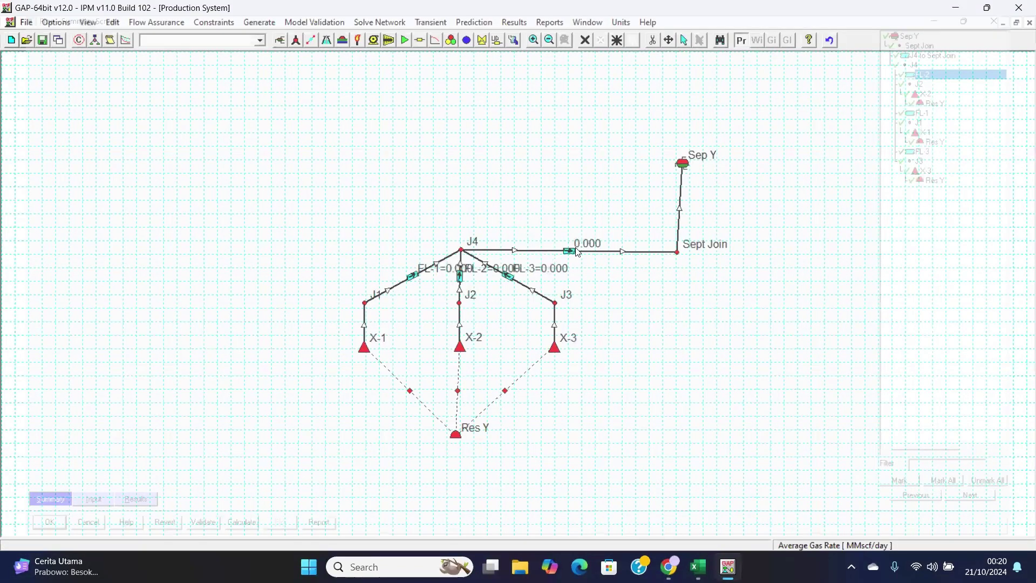
# Label the pipe from J4 to Sept Join as MANIFOLD-SEPT FL and accept the change.
pyautogui.click(80, 41)
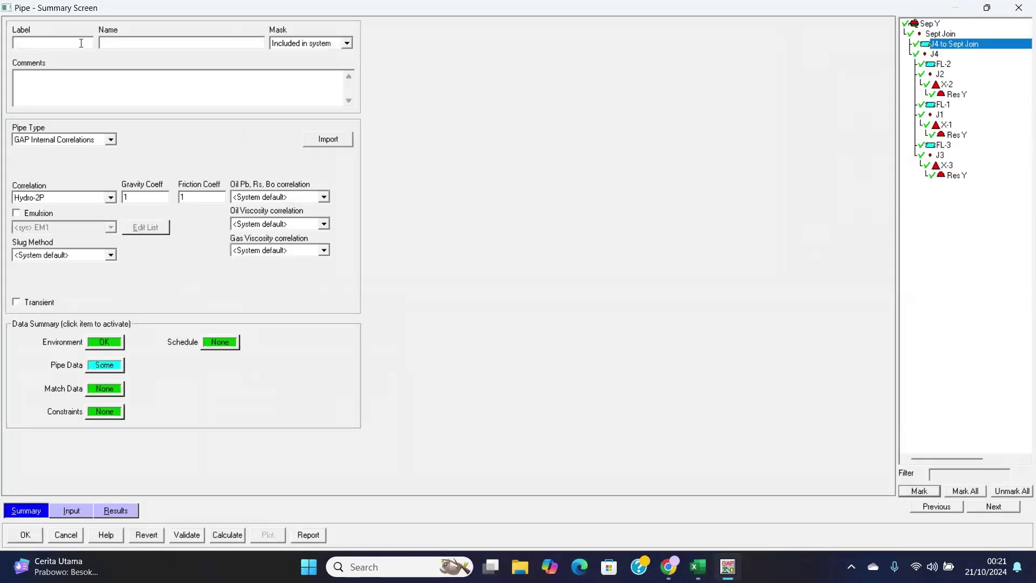
pyautogui.write('FL')
pyautogui.press('BackSpace')
pyautogui.press('BackSpace')
pyautogui.write('MANIFOLD-SEPT FL')
pyautogui.press('Return')
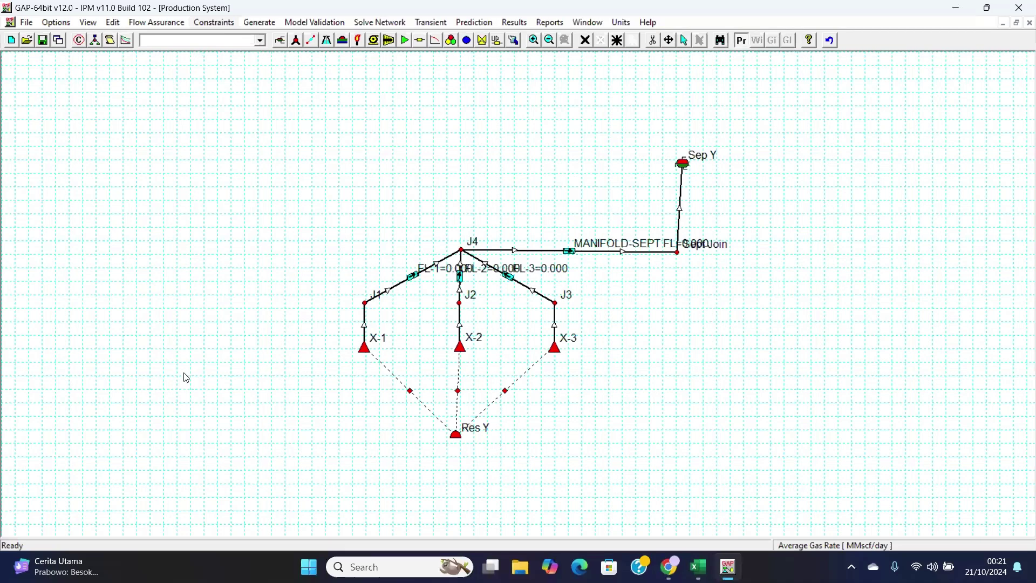
# Turn off the label and average rates in the icon label display, keeping Gas Rate as the displayed value.
pyautogui.hotkey('alt', 'v')
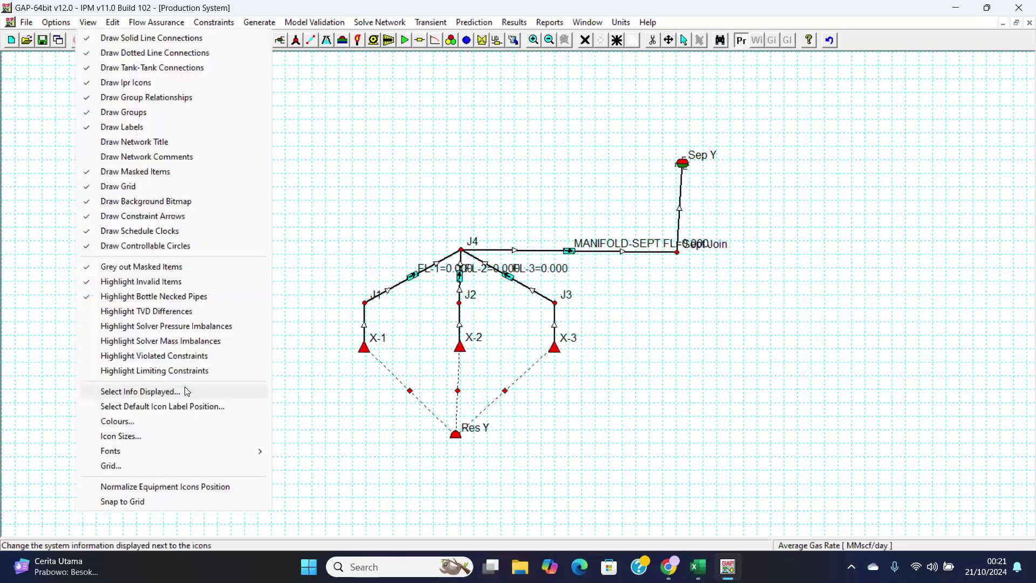
pyautogui.click(186, 391)
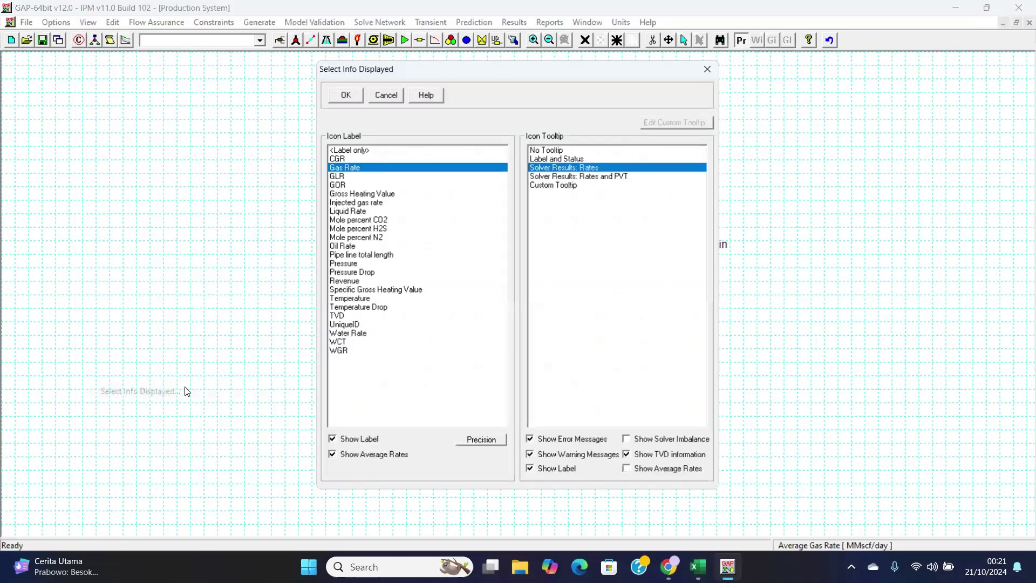
pyautogui.click(331, 440)
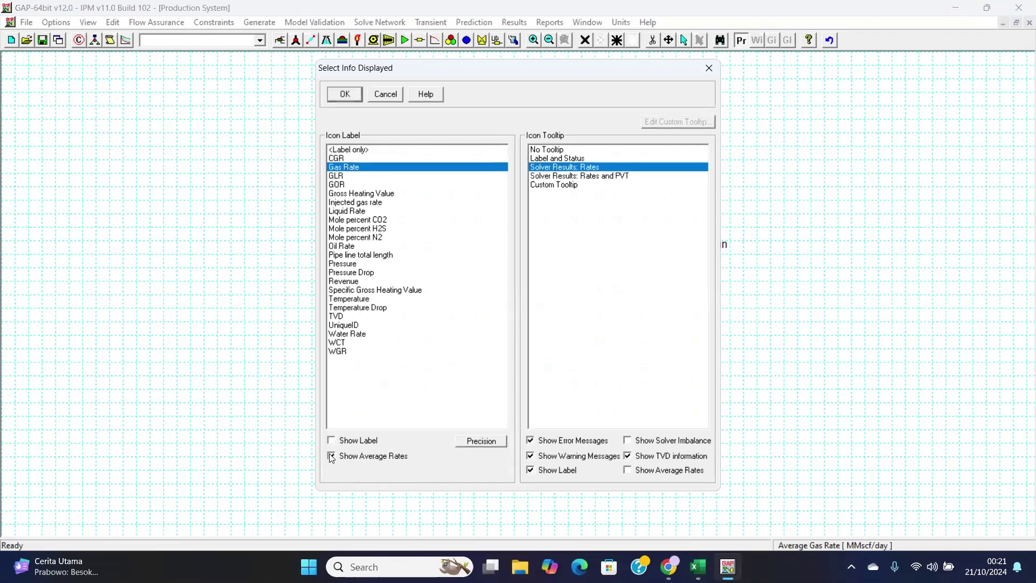
pyautogui.click(344, 95)
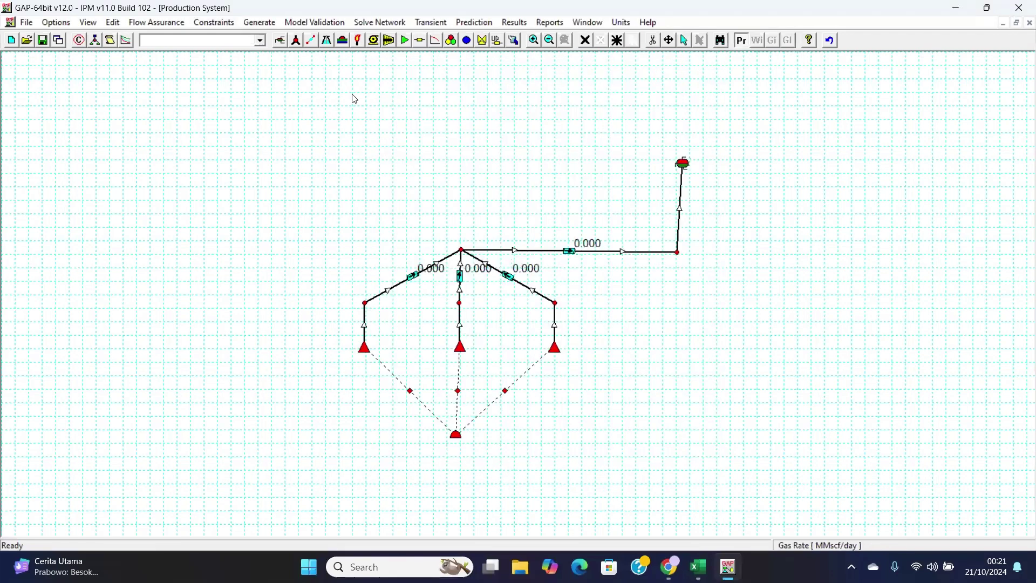
# Turn the element labels back on next to the Gas Rate values in the network diagram.
pyautogui.click(94, 24)
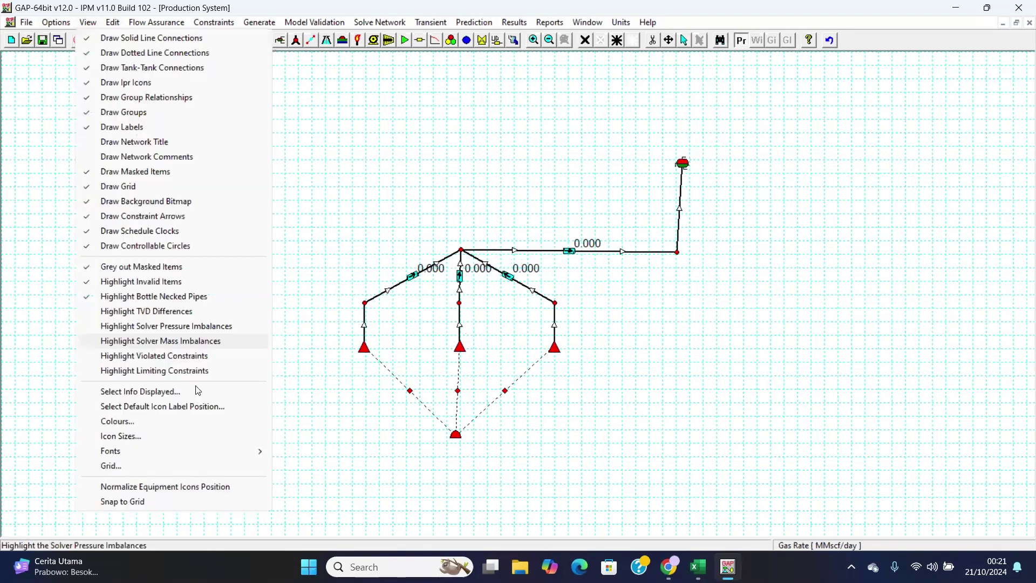
pyautogui.click(195, 392)
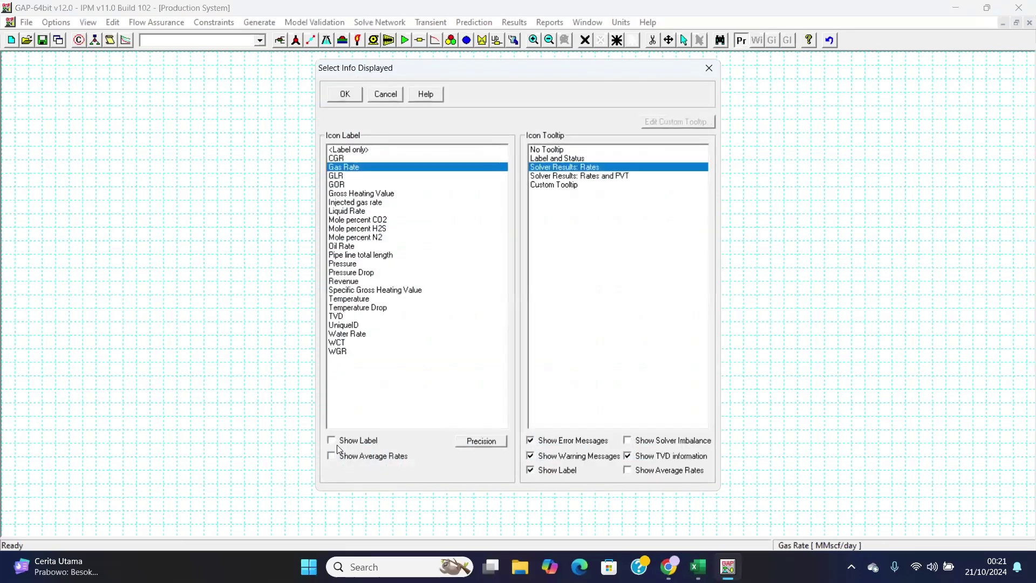
pyautogui.click(345, 95)
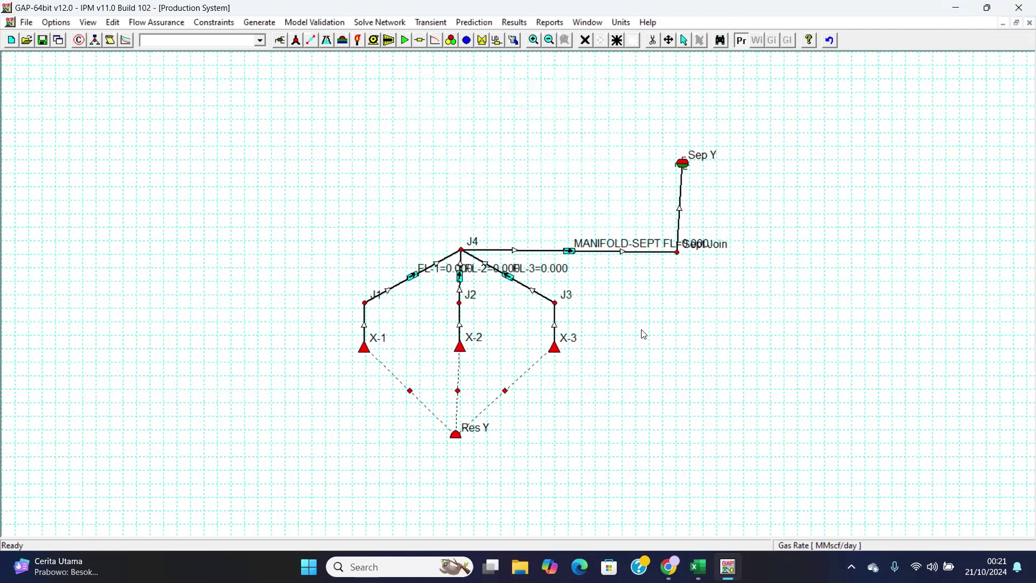
# Review separator Sep Y's separation parameters and its constraint table, and accept the existing settings.
pyautogui.doubleClick(684, 167)
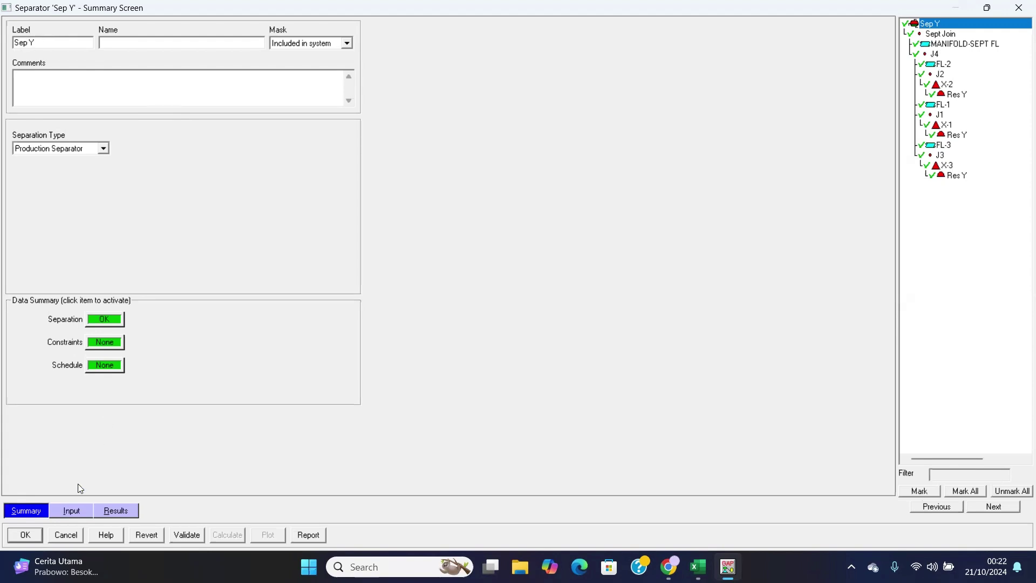
pyautogui.click(73, 510)
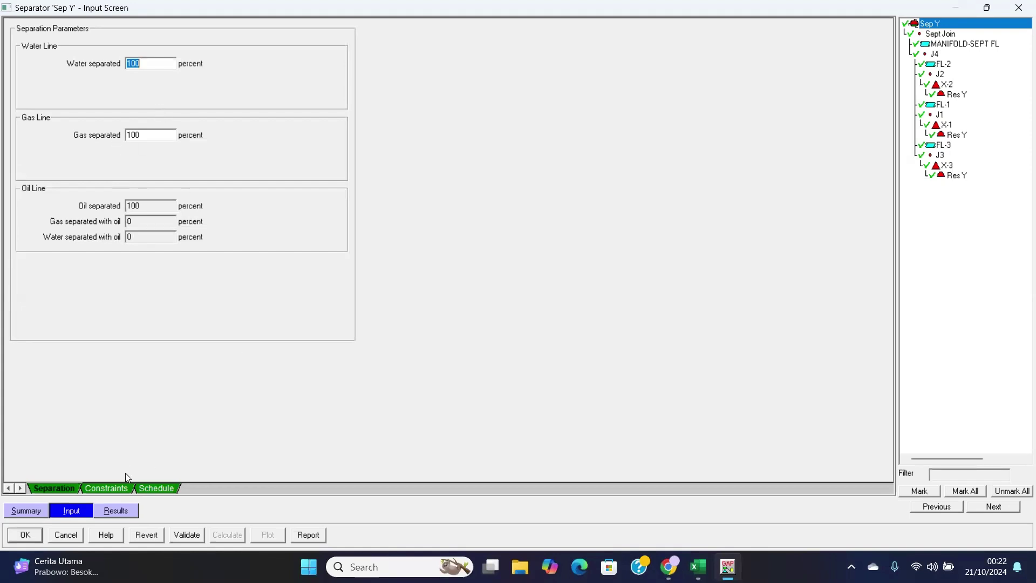
pyautogui.click(121, 489)
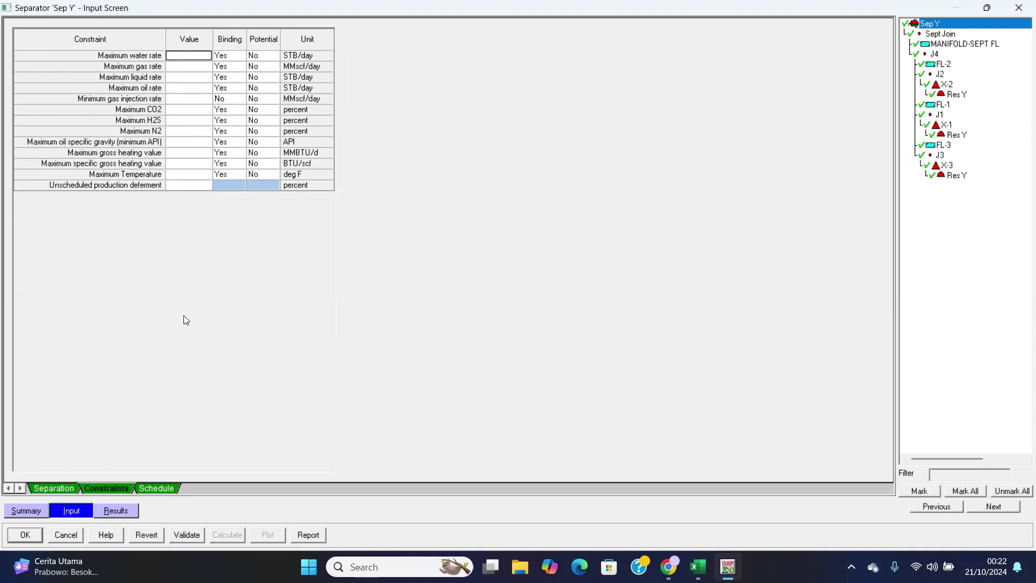
pyautogui.click(34, 538)
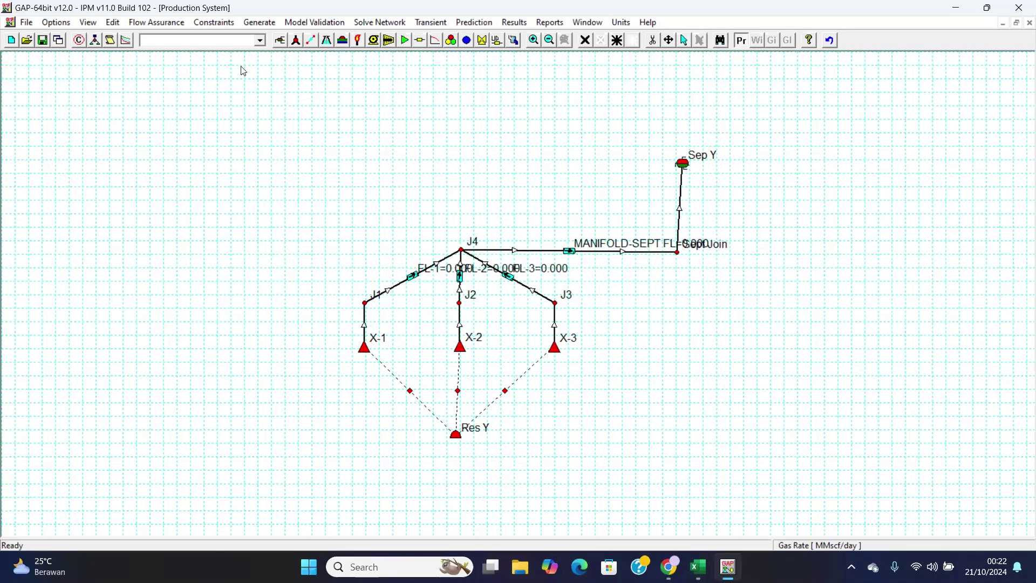
# Generate the well IPRs with PROSPER for all wells X-1, X-2 and X-3, using the Follow PROSPER file PVT method.
pyautogui.click(260, 23)
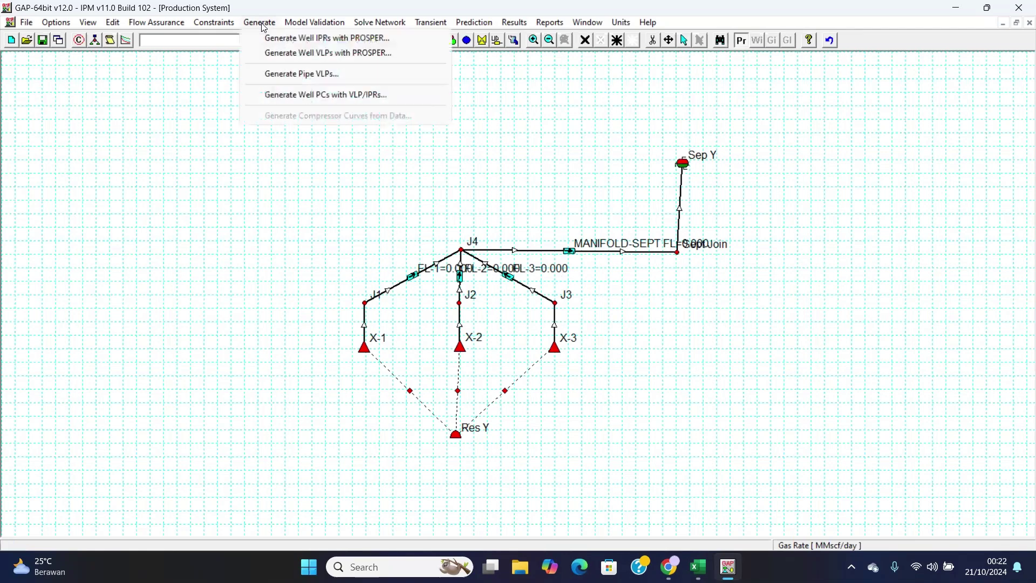
pyautogui.click(347, 39)
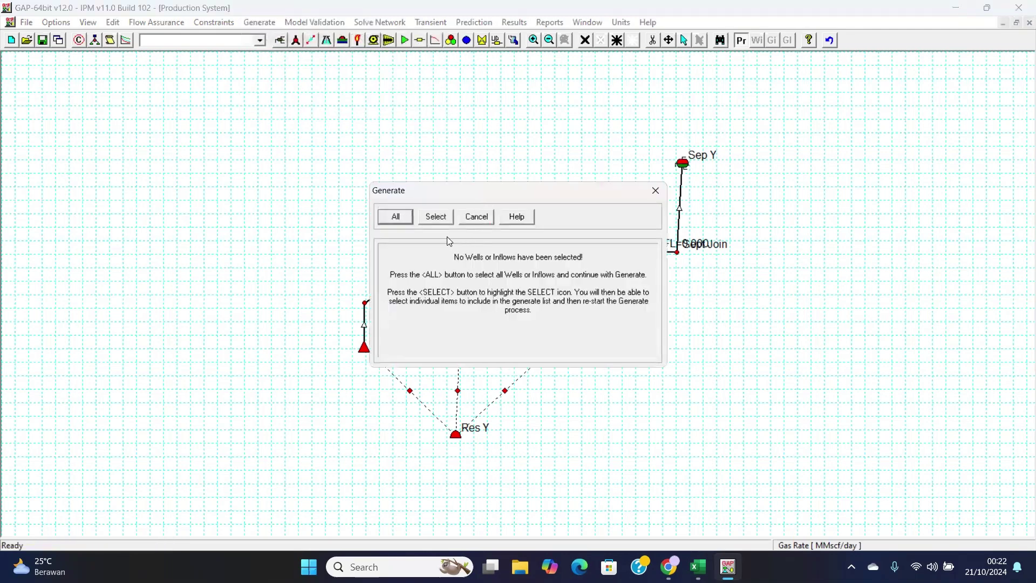
pyautogui.click(406, 218)
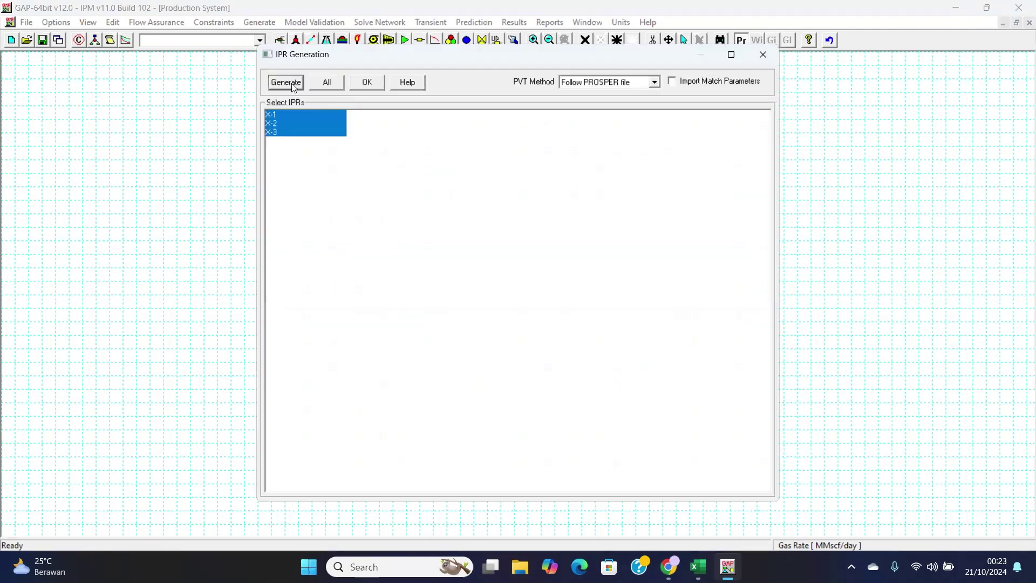
pyautogui.click(294, 87)
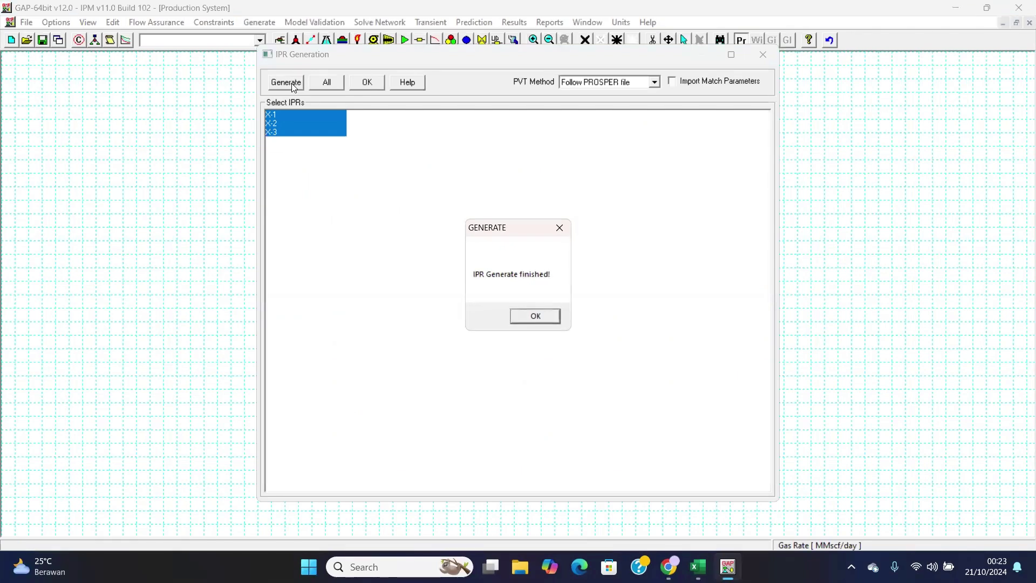
pyautogui.click(535, 318)
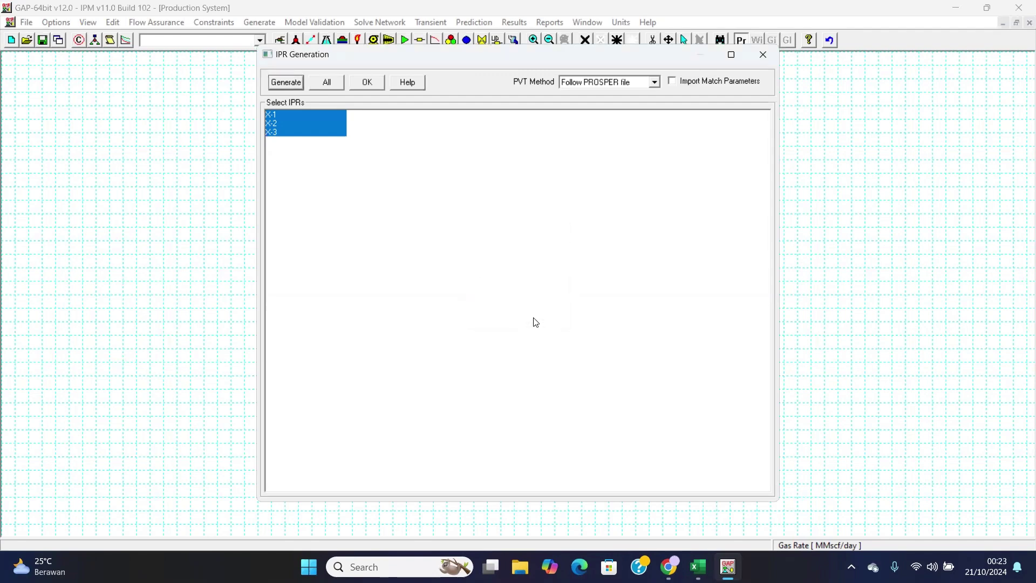
pyautogui.click(370, 82)
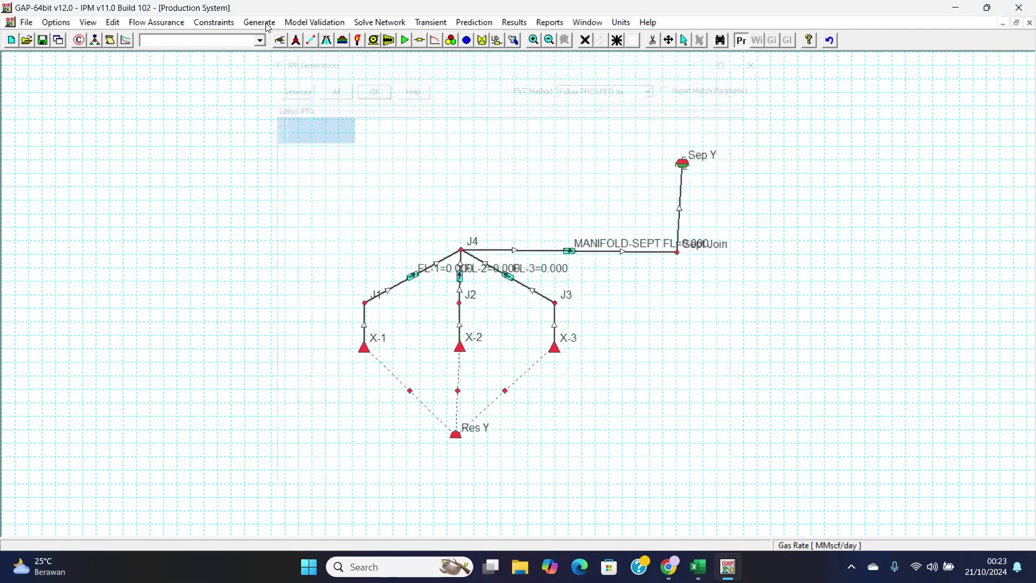
# Examine the PROSPER well VLP generation options and the generate data table for all wells without generating anything.
pyautogui.click(268, 26)
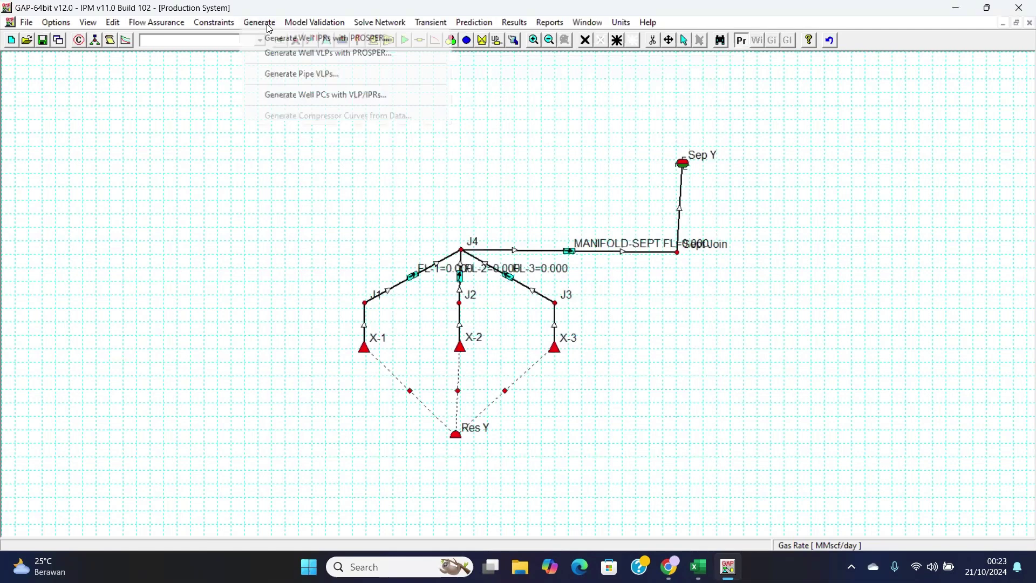
pyautogui.click(331, 53)
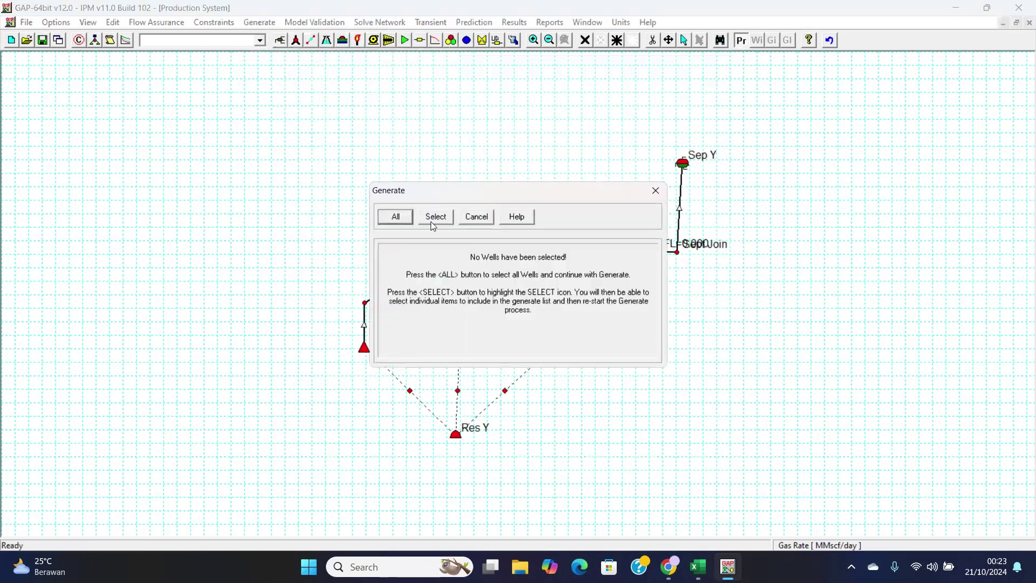
pyautogui.click(396, 216)
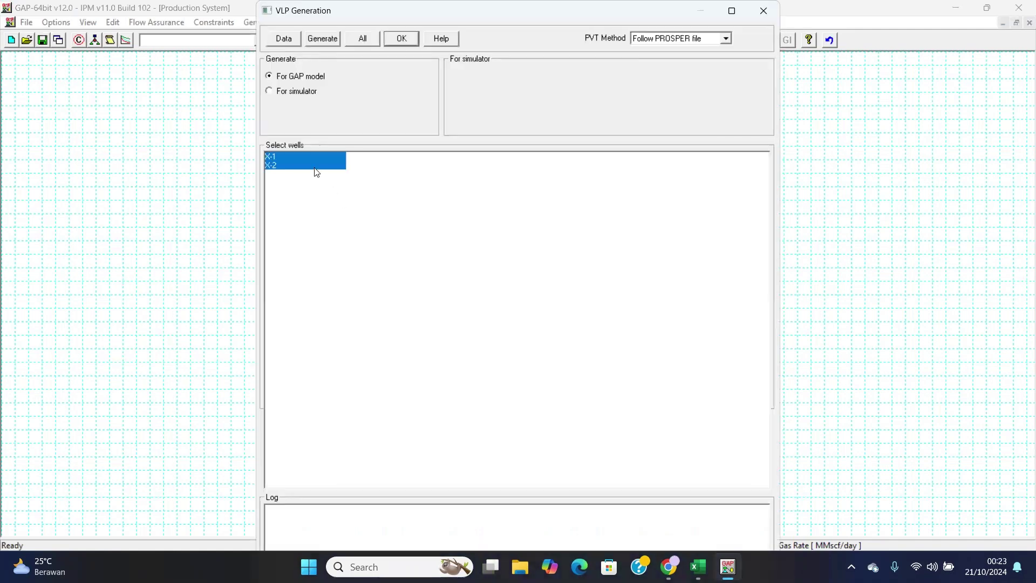
pyautogui.click(272, 95)
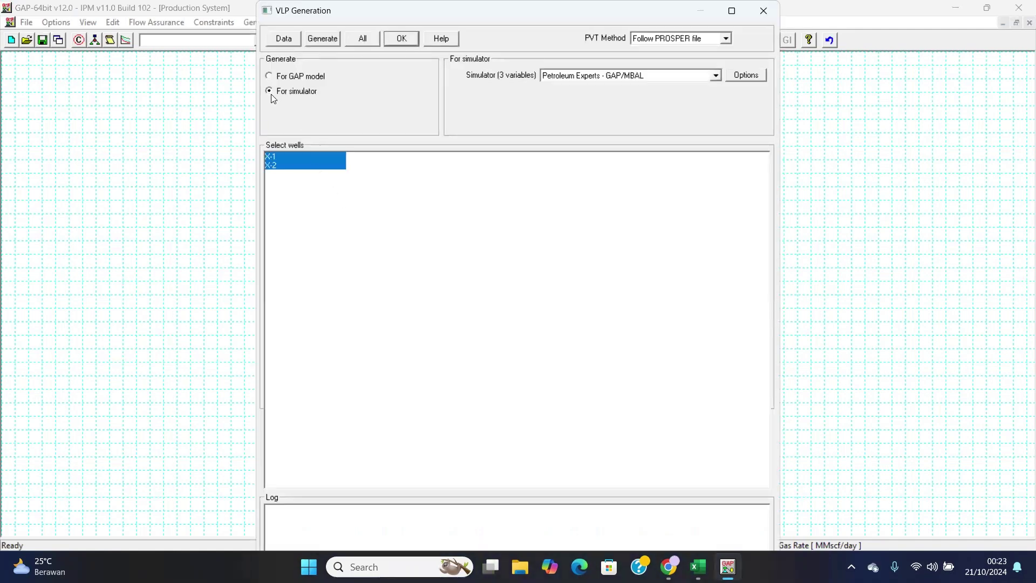
pyautogui.click(269, 77)
pyautogui.click(292, 38)
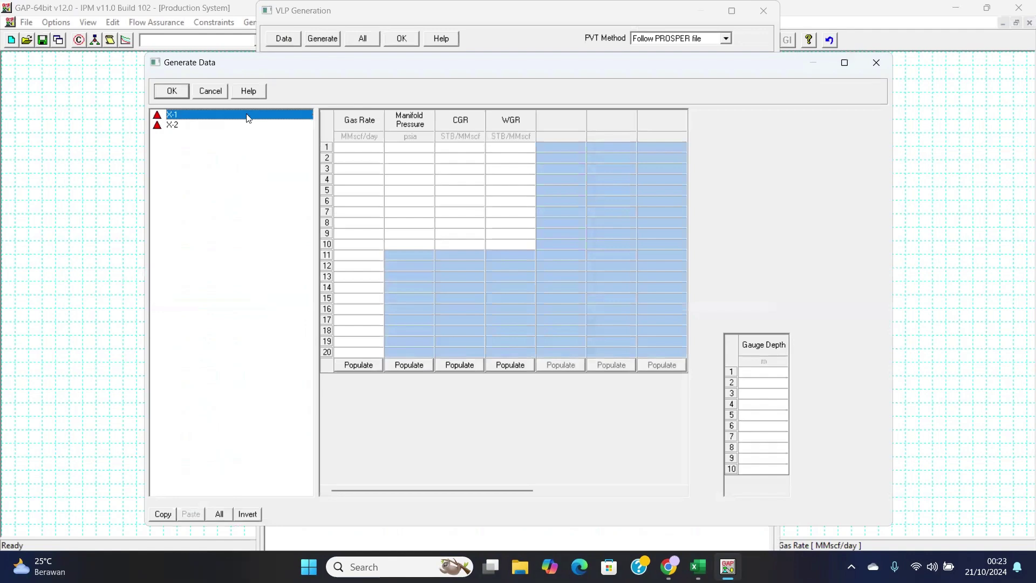
pyautogui.click(210, 92)
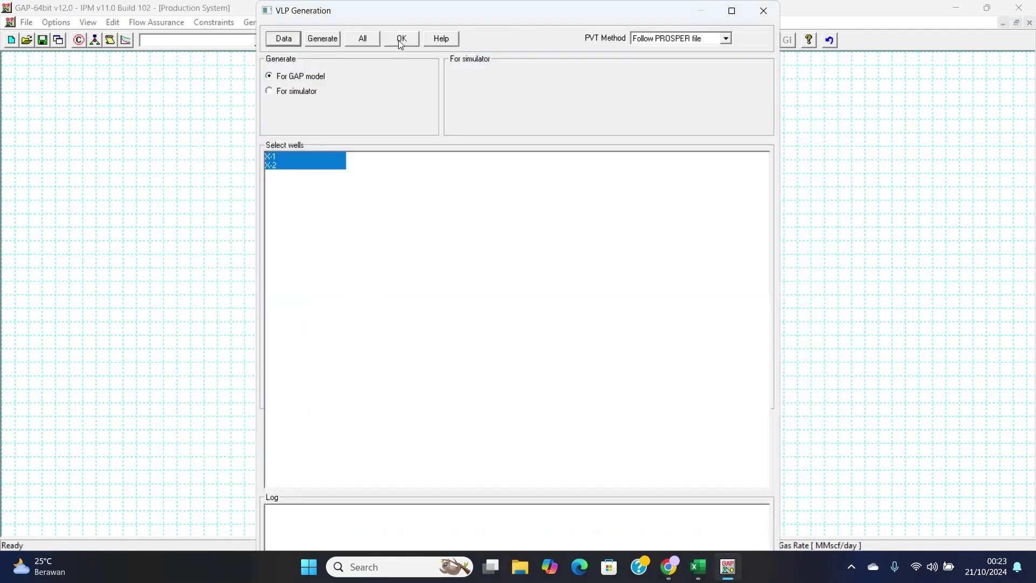
pyautogui.click(401, 39)
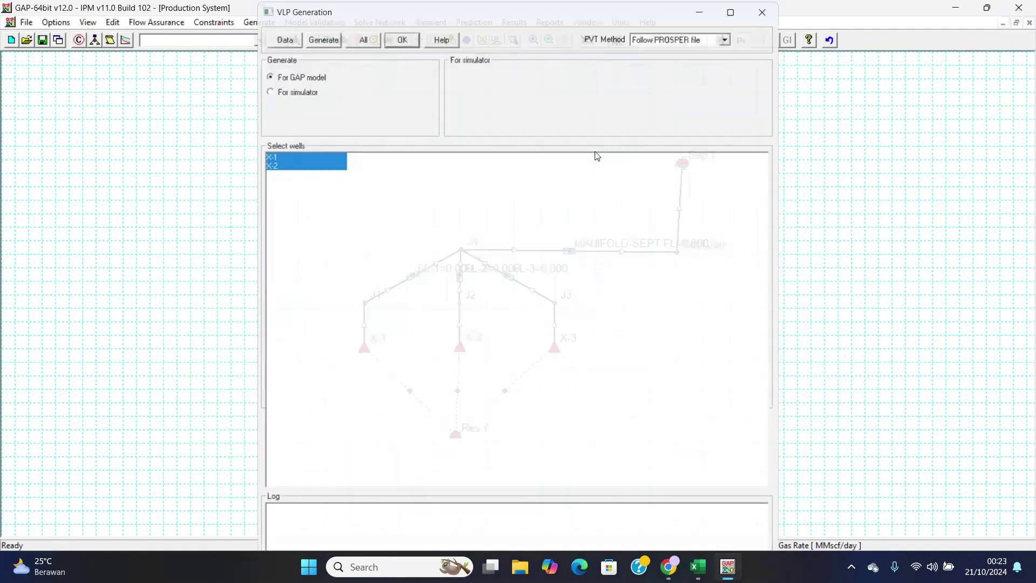
# Check the VLP file and VLP details assigned to wells X-3, X-2 and X-1.
pyautogui.doubleClick(558, 350)
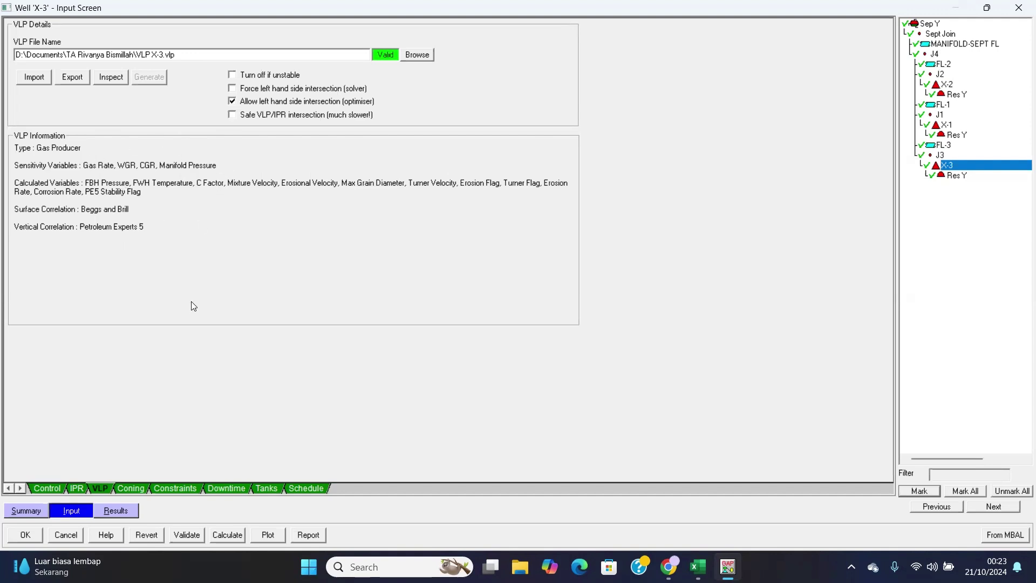
pyautogui.click(24, 535)
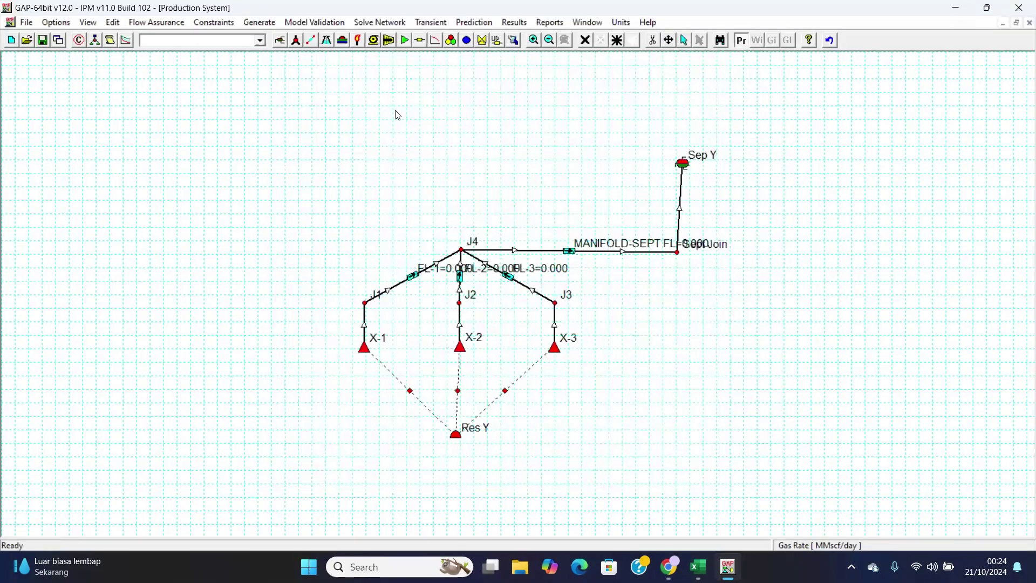
pyautogui.doubleClick(460, 349)
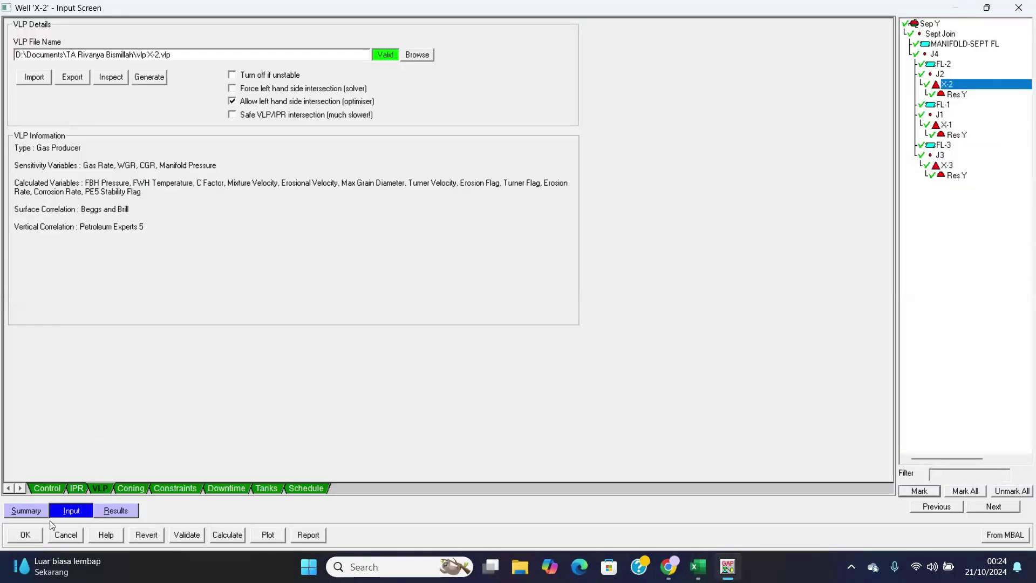
pyautogui.click(24, 535)
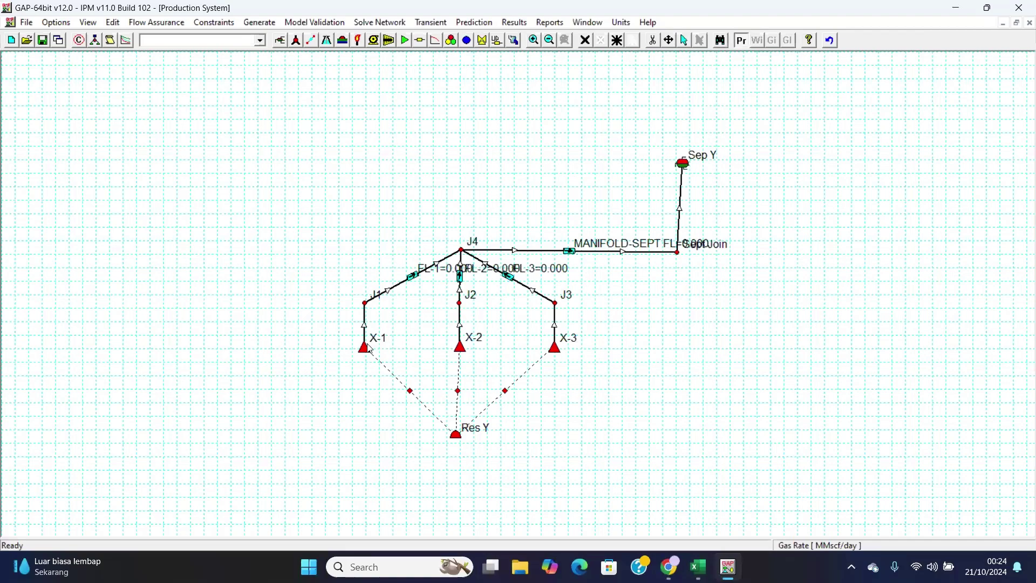
pyautogui.doubleClick(367, 348)
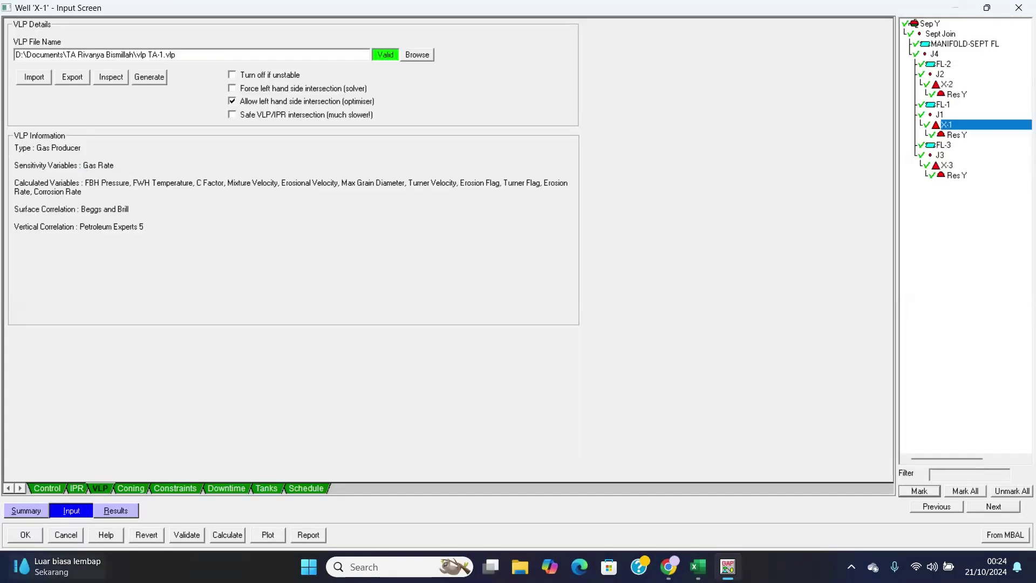
pyautogui.click(20, 535)
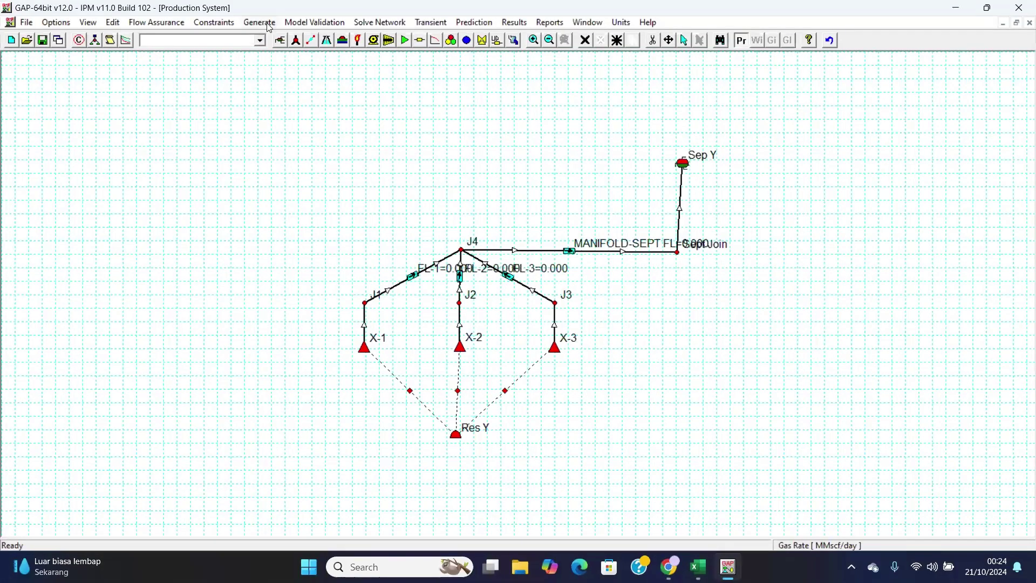
# Try to generate the PROSPER well VLPs of all listed wells for the GAP model, using the Follow PROSPER file PVT method.
pyautogui.click(264, 23)
pyautogui.click(290, 54)
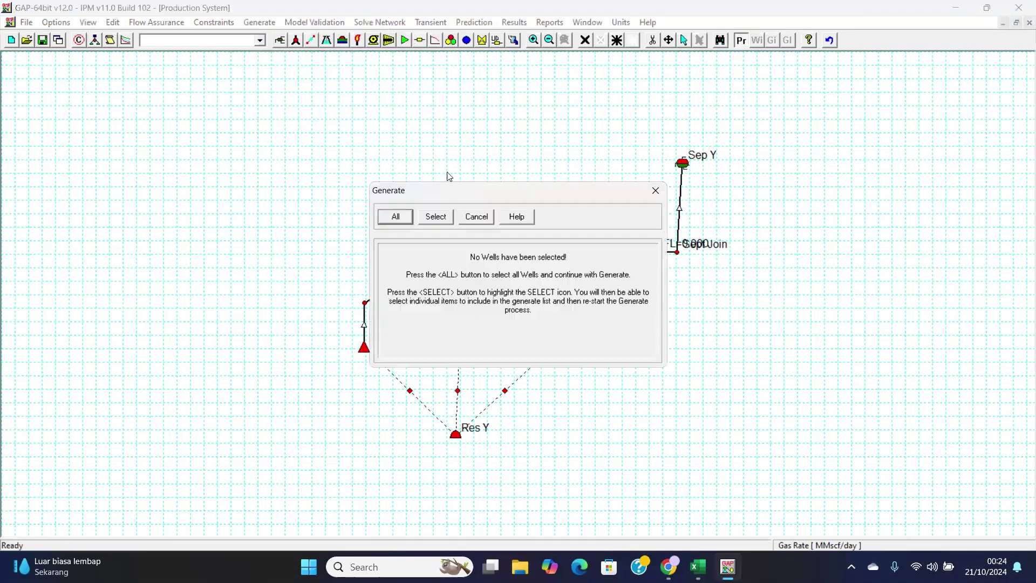
pyautogui.click(407, 218)
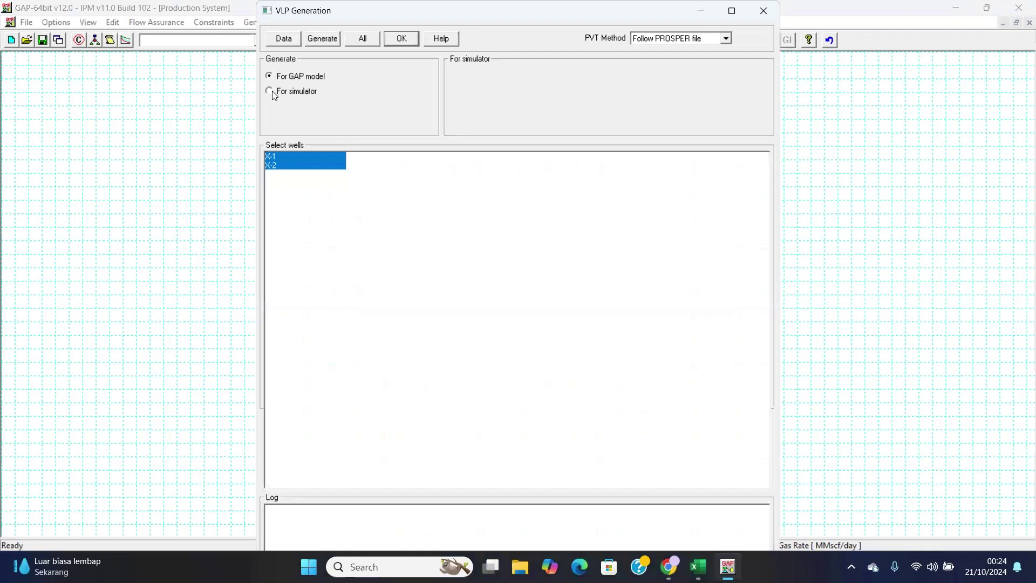
pyautogui.click(274, 93)
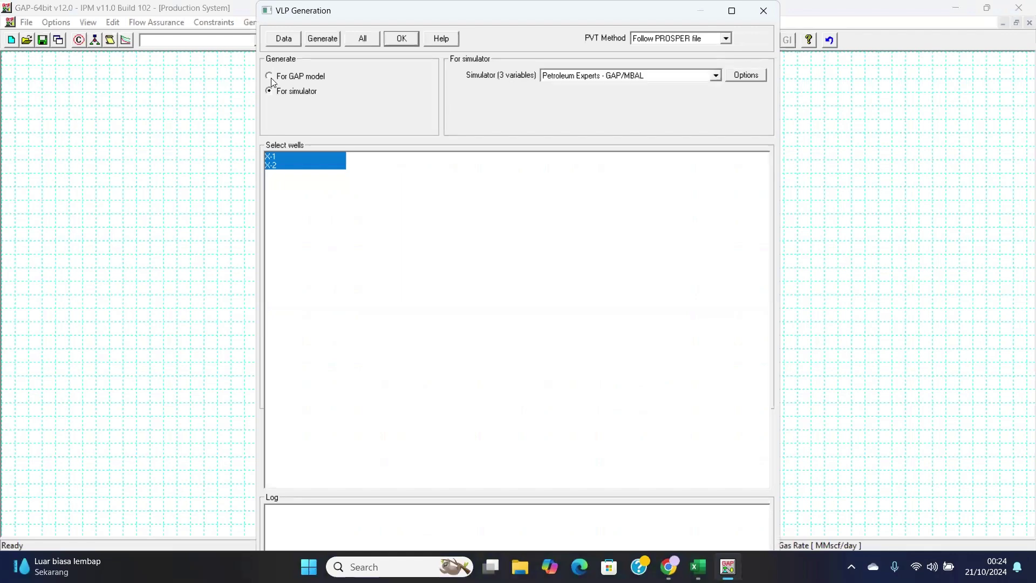
pyautogui.click(270, 77)
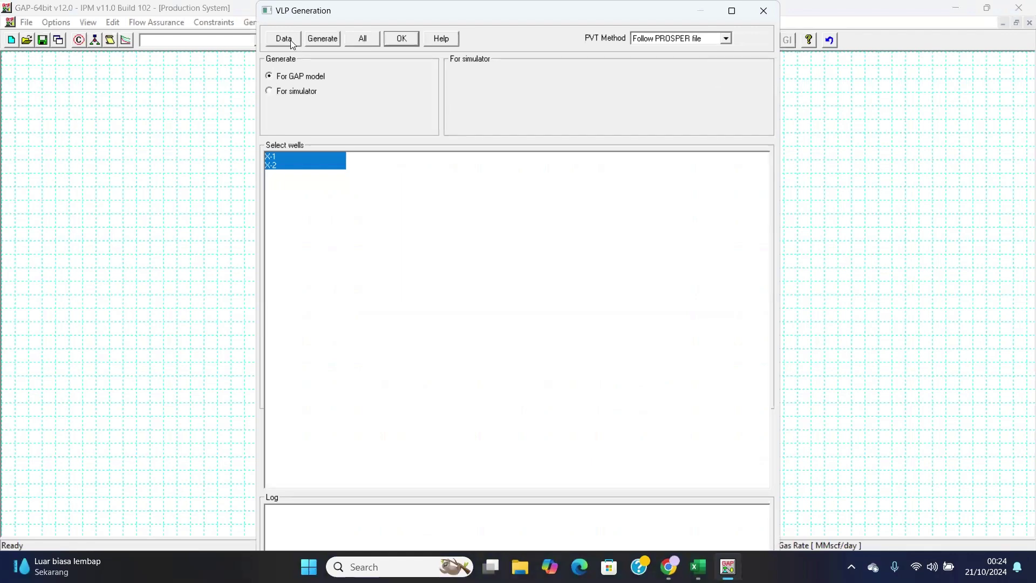
pyautogui.click(316, 44)
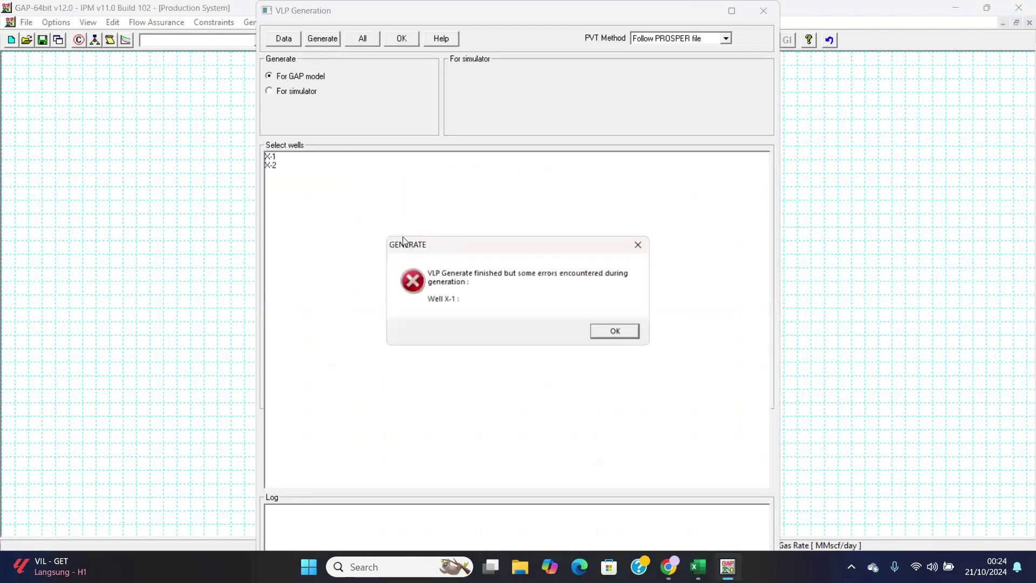
pyautogui.click(616, 333)
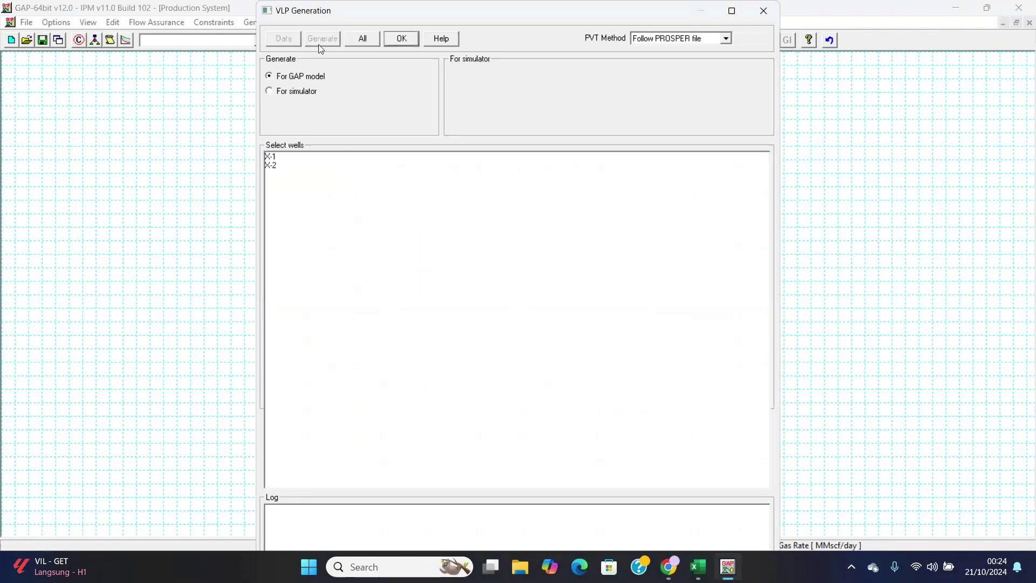
# Open the VLP generate data for all listed wells, review X-2's table and return to X-1's table.
pyautogui.click(368, 42)
pyautogui.click(288, 41)
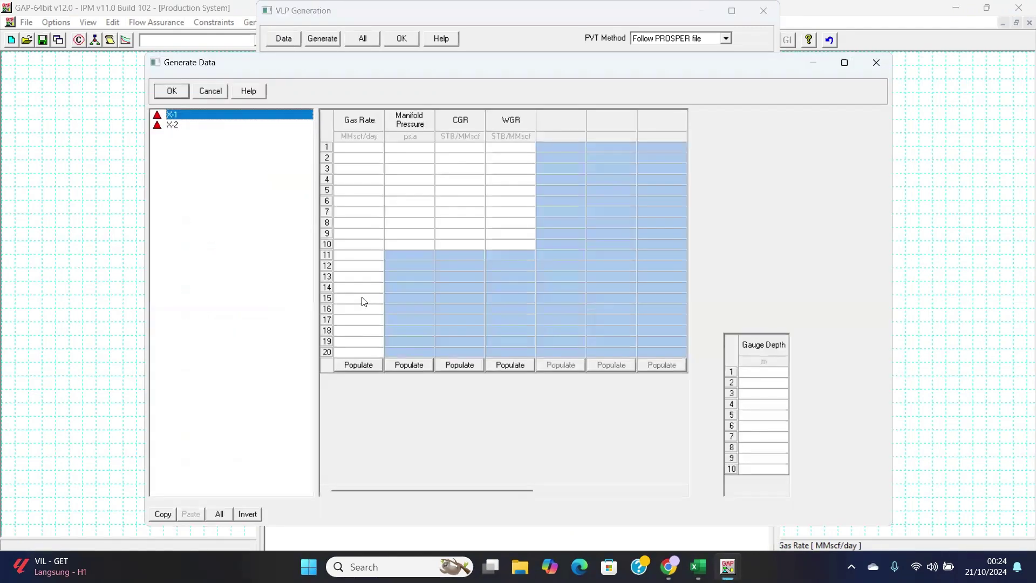
pyautogui.click(198, 125)
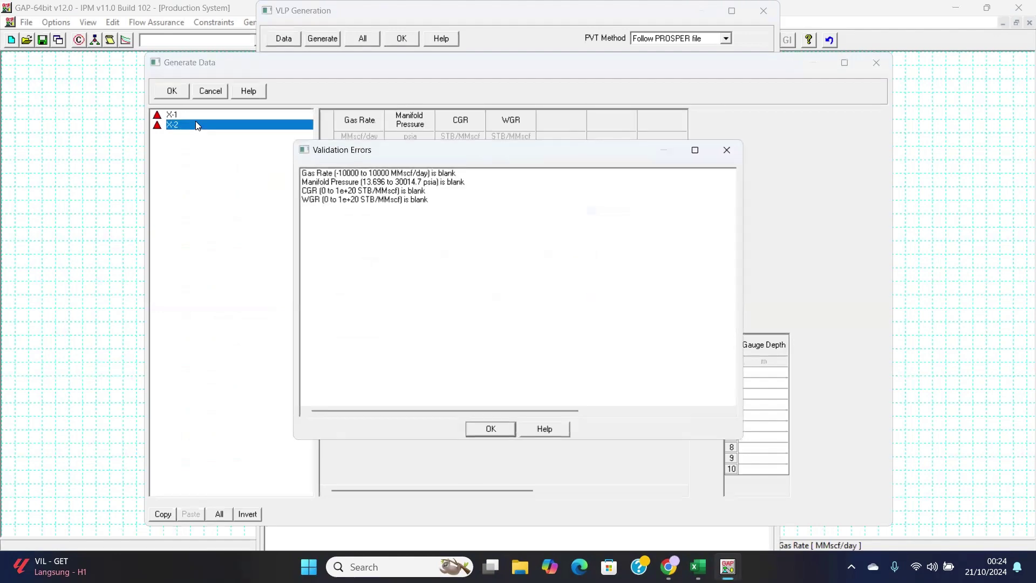
pyautogui.click(505, 428)
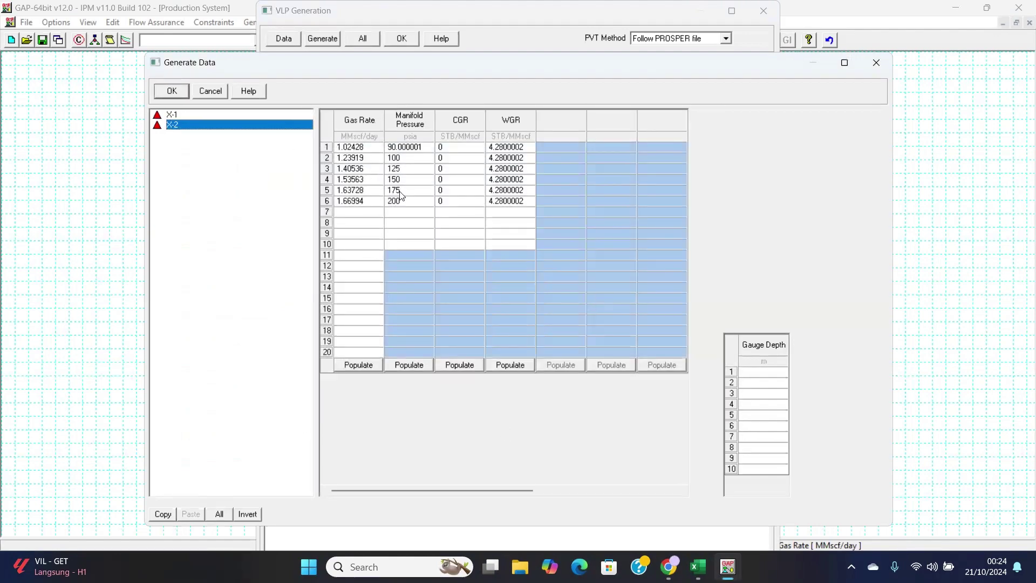
pyautogui.click(254, 115)
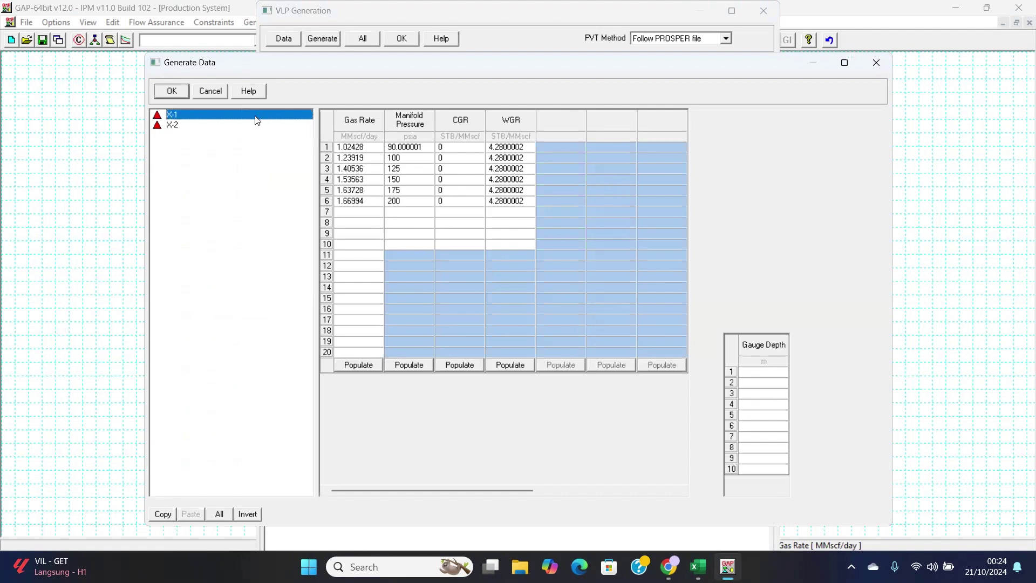
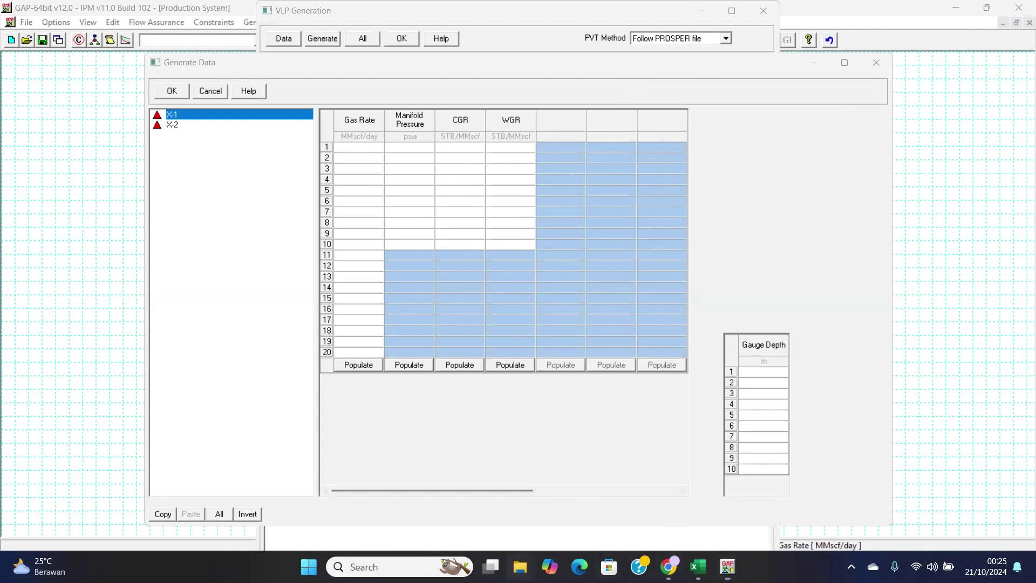
# Start PROSPER from the IPM run folder and maximize its window.
pyautogui.click(519, 566)
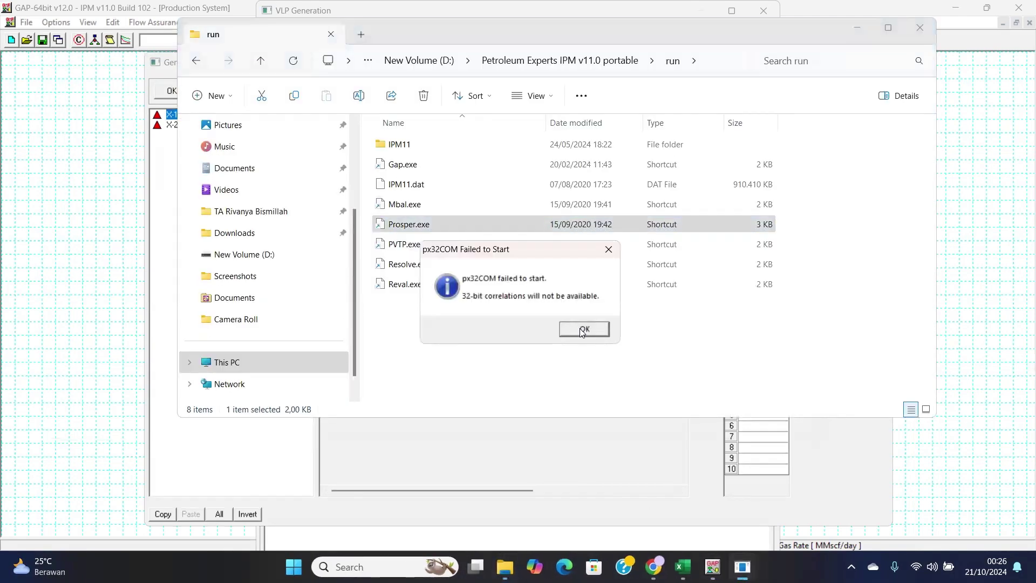
pyautogui.click(583, 329)
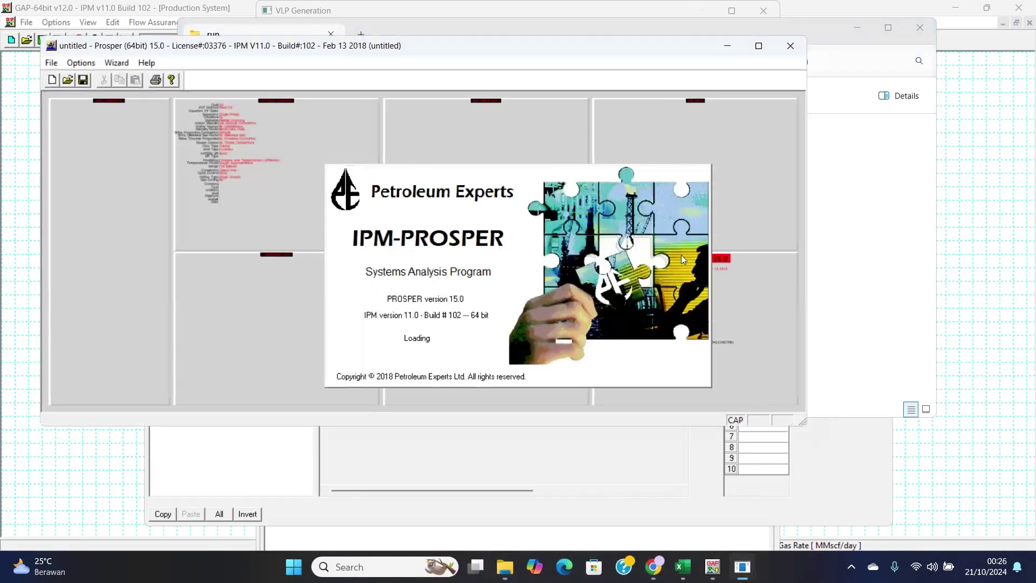
pyautogui.click(758, 45)
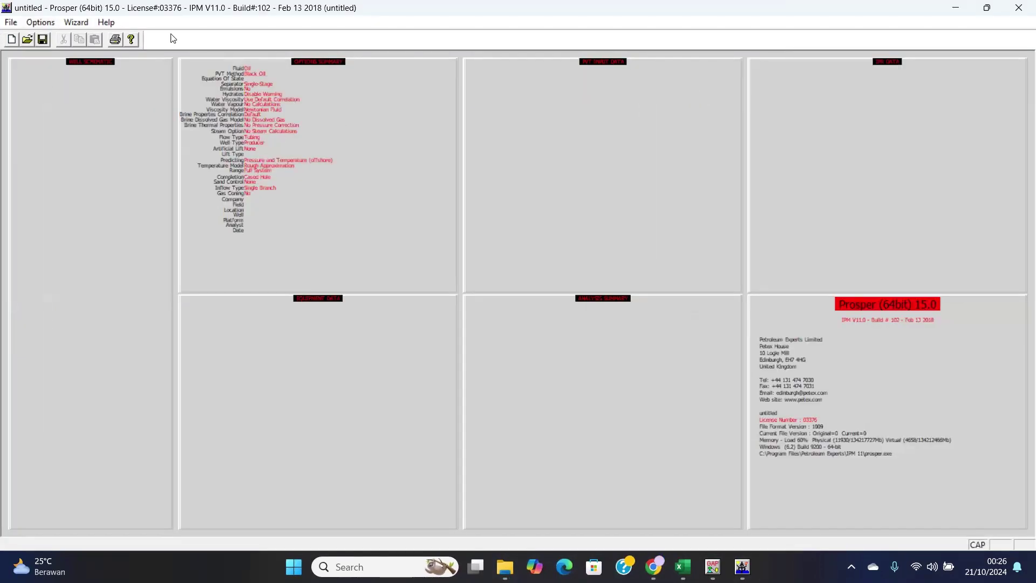
# Open the output data file Sumur X-1 from the TA folder in Documents on drive D.
pyautogui.click(15, 22)
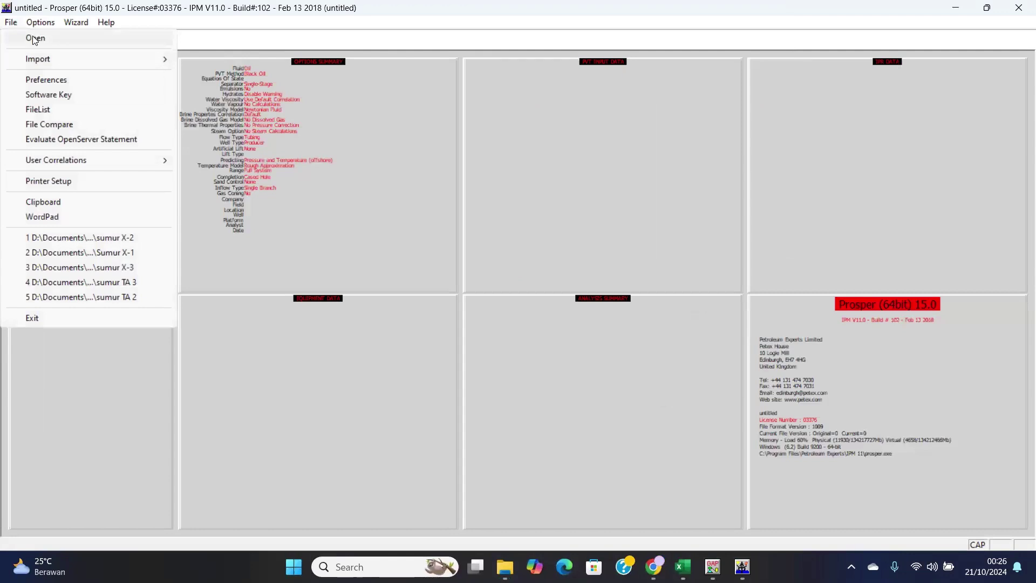
pyautogui.click(34, 38)
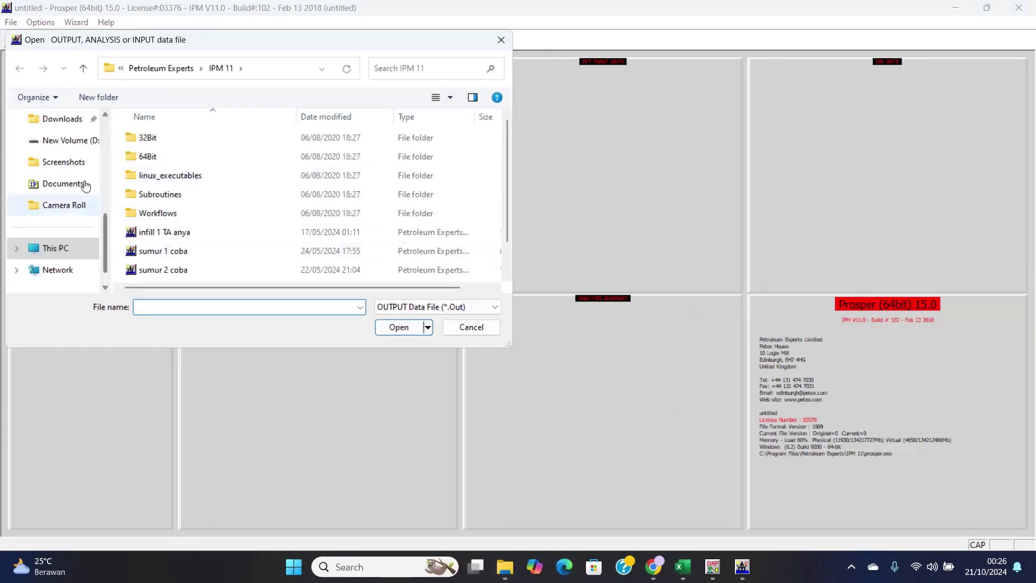
pyautogui.click(69, 143)
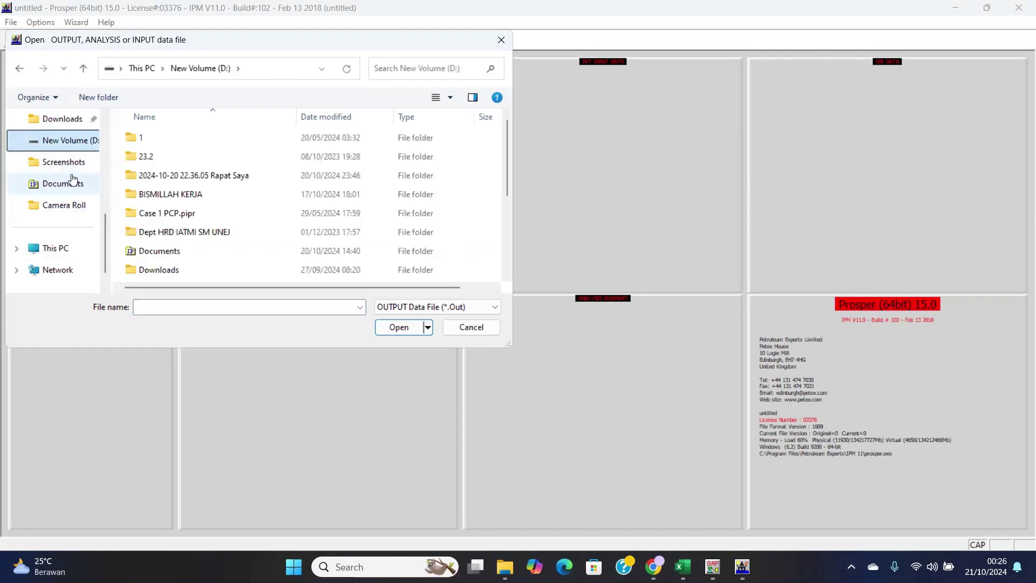
pyautogui.scroll(5, 65, 187)
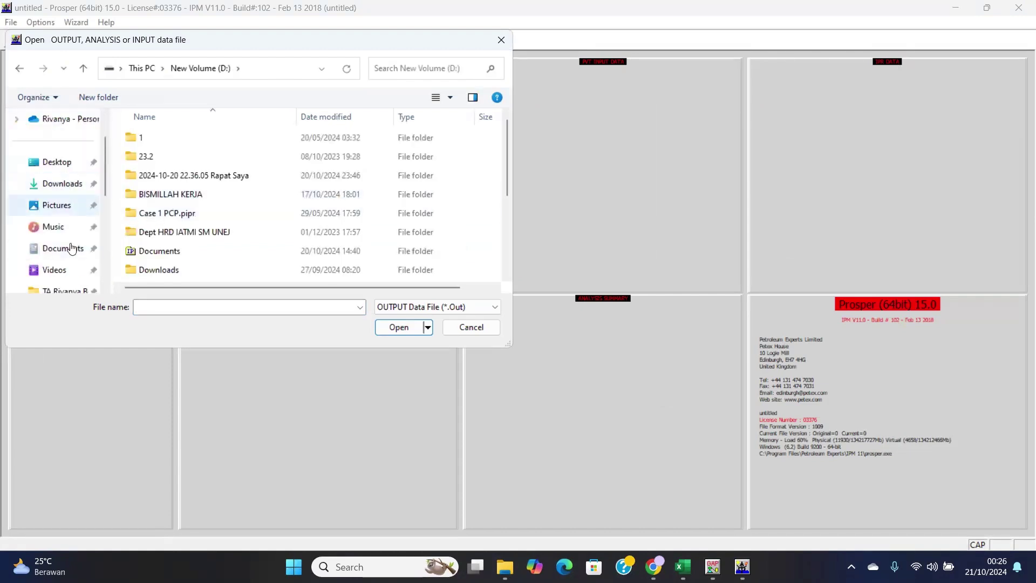
pyautogui.click(57, 291)
pyautogui.scroll(-2, 227, 227)
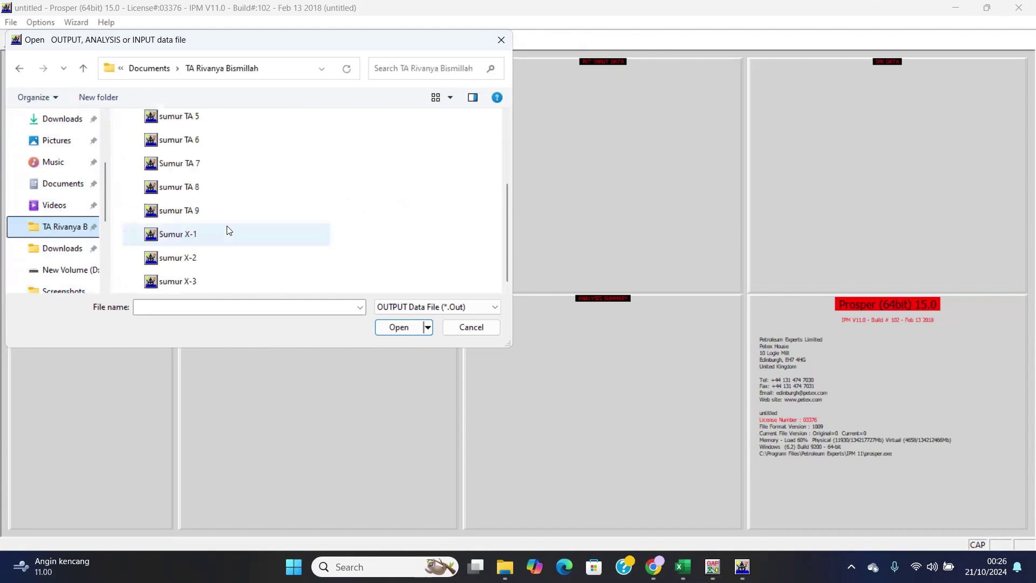
pyautogui.click(224, 233)
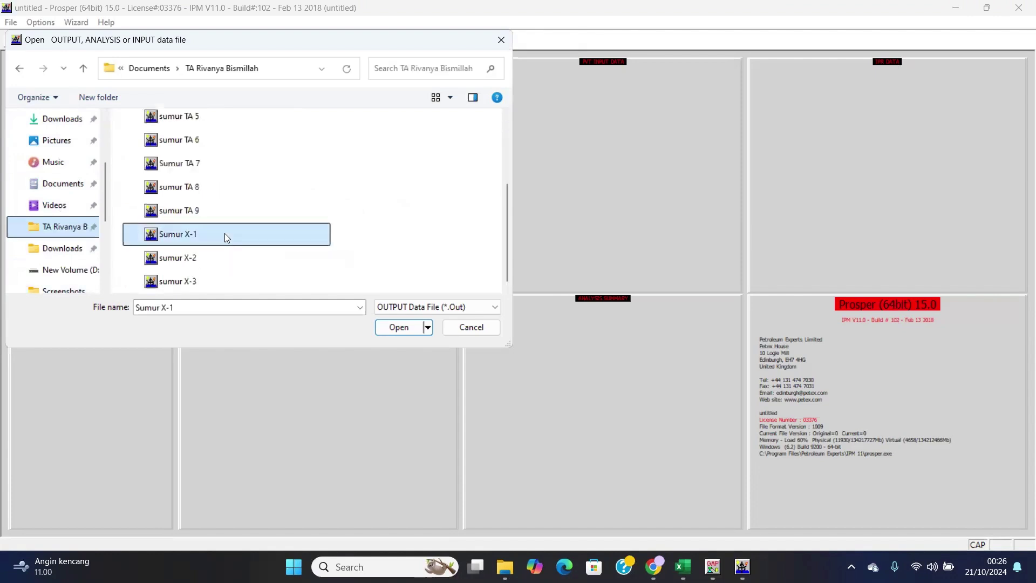
pyautogui.click(400, 327)
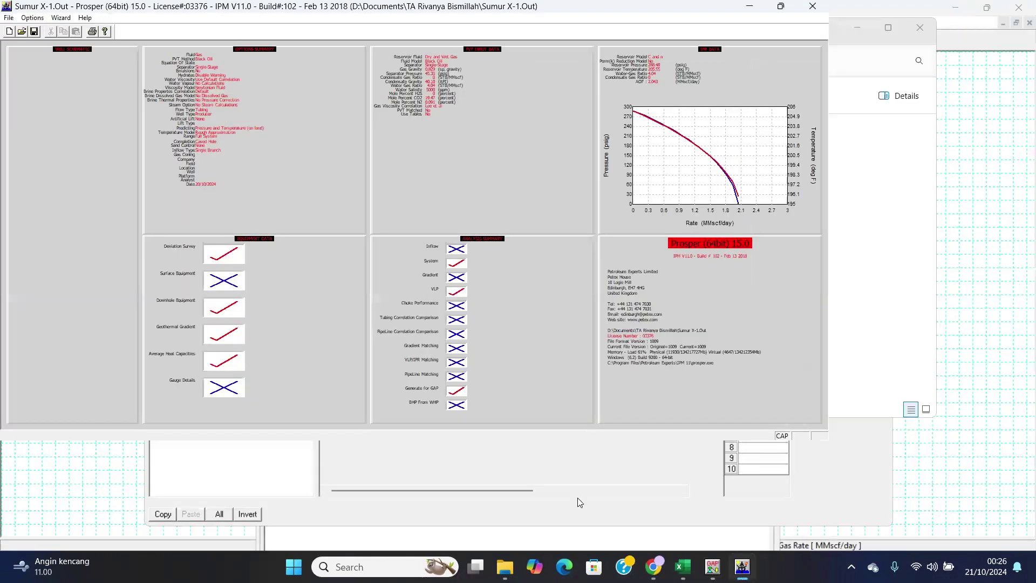
# Examine the GAP performance curve results of Sumur X-1 for the 90 psia manifold pressure.
pyautogui.click(781, 6)
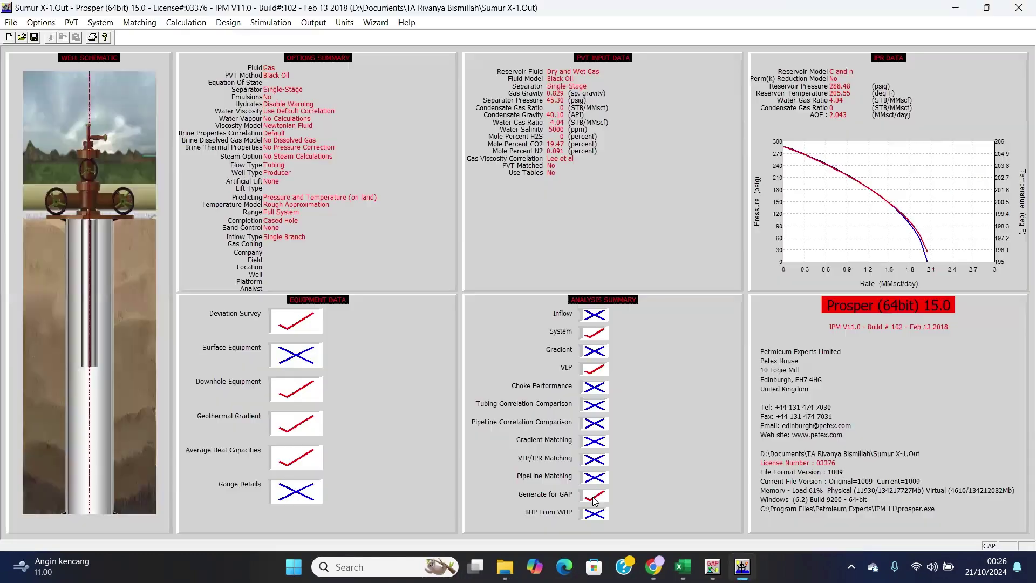
pyautogui.click(595, 496)
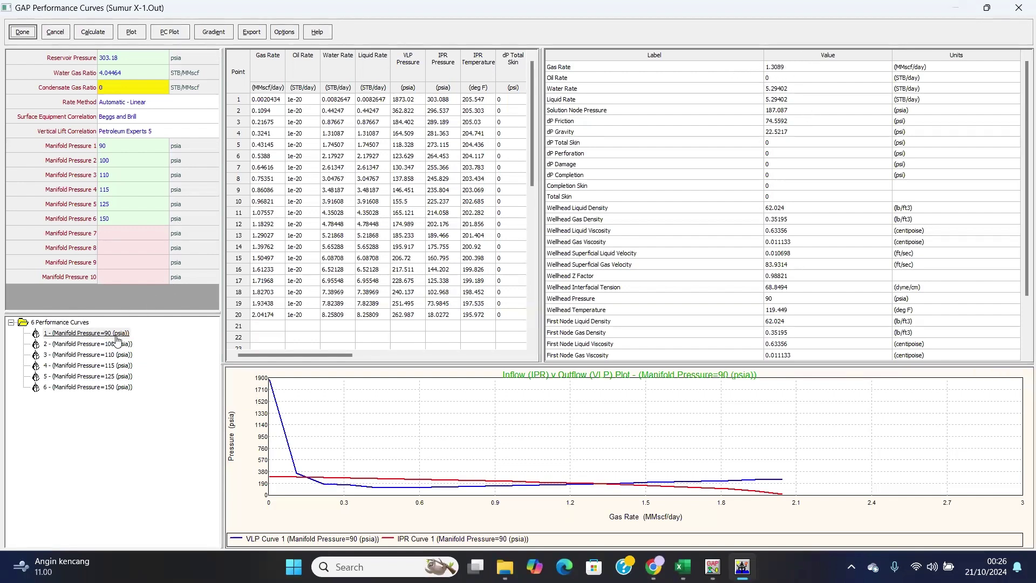
pyautogui.click(112, 334)
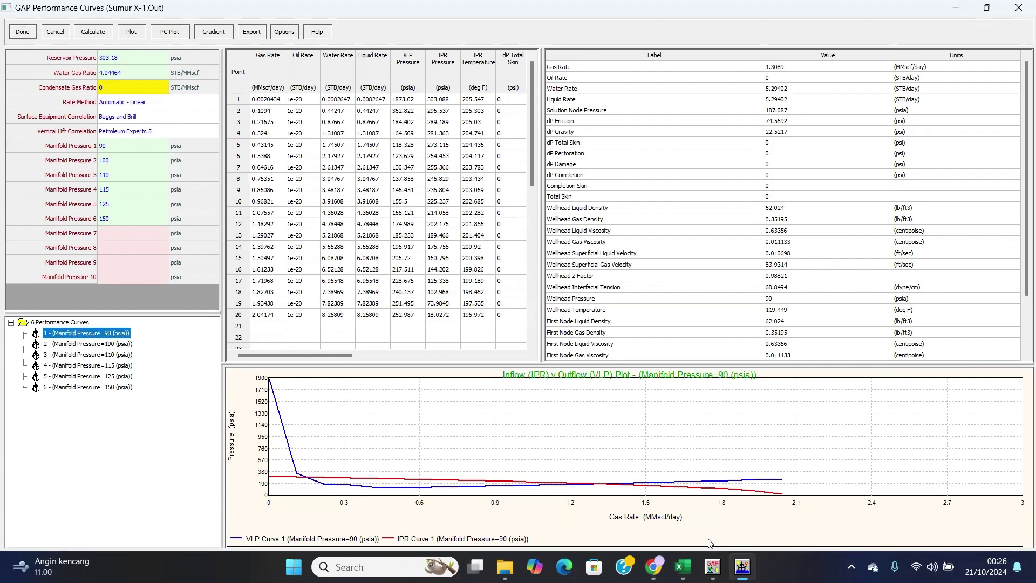
# Switch to GAP and enter manifold pressures of 90, 100, 110, 115, 125 and 150 psia in X-1's generate data.
pyautogui.click(711, 564)
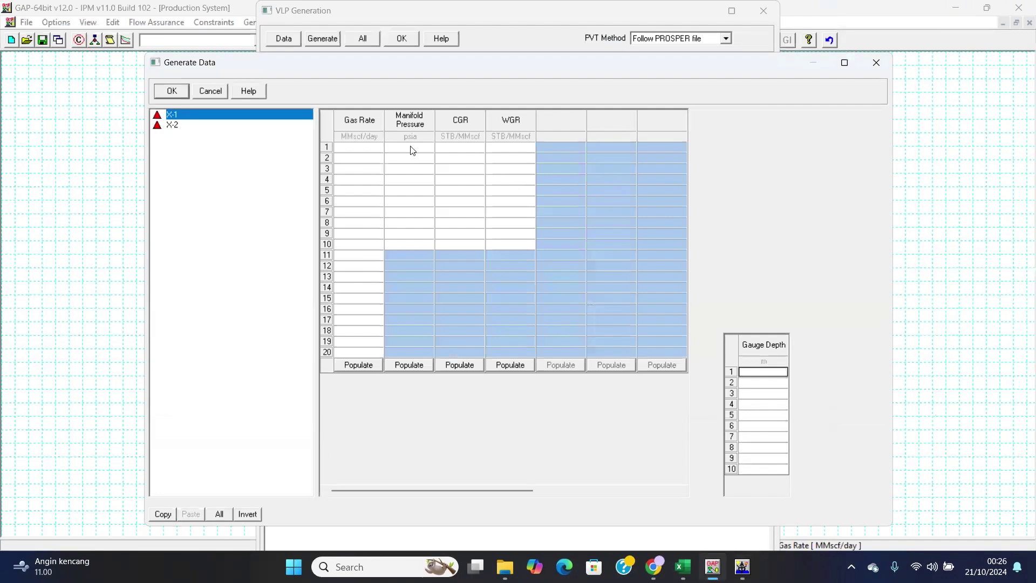
pyautogui.click(408, 147)
pyautogui.write('90')
pyautogui.click(411, 159)
pyautogui.write('100')
pyautogui.click(411, 169)
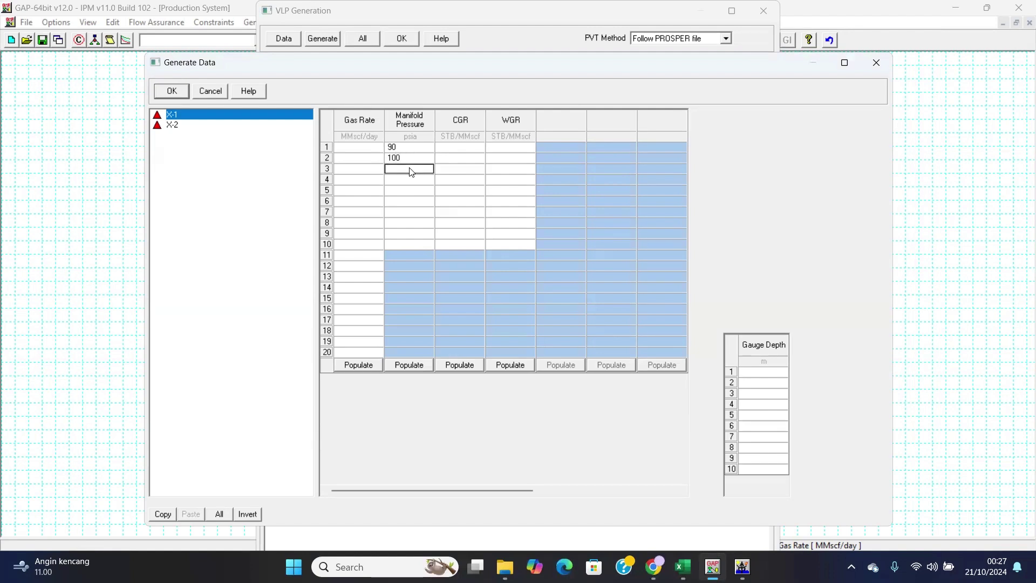
pyautogui.write('110')
pyautogui.click(409, 181)
pyautogui.write('115')
pyautogui.click(411, 190)
pyautogui.write('125')
pyautogui.click(411, 200)
pyautogui.write('150')
# Set the CGR to 0 STB/MMscf in rows 1 to 6 of X-1's generate data.
pyautogui.click(462, 151)
pyautogui.write('0')
pyautogui.press('Return')
pyautogui.write('0')
pyautogui.press('Return')
pyautogui.write('0')
pyautogui.press('Return')
pyautogui.write('0')
pyautogui.press('Return')
pyautogui.write('0')
pyautogui.press('Return')
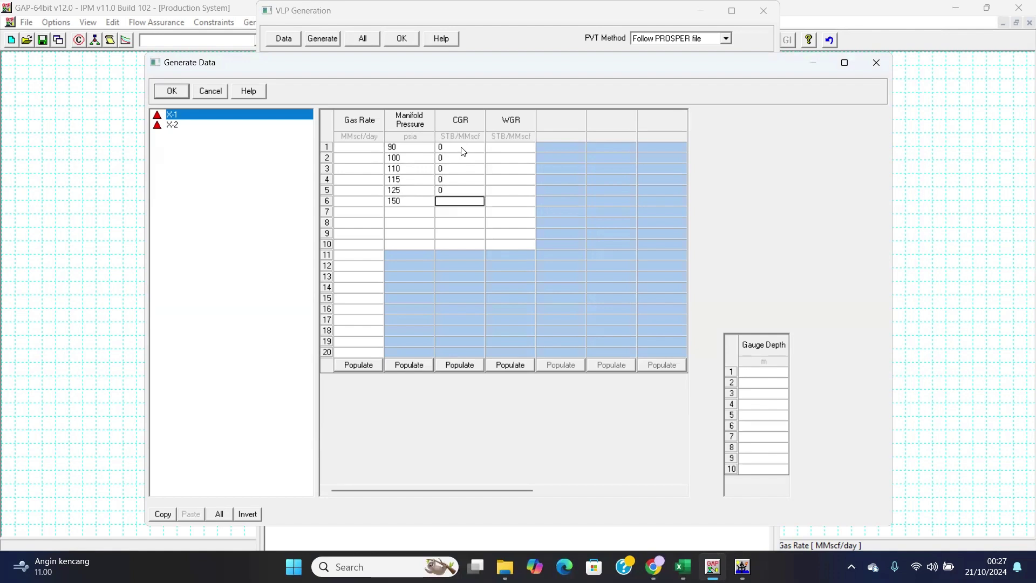
pyautogui.write('0')
# Set the WGR to 4.04464 STB/MMscf in rows 1 to 6 of X-1's generate data.
pyautogui.click(505, 157)
pyautogui.click(503, 150)
pyautogui.write('4.0')
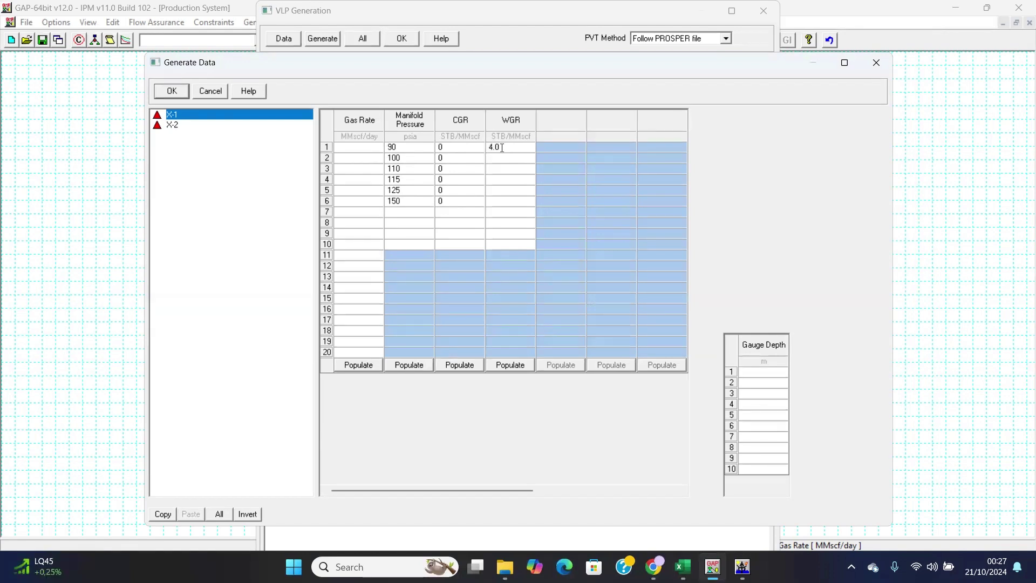
pyautogui.write('4464')
pyautogui.doubleClick(518, 150)
pyautogui.hotkey('ctrl', 'c')
pyautogui.click(501, 159)
pyautogui.hotkey('ctrl', 'v')
pyautogui.click(503, 170)
pyautogui.hotkey('ctrl', 'v')
pyautogui.click(506, 180)
pyautogui.hotkey('ctrl', 'v')
pyautogui.click(512, 191)
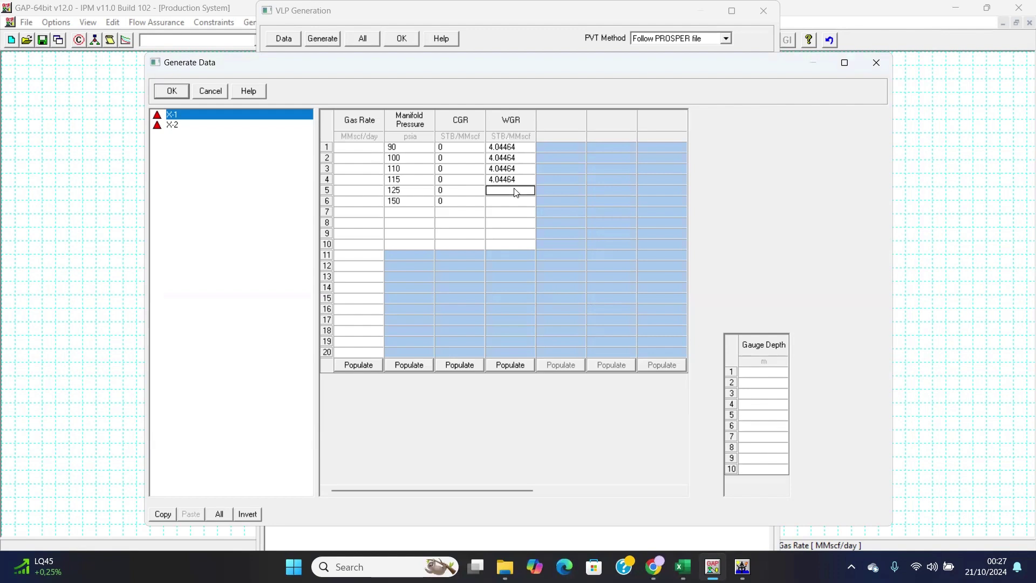
pyautogui.hotkey('ctrl', 'v')
pyautogui.click(511, 202)
pyautogui.hotkey('ctrl', 'v')
# Look up X-1's 90 psia gas rate in PROSPER and enter 1.31 MMscf/day as the first gas rate in GAP.
pyautogui.click(355, 147)
pyautogui.moveTo(743, 565)
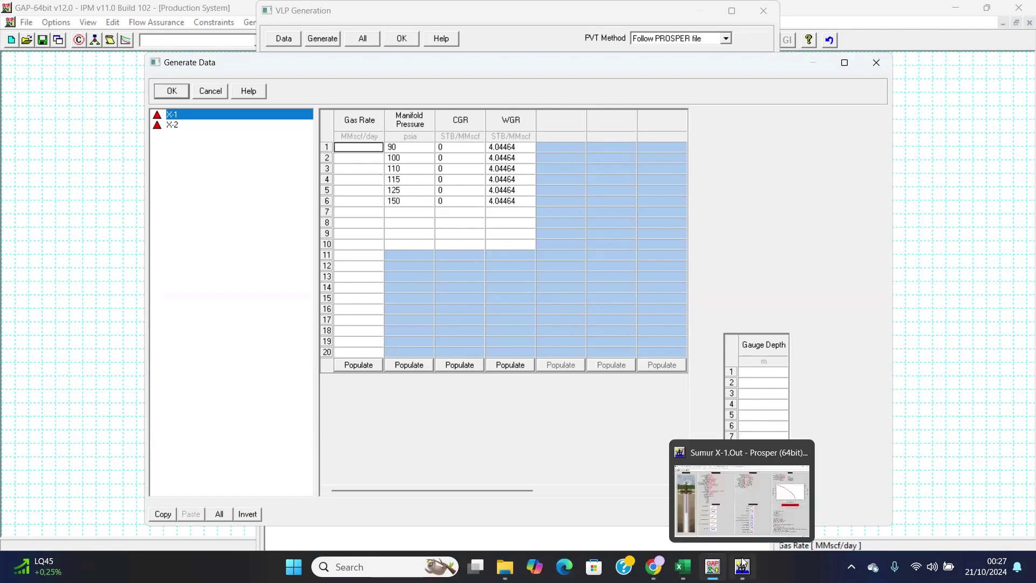
pyautogui.click(749, 527)
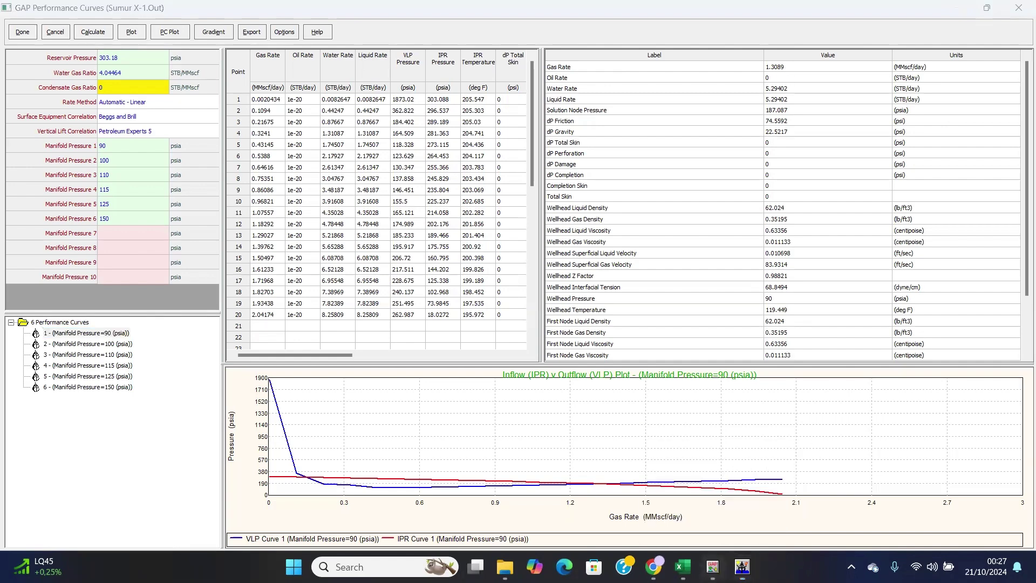
pyautogui.click(712, 566)
pyautogui.write('1.3')
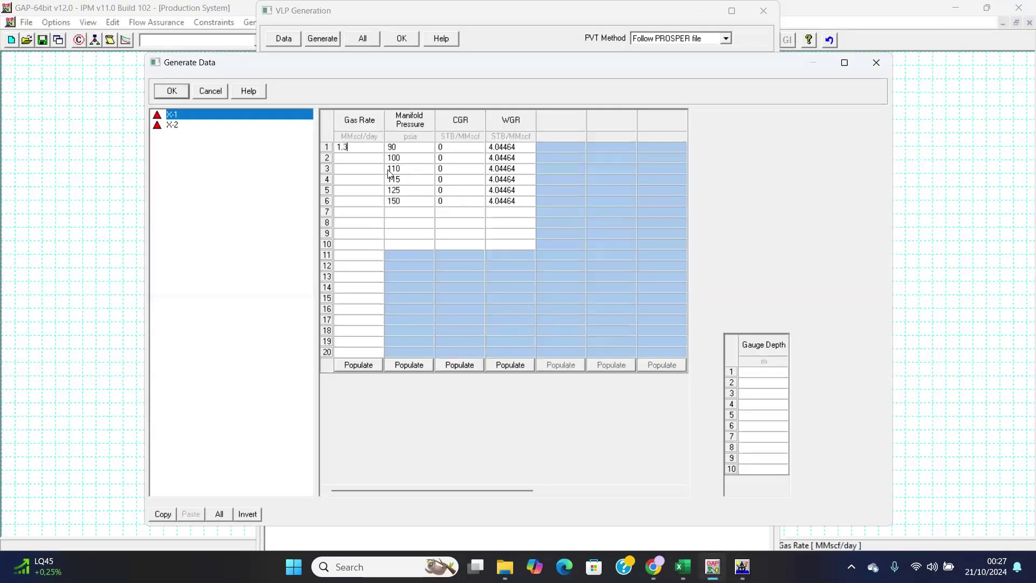
pyautogui.write('1')
# Look up X-1's 100 and 110 psia gas rates in PROSPER and enter 1.28 and 1.25 MMscf/day in GAP's generate data.
pyautogui.click(370, 159)
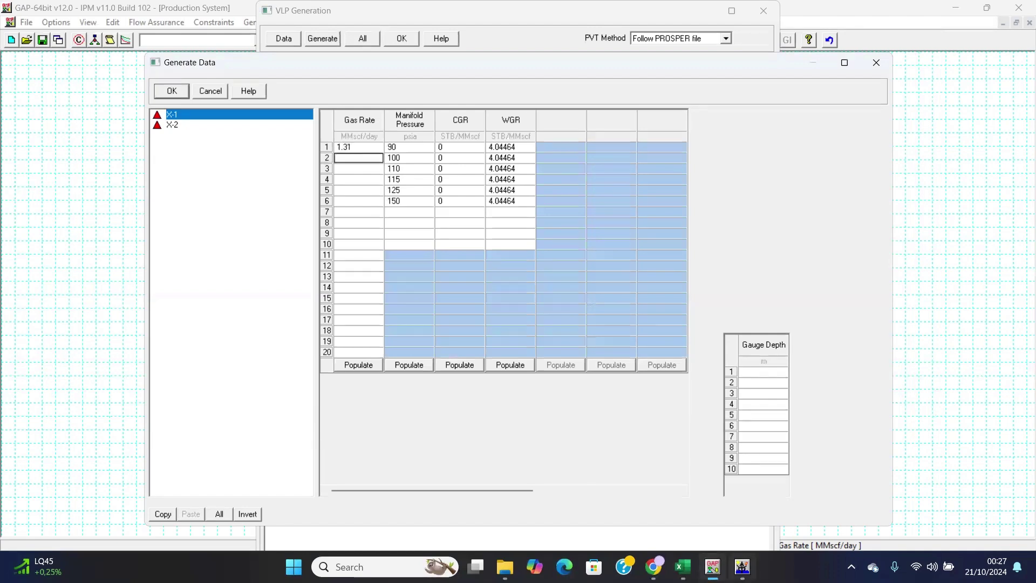
pyautogui.moveTo(742, 566)
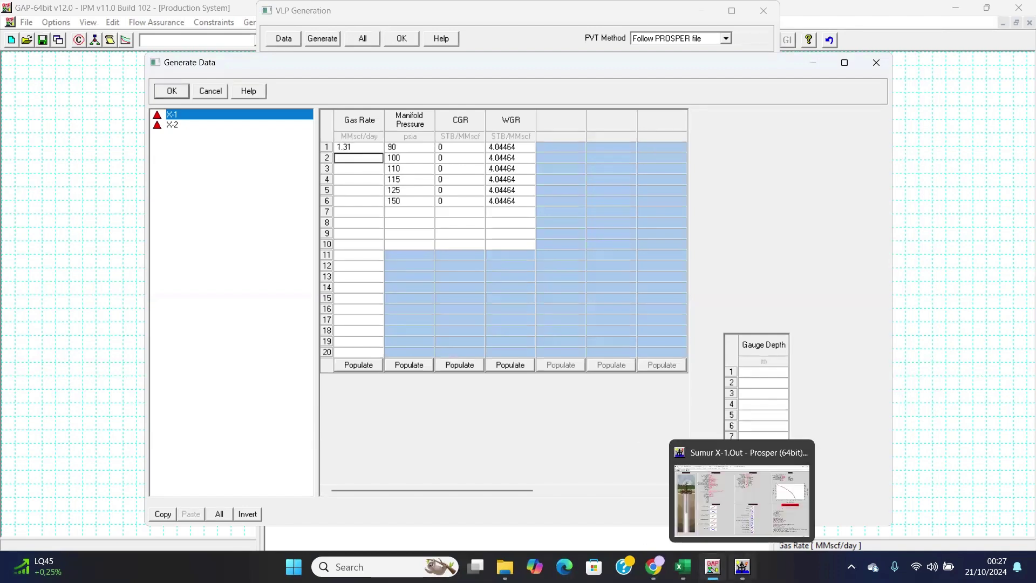
pyautogui.click(746, 519)
pyautogui.click(108, 344)
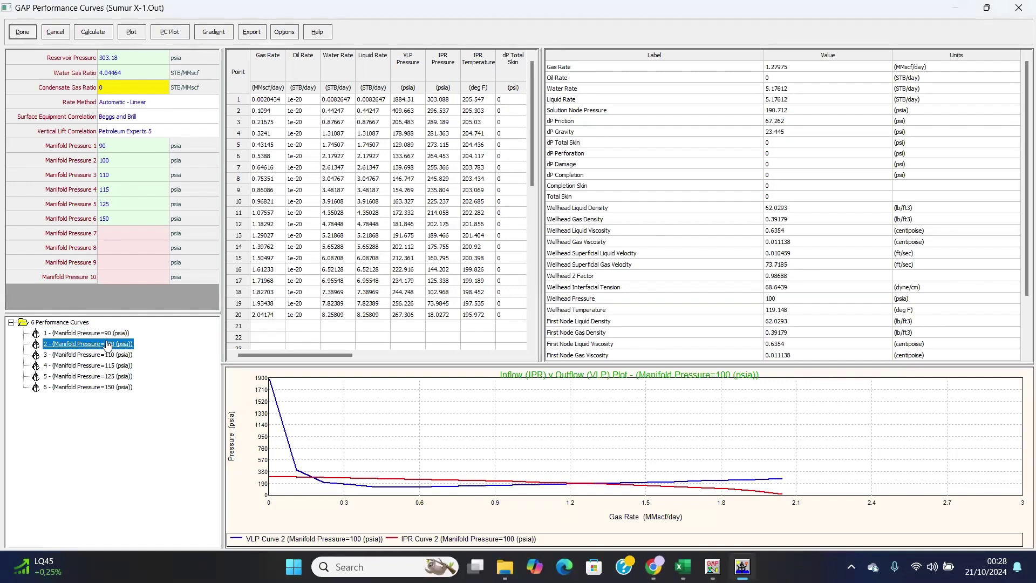
pyautogui.click(110, 355)
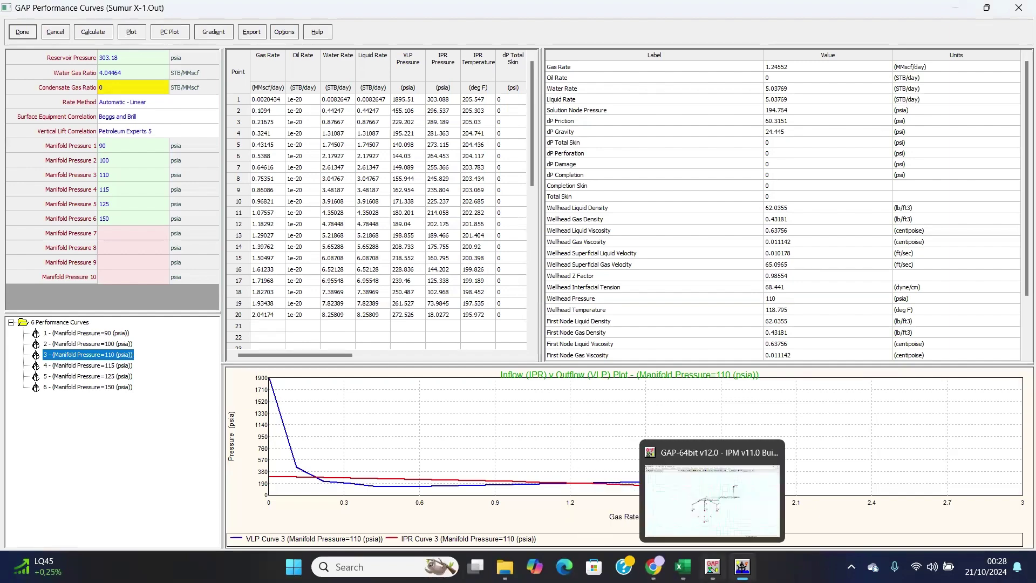
pyautogui.click(712, 567)
pyautogui.click(366, 162)
pyautogui.write('1.2')
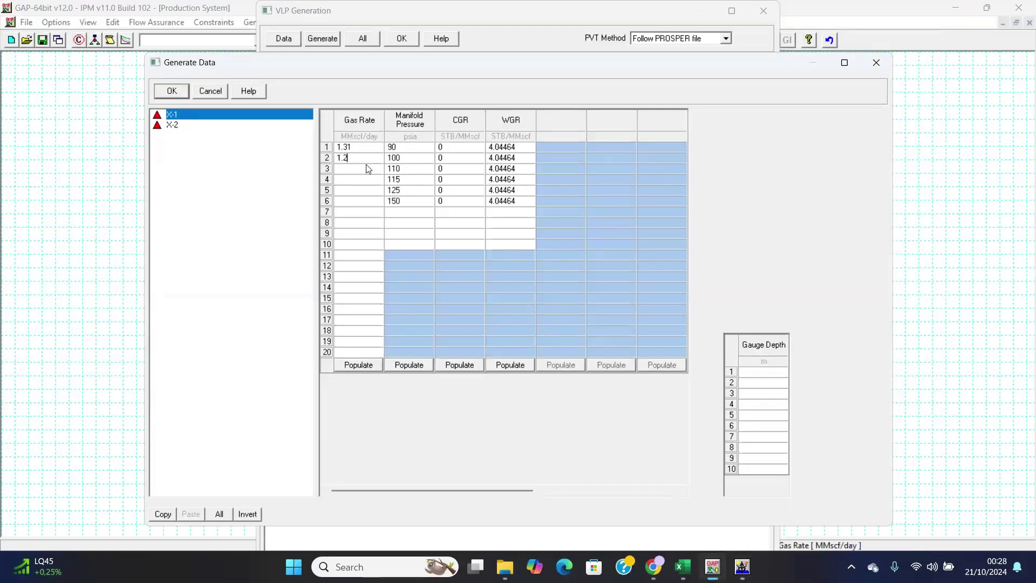
pyautogui.write('8')
pyautogui.click(366, 167)
pyautogui.write('1.25')
# Look up X-1's 115 and 125 psia gas rates in PROSPER and enter 1.23 and 1.19 MMscf/day in GAP.
pyautogui.click(366, 180)
pyautogui.moveTo(742, 566)
pyautogui.click(737, 514)
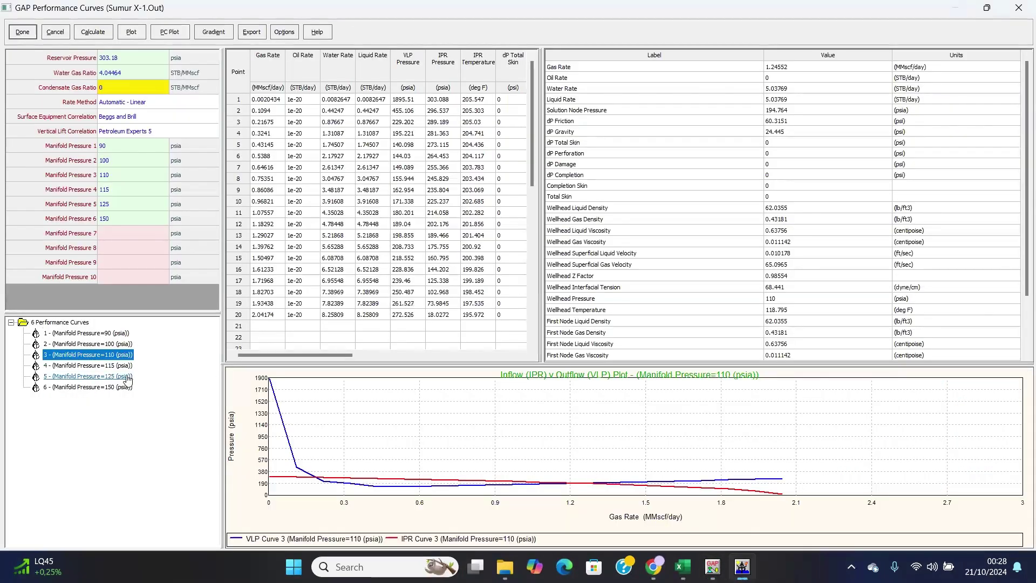
pyautogui.click(102, 366)
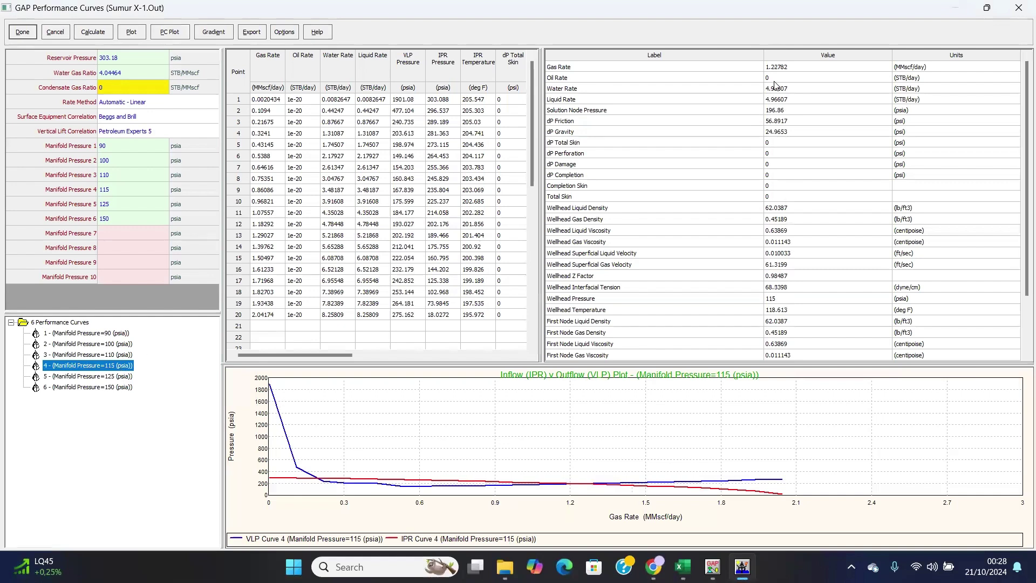
pyautogui.click(115, 377)
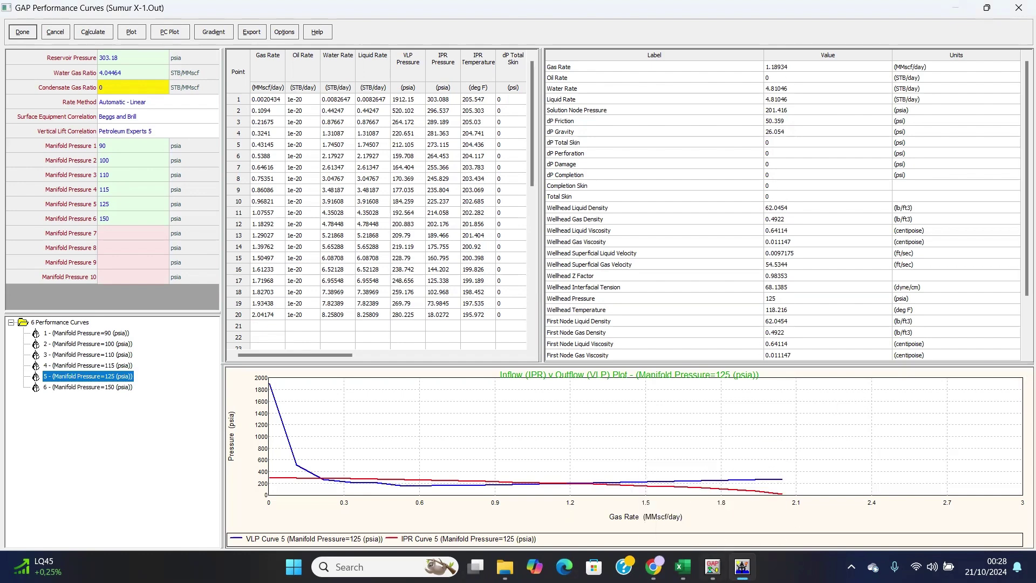
pyautogui.click(712, 566)
pyautogui.write('1.')
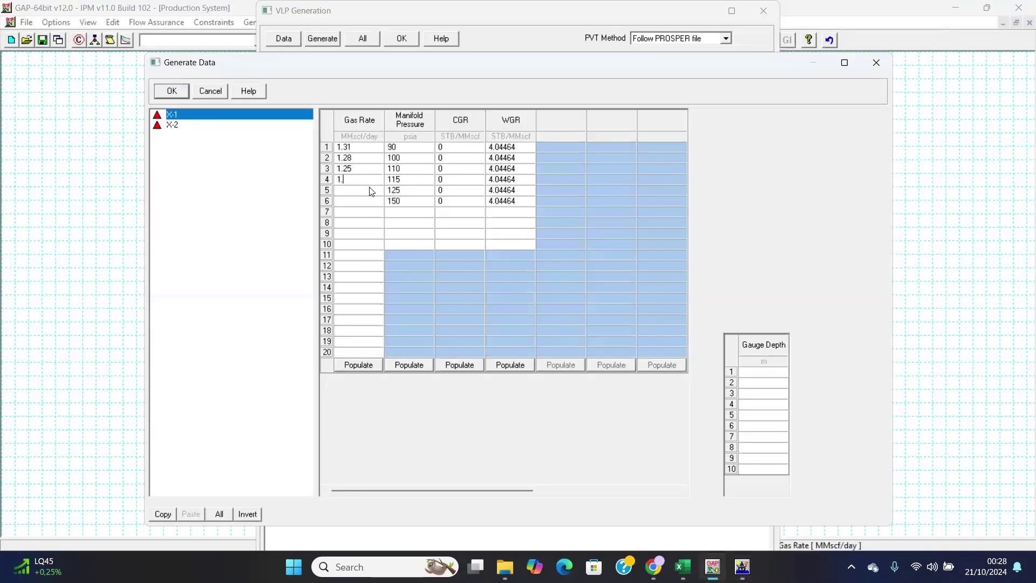
pyautogui.write('23')
pyautogui.click(371, 191)
pyautogui.write('1.19')
# Look up X-1's 150 psia gas rate in PROSPER and enter 1.07 MMscf/day as the sixth gas rate in GAP.
pyautogui.click(370, 204)
pyautogui.click(742, 566)
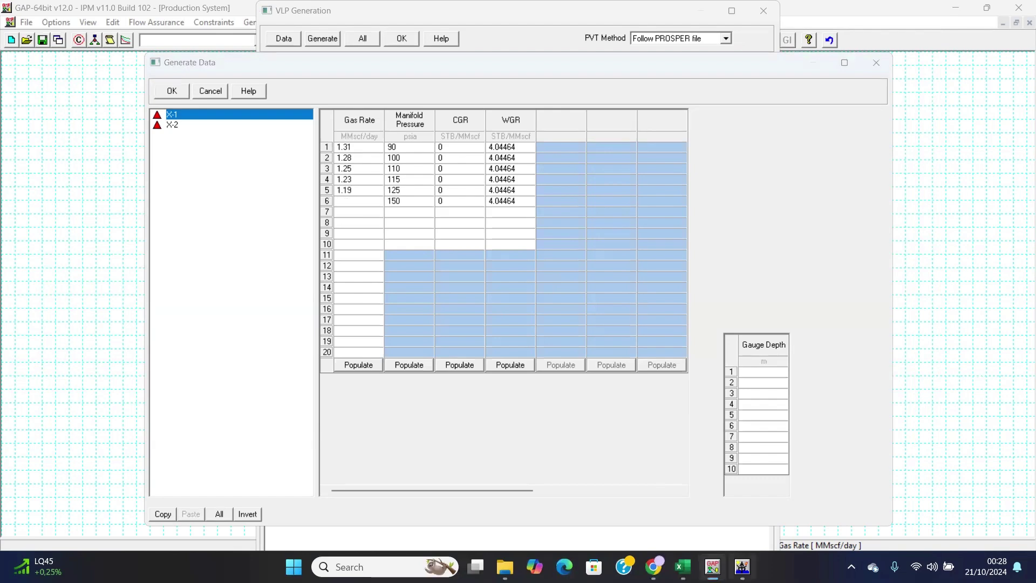
pyautogui.click(80, 387)
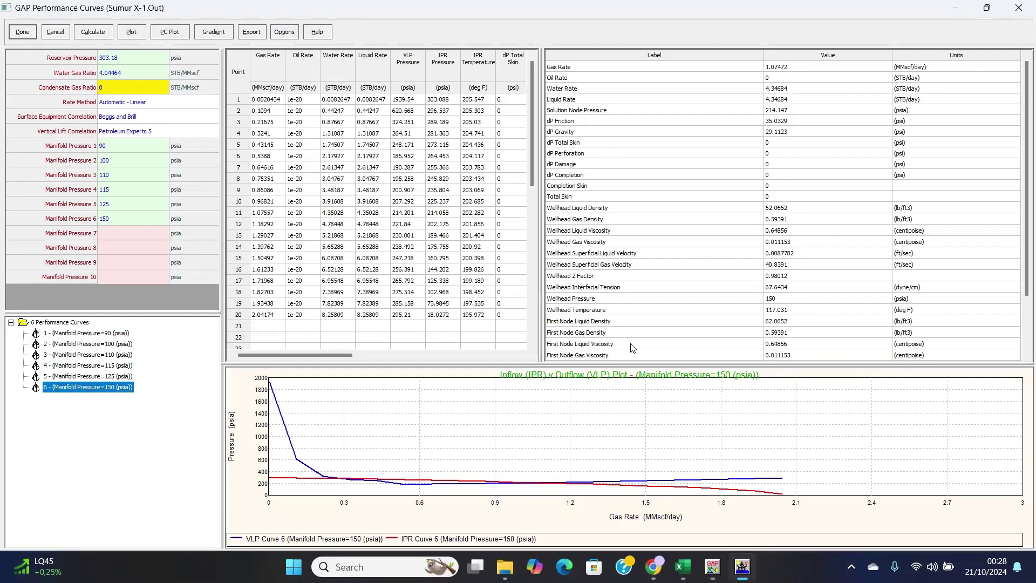
pyautogui.click(712, 567)
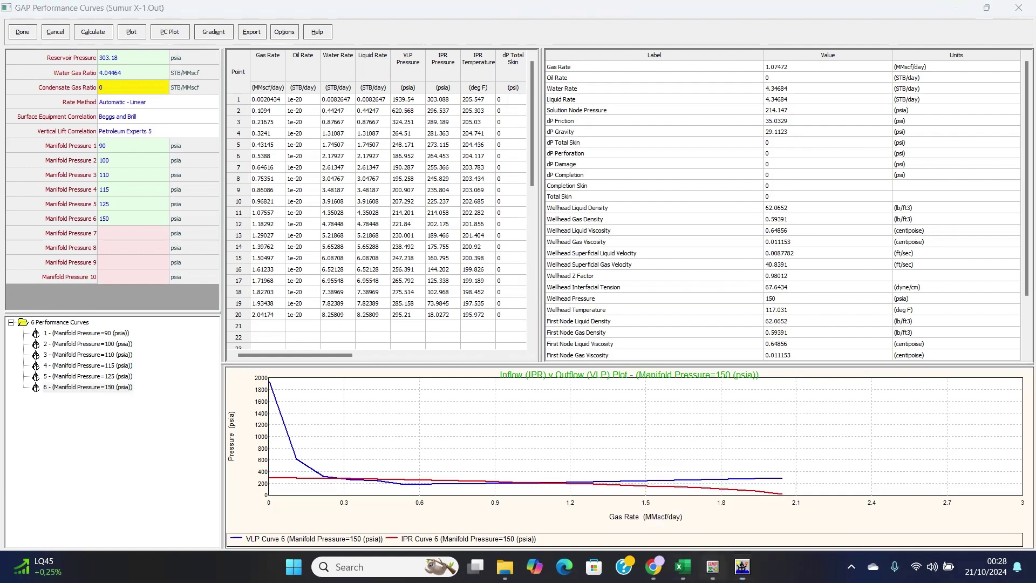
pyautogui.write('1.0')
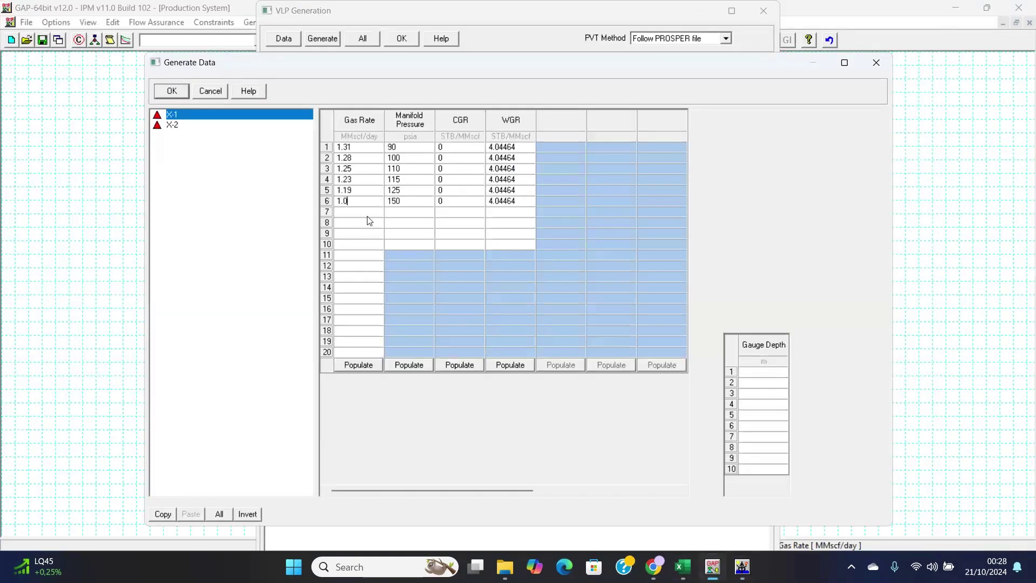
pyautogui.write('7')
# Review the gas rates and manifold pressures in the generate data of wells X-2 and X-1.
pyautogui.click(235, 126)
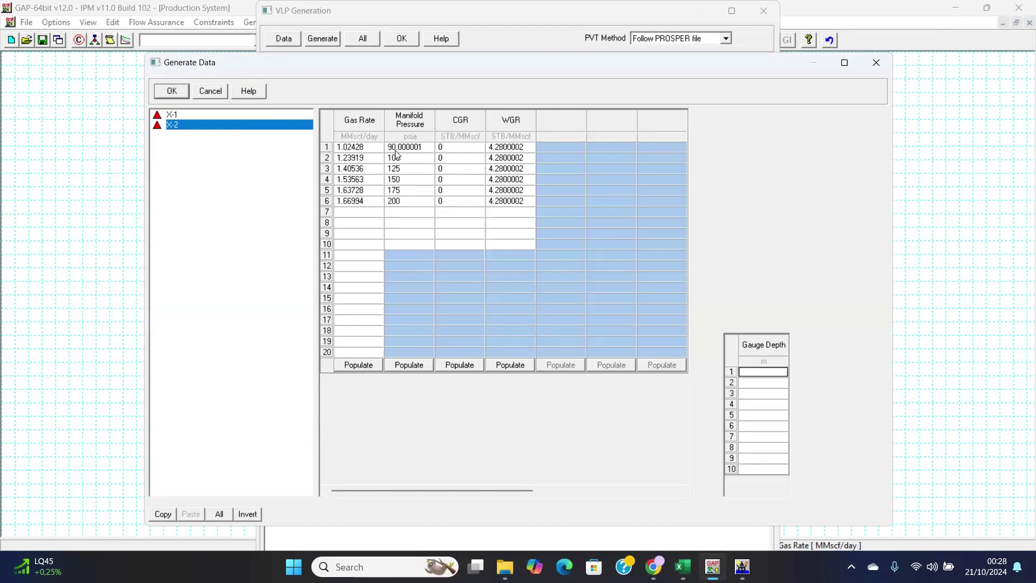
pyautogui.click(363, 148)
pyautogui.click(414, 182)
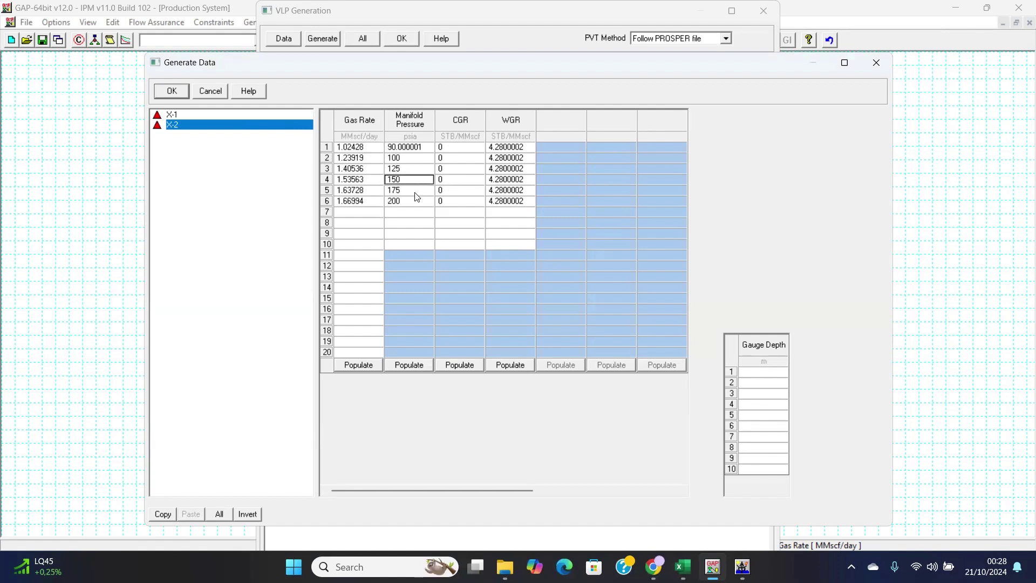
pyautogui.click(417, 200)
pyautogui.click(364, 149)
pyautogui.click(267, 113)
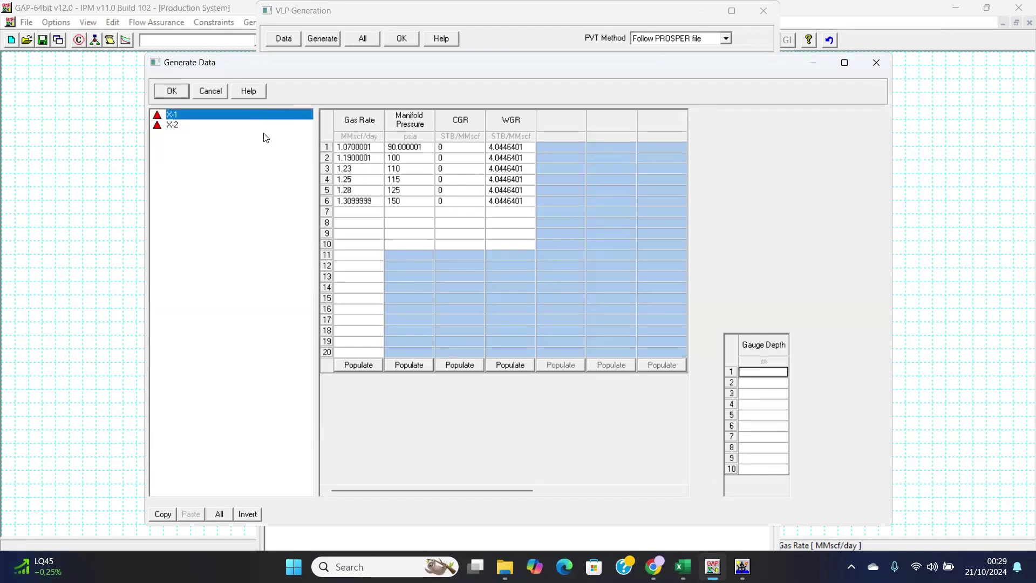
pyautogui.click(260, 127)
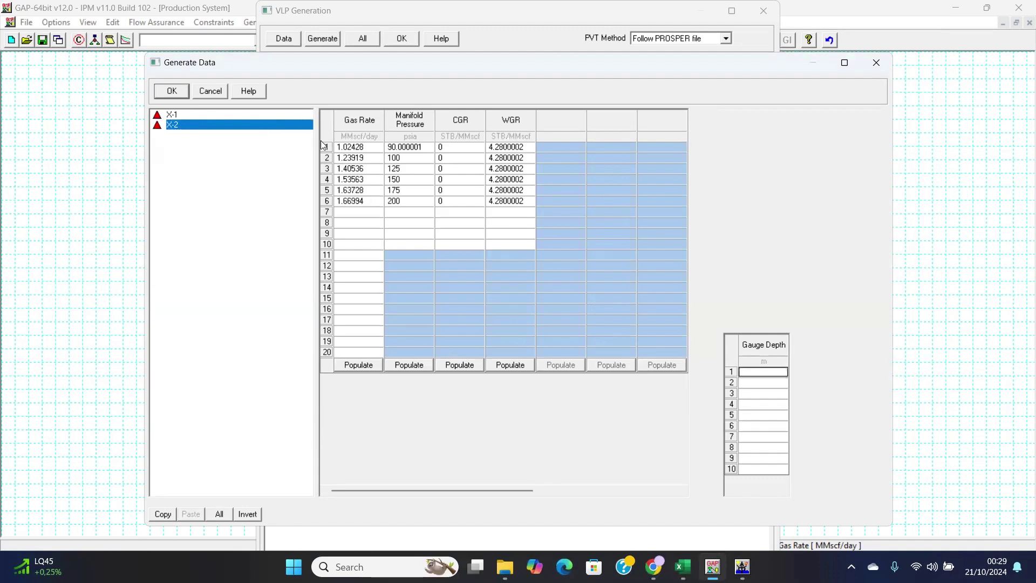
# Accept the generate data, generate the VLPs for X-1 and X-2, and close VLP generation.
pyautogui.click(172, 91)
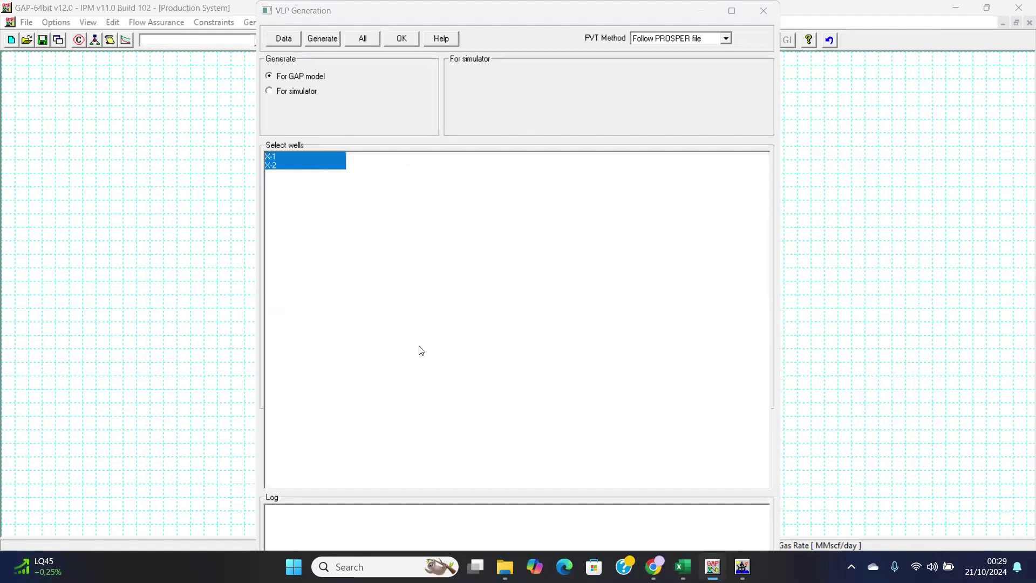
pyautogui.click(323, 39)
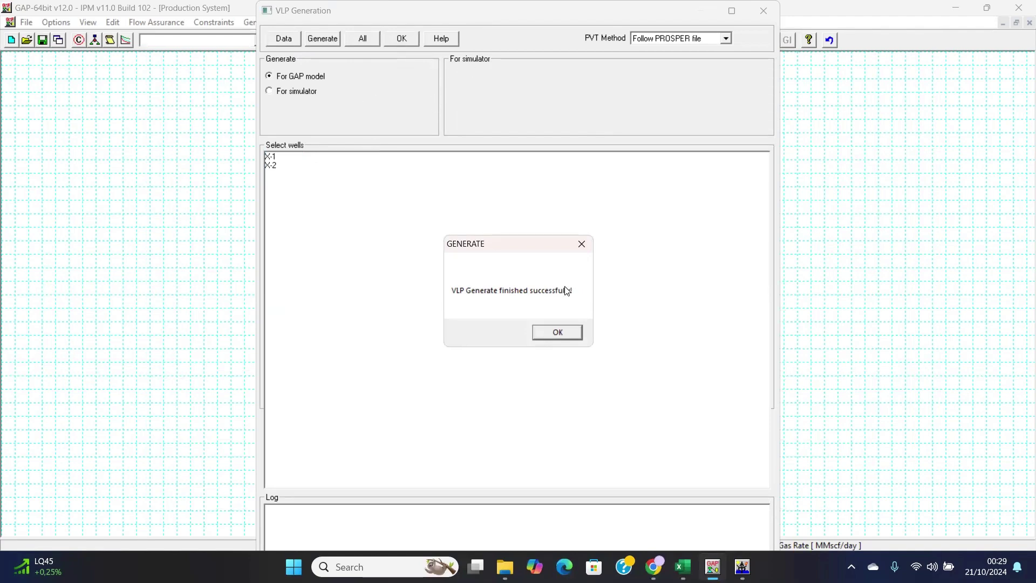
pyautogui.click(557, 332)
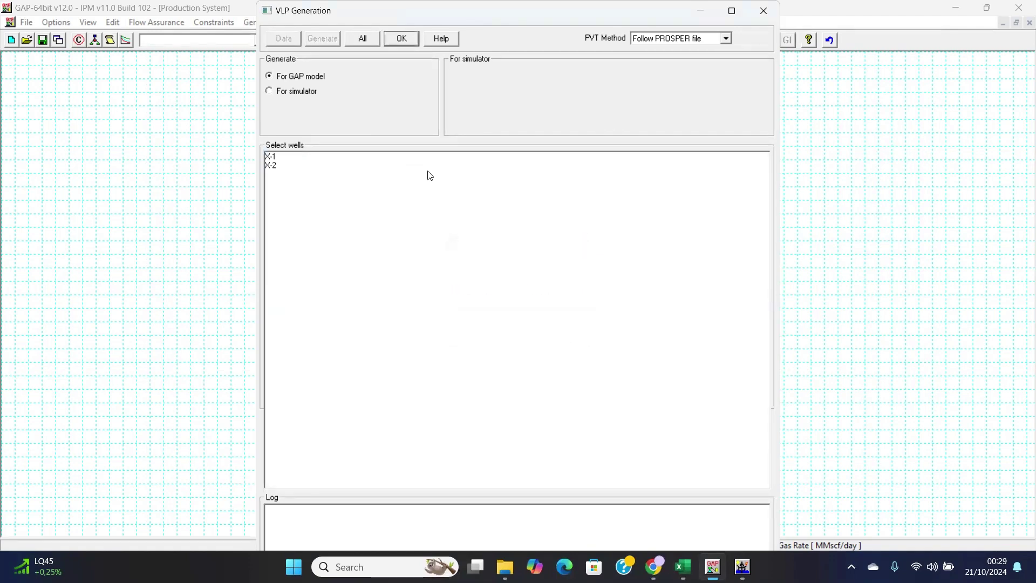
pyautogui.click(401, 38)
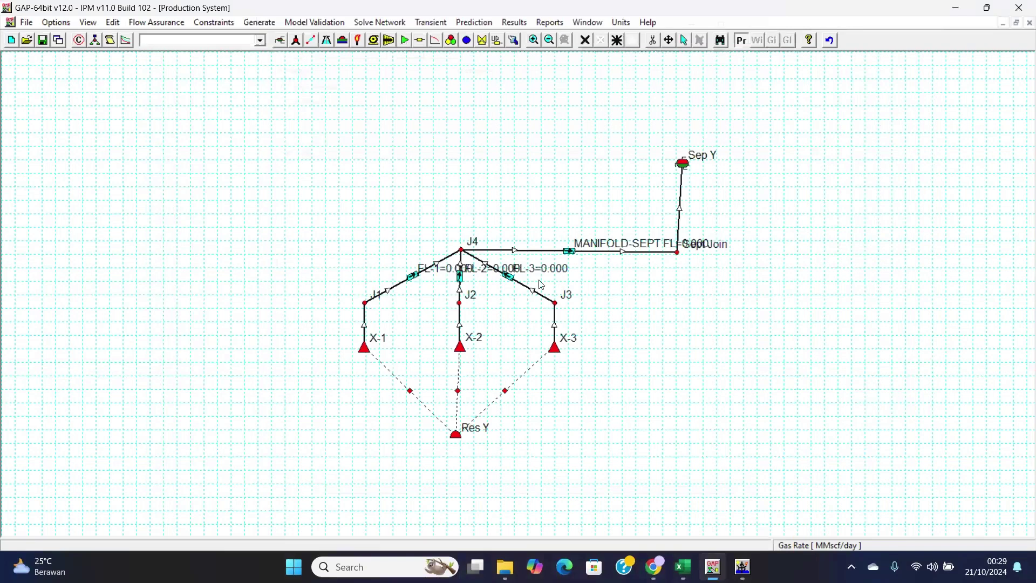
# Check the VLP file status and VLP information of wells X-1, X-2 and X-3 in turn.
pyautogui.doubleClick(368, 349)
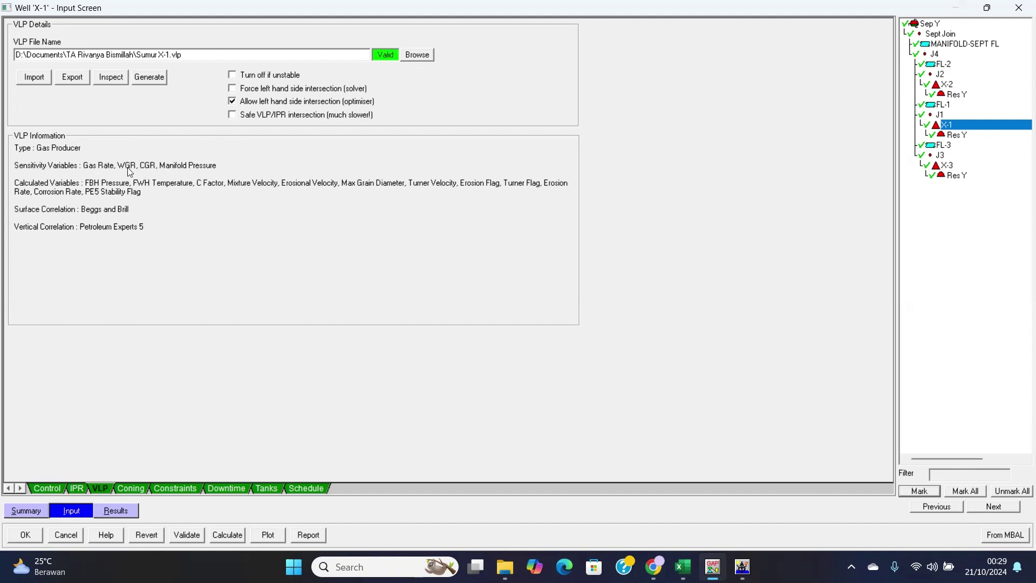
pyautogui.click(36, 537)
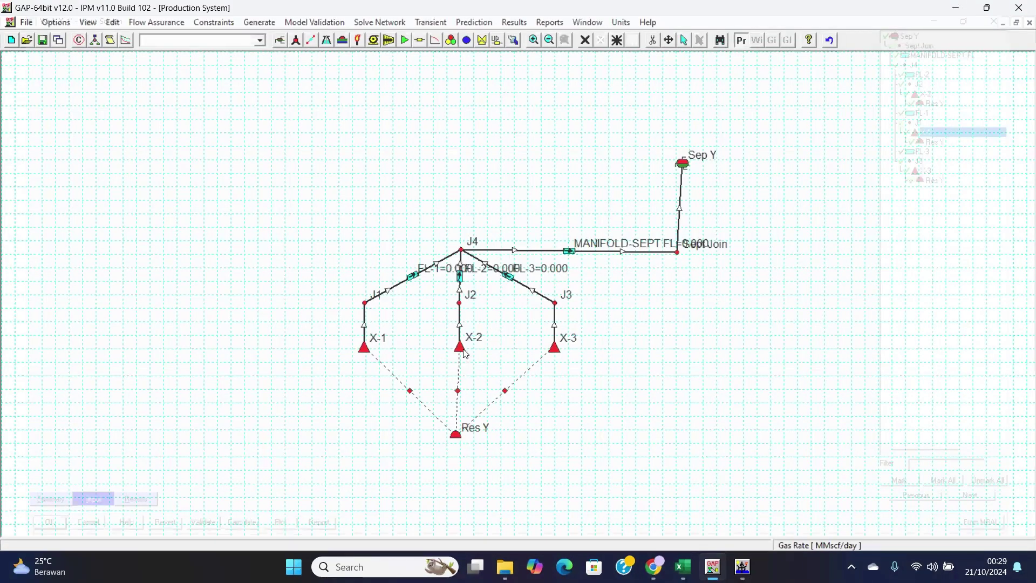
pyautogui.doubleClick(462, 349)
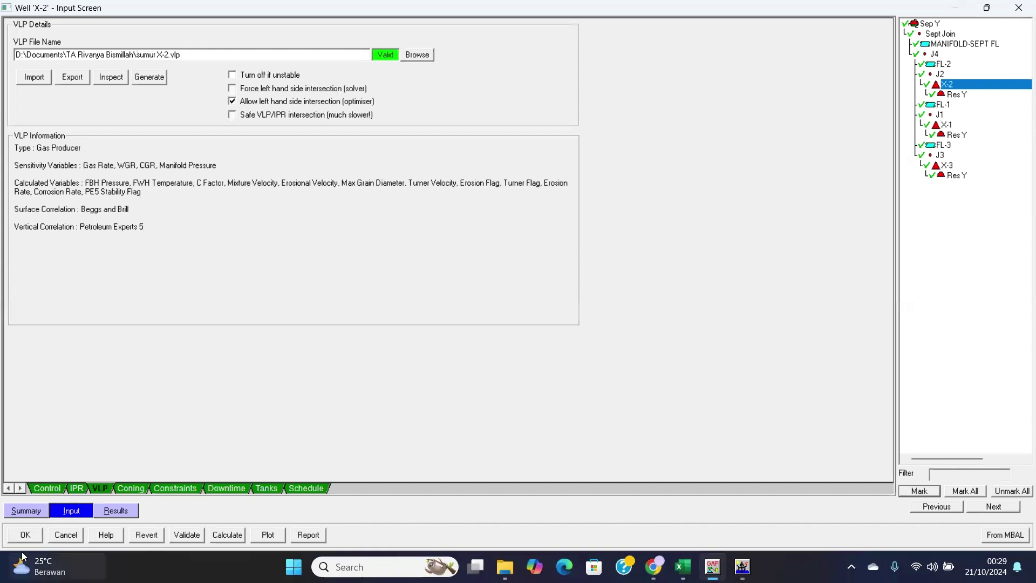
pyautogui.click(22, 540)
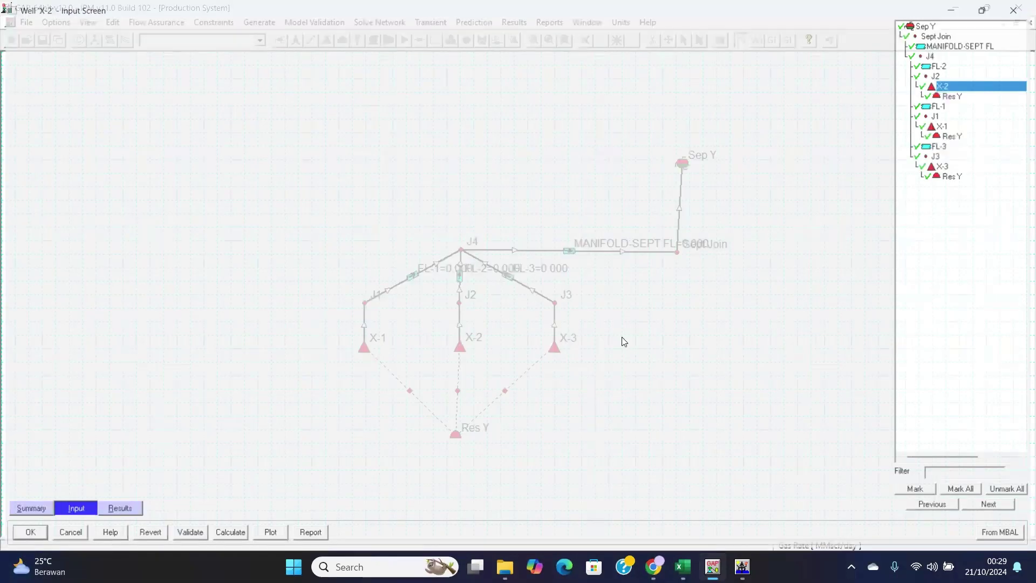
pyautogui.doubleClick(558, 347)
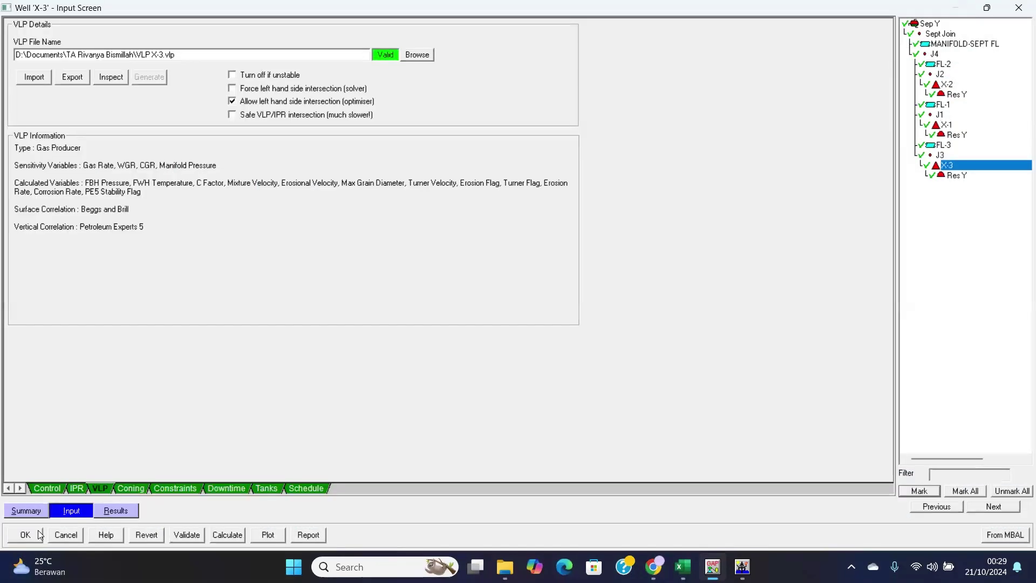
pyautogui.click(26, 537)
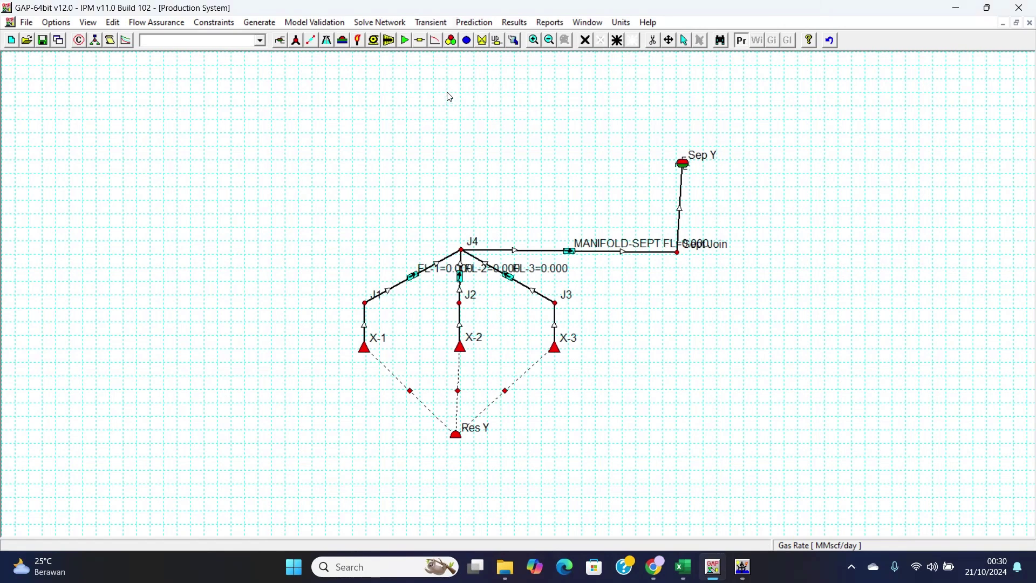
# Open the prediction run setup and set the start date to 01/08/2018.
pyautogui.click(481, 25)
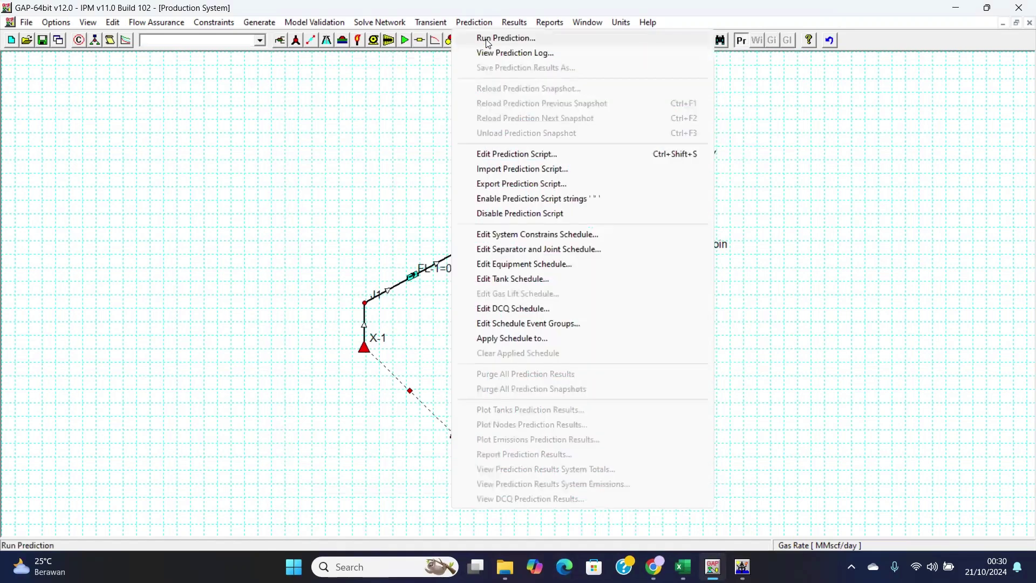
pyautogui.moveTo(408, 90); pyautogui.dragTo(444, 85)
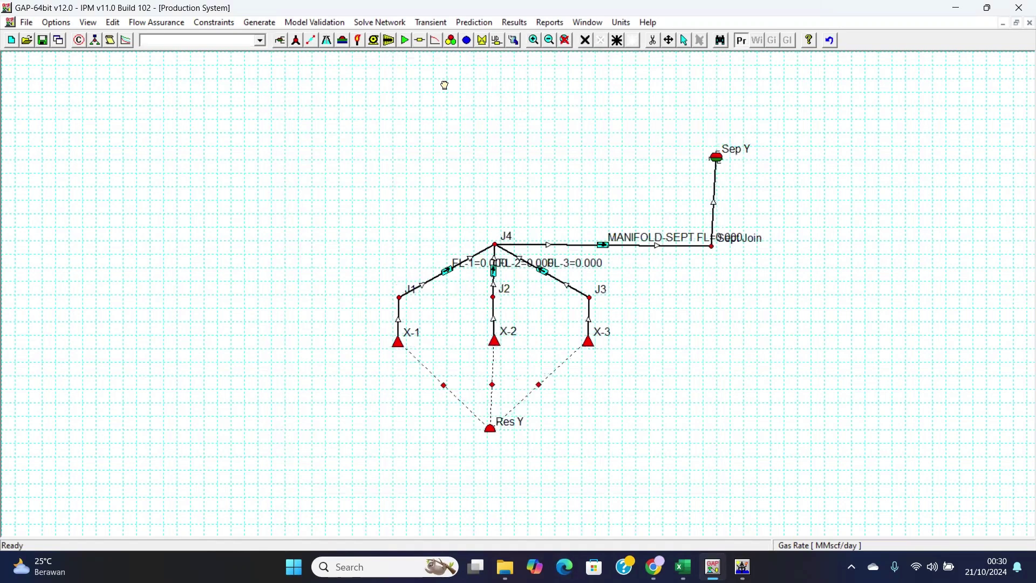
pyautogui.click(478, 24)
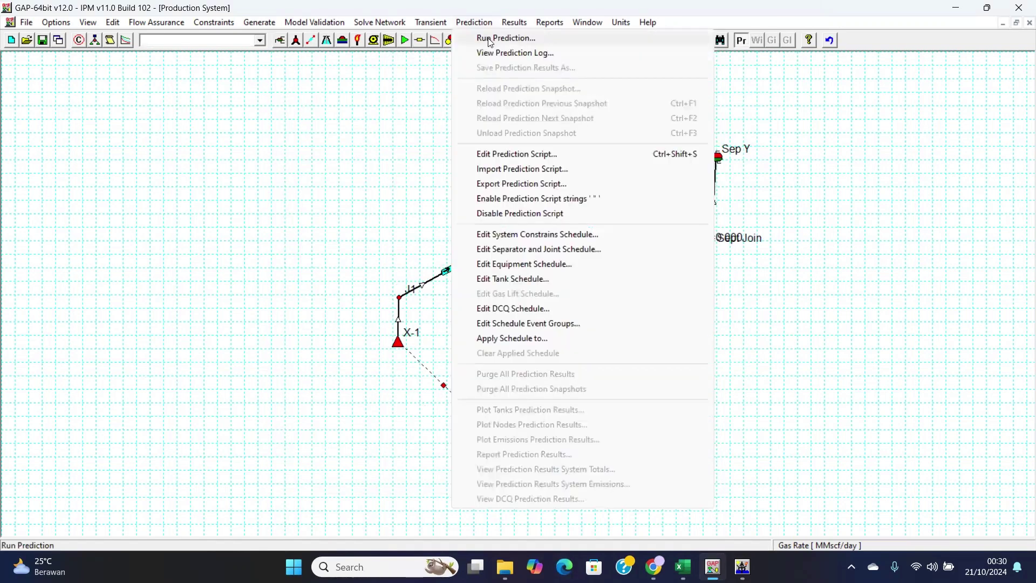
pyautogui.click(490, 39)
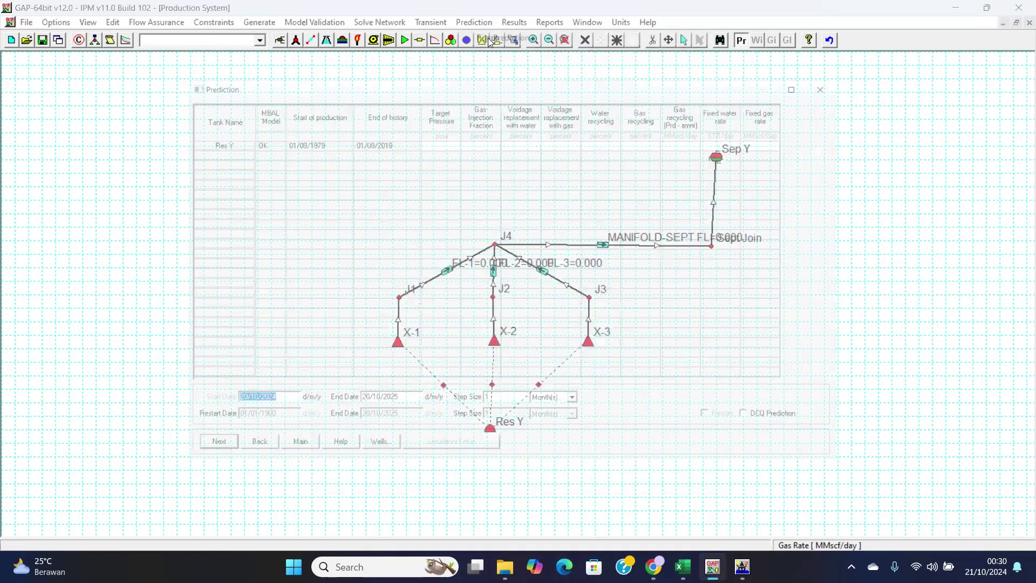
pyautogui.click(283, 413)
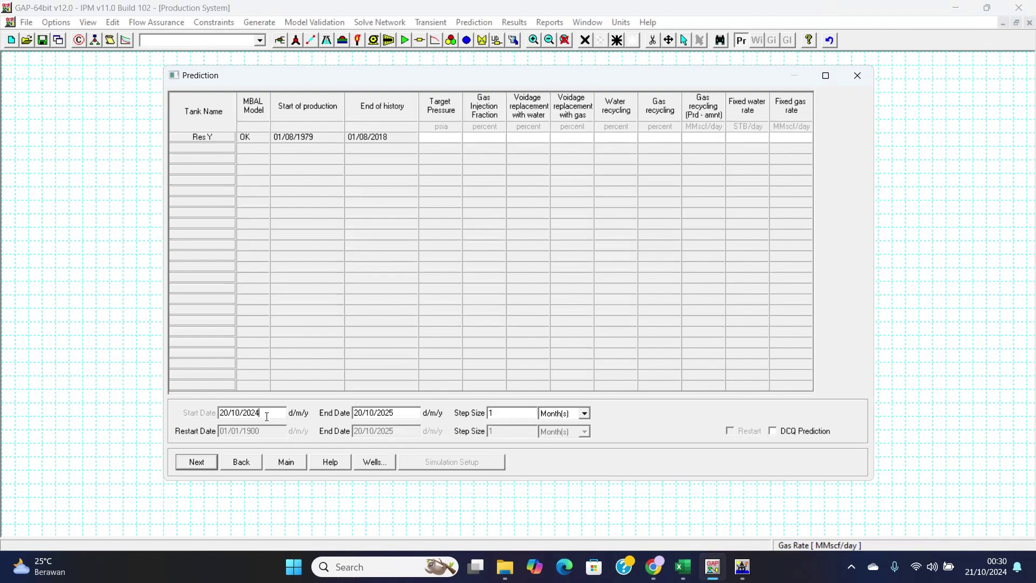
pyautogui.press('BackSpace')
pyautogui.press('BackSpace')
pyautogui.press('BackSpace')
pyautogui.press('BackSpace')
pyautogui.press('BackSpace')
pyautogui.press('BackSpace')
pyautogui.press('BackSpace')
pyautogui.press('BackSpace')
pyautogui.press('BackSpace')
pyautogui.press('BackSpace')
pyautogui.write('01/08/2018')
# Set the prediction end date to 20/10/2034 with a step size unit of months, and continue to the production totals page.
pyautogui.click(413, 412)
pyautogui.press('BackSpace')
pyautogui.press('BackSpace')
pyautogui.write('3')
pyautogui.click(583, 413)
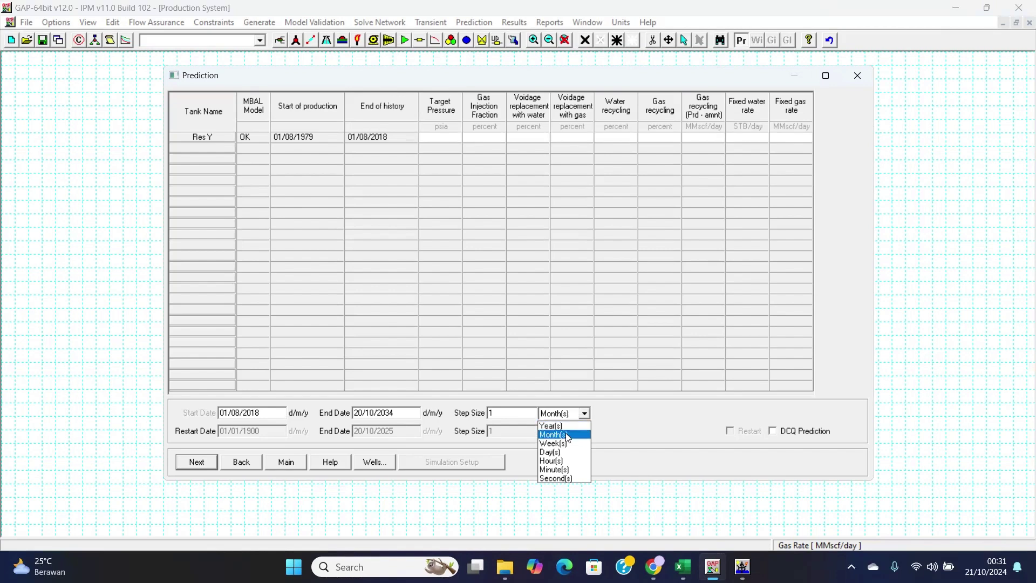
pyautogui.click(567, 434)
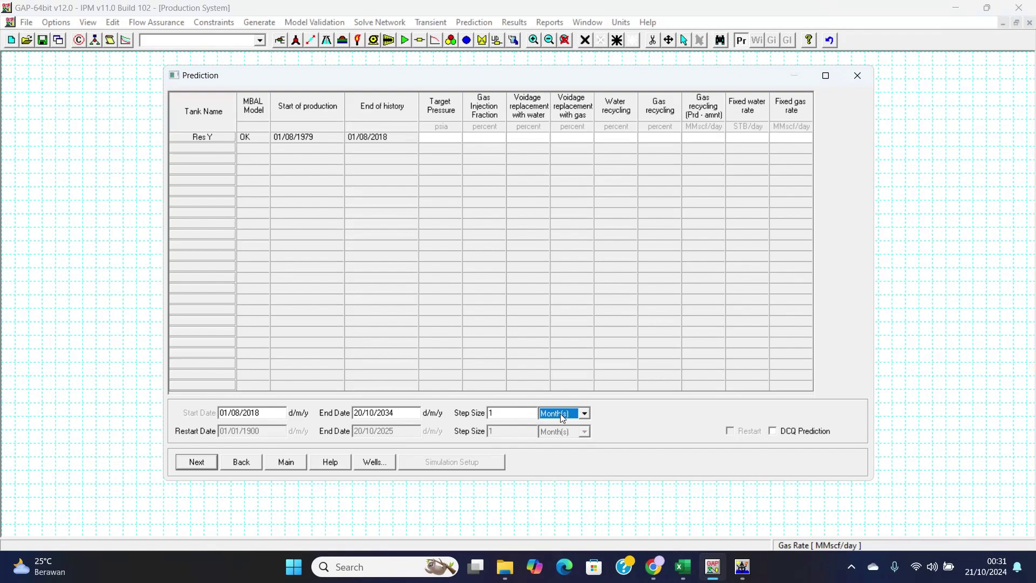
pyautogui.click(197, 462)
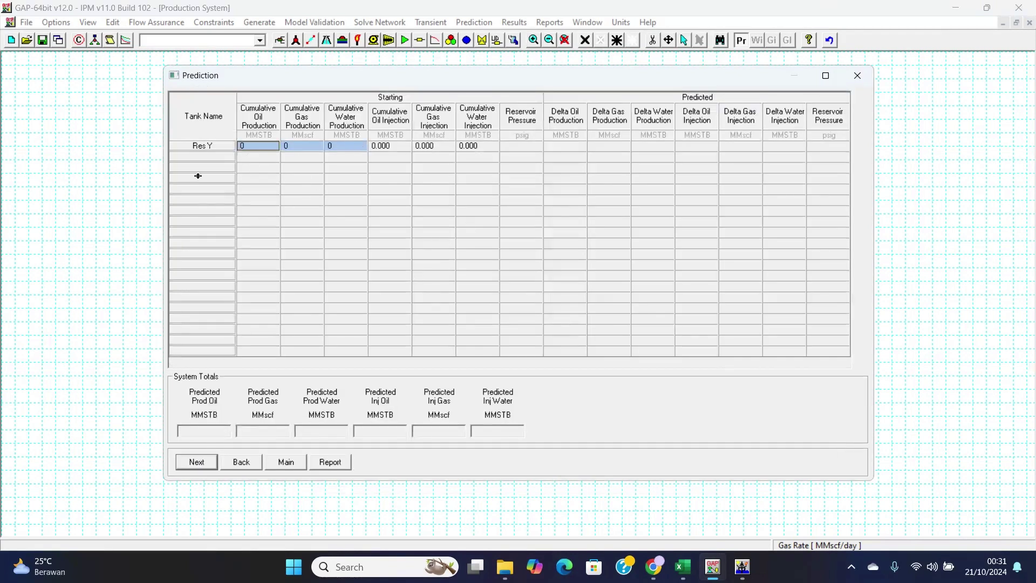
# Set the Sep Y pressure to 60 psia and calculate the prediction without optimisation.
pyautogui.click(195, 463)
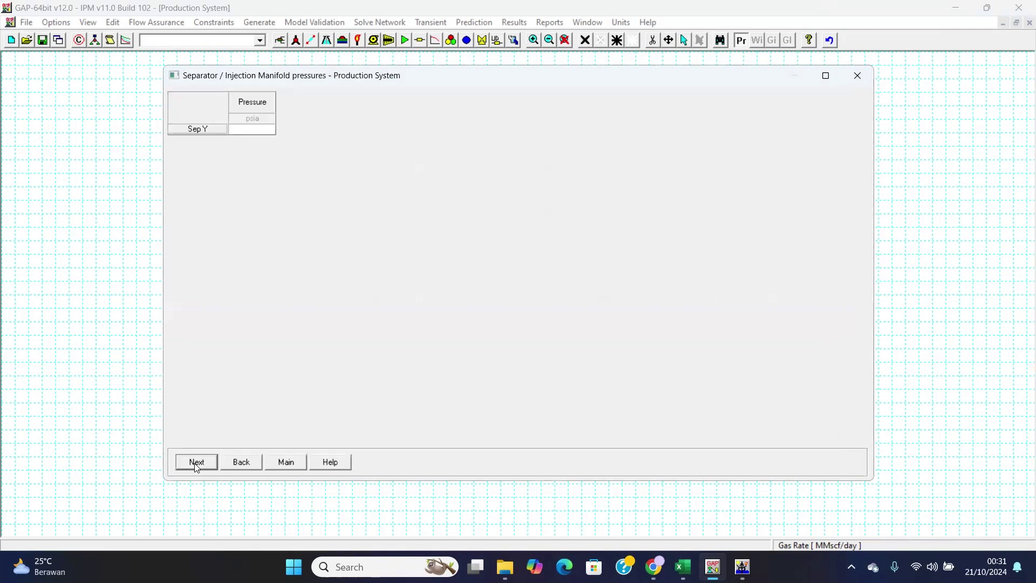
pyautogui.click(255, 130)
pyautogui.write('60')
pyautogui.click(194, 461)
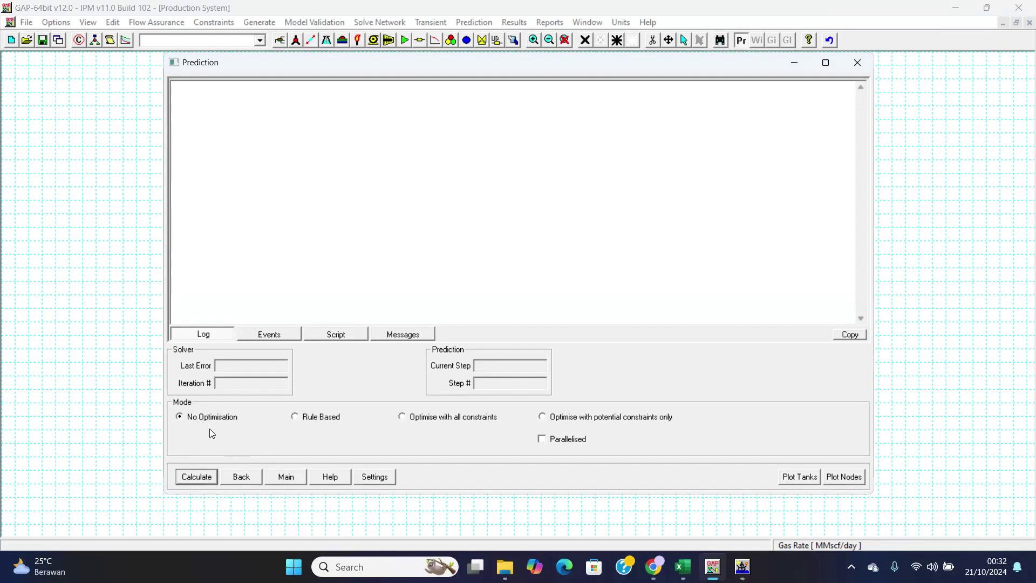
pyautogui.click(209, 479)
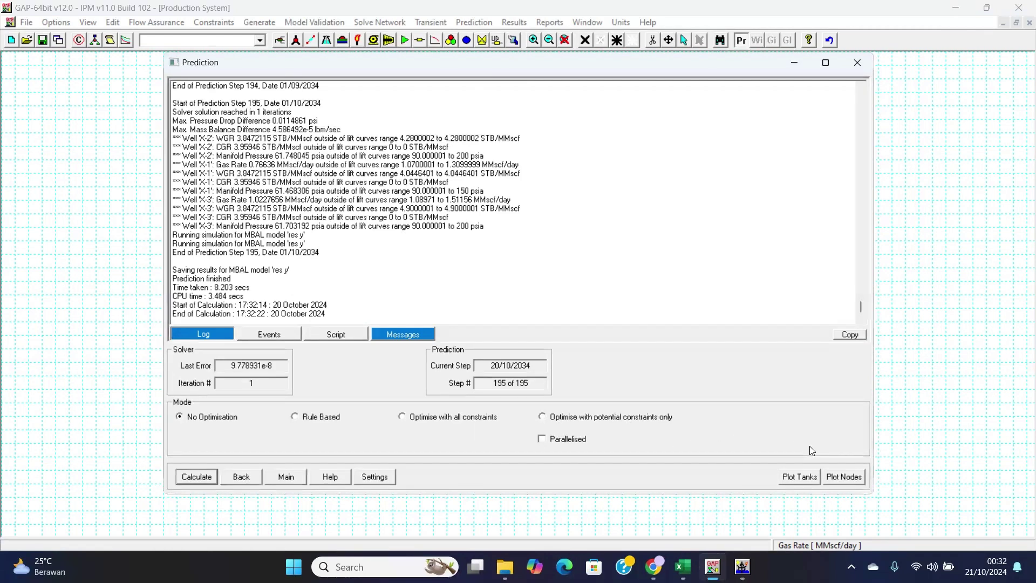
# Open the tank prediction results for Res Y and plot its Cumulative Gas Production over time.
pyautogui.click(799, 477)
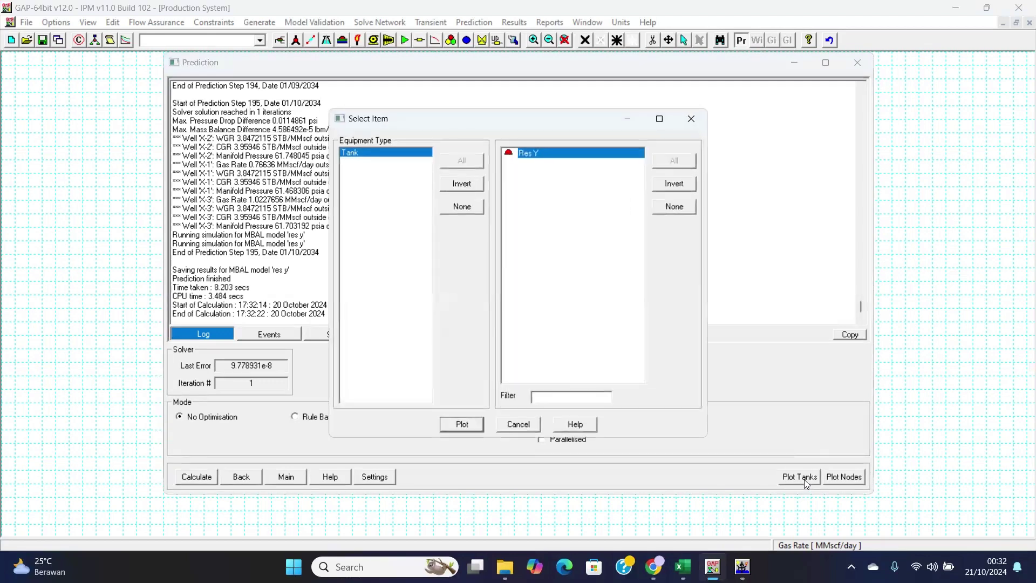
pyautogui.click(474, 426)
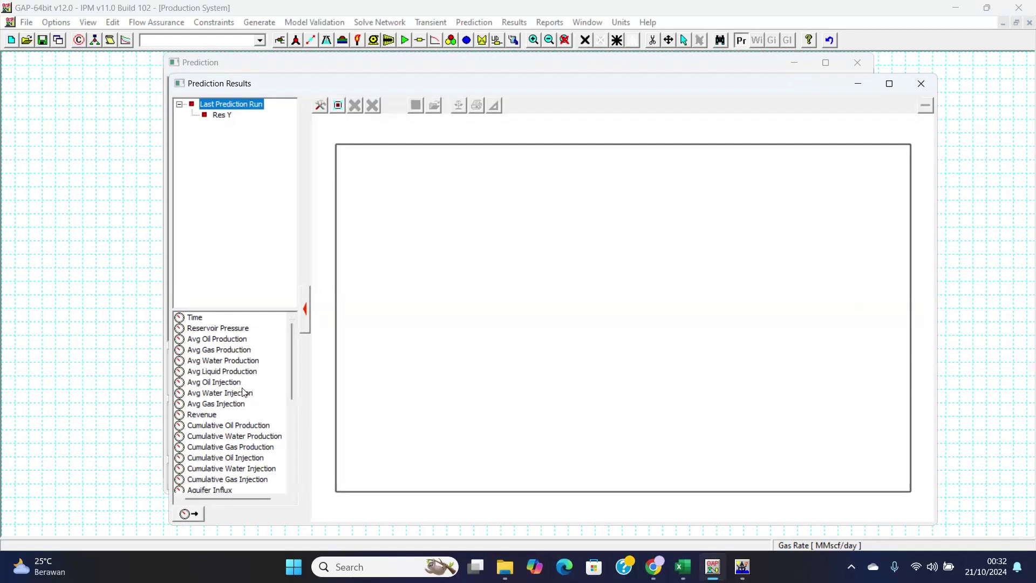
pyautogui.click(251, 450)
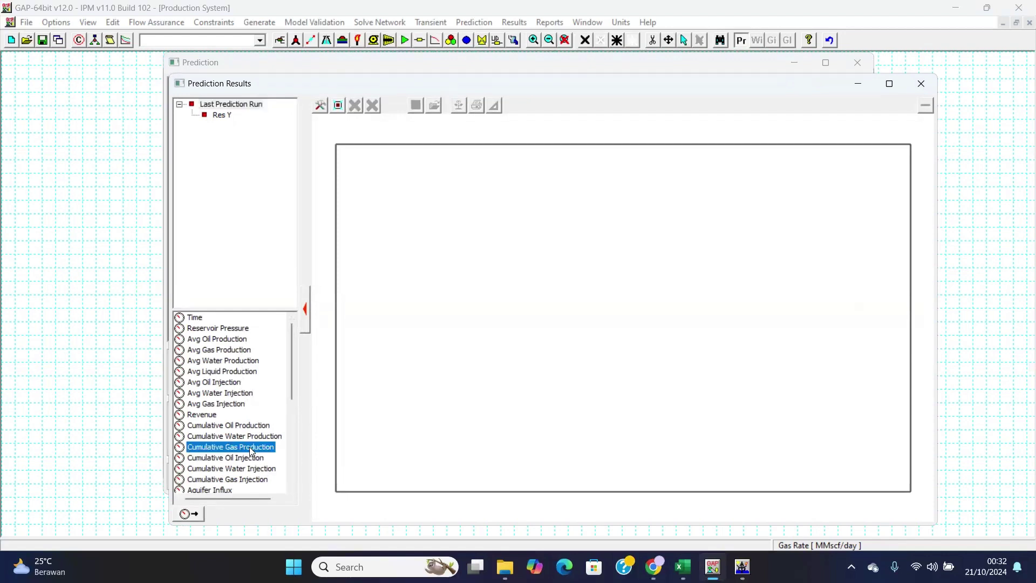
pyautogui.click(233, 106)
pyautogui.click(223, 116)
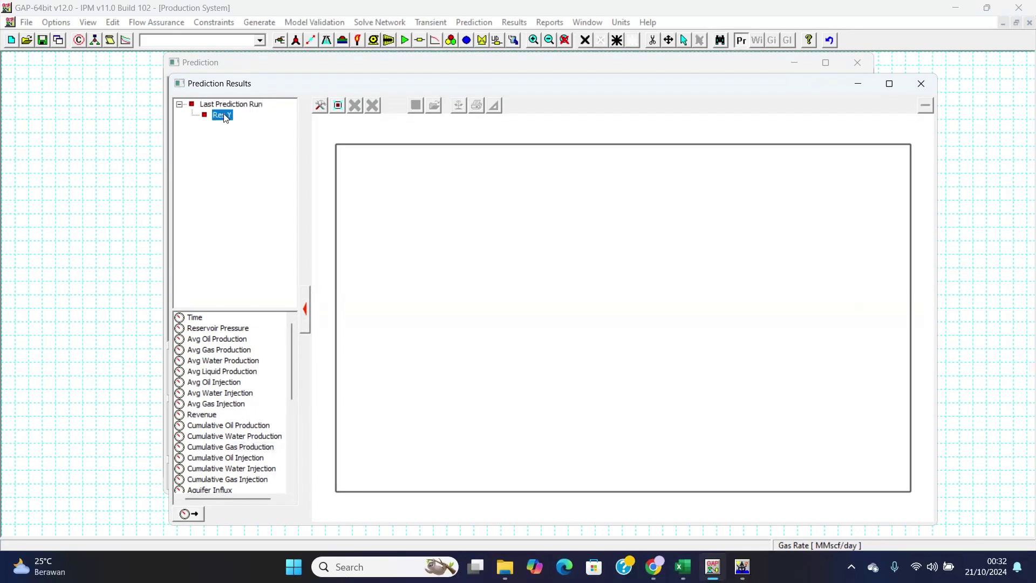
pyautogui.click(251, 447)
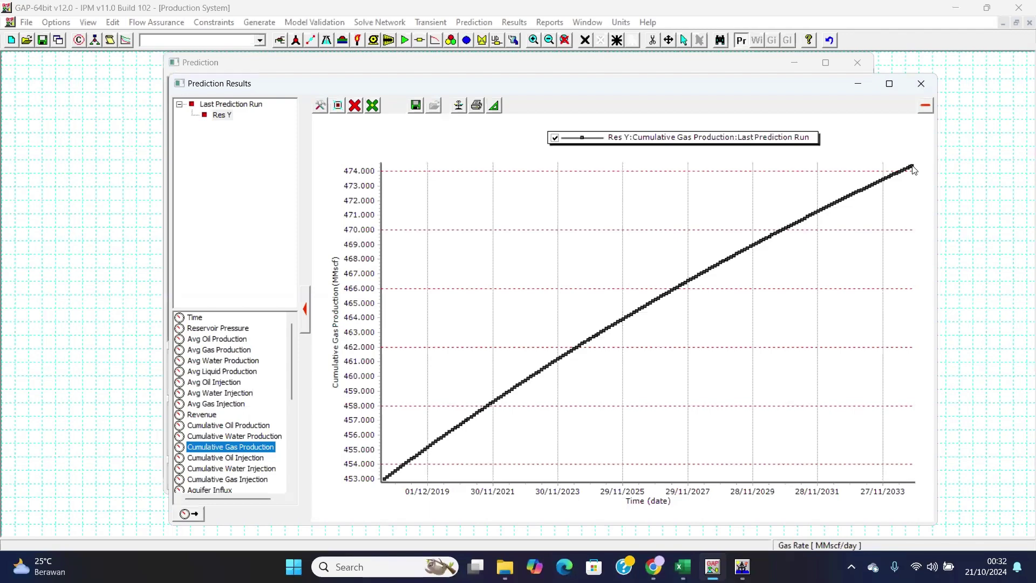
pyautogui.moveTo(912, 169)
# Add Avg Gas Production to the Res Y plot, inspect both ends of the curve, and return to the network view.
pyautogui.moveTo(289, 384)
pyautogui.mouseDown()
pyautogui.moveTo(287, 452)
pyautogui.moveTo(286, 380)
pyautogui.mouseUp()
pyautogui.click(241, 352)
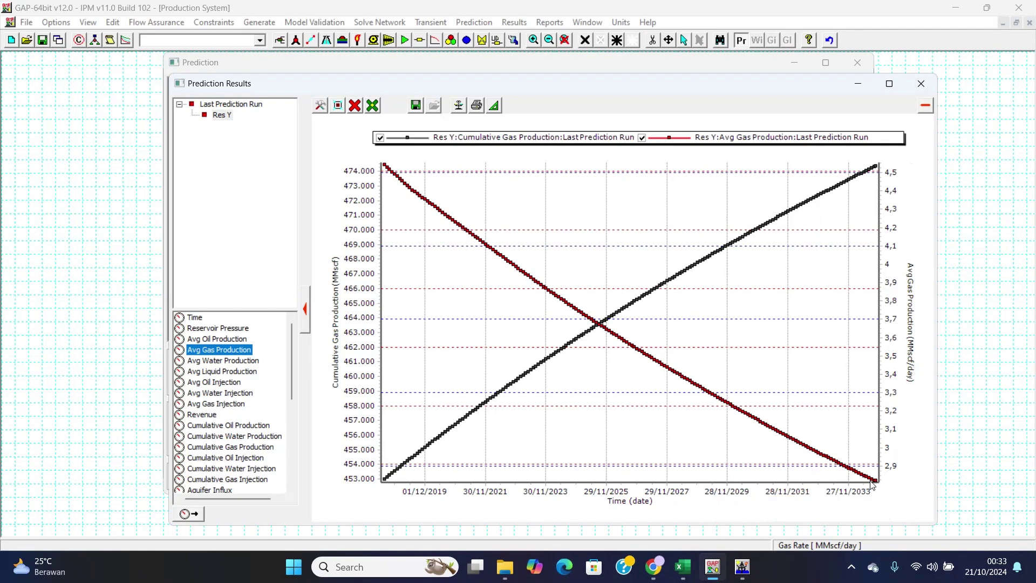
pyautogui.moveTo(870, 482)
pyautogui.moveTo(384, 166)
pyautogui.click(922, 88)
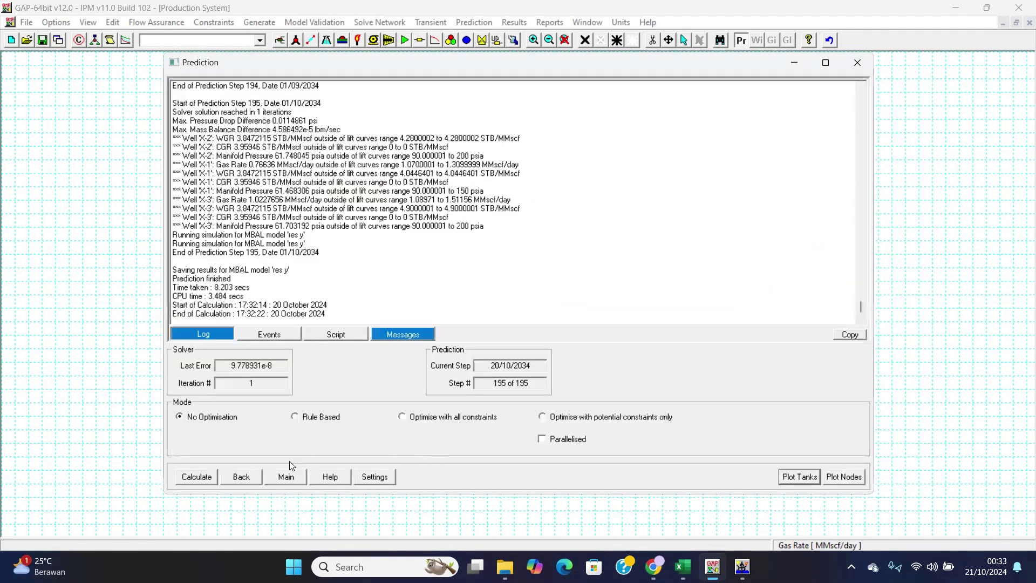
pyautogui.click(286, 476)
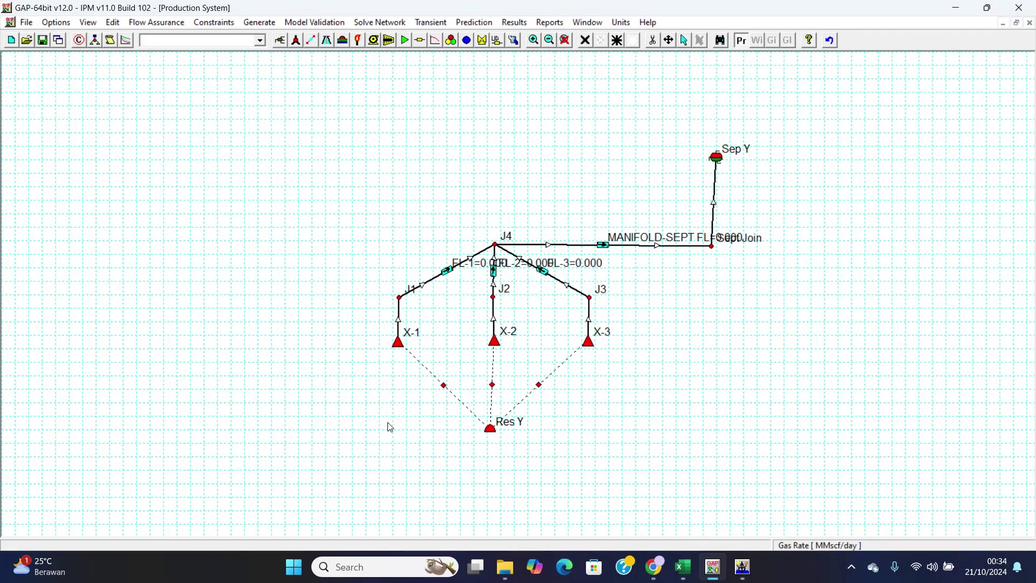
# Check the gas rate at the final prediction date, 20/10/2034, in the results of separator Sep Y and joint Sept Join.
pyautogui.doubleClick(398, 346)
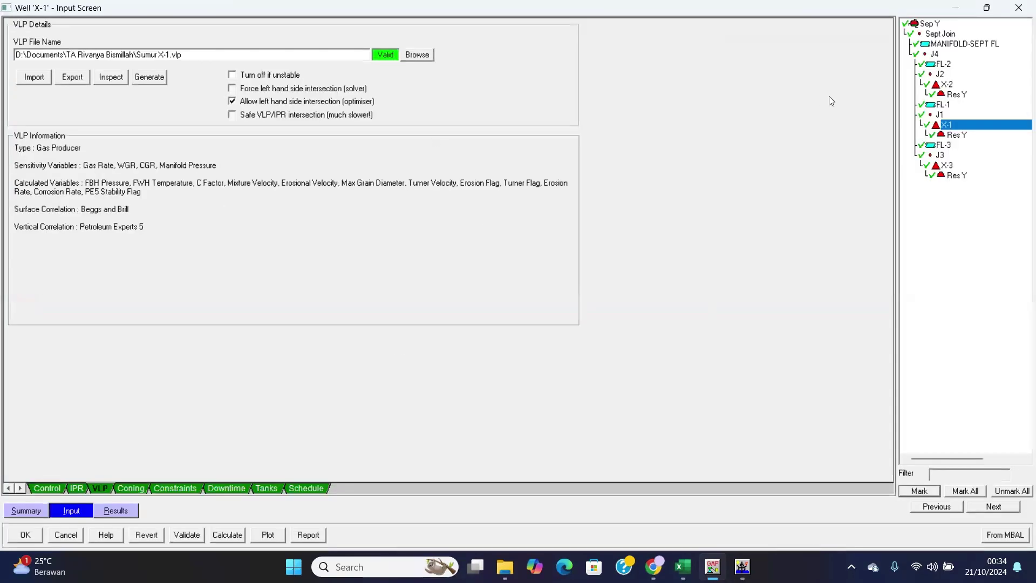
pyautogui.click(1019, 6)
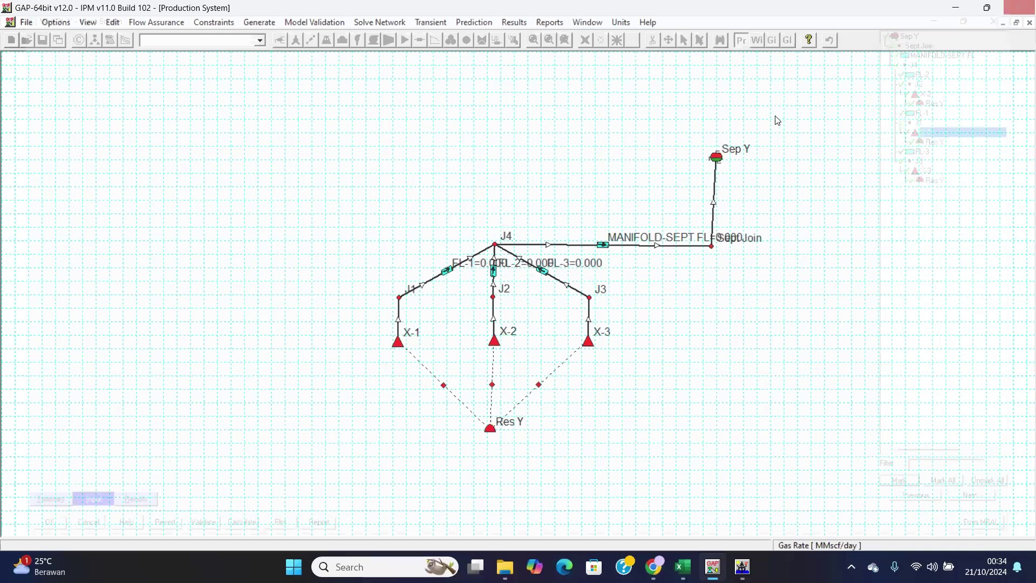
pyautogui.doubleClick(717, 157)
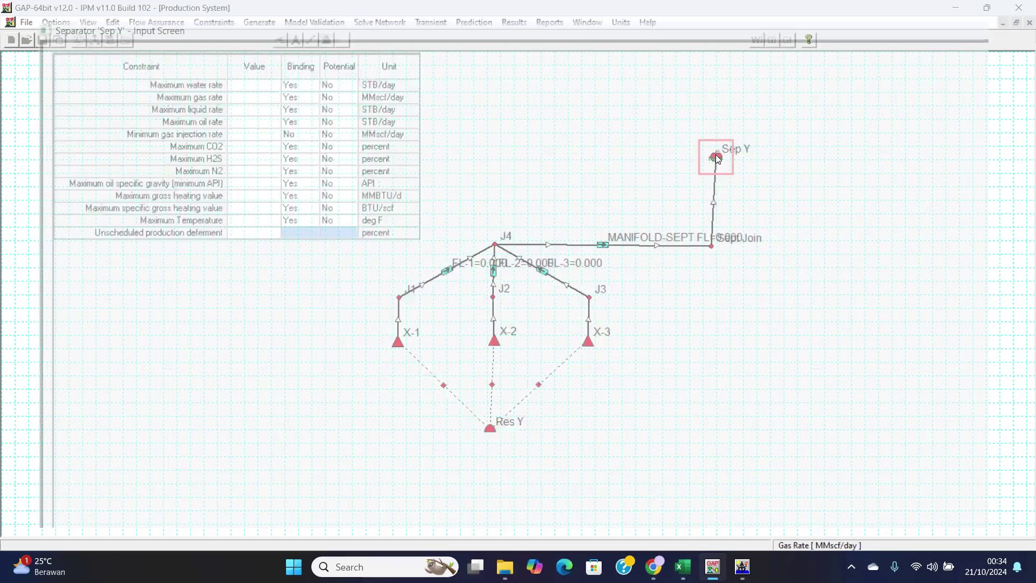
pyautogui.click(130, 507)
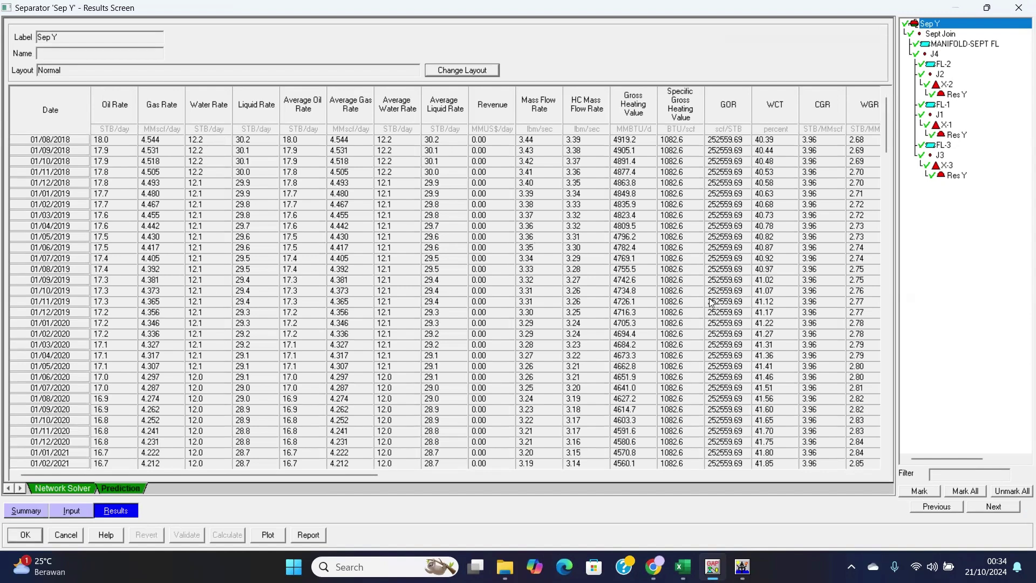
pyautogui.moveTo(885, 141); pyautogui.dragTo(871, 469)
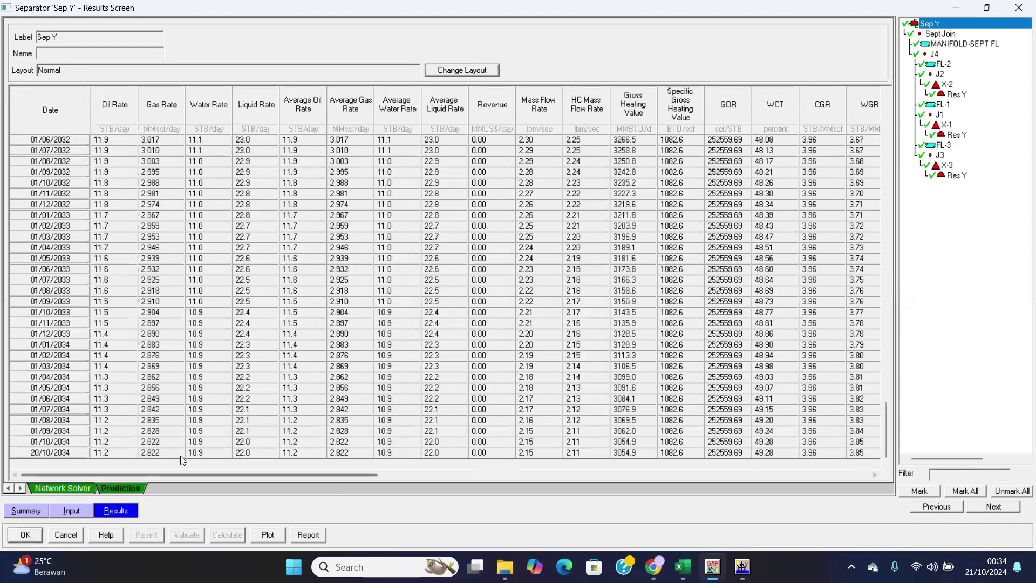
pyautogui.click(155, 454)
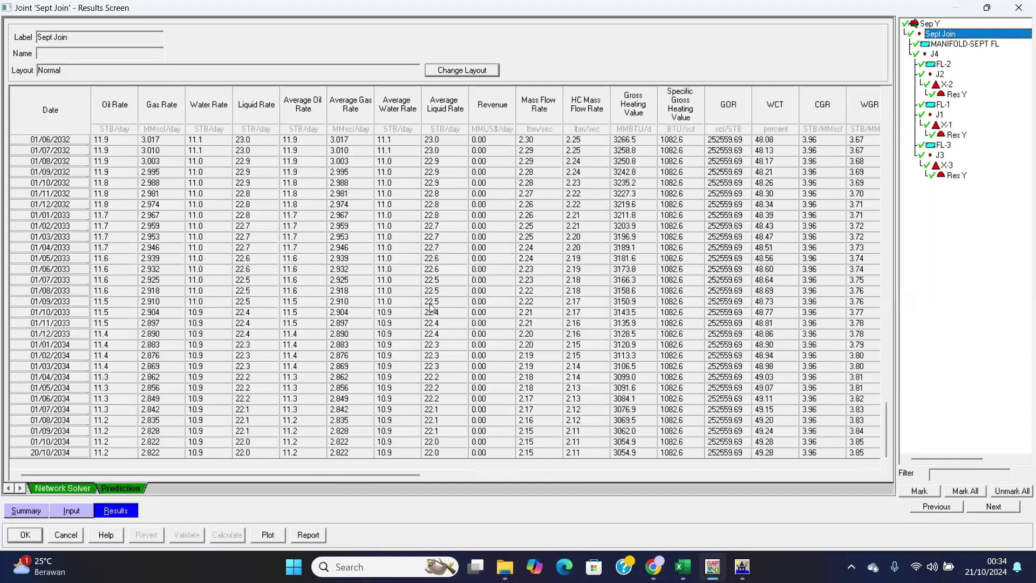
pyautogui.click(155, 453)
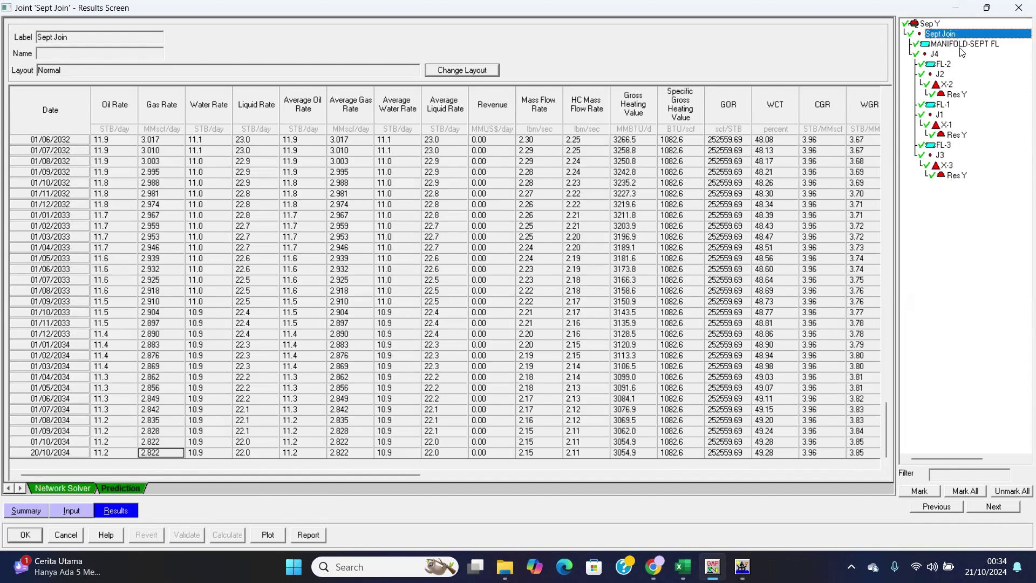
# Review the final-date gas rates in the results of wells X-2, X-1 and X-3 and tank Res Y, and close the results.
pyautogui.click(947, 87)
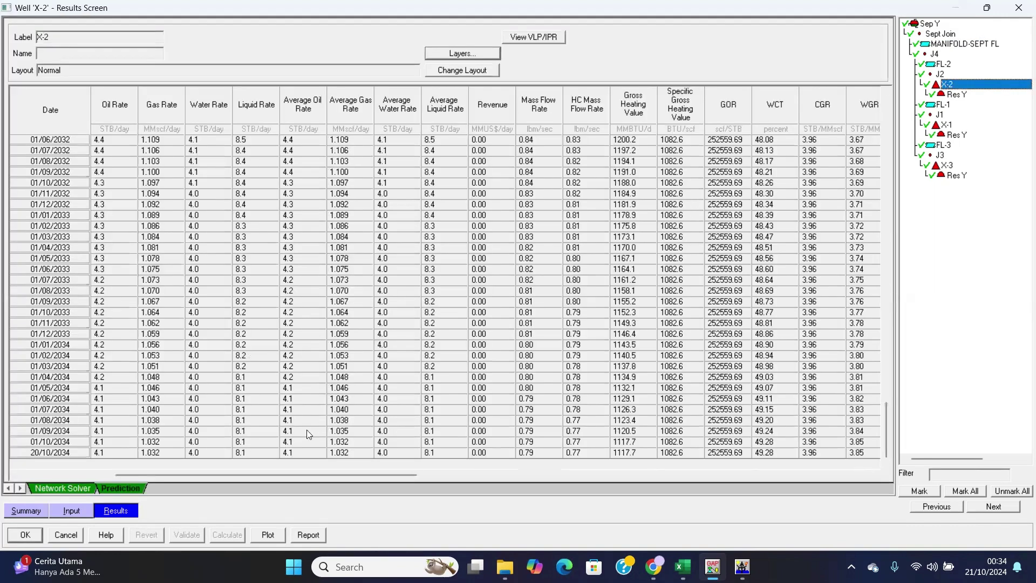
pyautogui.click(165, 452)
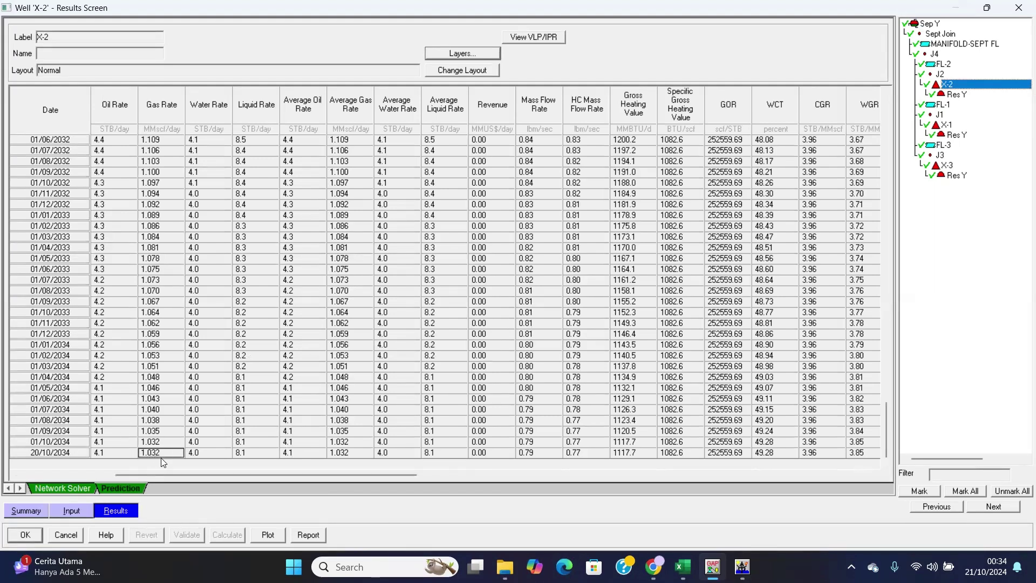
pyautogui.click(952, 128)
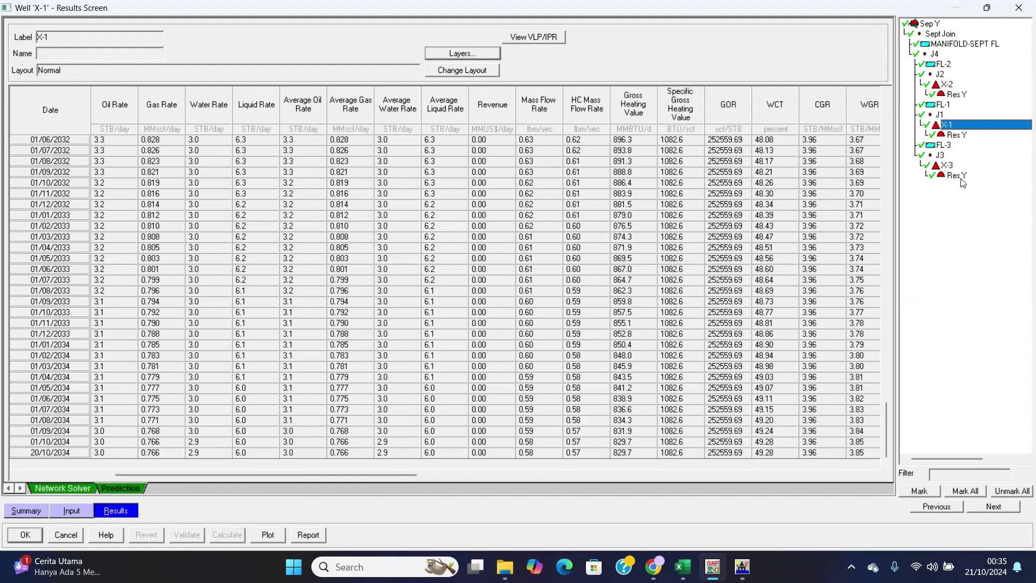
pyautogui.click(949, 163)
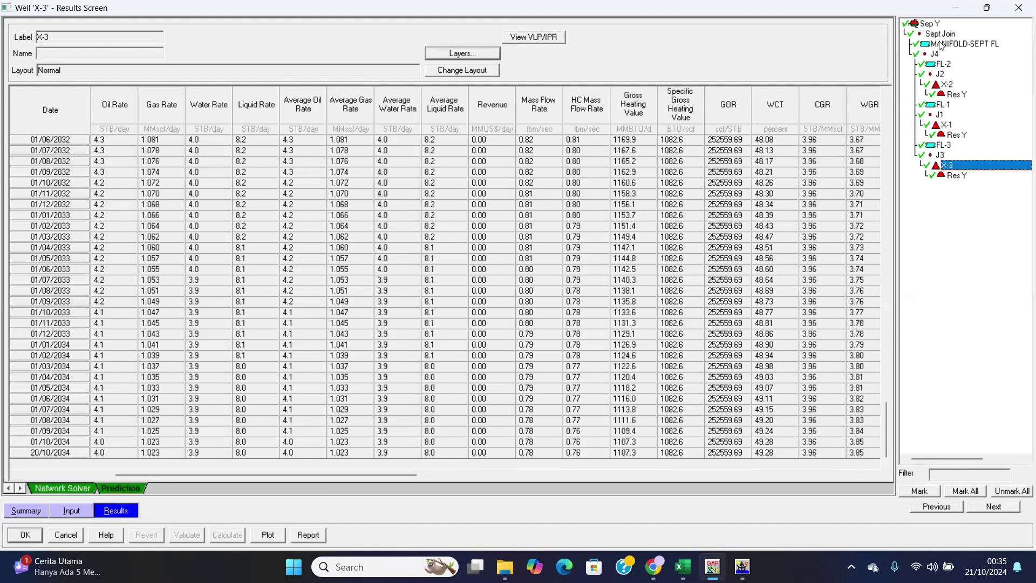
pyautogui.click(957, 175)
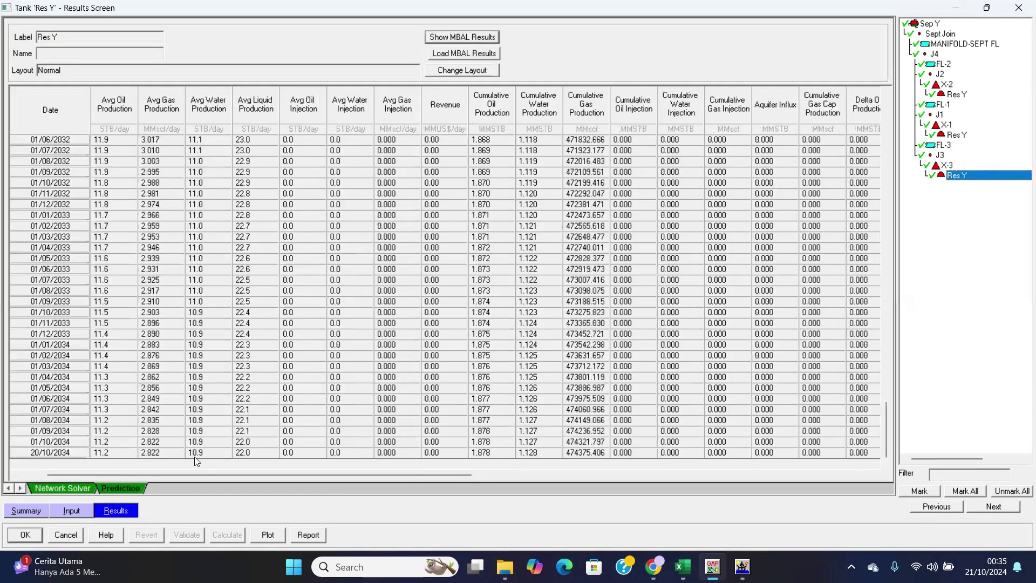
pyautogui.click(150, 453)
pyautogui.click(956, 135)
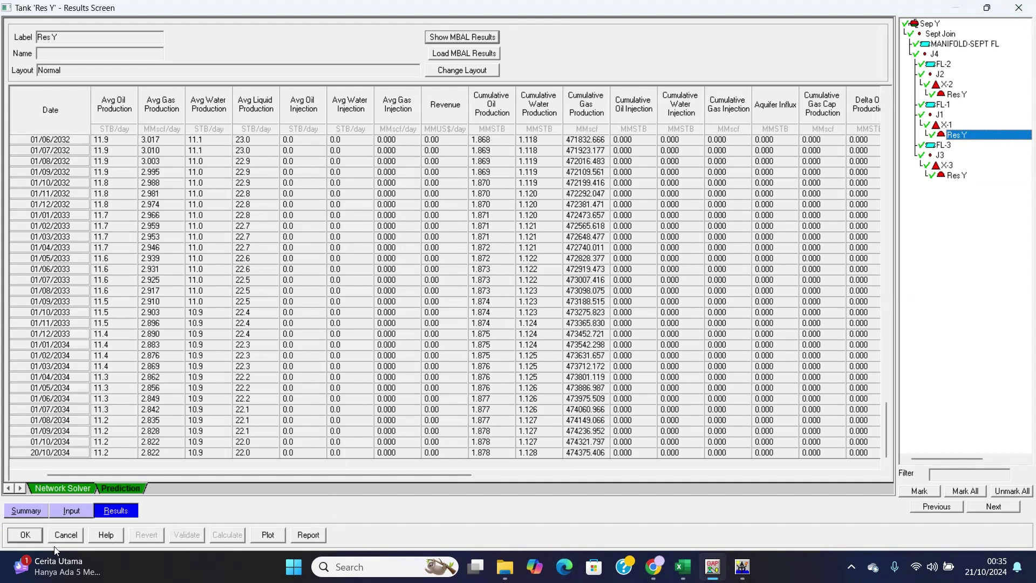
pyautogui.click(25, 534)
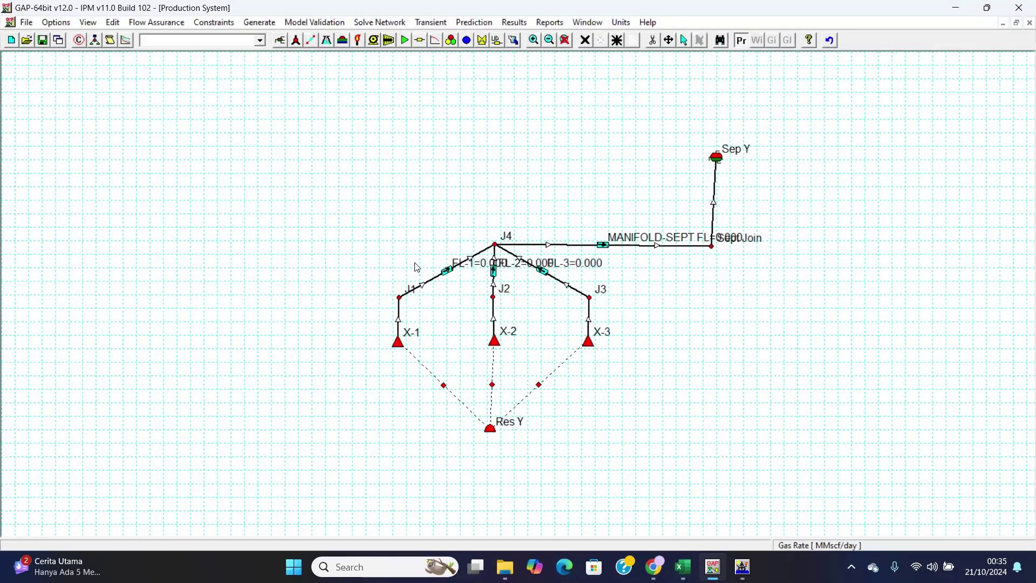
# Run the network solver without optimisation at a Sep Y pressure of 60 psia and return to the network view.
pyautogui.click(383, 23)
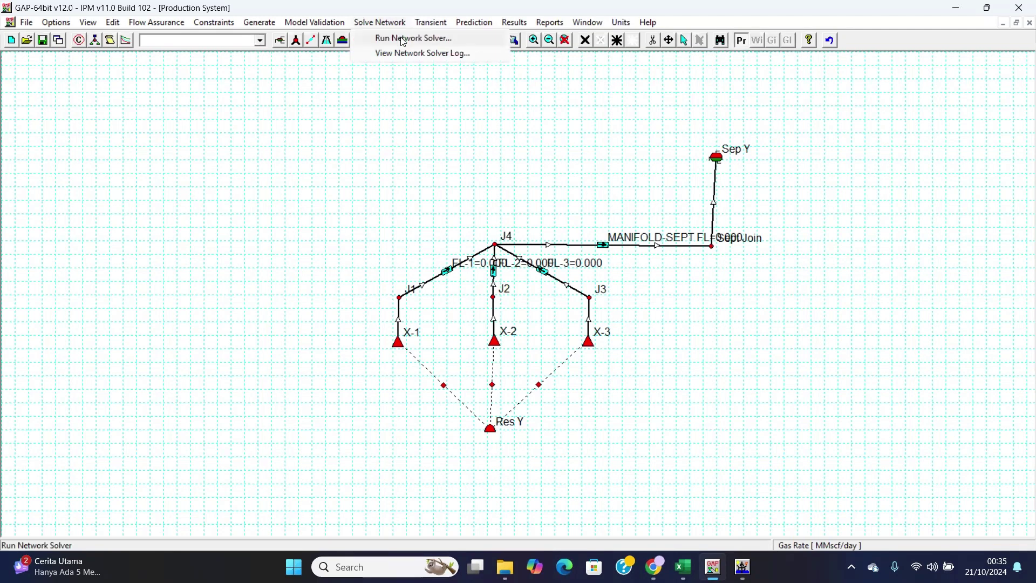
pyautogui.click(403, 39)
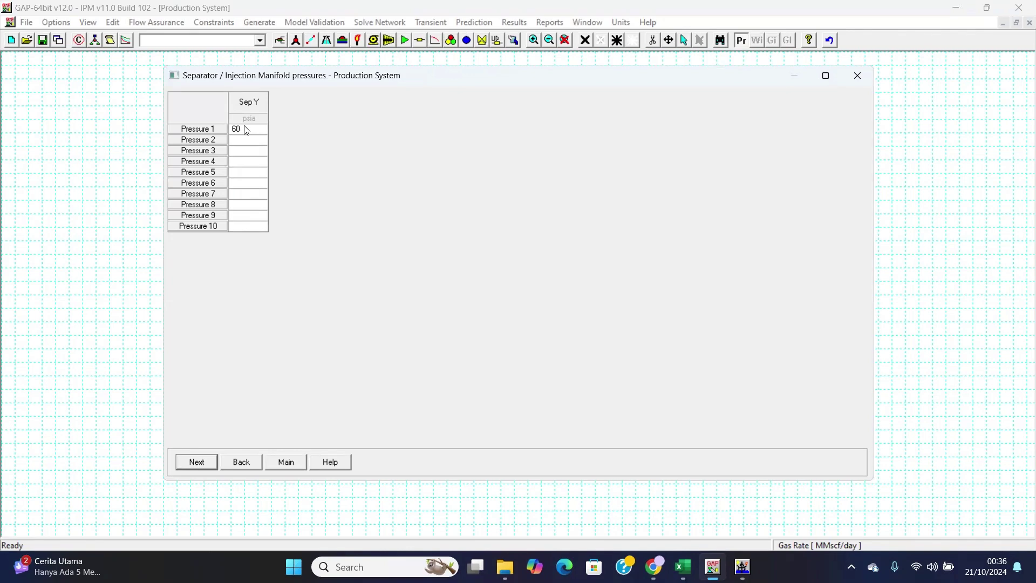
pyautogui.click(209, 466)
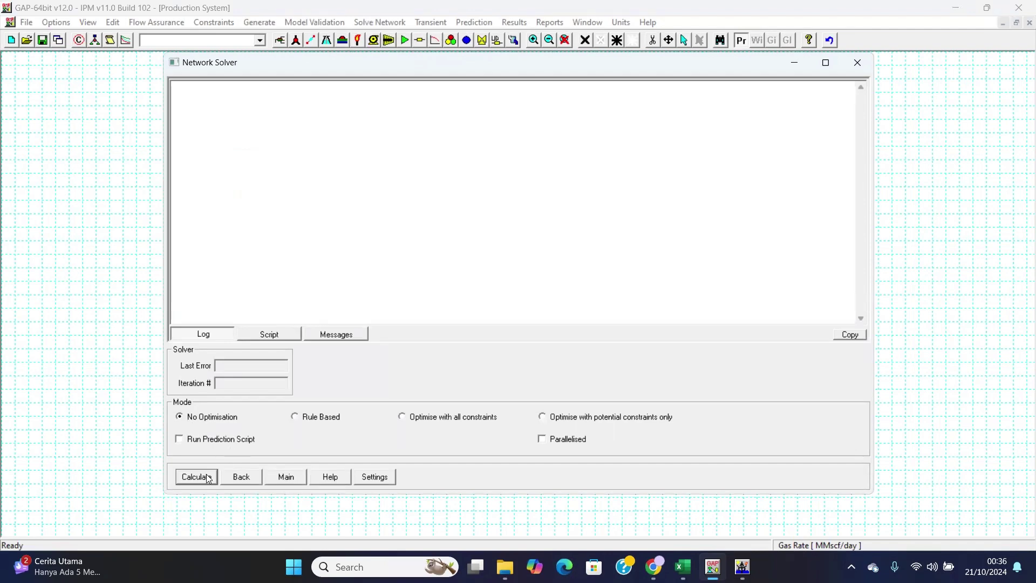
pyautogui.click(208, 478)
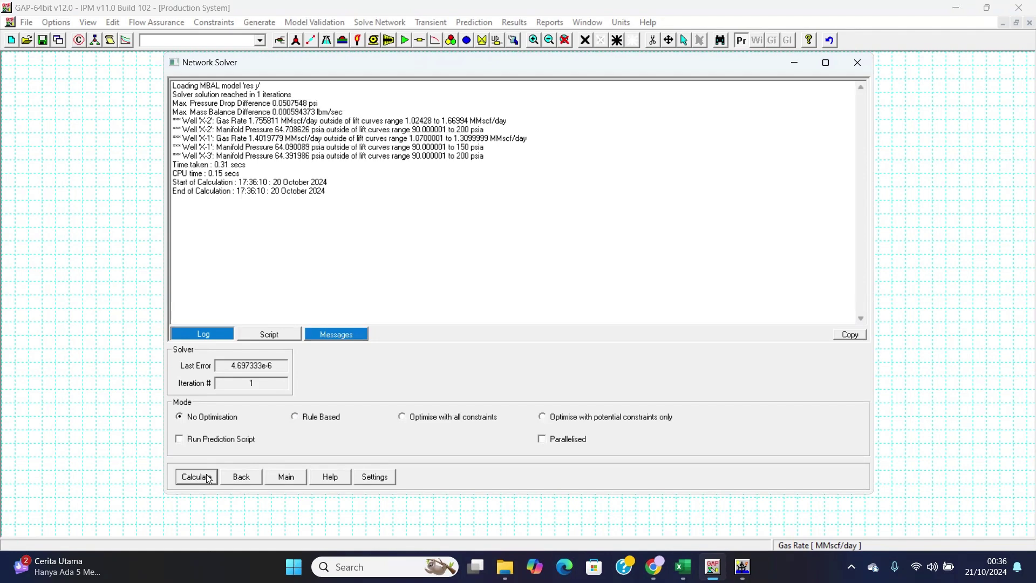
pyautogui.click(297, 478)
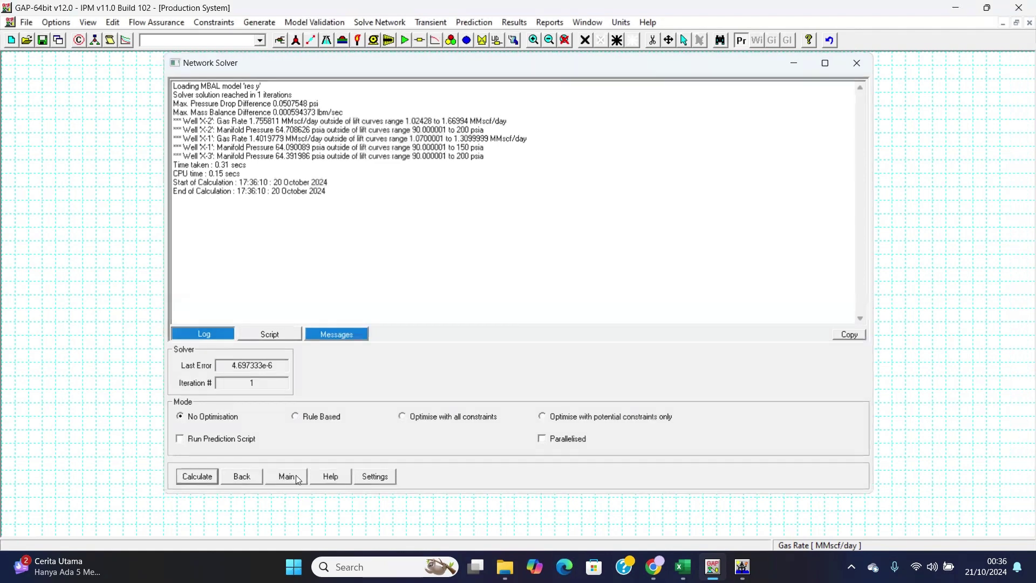
pyautogui.moveTo(399, 347)
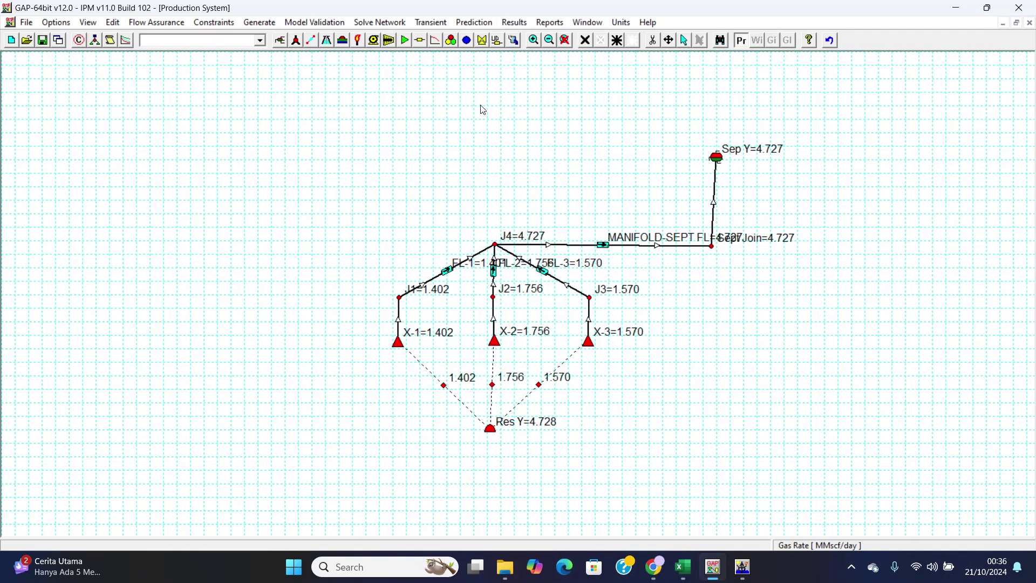
# Review the detailed solver results of all items, going through joints J1 to J4, and return to the network view.
pyautogui.click(522, 25)
pyautogui.click(518, 25)
pyautogui.click(517, 25)
pyautogui.moveTo(533, 41)
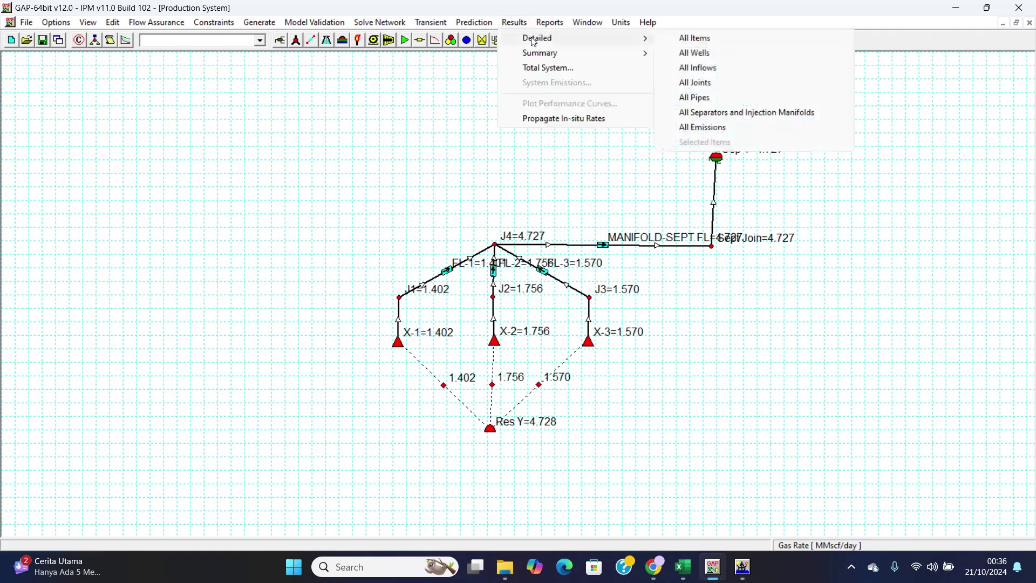
pyautogui.click(685, 41)
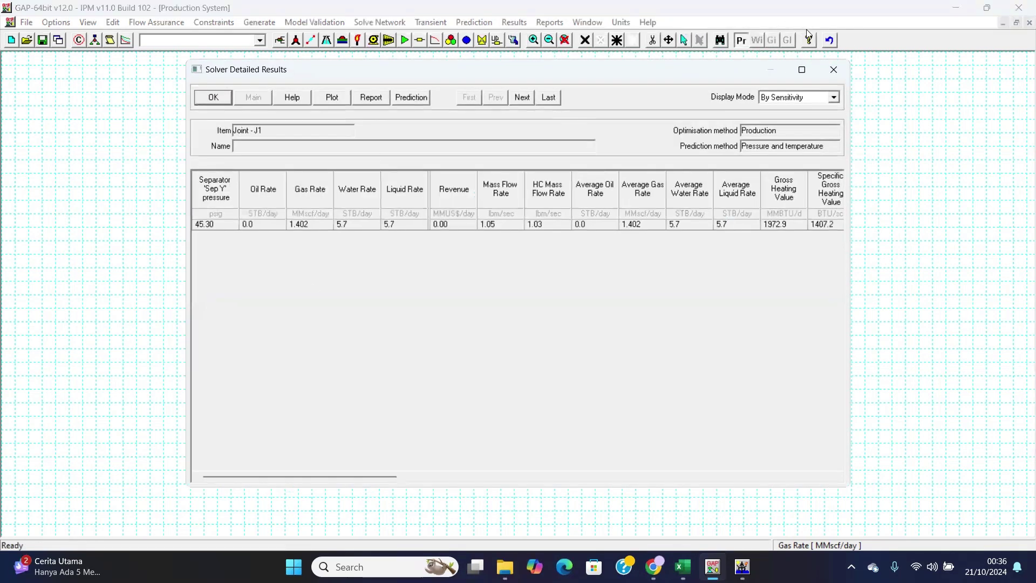
pyautogui.click(802, 69)
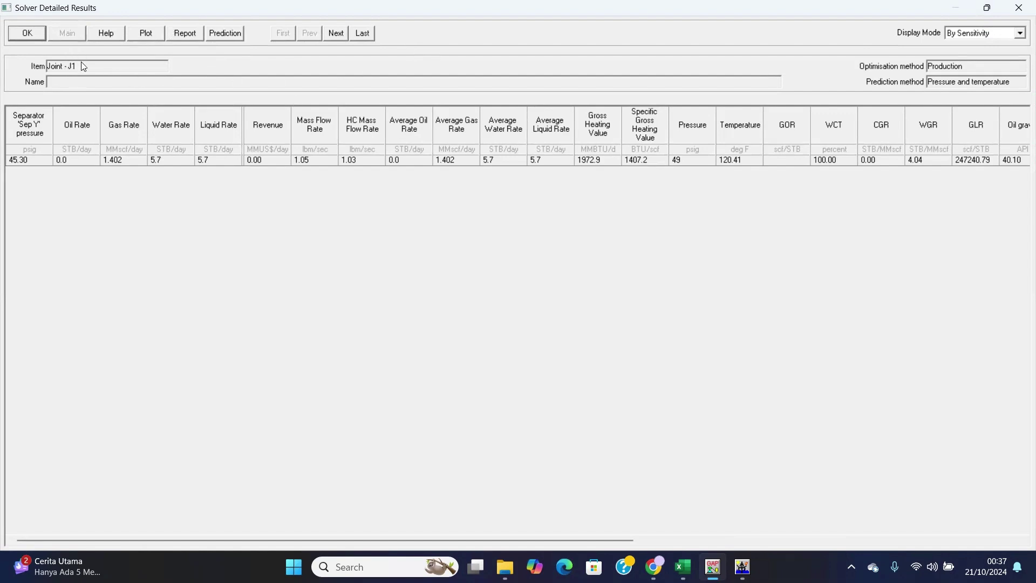
pyautogui.click(337, 34)
pyautogui.click(341, 33)
pyautogui.click(340, 34)
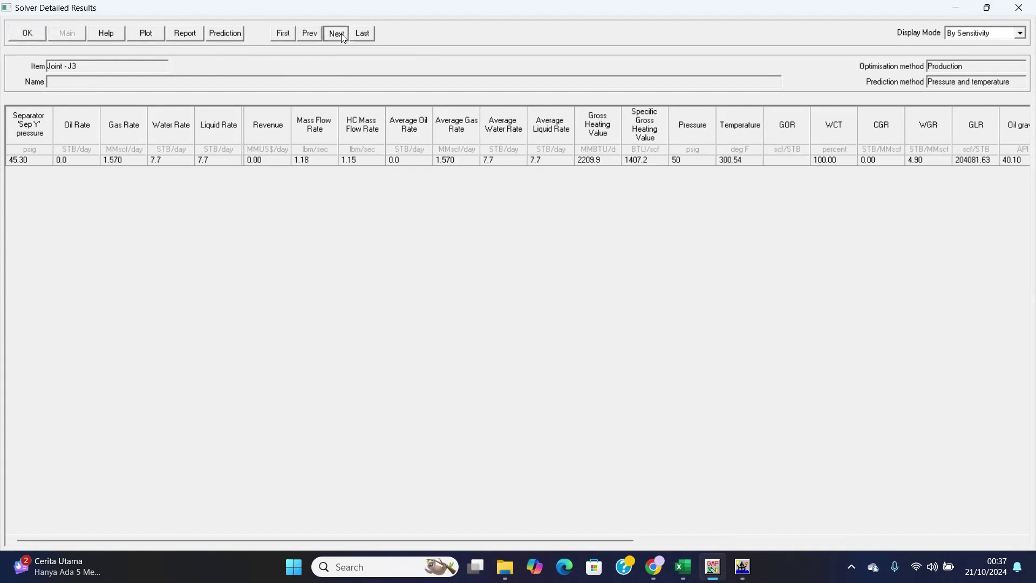
pyautogui.click(341, 33)
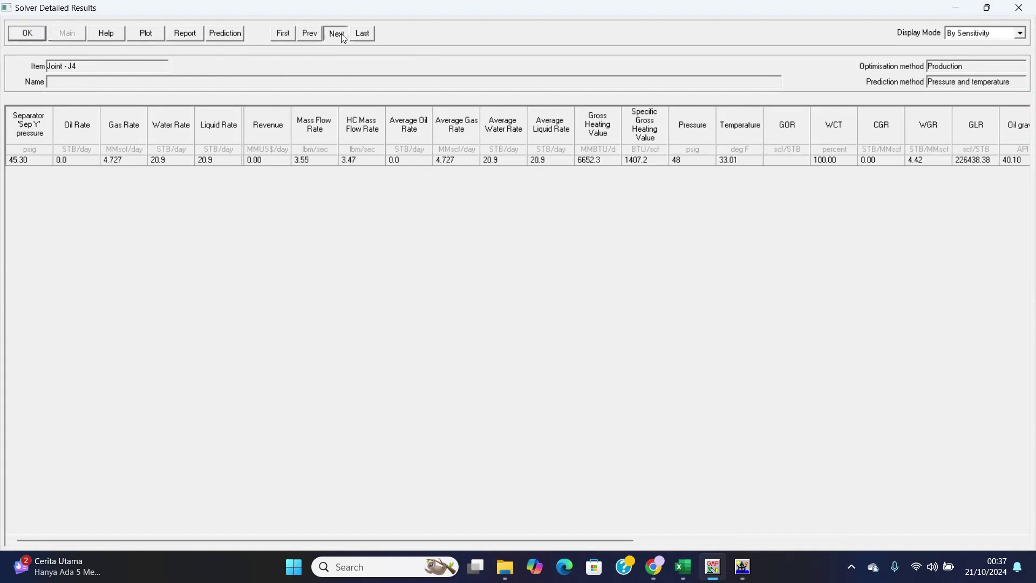
pyautogui.click(29, 39)
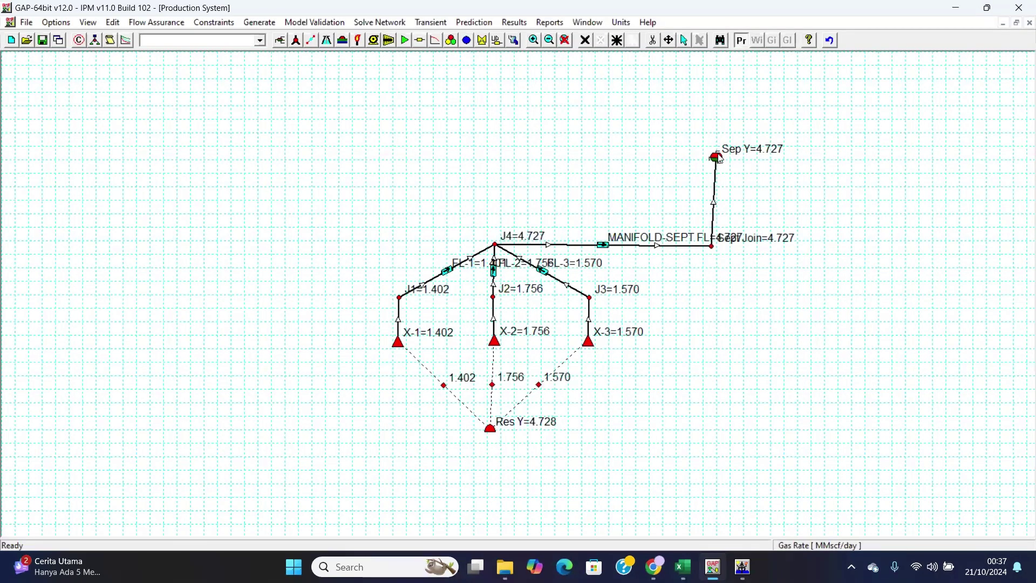
# Check the network solver results of separator Sep Y and well X-2, plus X-2's prediction results, and close the results.
pyautogui.doubleClick(717, 157)
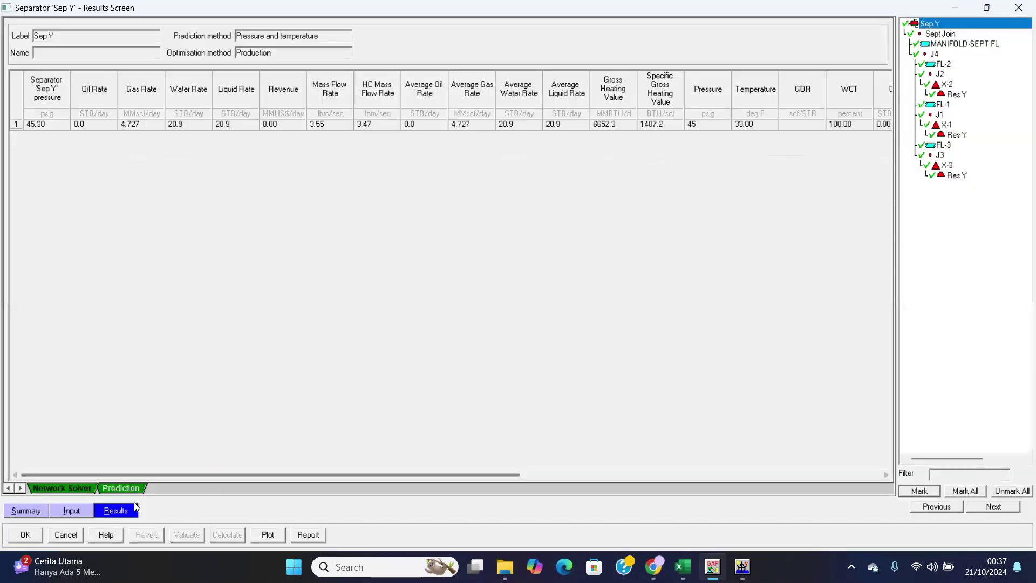
pyautogui.click(940, 34)
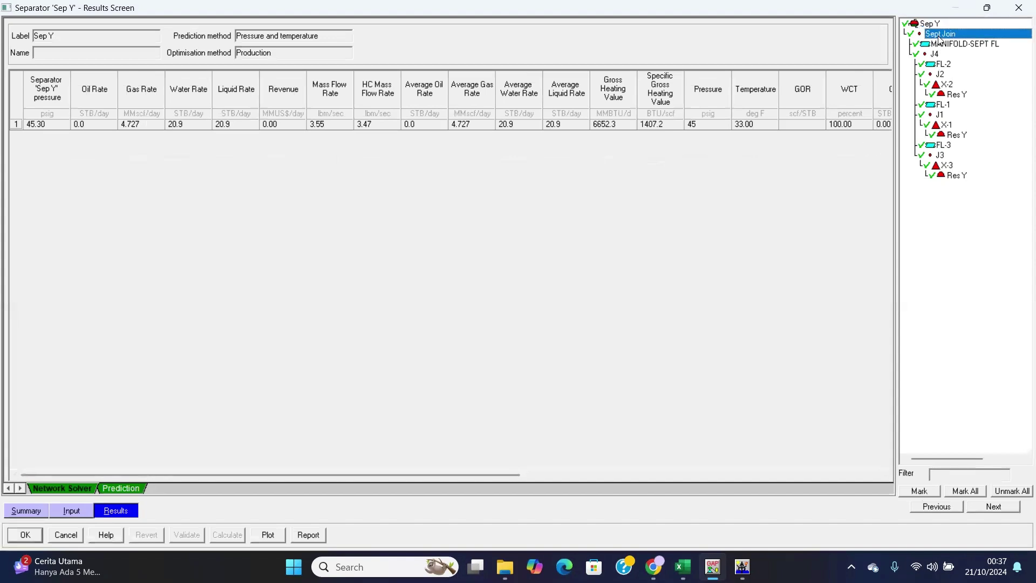
pyautogui.click(947, 85)
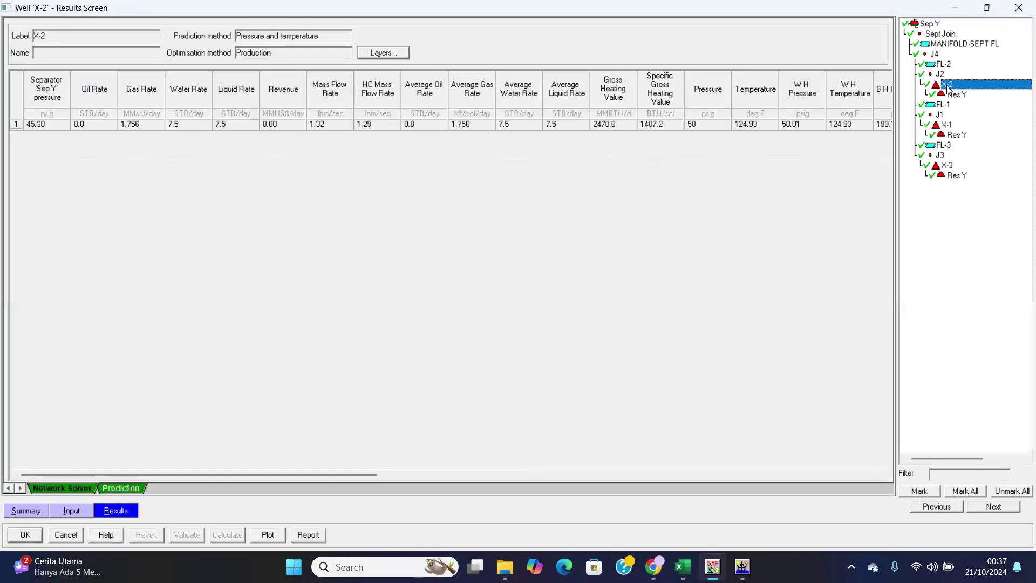
pyautogui.click(121, 488)
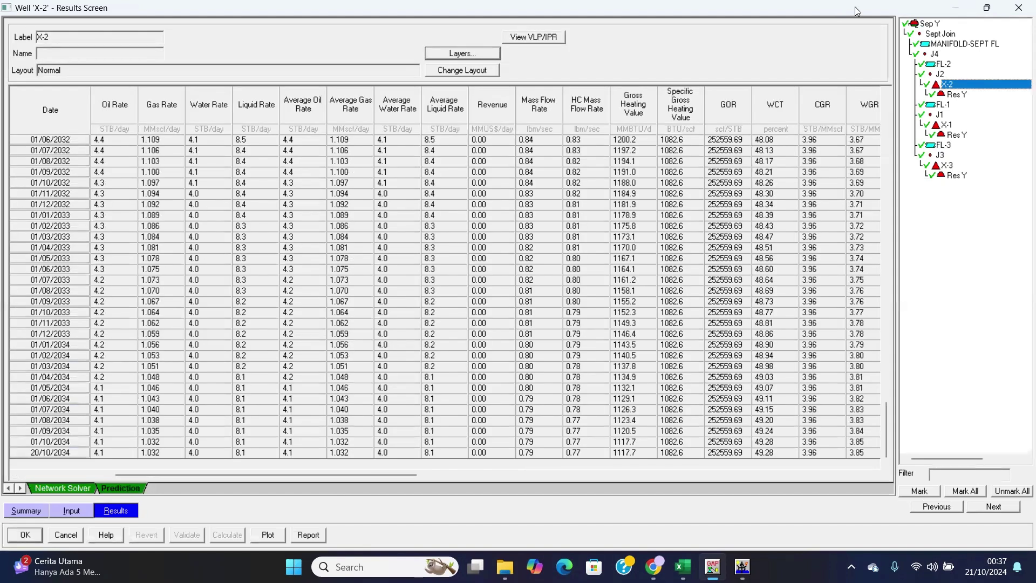
pyautogui.click(1019, 7)
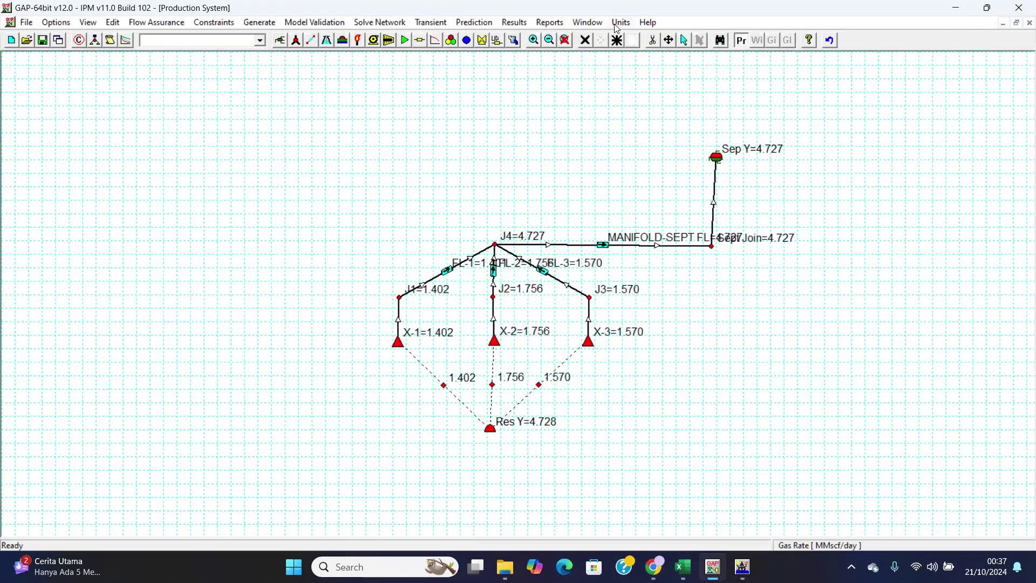
# Open the total system prediction results, plot the System Totals Gas Rate, and inspect the end of the curve.
pyautogui.click(514, 22)
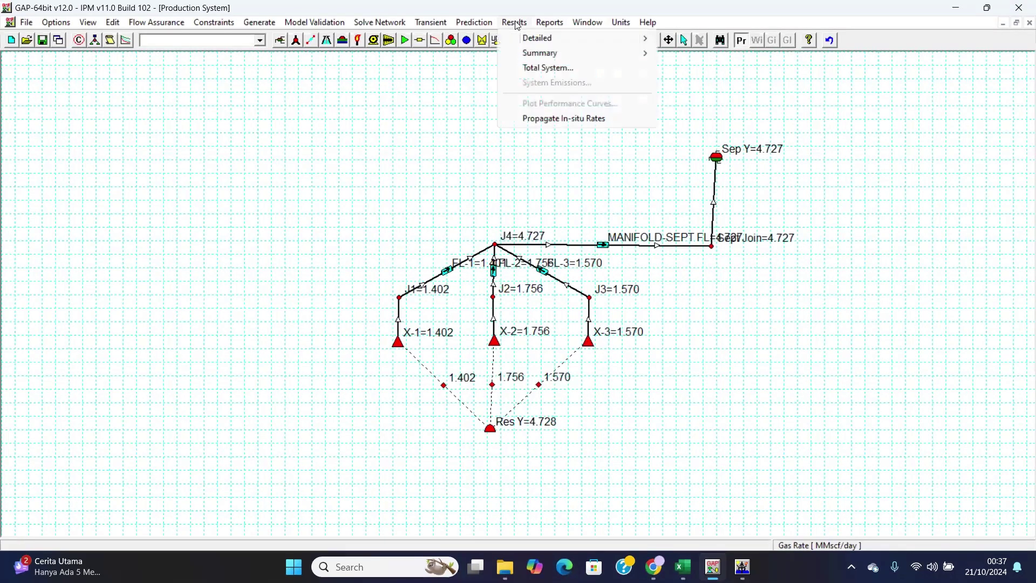
pyautogui.click(556, 69)
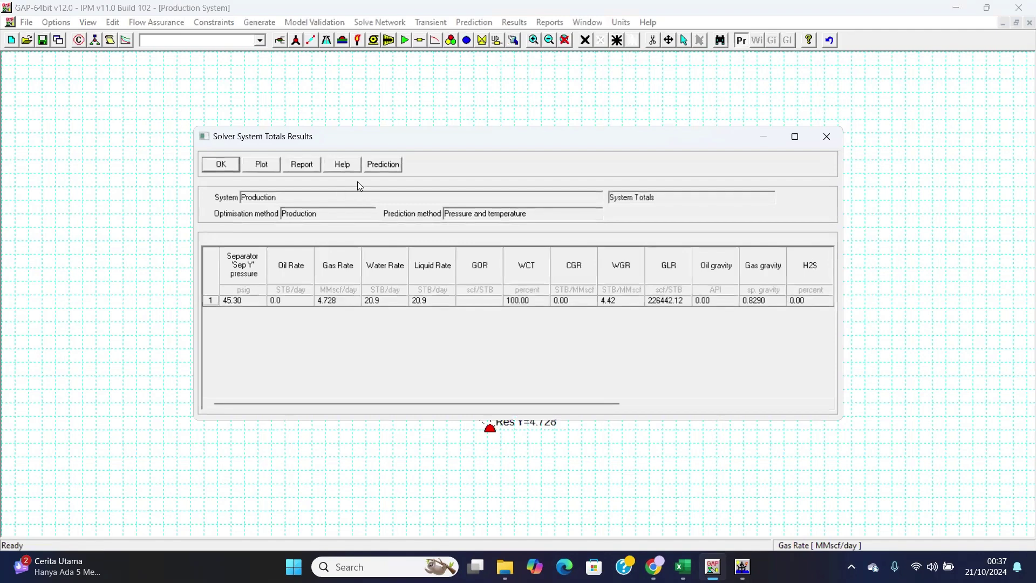
pyautogui.click(386, 165)
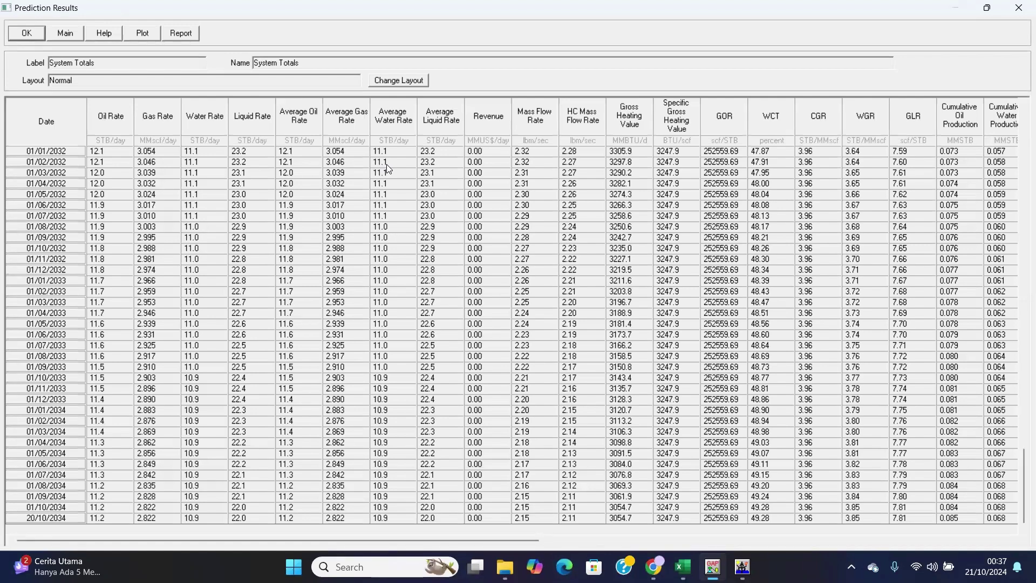
pyautogui.click(140, 36)
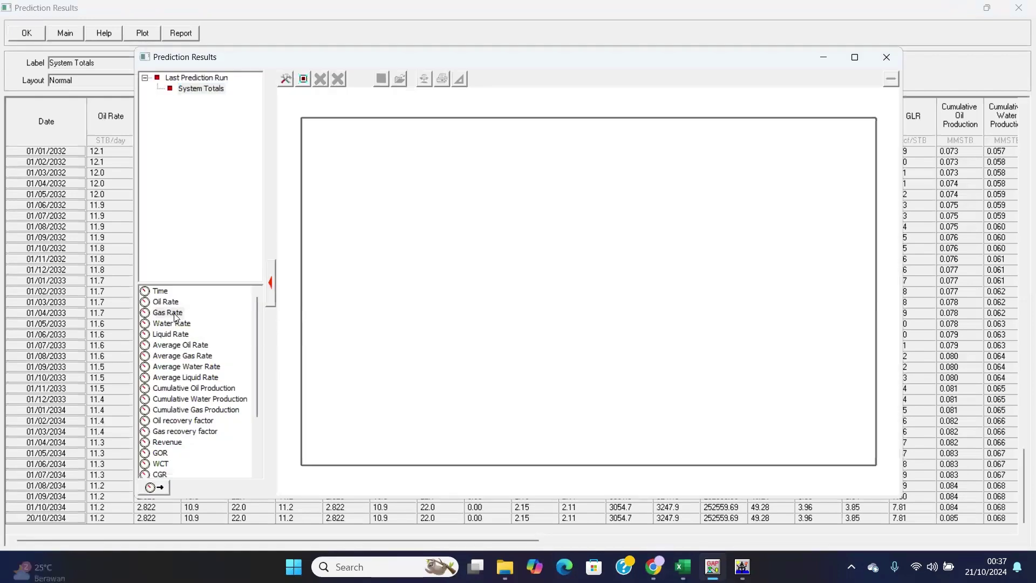
pyautogui.click(174, 314)
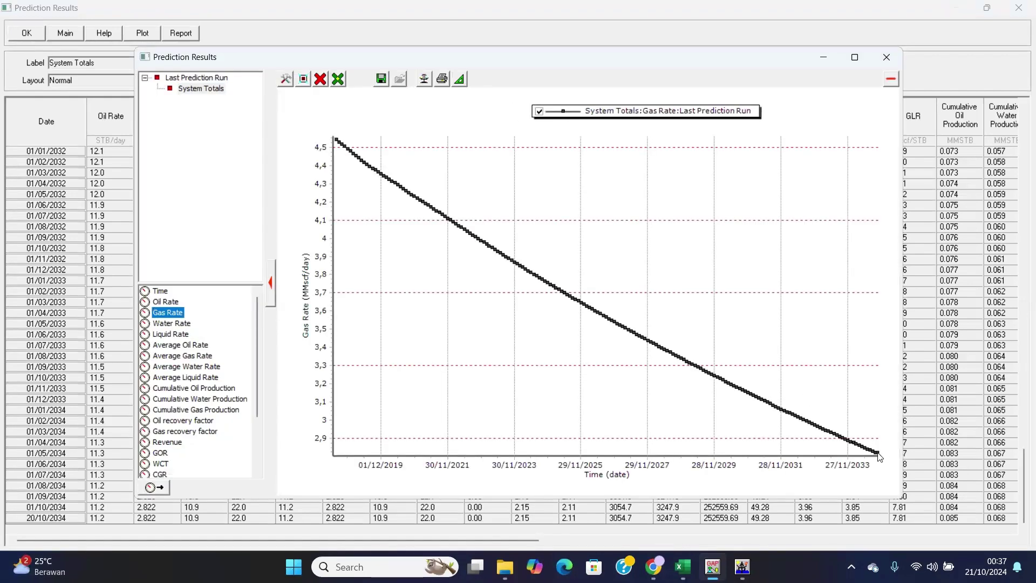
pyautogui.moveTo(875, 453)
# Add Cumulative Gas Production to the System Totals plot, inspect both ends of the curve, and return to the network view.
pyautogui.doubleClick(221, 410)
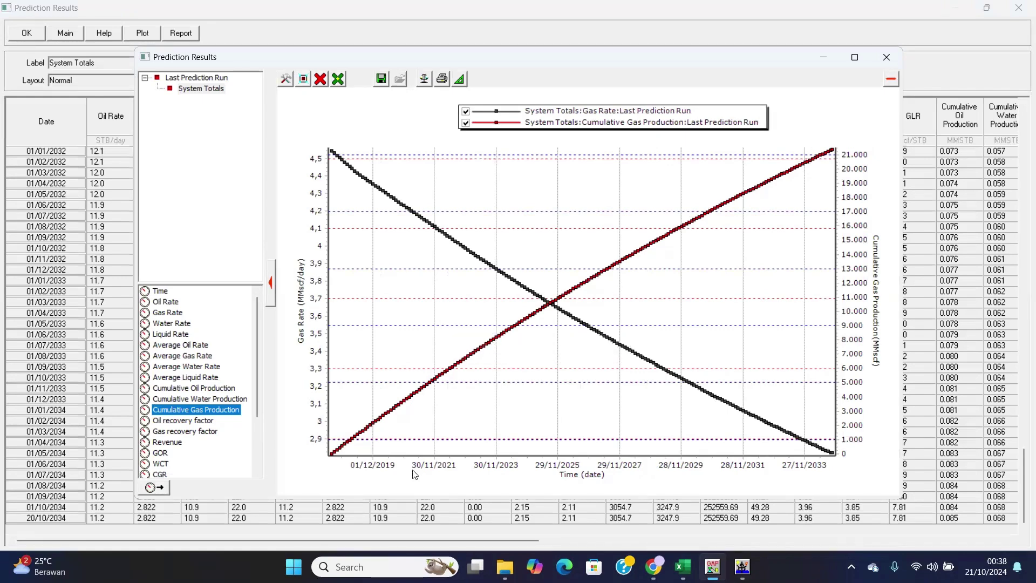
pyautogui.moveTo(333, 459)
pyautogui.moveTo(833, 153)
pyautogui.click(889, 62)
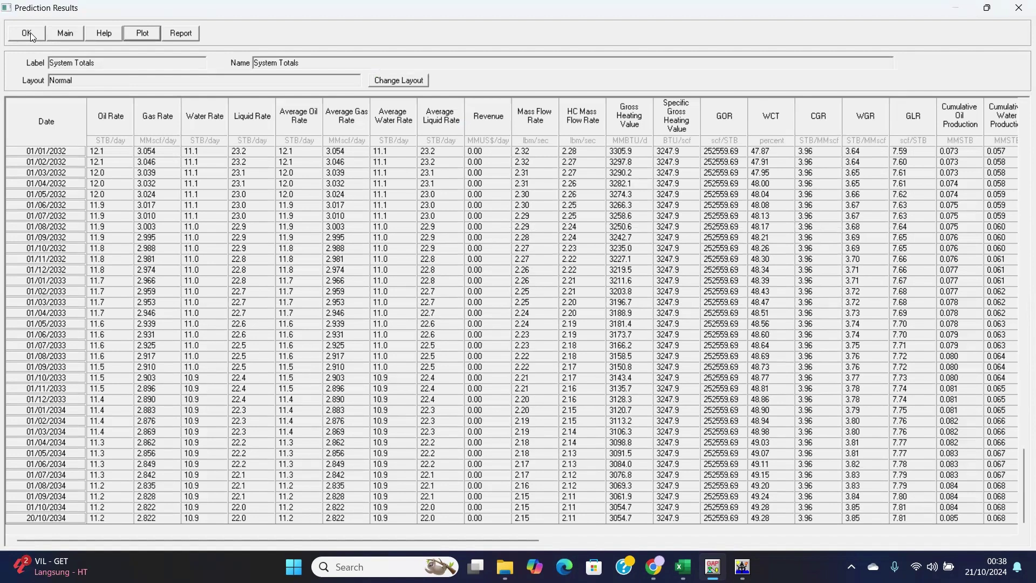
pyautogui.click(30, 32)
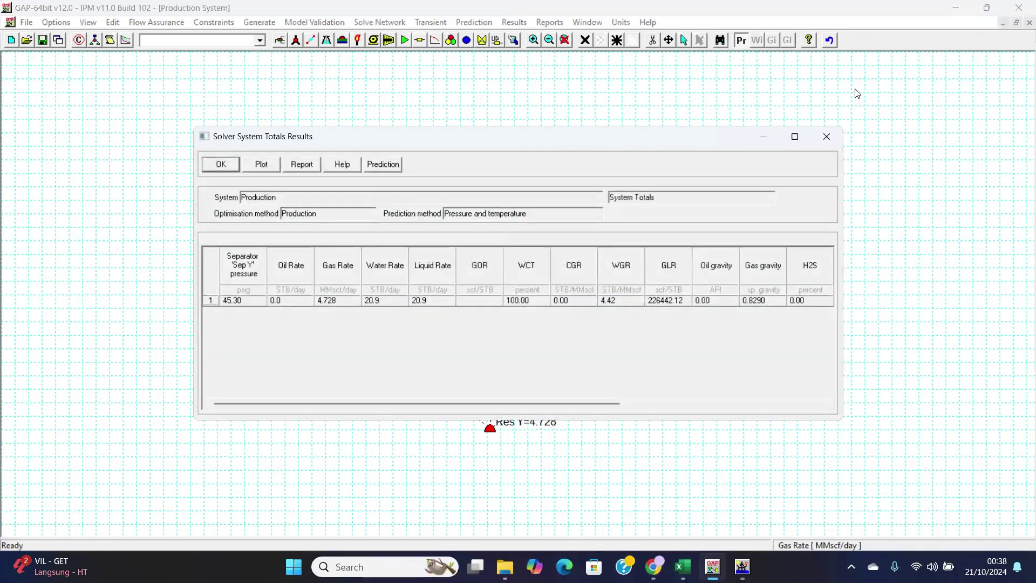
pyautogui.click(829, 132)
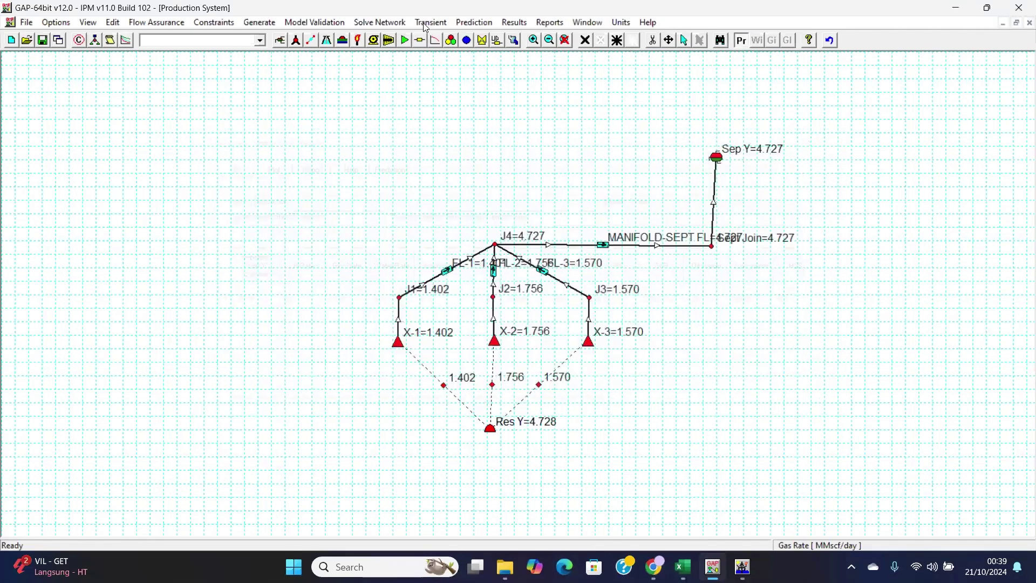
# Go through the existing prediction setup without recalculating and open the results plot for tank Res Y.
pyautogui.click(492, 23)
pyautogui.click(505, 39)
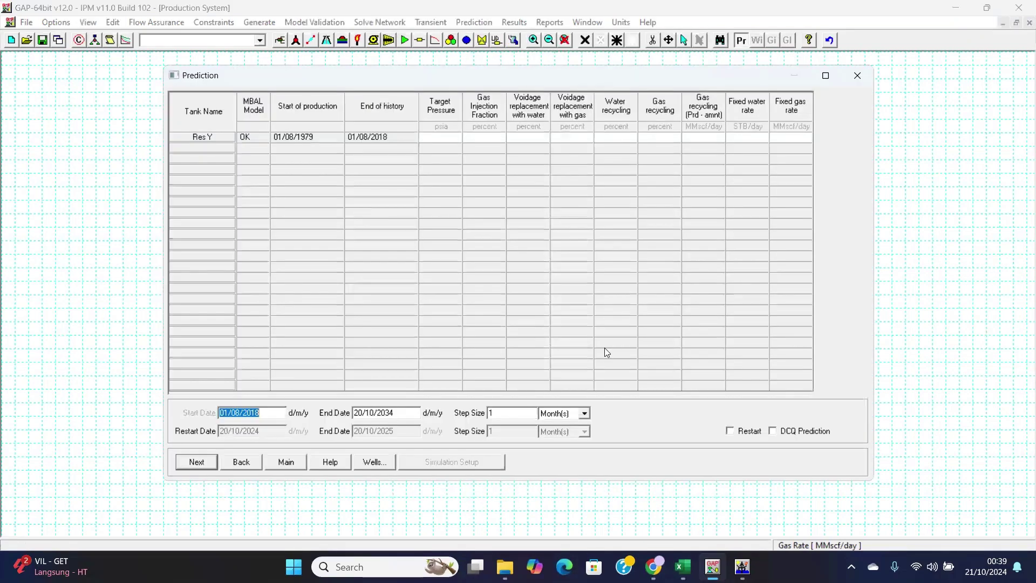
pyautogui.click(197, 462)
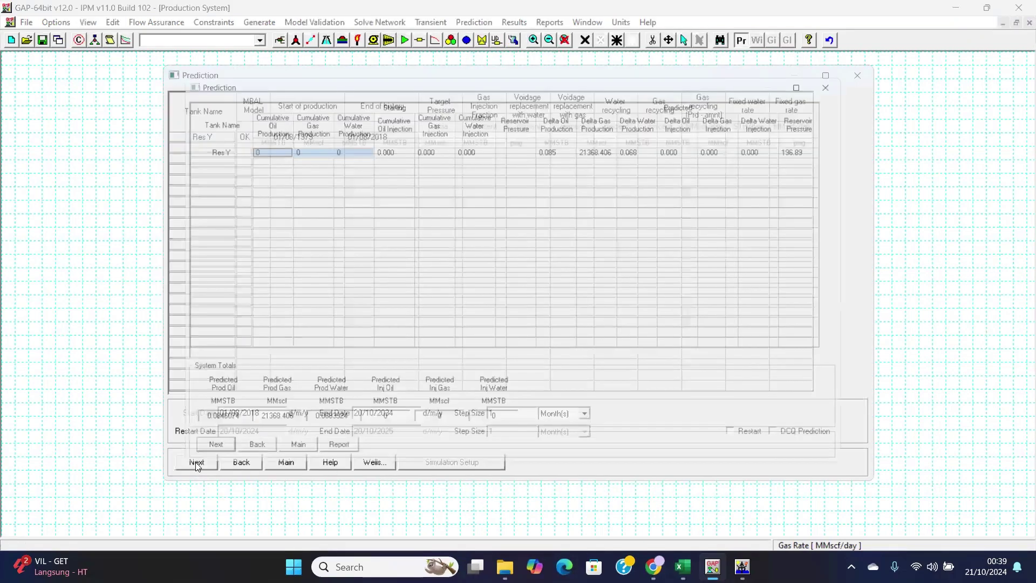
pyautogui.click(196, 462)
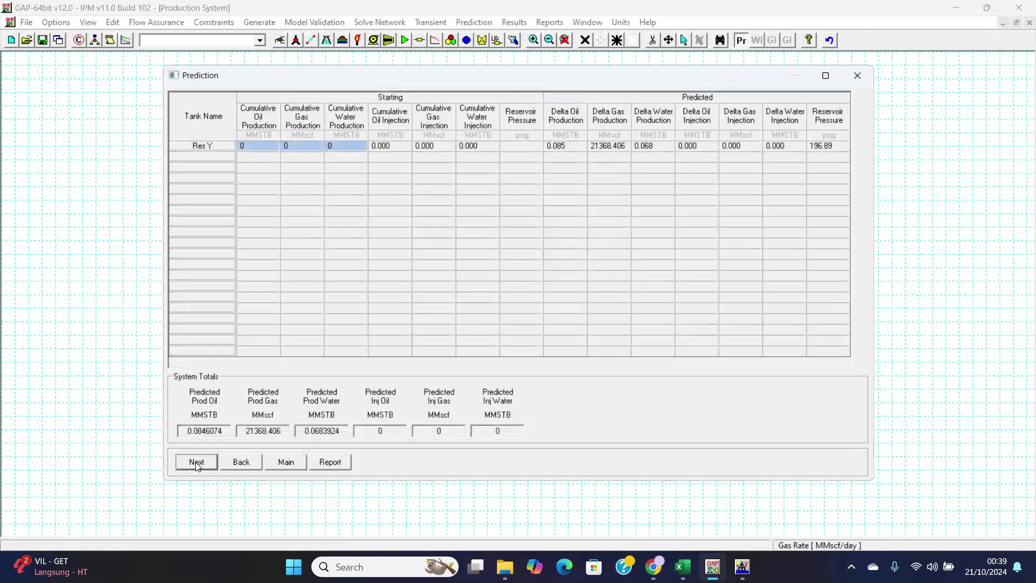
pyautogui.click(197, 462)
pyautogui.click(795, 477)
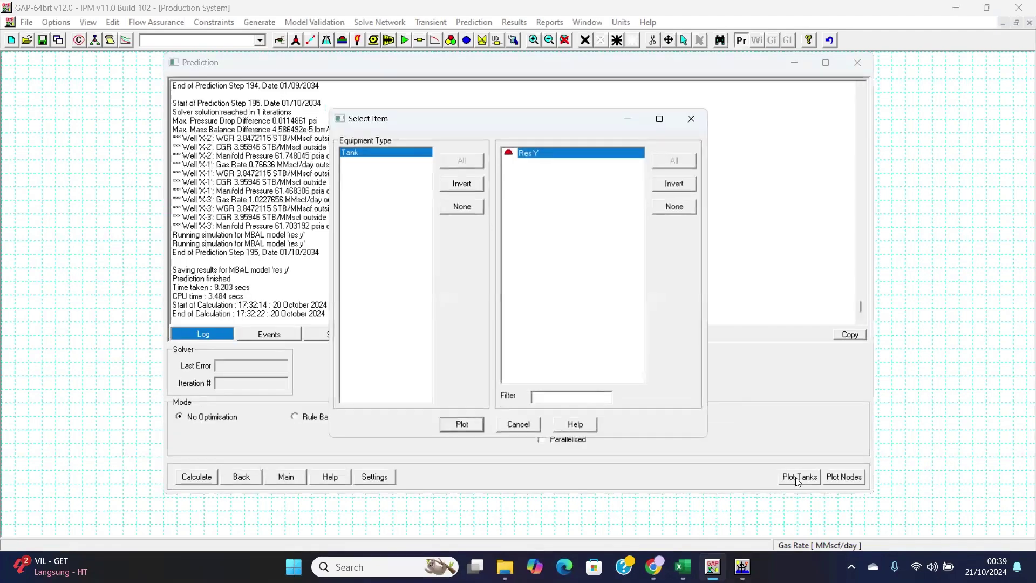
pyautogui.click(459, 426)
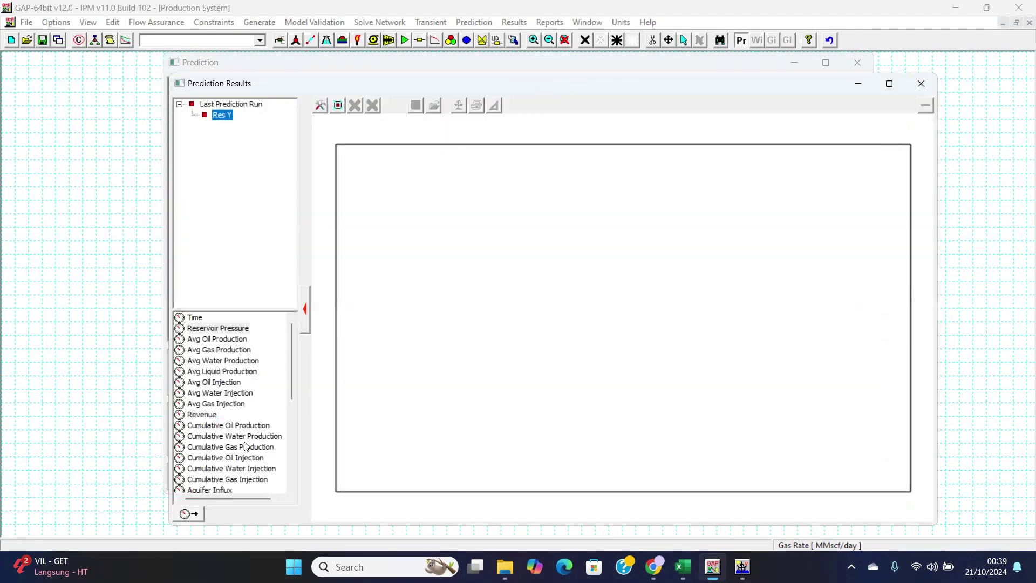
# Plot Cumulative Gas Production for Res Y, inspect both ends of the curve, and return to the network view.
pyautogui.click(250, 447)
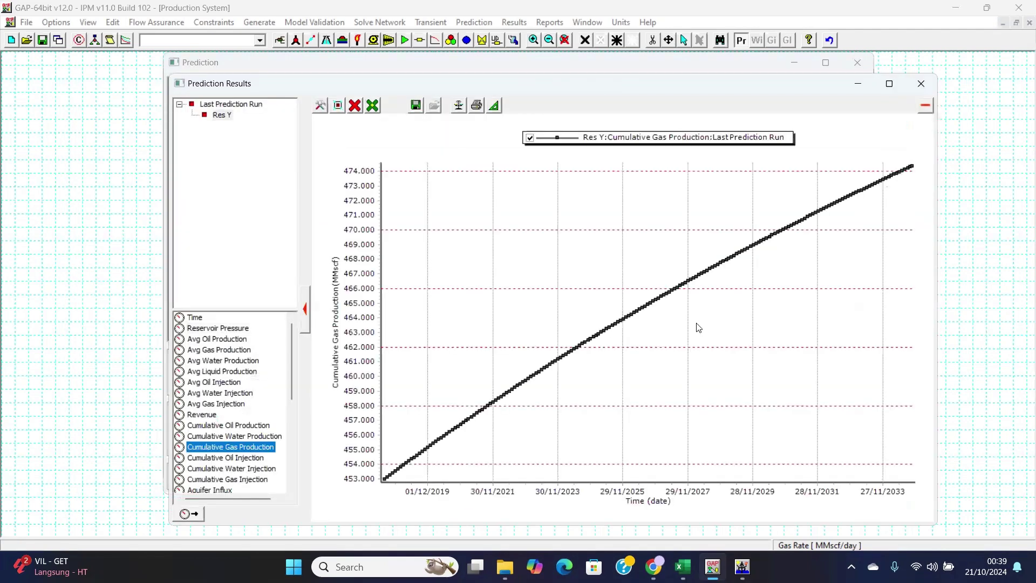
pyautogui.click(382, 479)
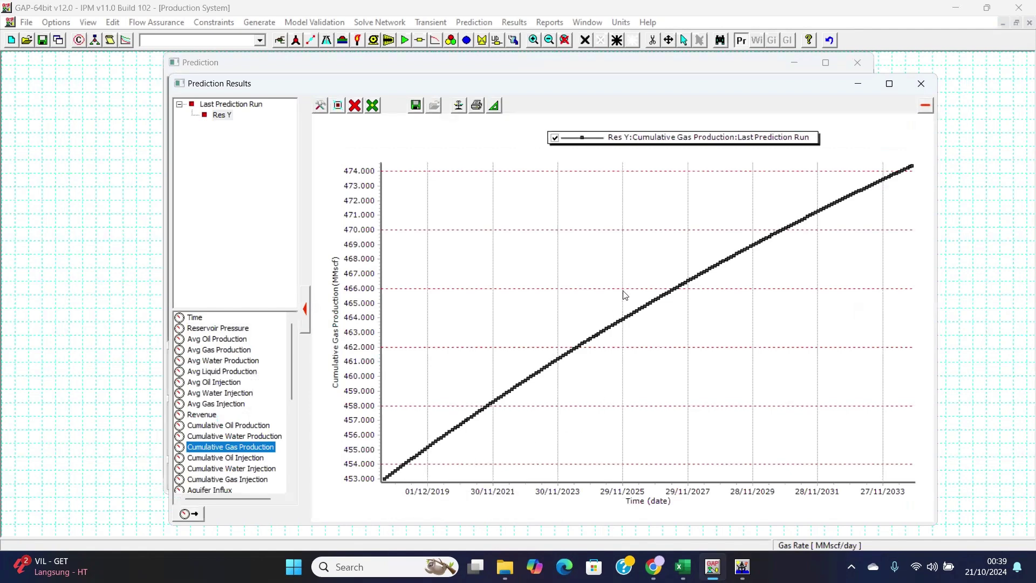
pyautogui.moveTo(912, 167)
pyautogui.click(920, 83)
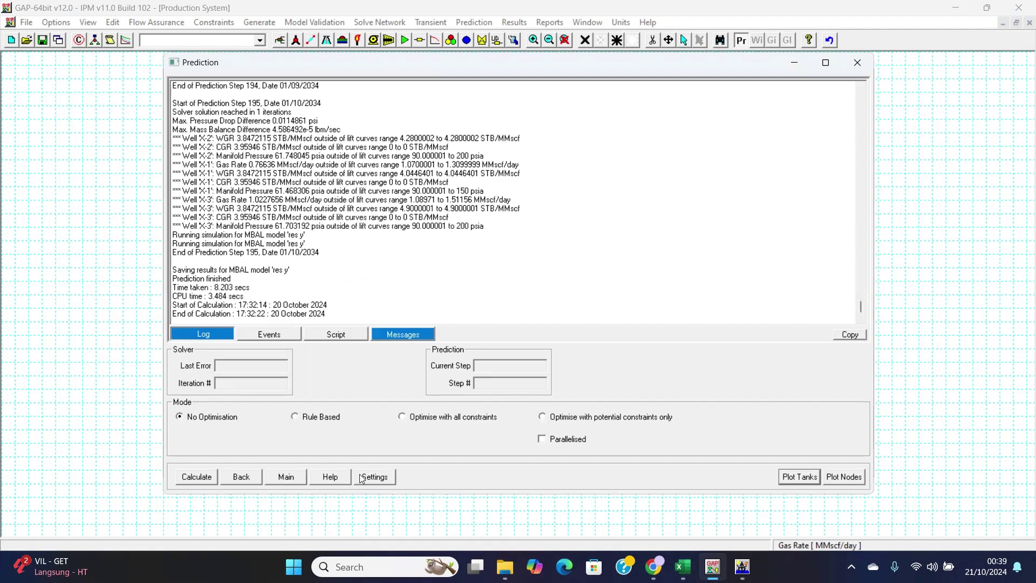
pyautogui.click(859, 66)
pyautogui.click(855, 73)
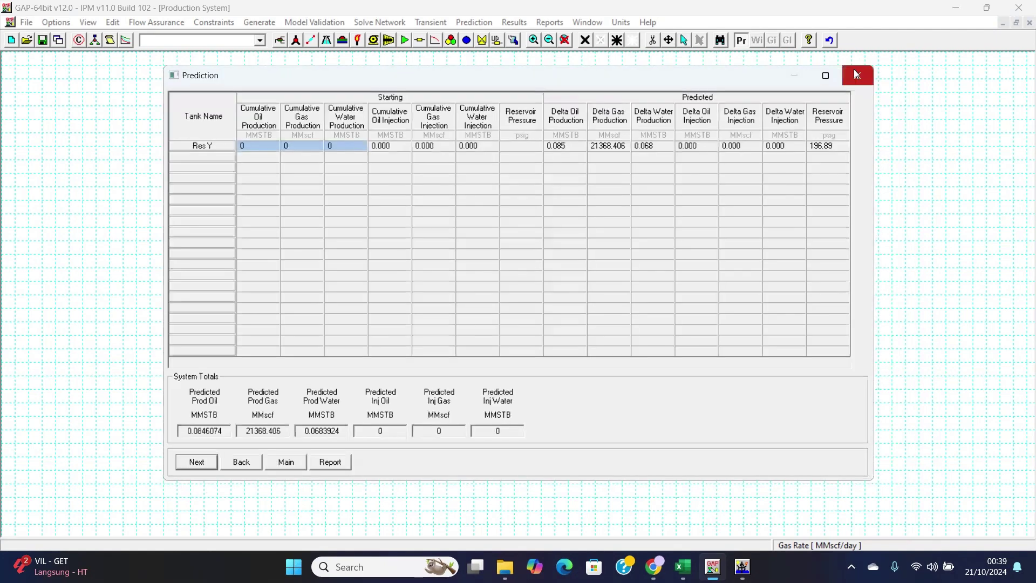
pyautogui.click(854, 69)
pyautogui.click(279, 465)
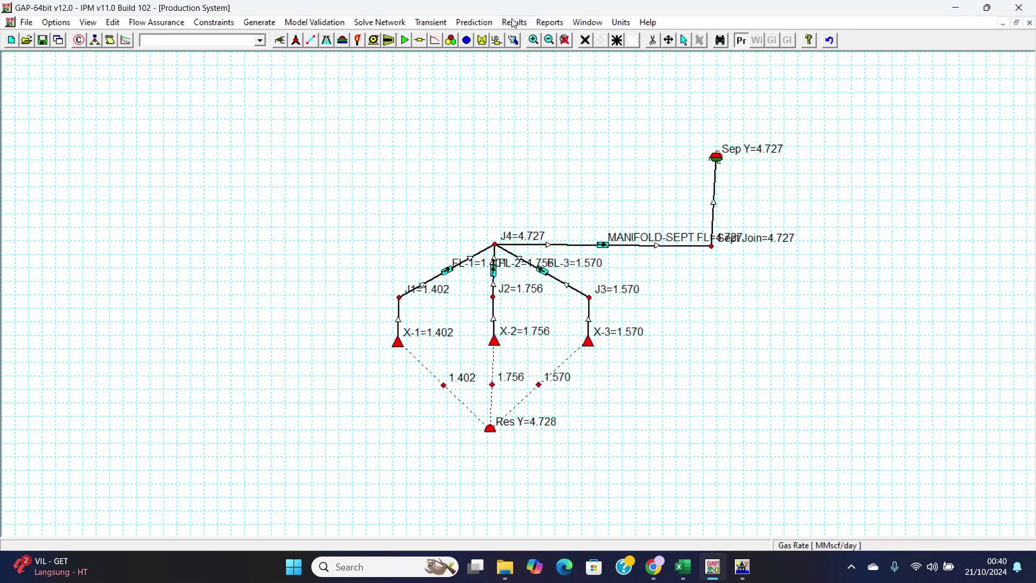
# Run the network solver without optimisation, adding Sep Y pressures of 70, 50 and 40 psia, and return to the network view.
pyautogui.click(388, 25)
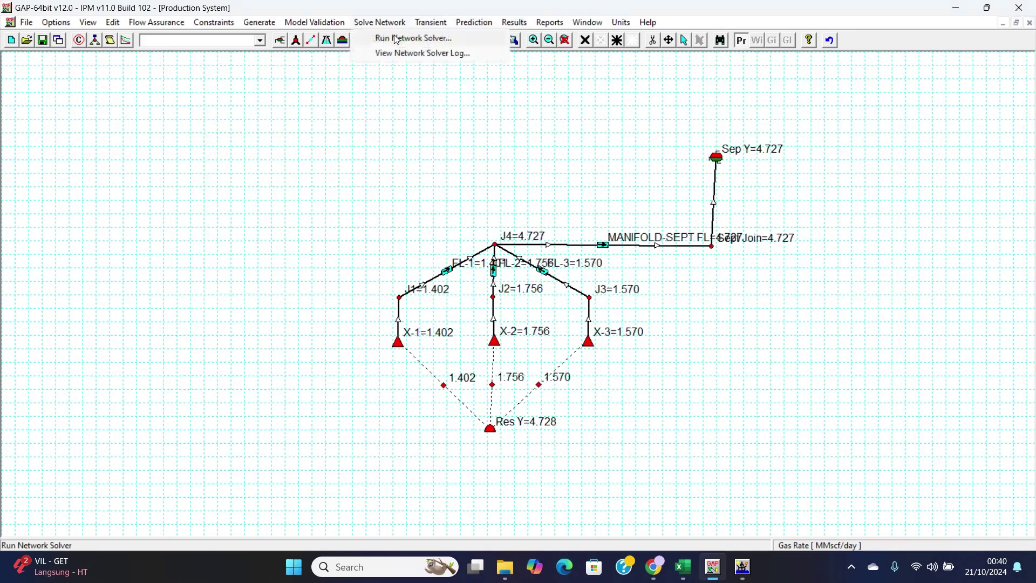
pyautogui.click(397, 39)
pyautogui.click(252, 140)
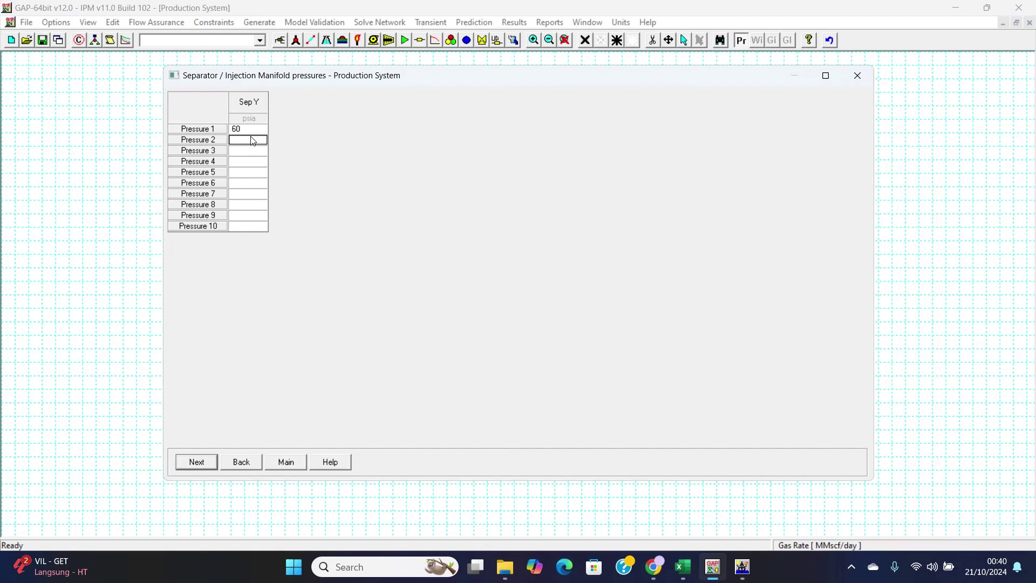
pyautogui.write('70')
pyautogui.click(251, 152)
pyautogui.write('50')
pyautogui.click(257, 162)
pyautogui.write('40')
pyautogui.click(196, 462)
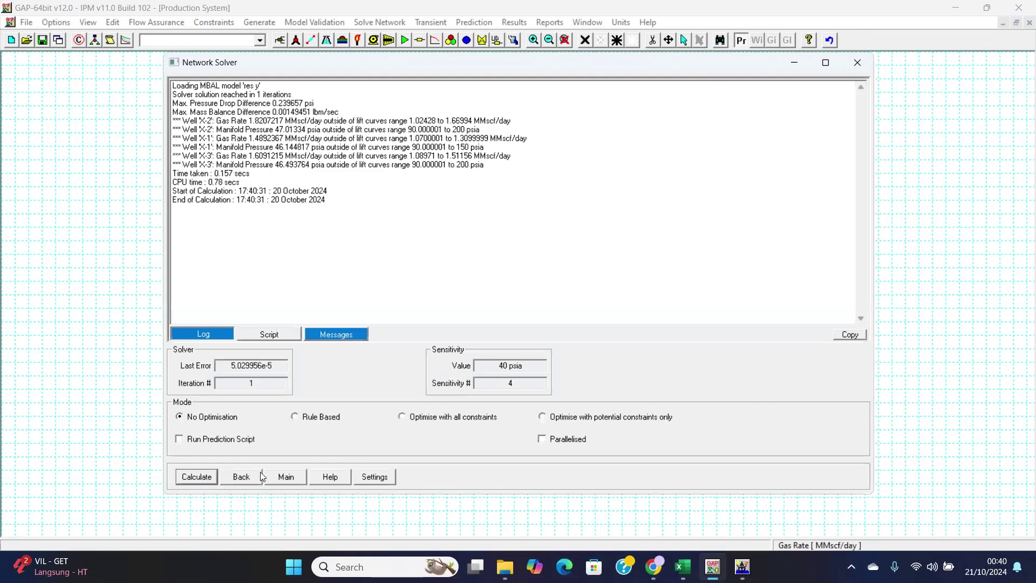
pyautogui.click(285, 477)
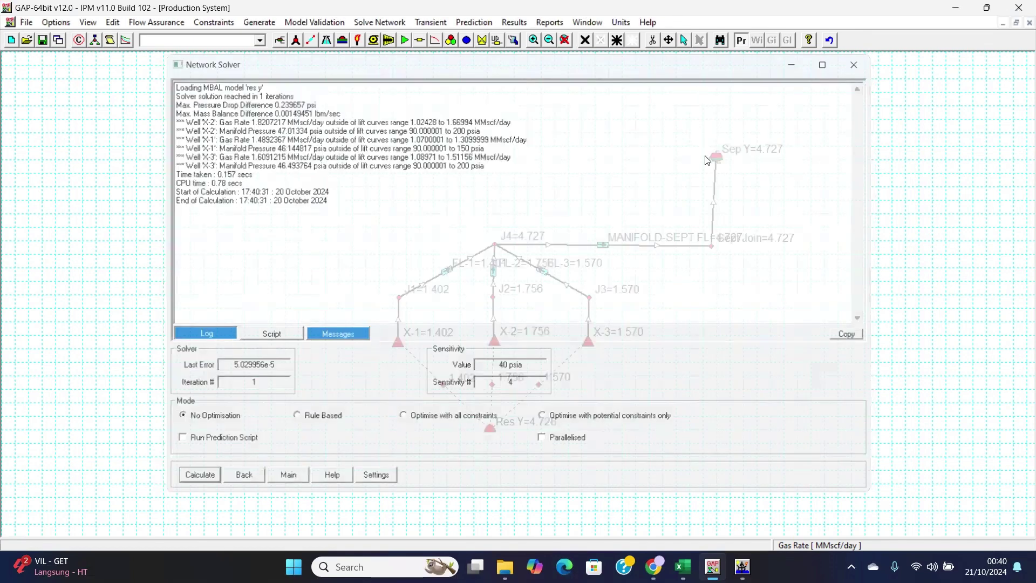
# Open the solver's System Totals results and set the Sep Y separator pressure column's unit to psia.
pyautogui.click(525, 24)
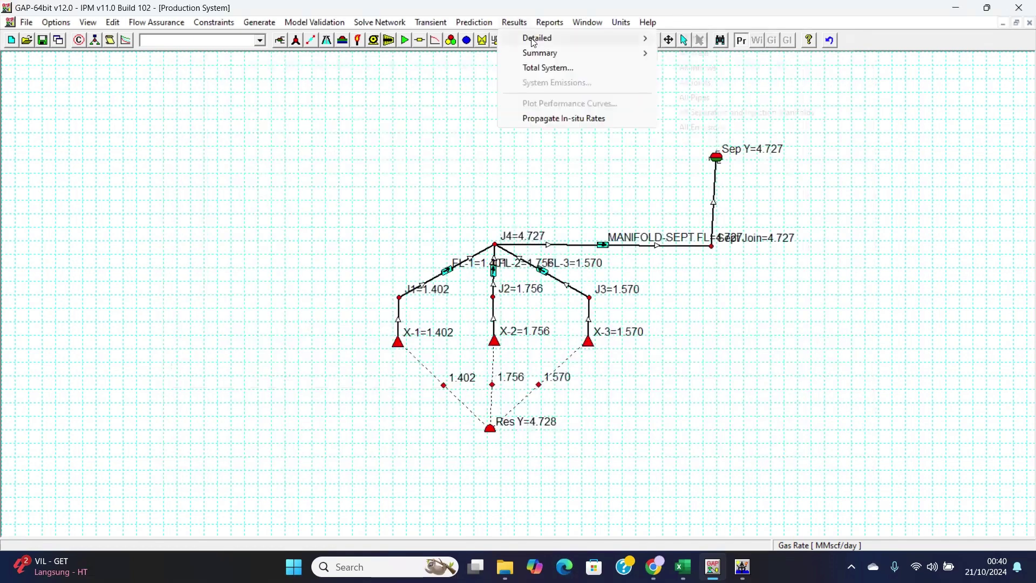
pyautogui.click(542, 68)
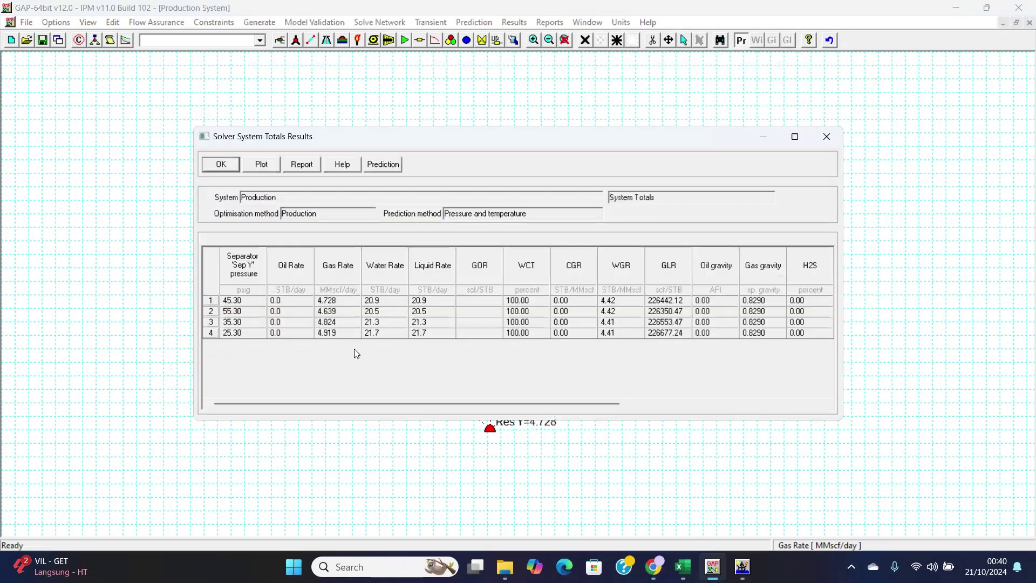
pyautogui.click(244, 290)
pyautogui.click(243, 290)
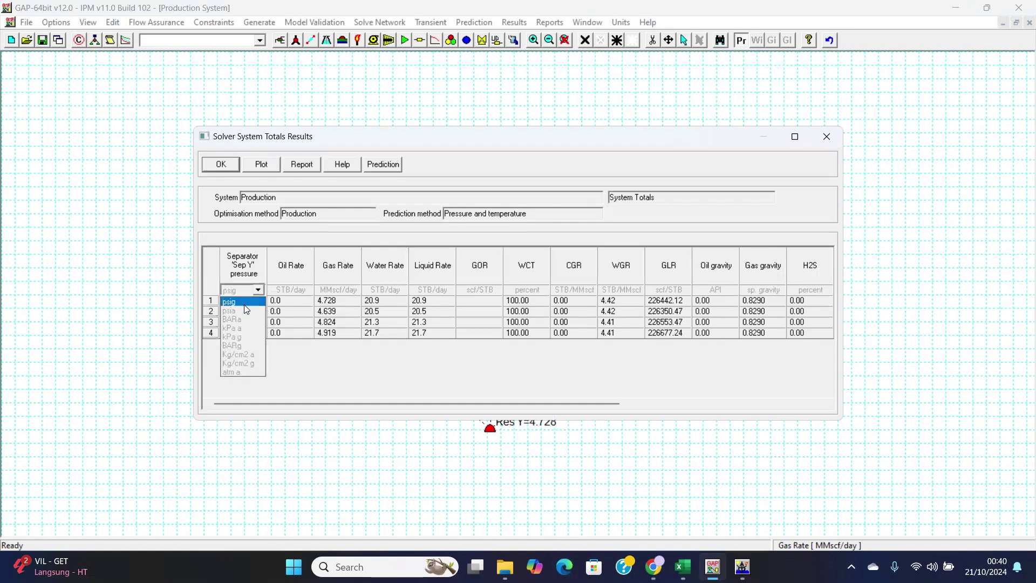
pyautogui.click(244, 308)
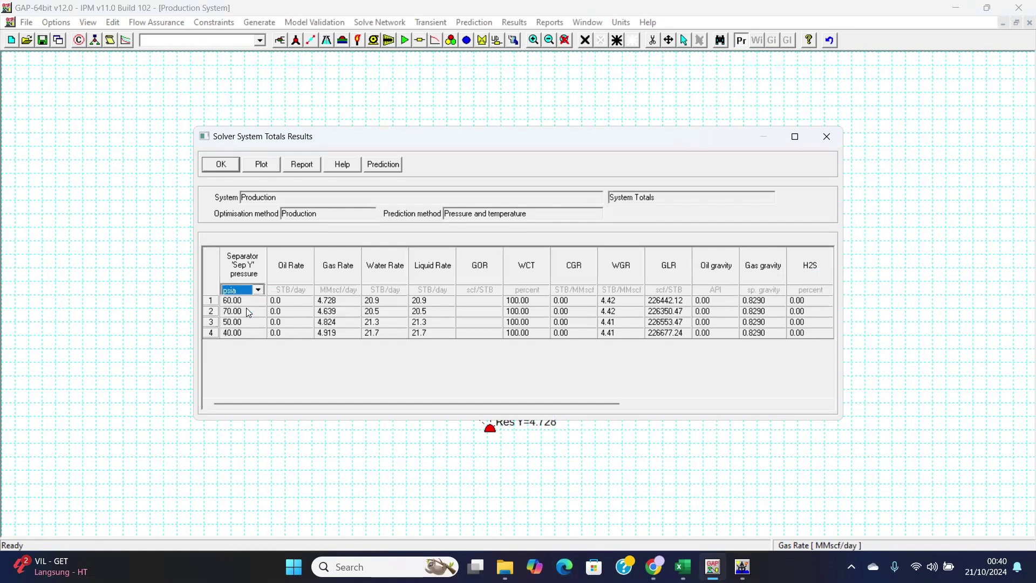
# Compare the total gas rates for the 40, 50 and 60 psia separator pressure cases, and return to the network view.
pyautogui.click(335, 334)
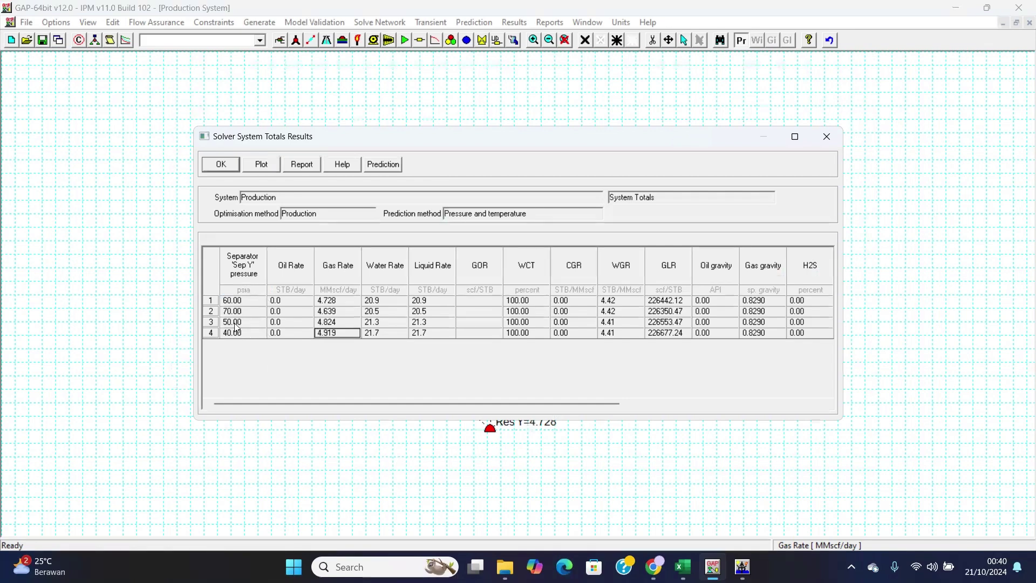
pyautogui.click(348, 322)
pyautogui.click(341, 300)
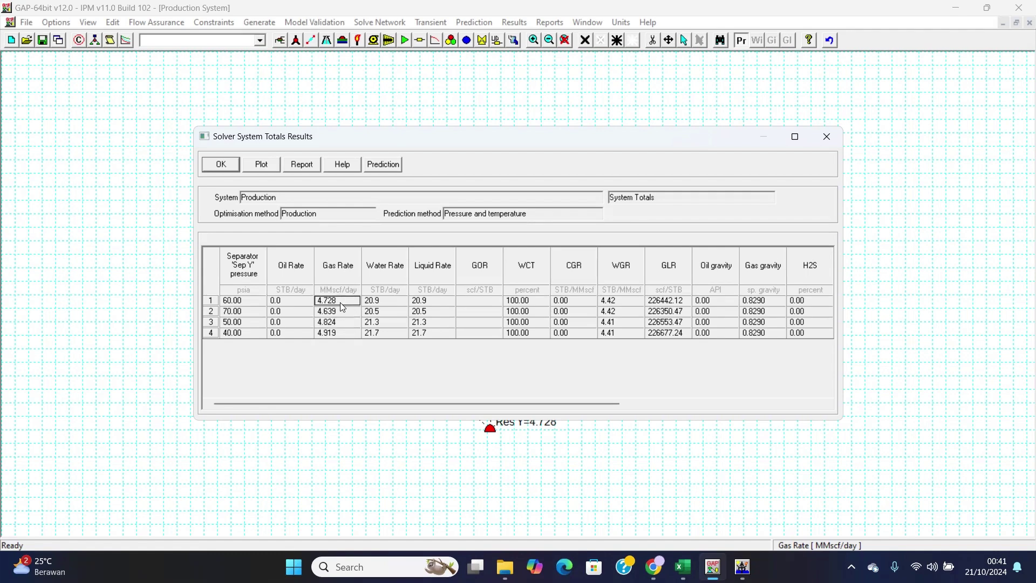
pyautogui.click(339, 332)
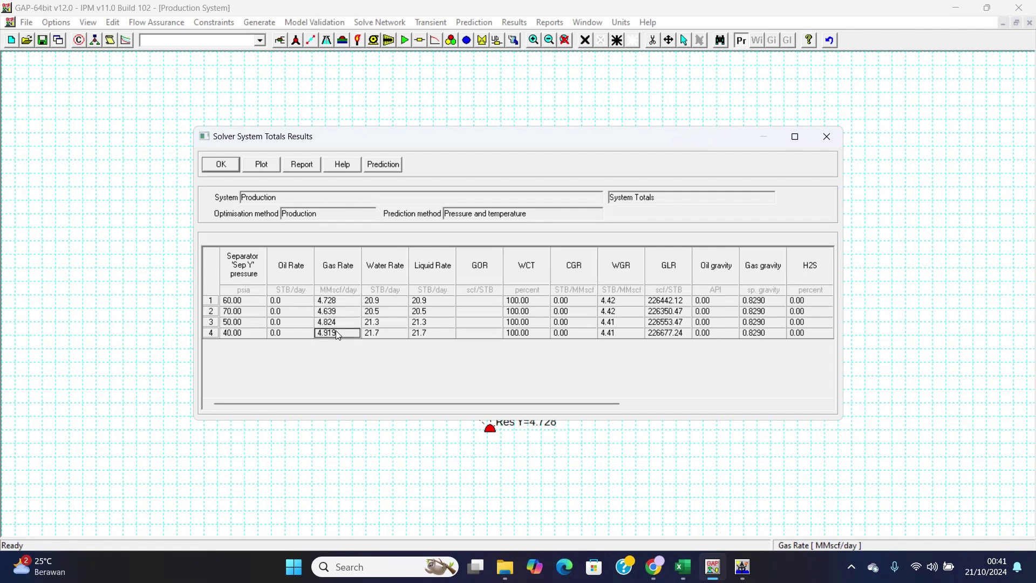
pyautogui.click(221, 164)
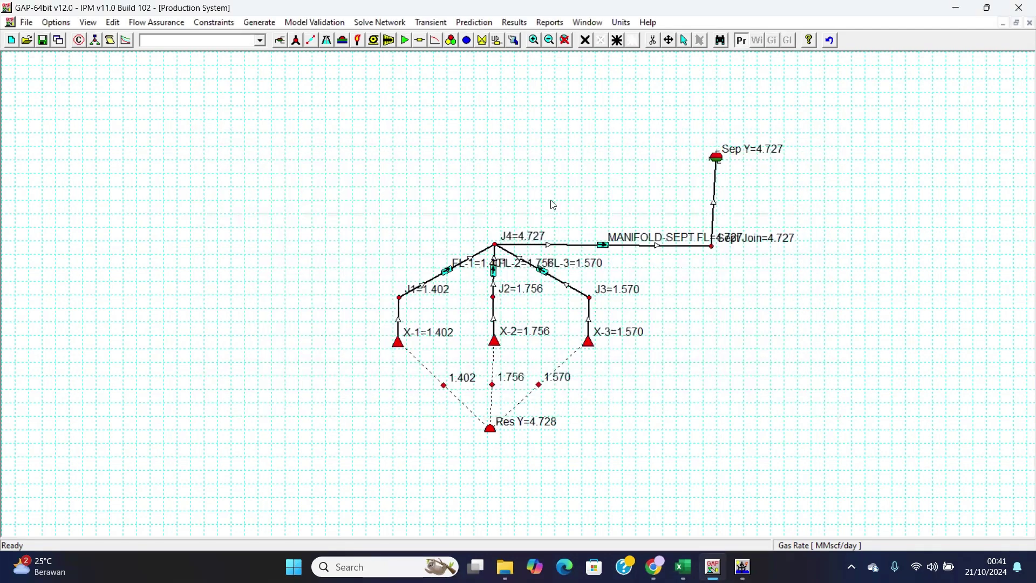